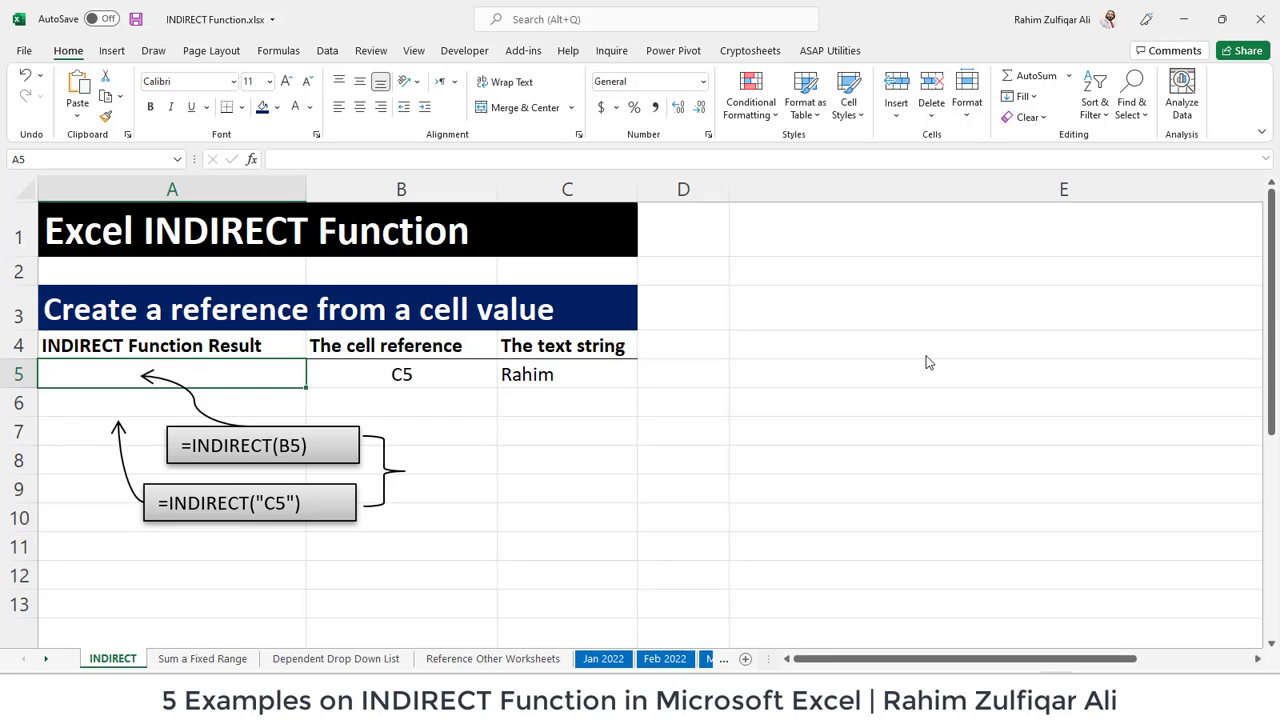
# Enter the formula =INDIRECT(B5) in cell A5 of the INDIRECT sheet.
pyautogui.press('Right')
pyautogui.press('Left')
pyautogui.write('=')
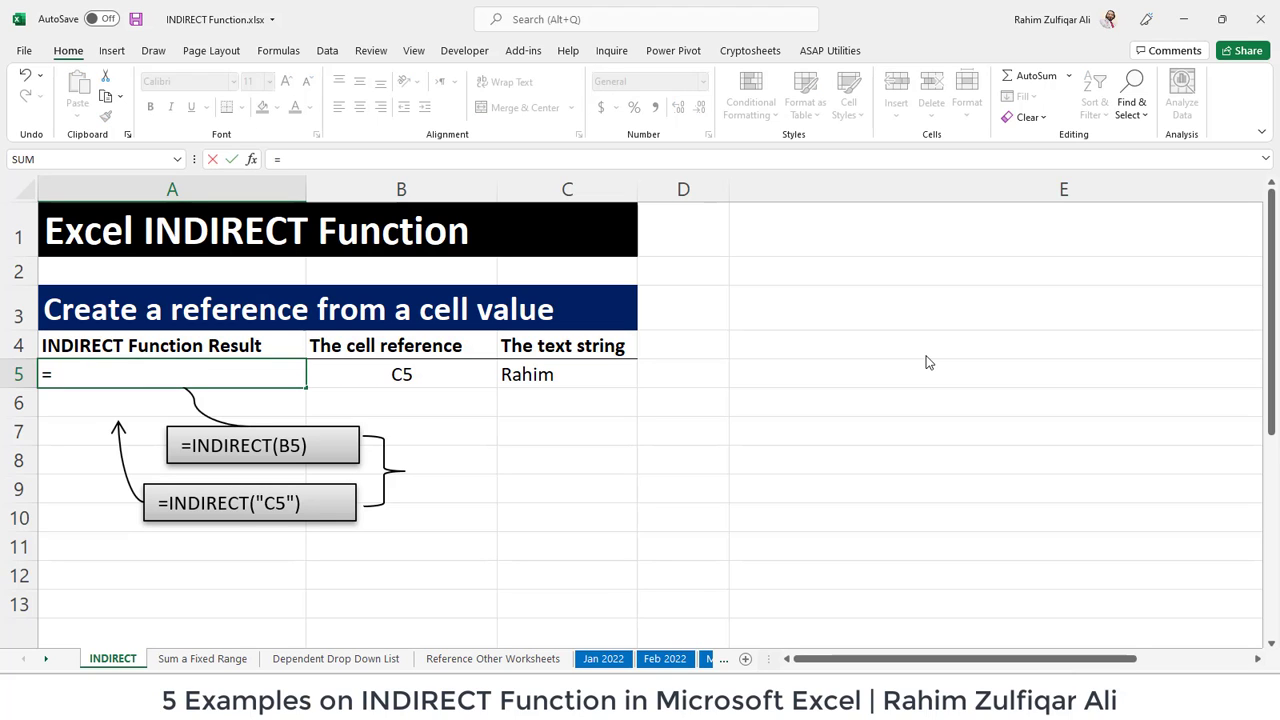
pyautogui.write('indi')
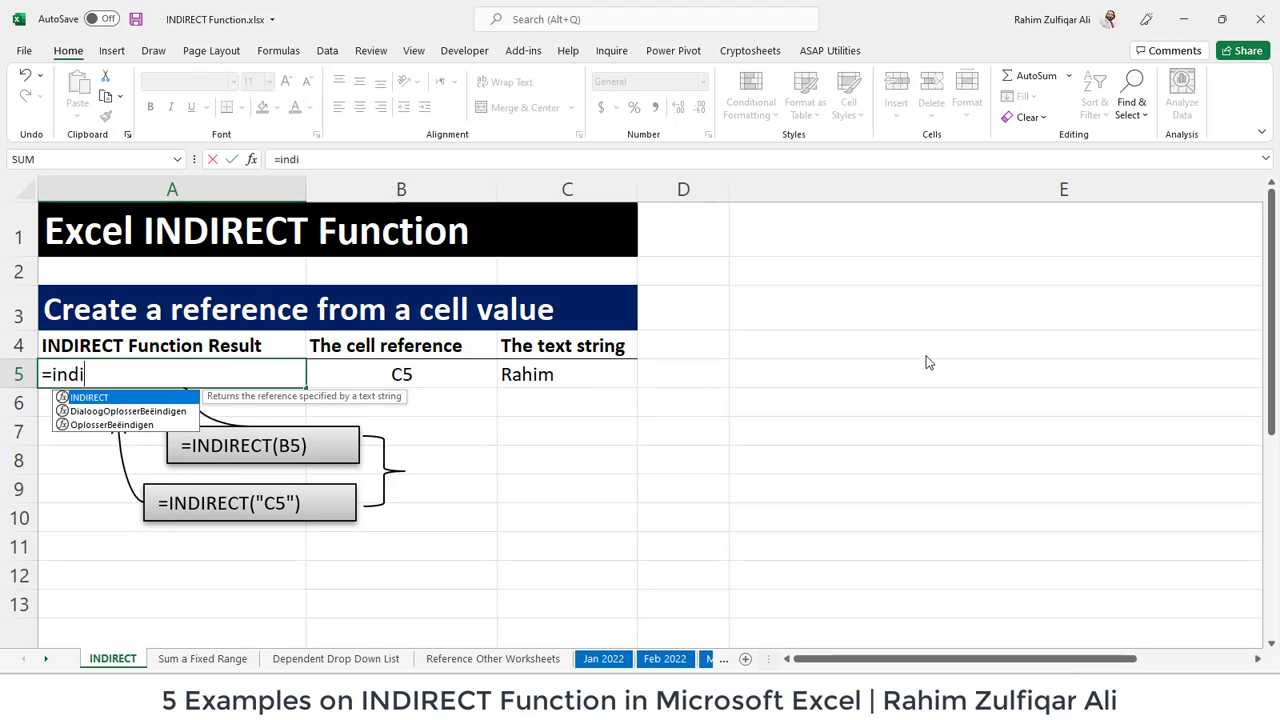
pyautogui.press('Tab')
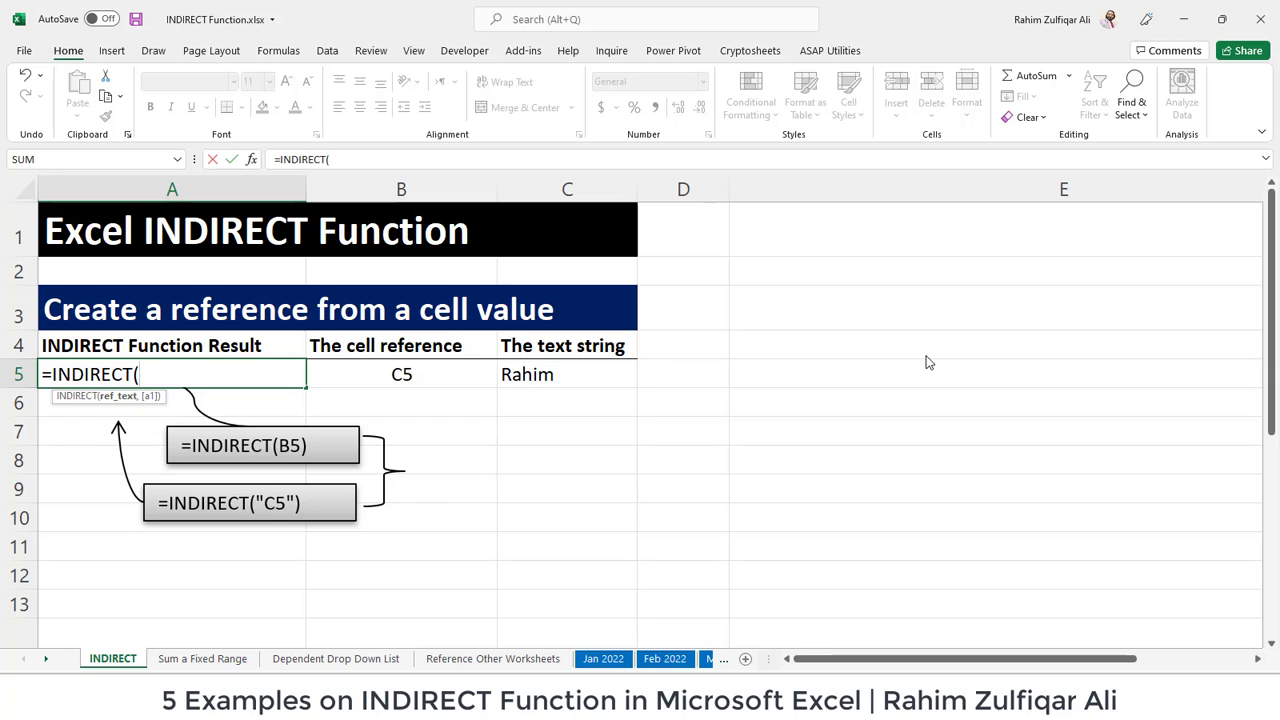
pyautogui.press('Right')
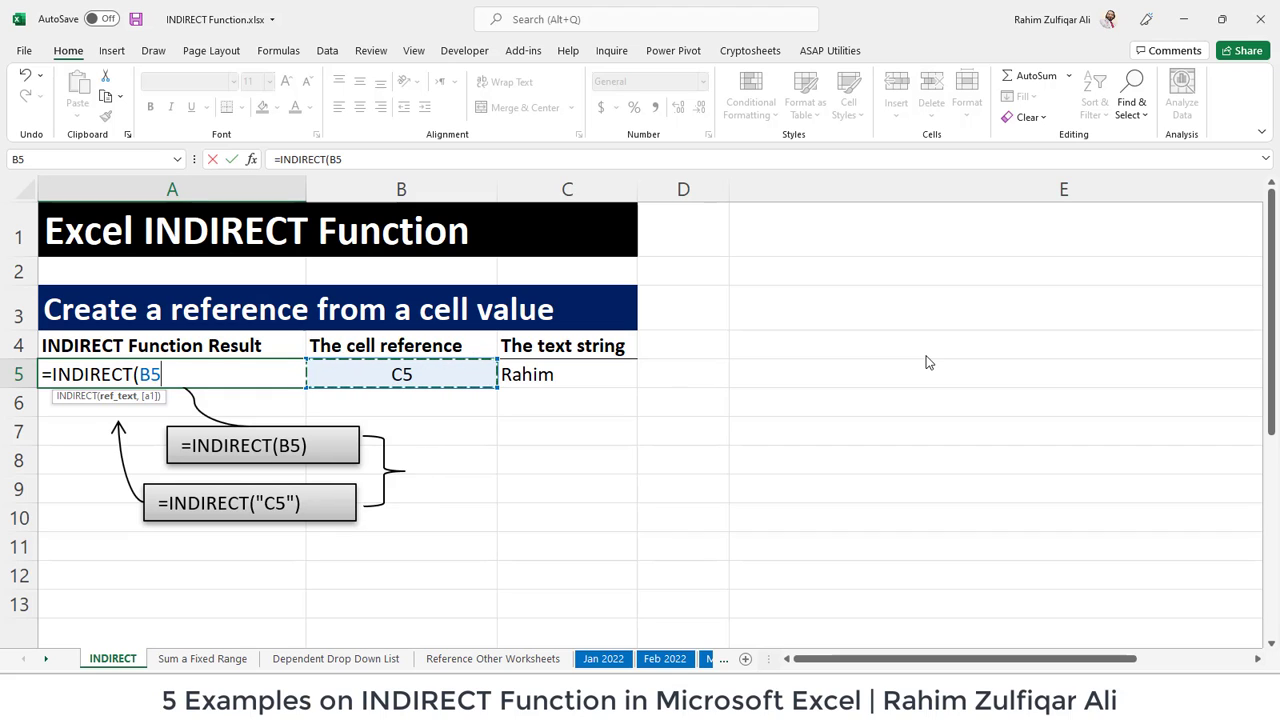
pyautogui.write(')')
pyautogui.press('Return')
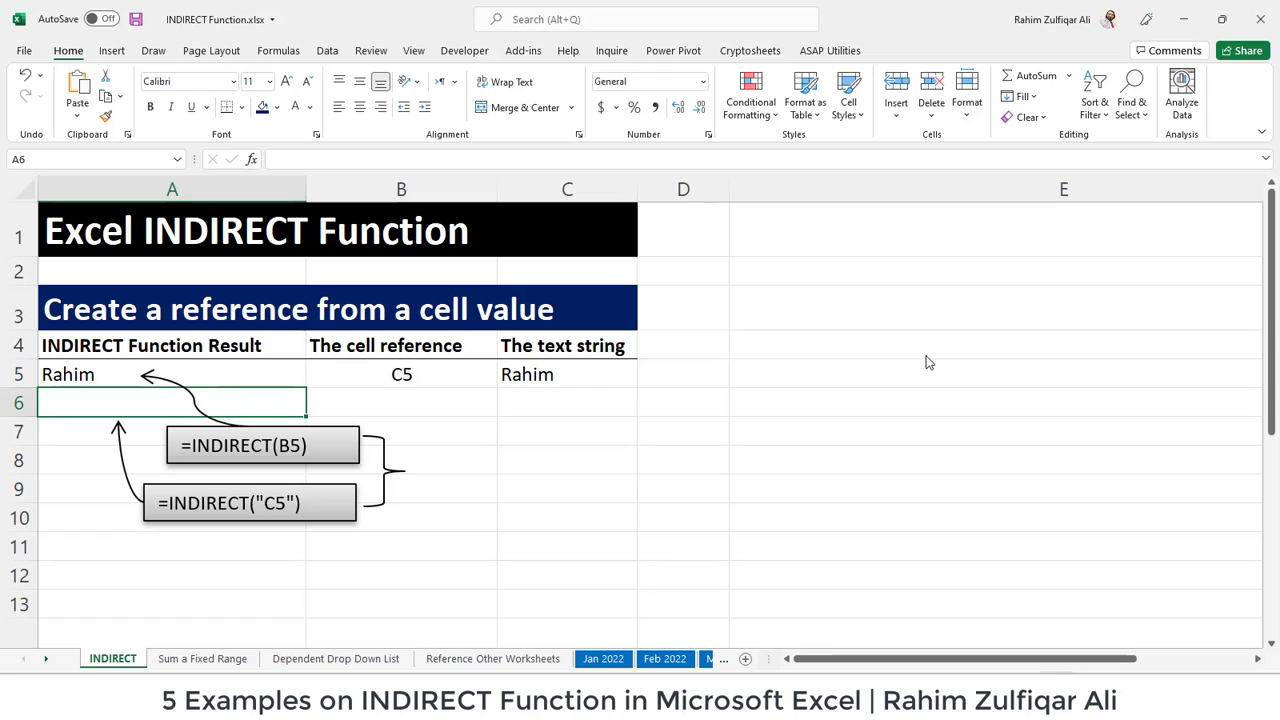
# Examine the formula in A5 and trace its reference through B5 to the text string in C5.
pyautogui.press('Up')
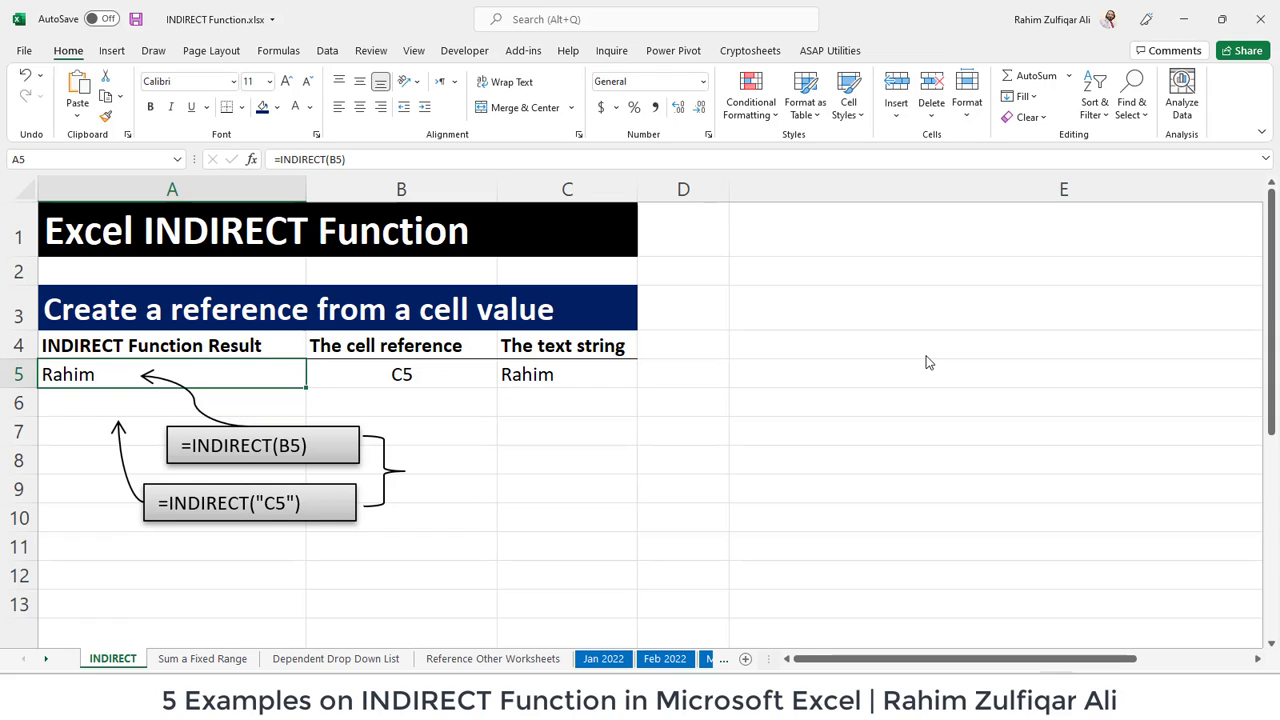
pyautogui.press('Right')
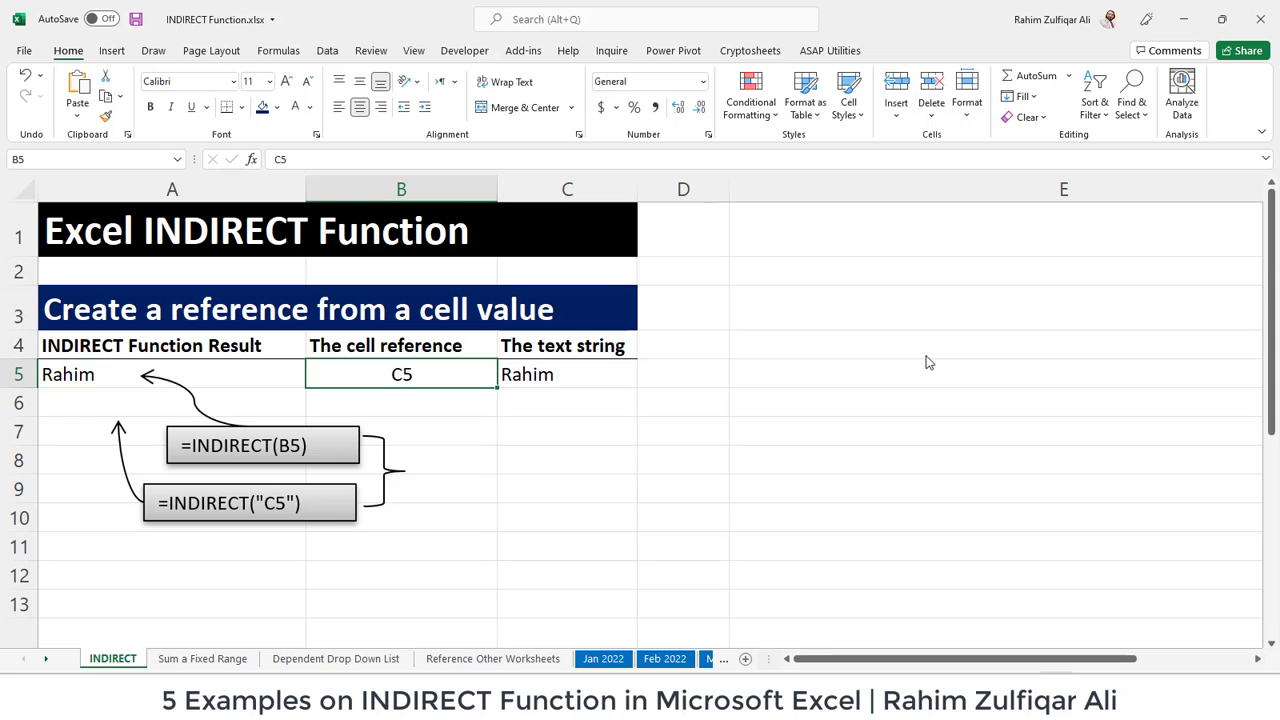
pyautogui.press('Right')
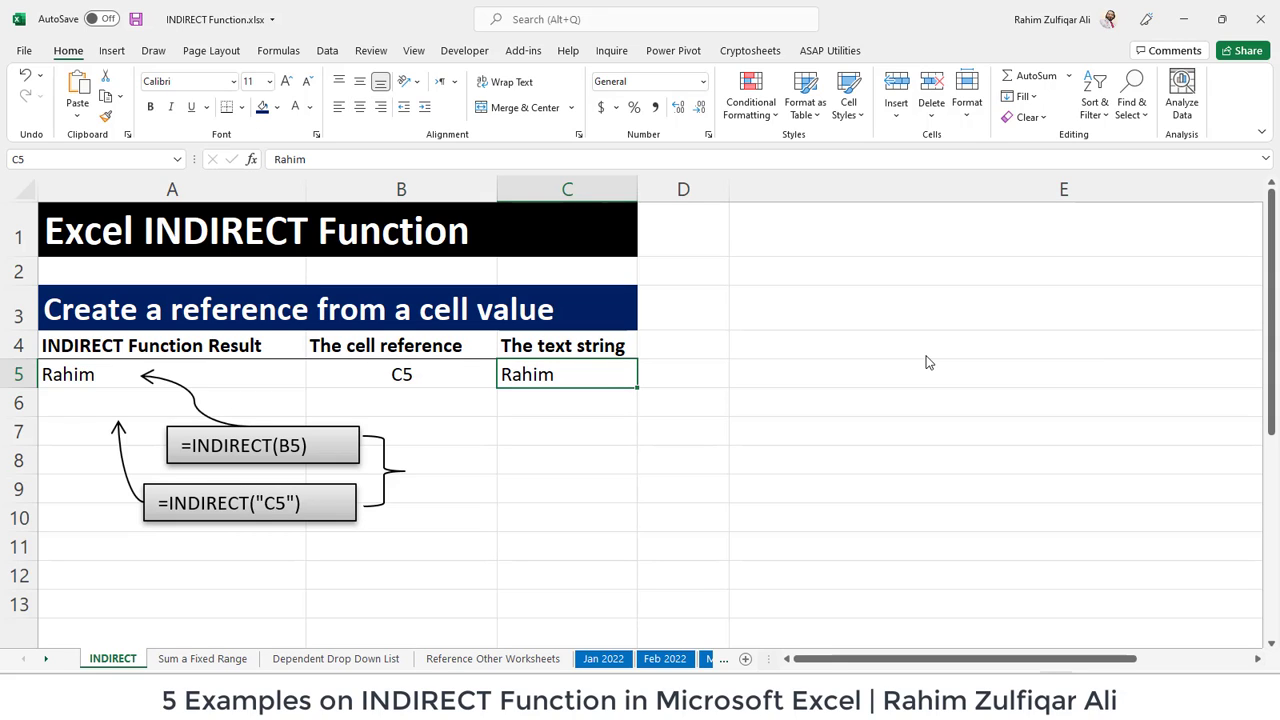
pyautogui.press('Left')
pyautogui.press('Left')
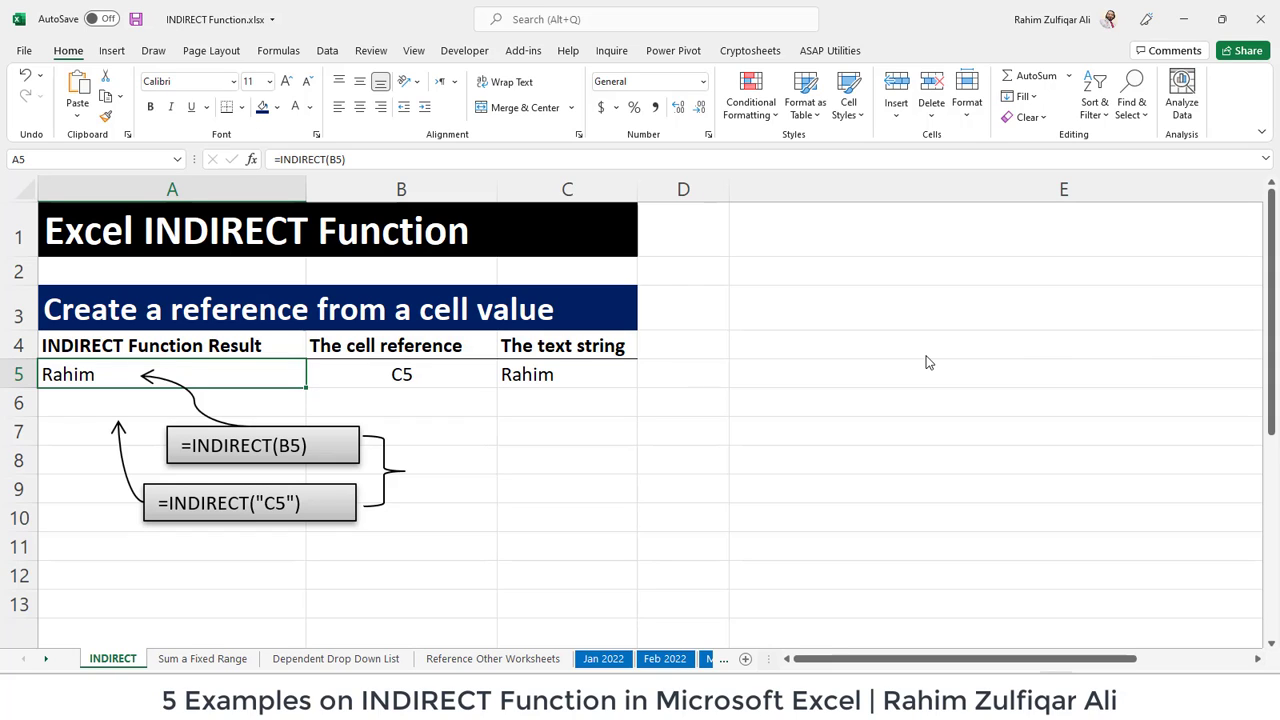
pyautogui.press('F2')
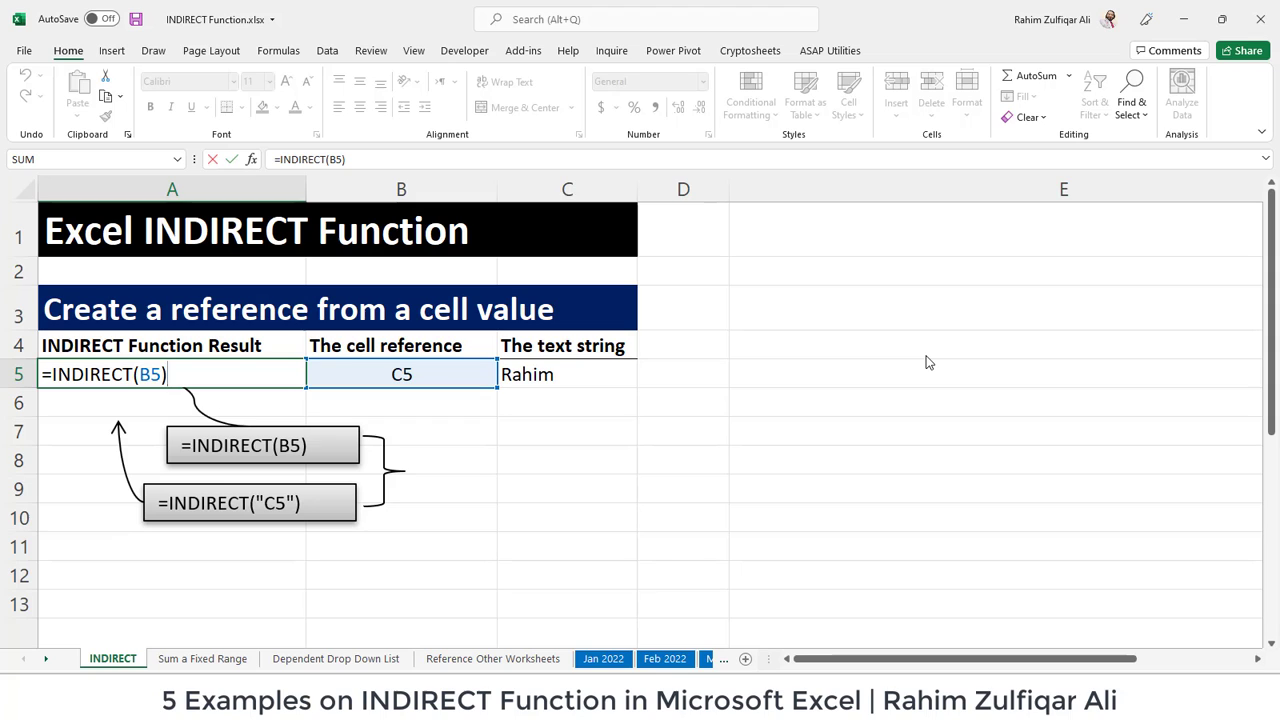
pyautogui.press('Tab')
pyautogui.press('Tab')
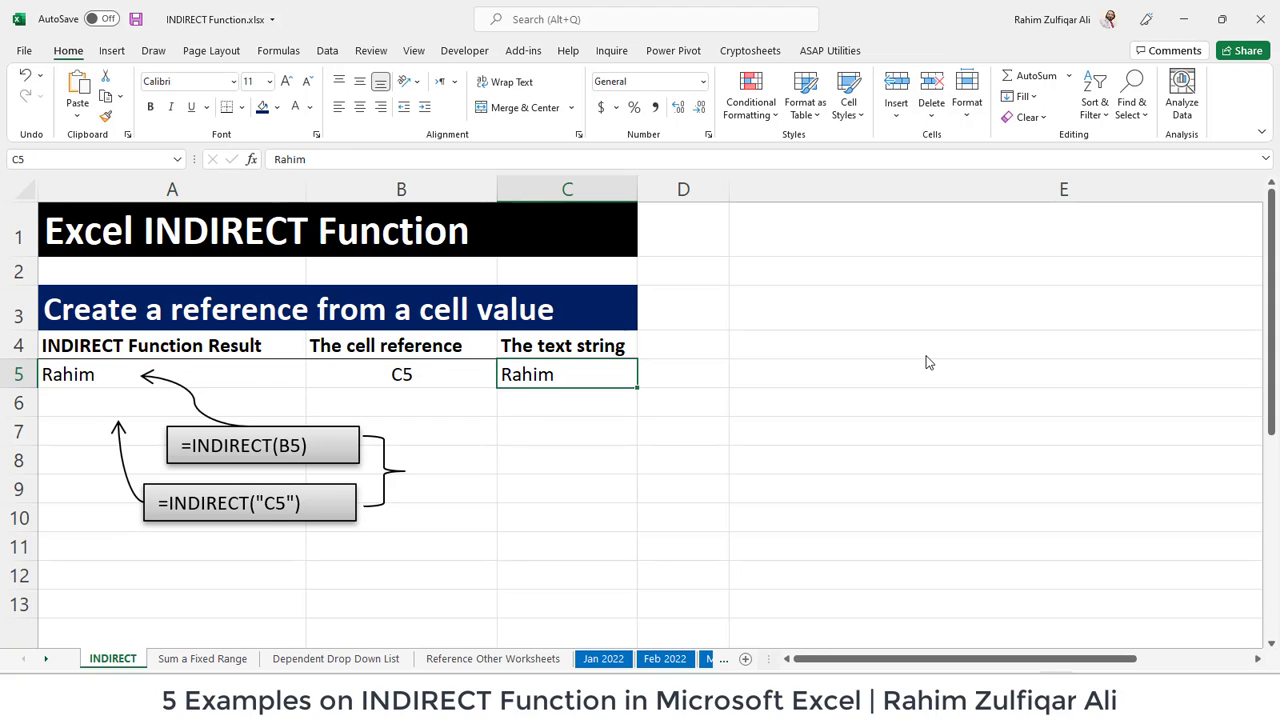
pyautogui.press('Left')
pyautogui.press('Left')
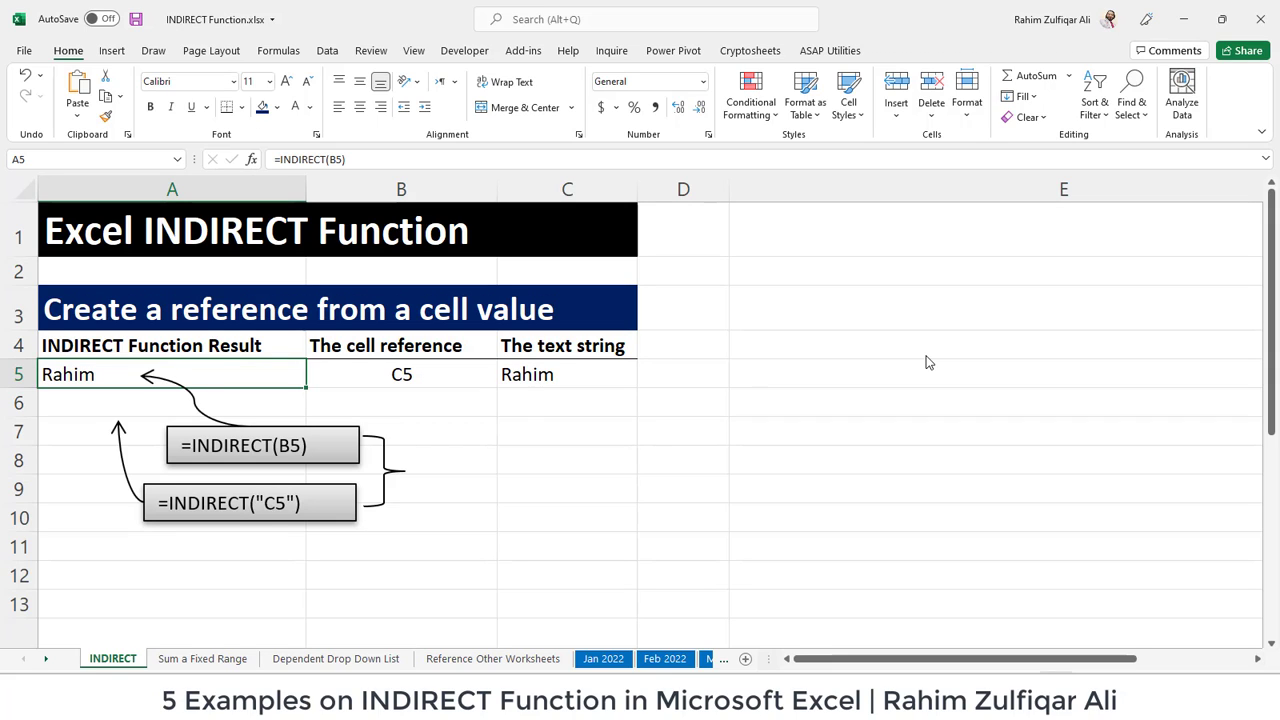
# Enter the formula =INDIRECT("C5") in cell A6, with the cell reference as quoted text.
pyautogui.press('Down')
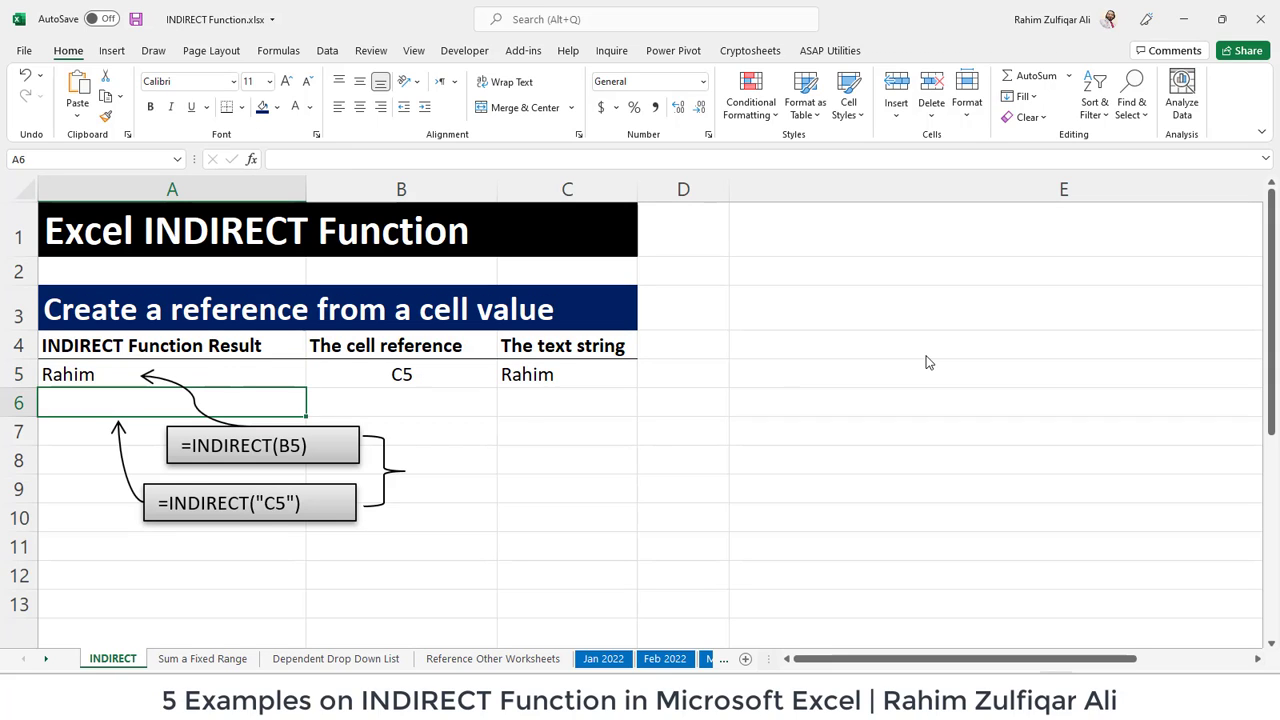
pyautogui.write('=i')
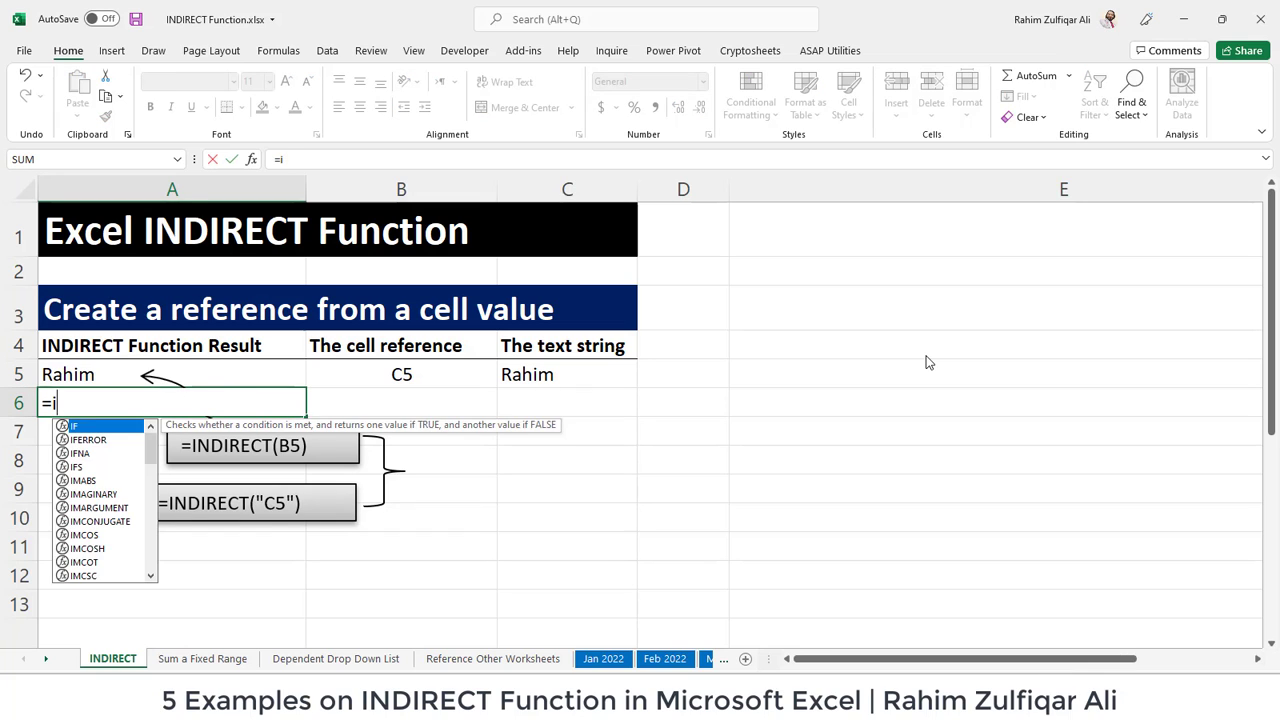
pyautogui.write('ndire')
pyautogui.press('Tab')
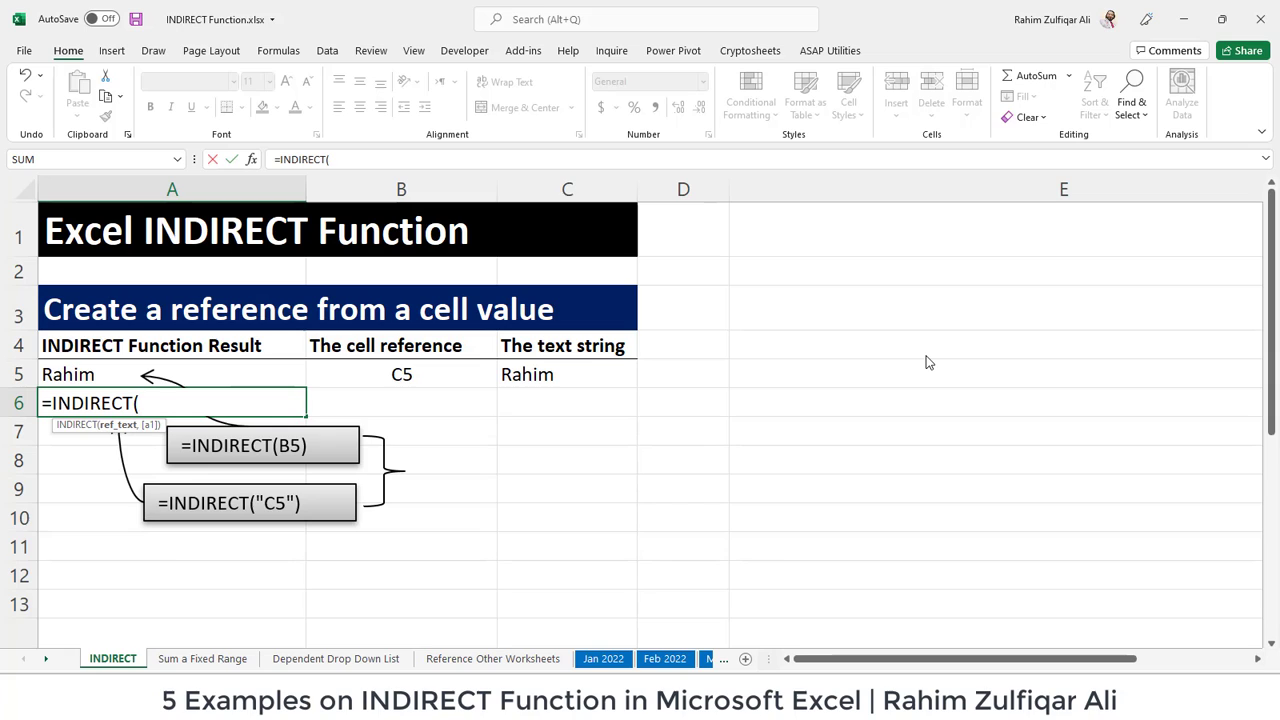
pyautogui.write('"C5")')
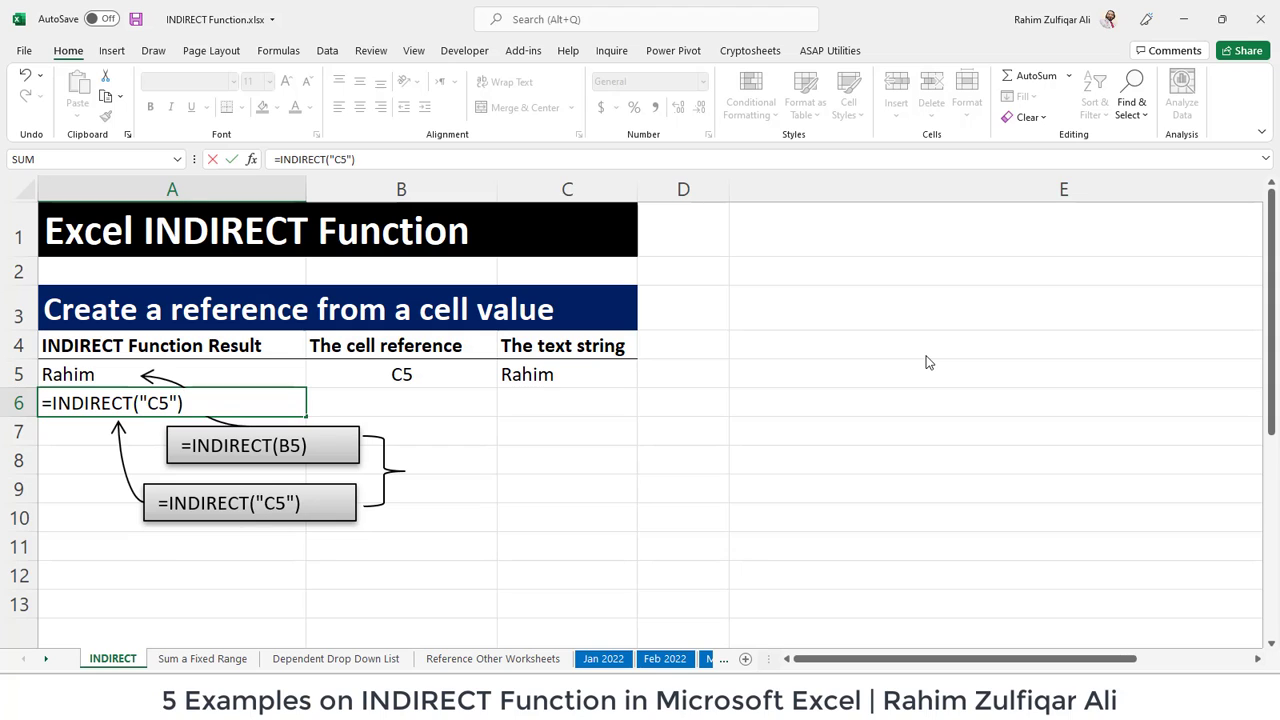
pyautogui.press('Return')
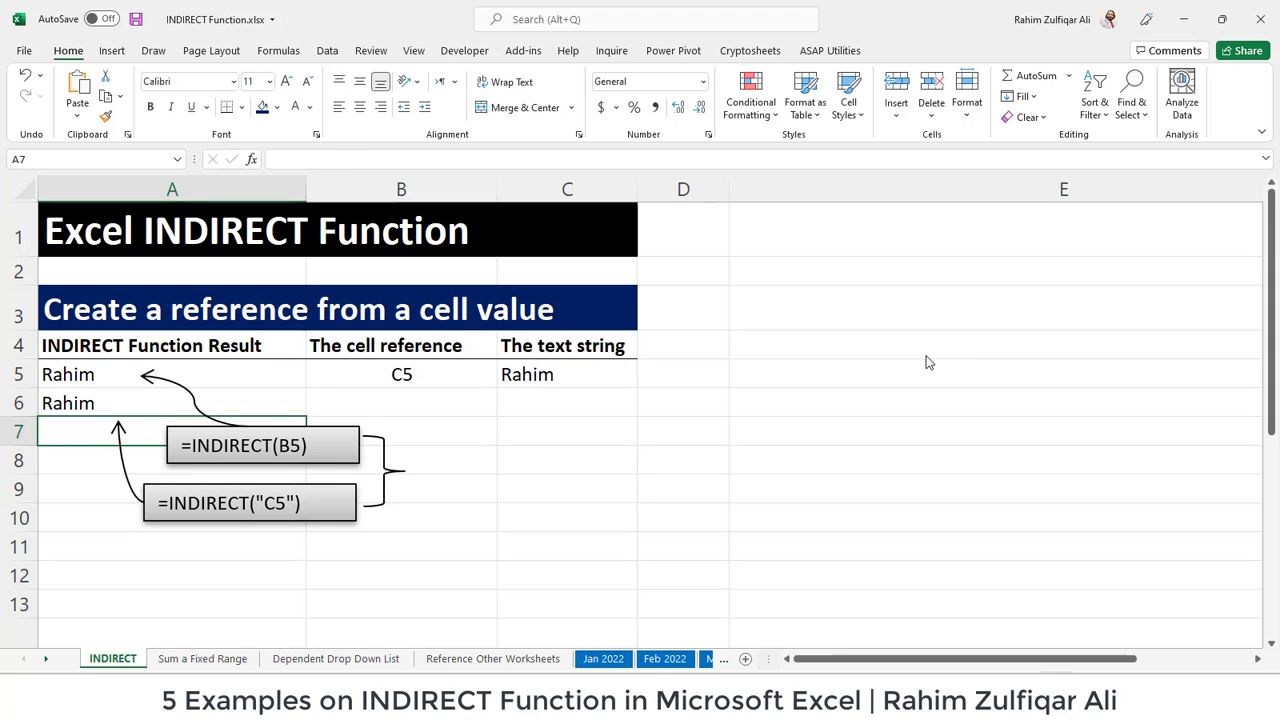
# Compare the text string in C5 with the result in A6 and inspect the formula in A6.
pyautogui.press('Up')
pyautogui.press('Up')
pyautogui.press('Right')
pyautogui.press('Right')
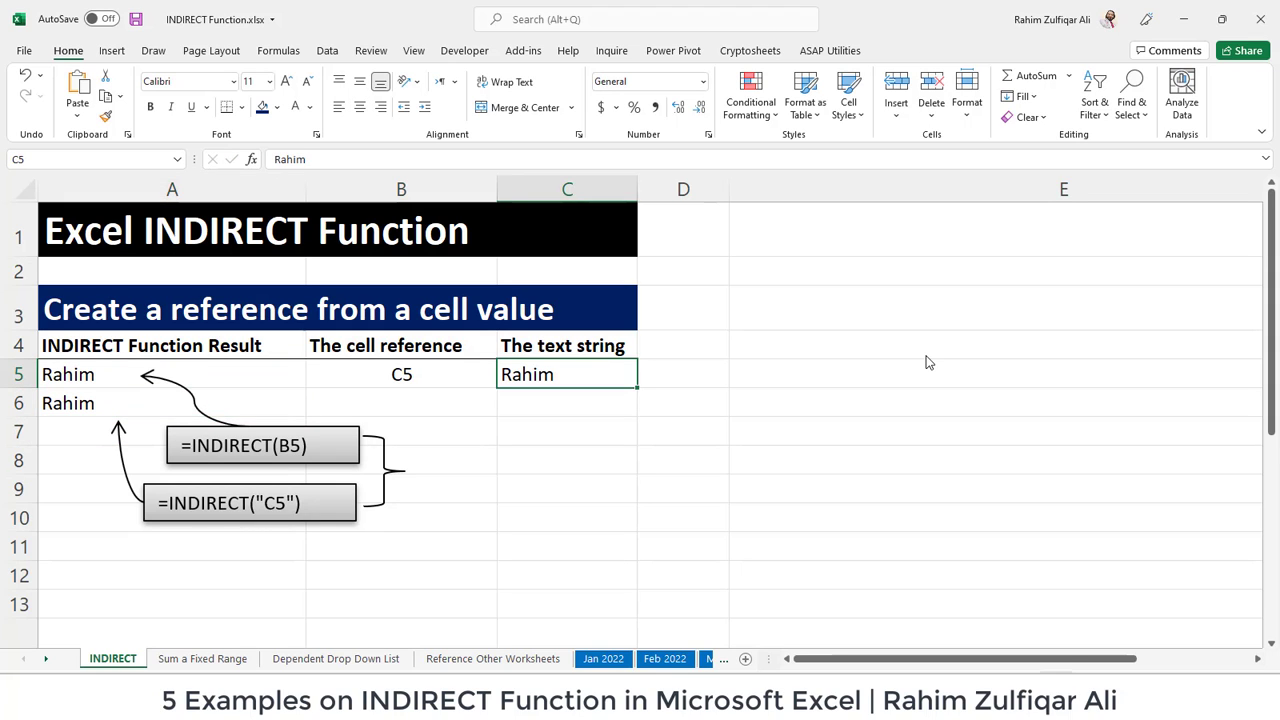
pyautogui.press('Left')
pyautogui.press('Left')
pyautogui.press('Down')
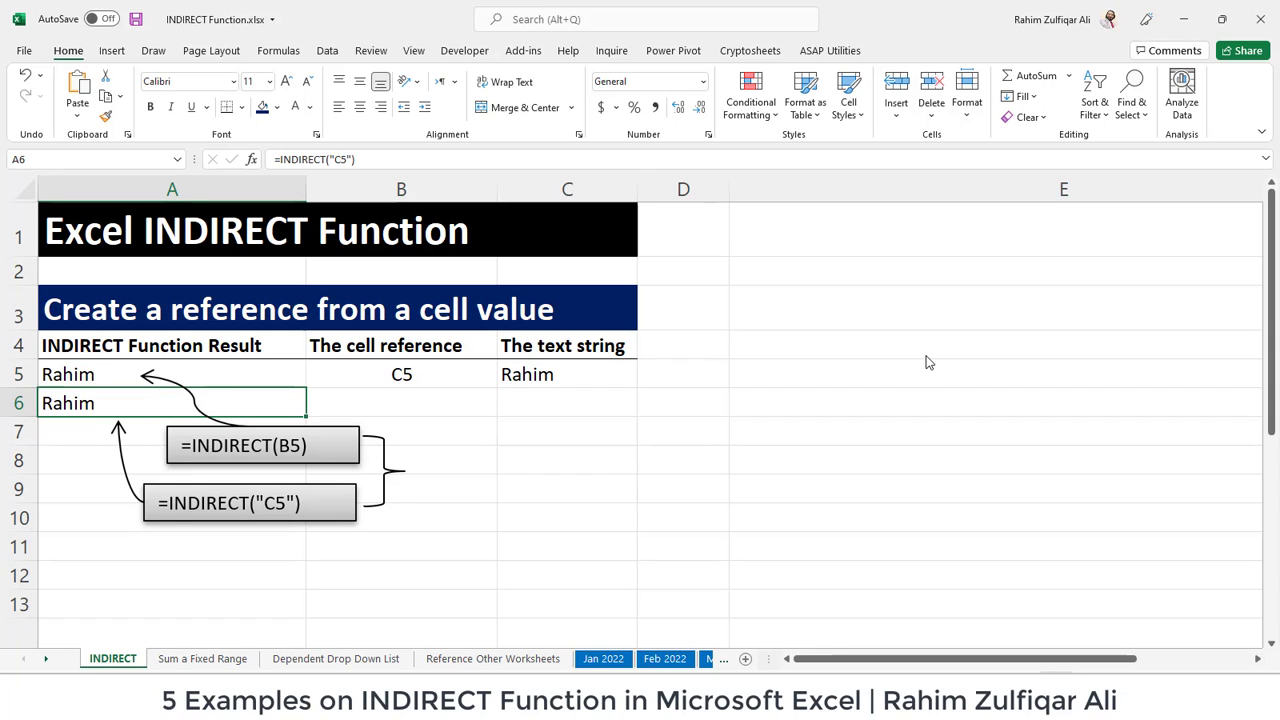
pyautogui.press('Up')
pyautogui.press('Down')
pyautogui.press('F2')
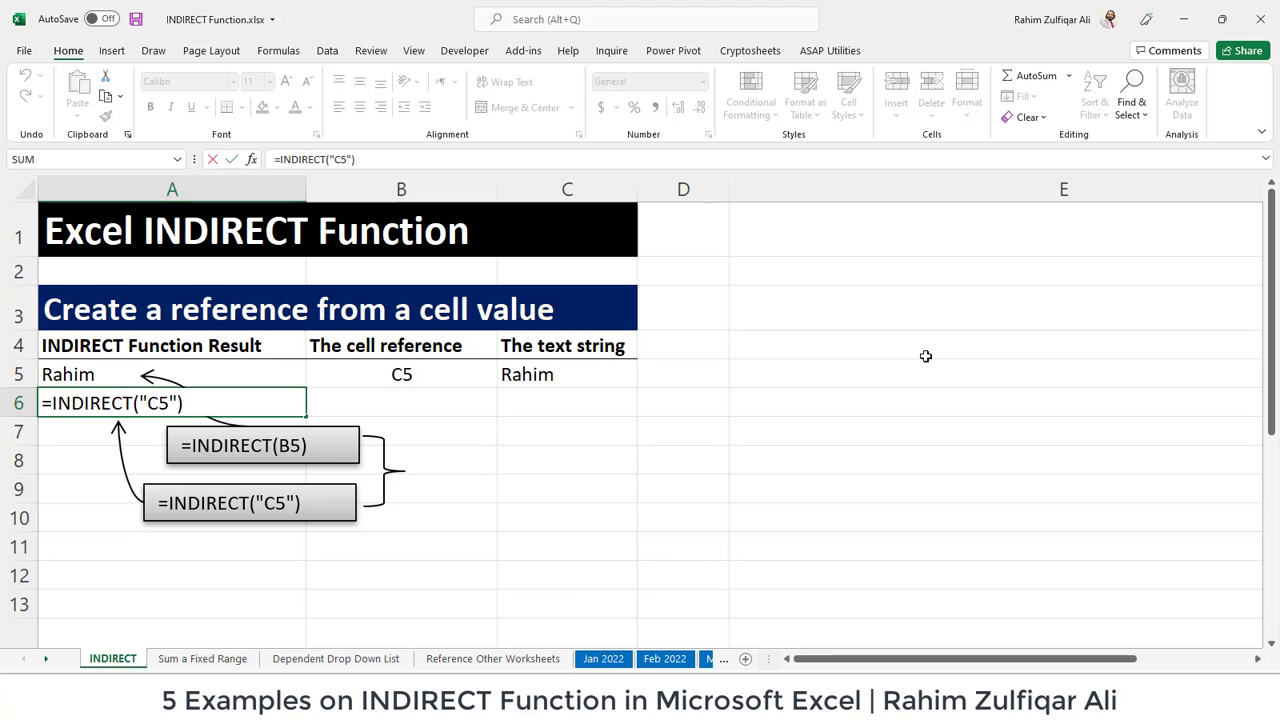
pyautogui.hotkey('ctrl', 'Return')
# Inspect how the A5 formula uses the reference stored in B5, compared with the quoted reference in A6.
pyautogui.press('Up')
pyautogui.press('F2')
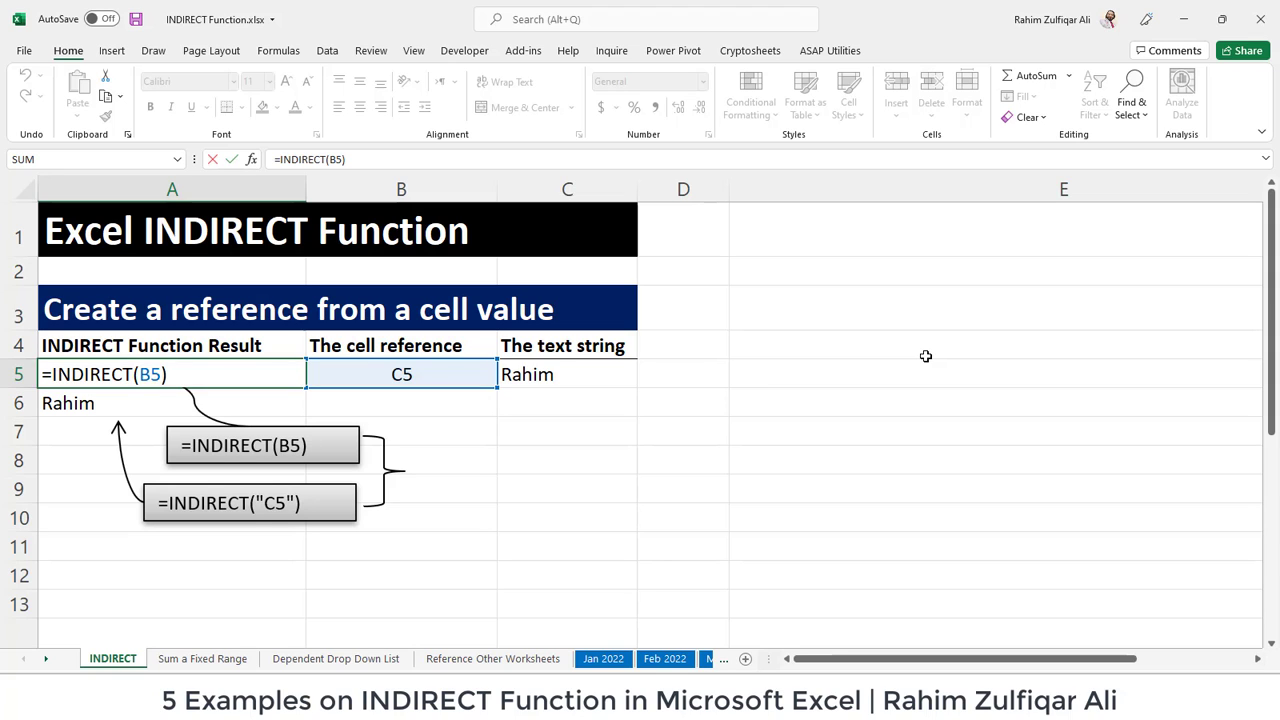
pyautogui.hotkey('ctrl', 'Return')
pyautogui.press('F2')
pyautogui.press('Tab')
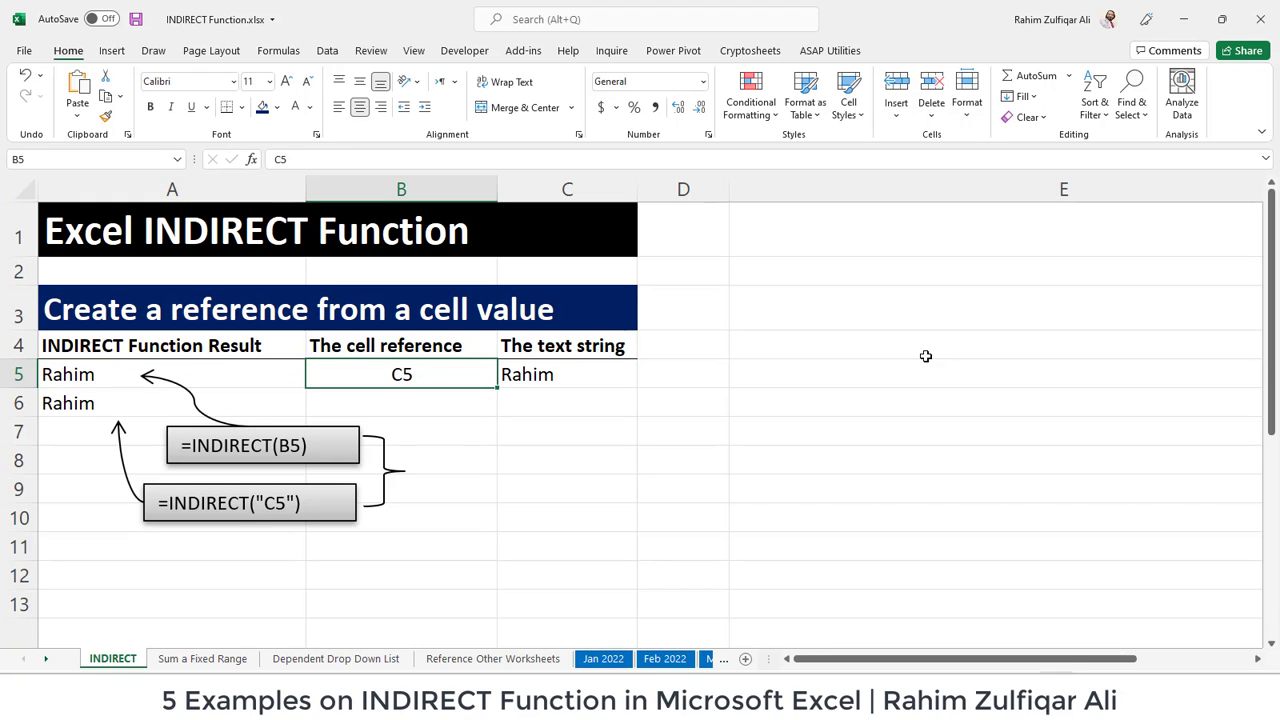
pyautogui.press('Tab')
pyautogui.press('Left')
pyautogui.press('Left')
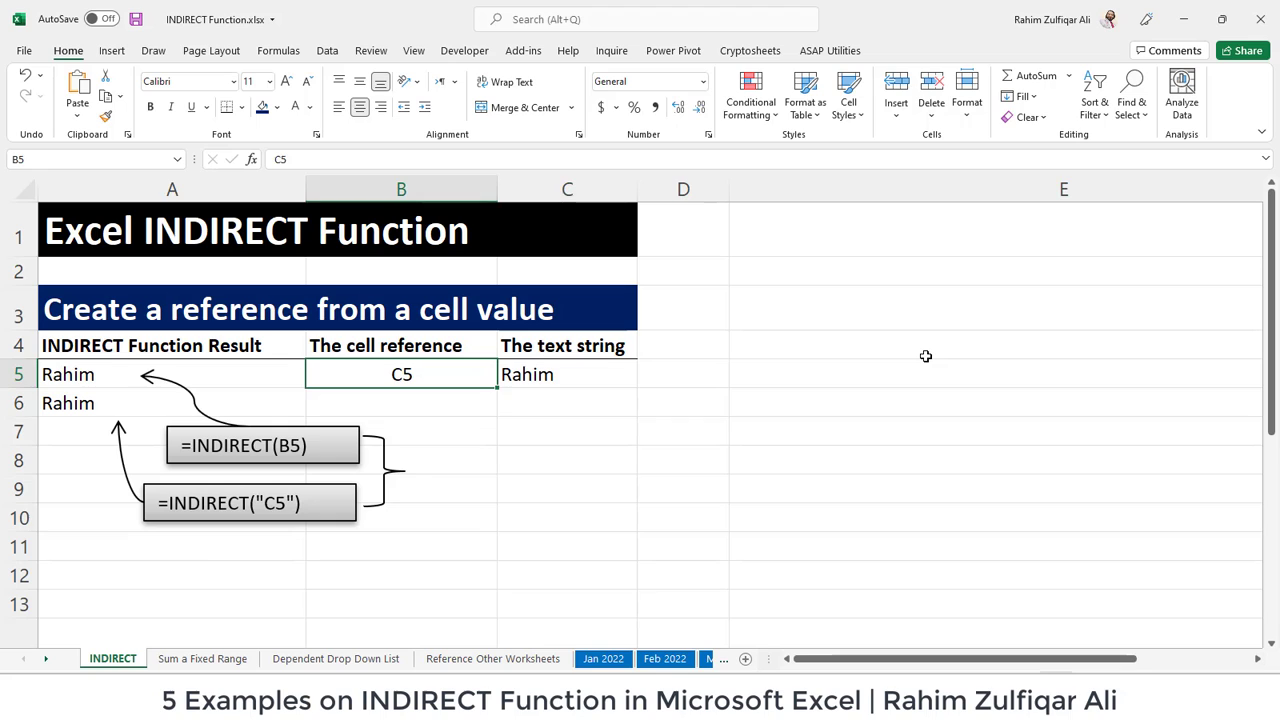
pyautogui.press('Down')
pyautogui.press('F2')
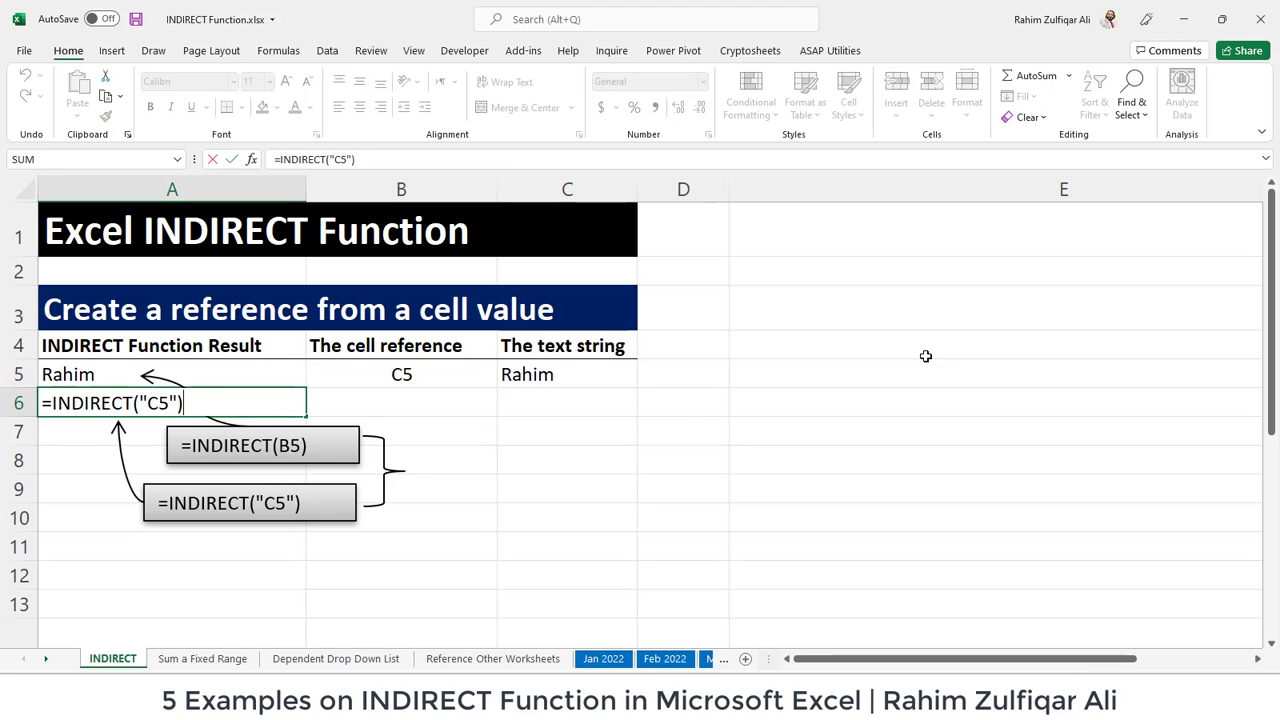
pyautogui.press('Escape')
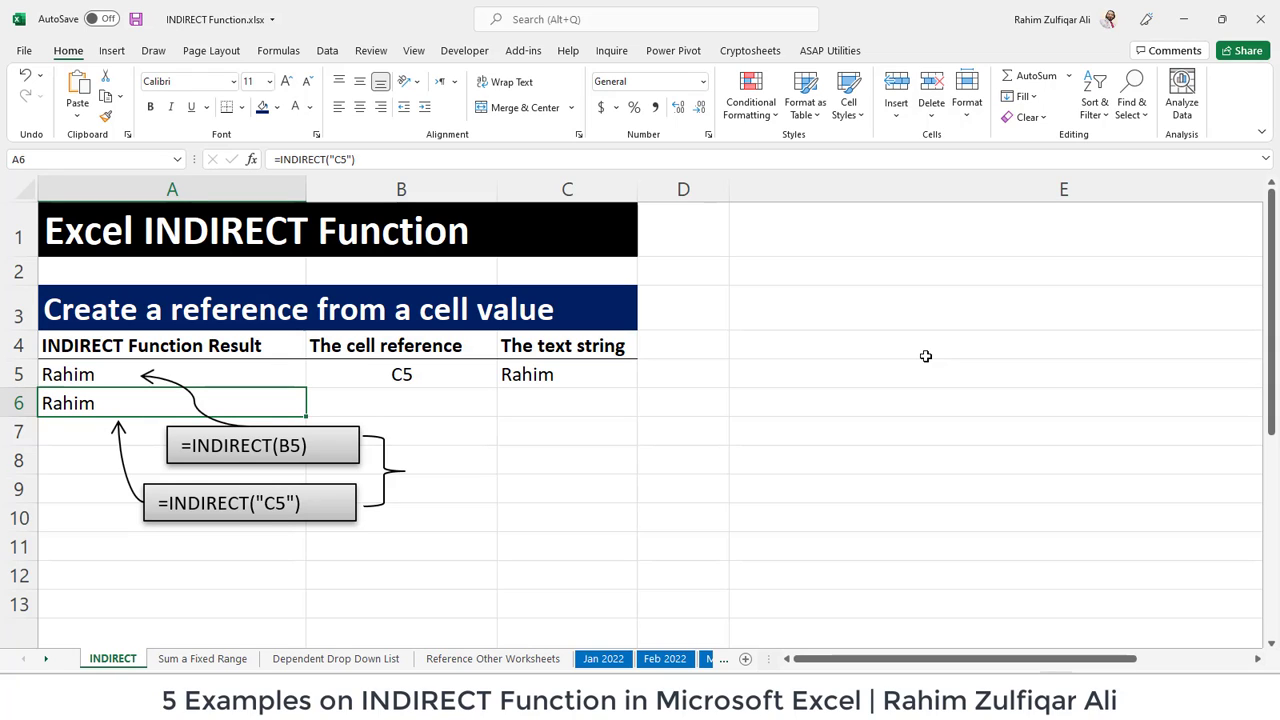
# Switch to the Sum a Fixed Range sheet and look over the numbers in B4:B12.
pyautogui.hotkey('ctrl', 'pagedown')
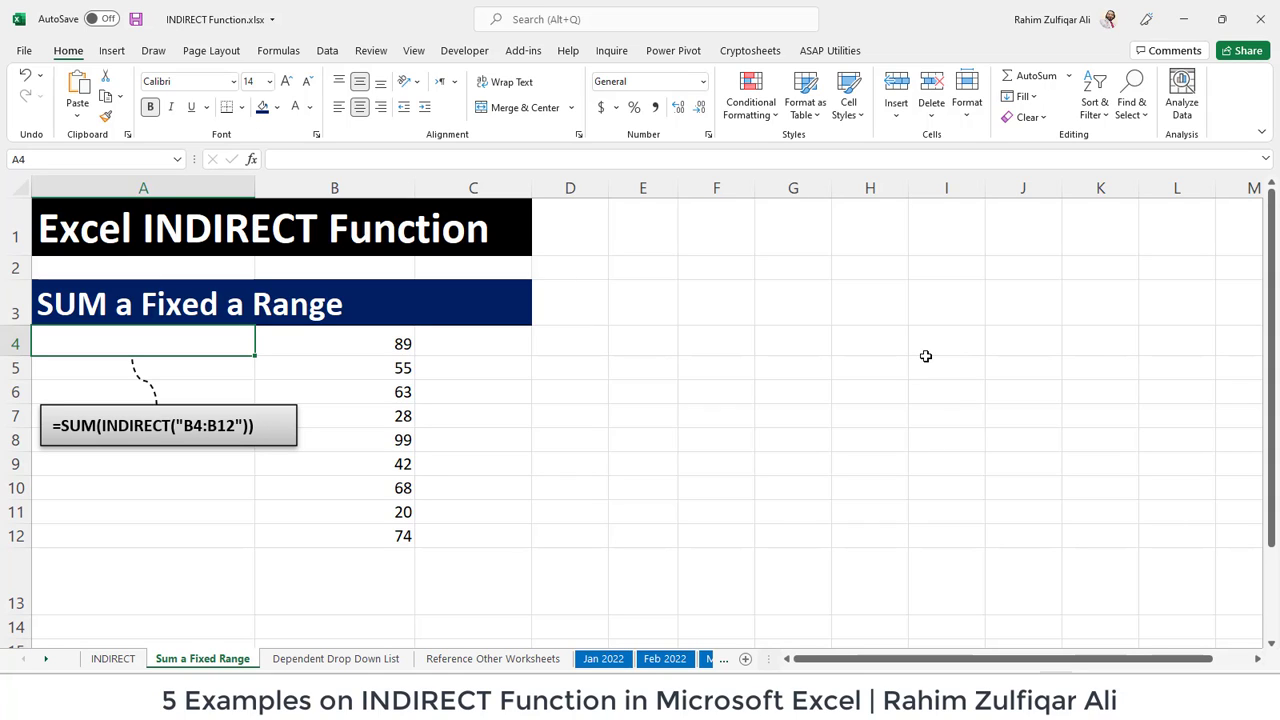
pyautogui.press('Right')
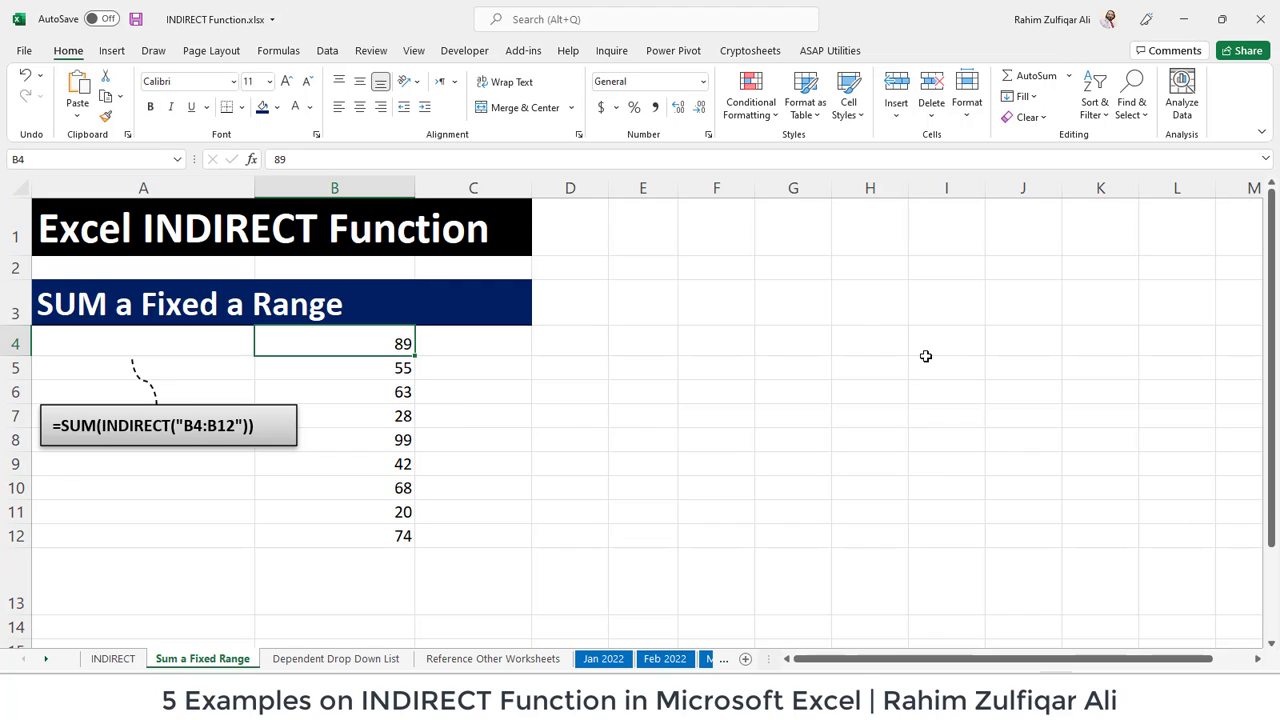
pyautogui.hotkey('ctrl', 'shift', 'Down')
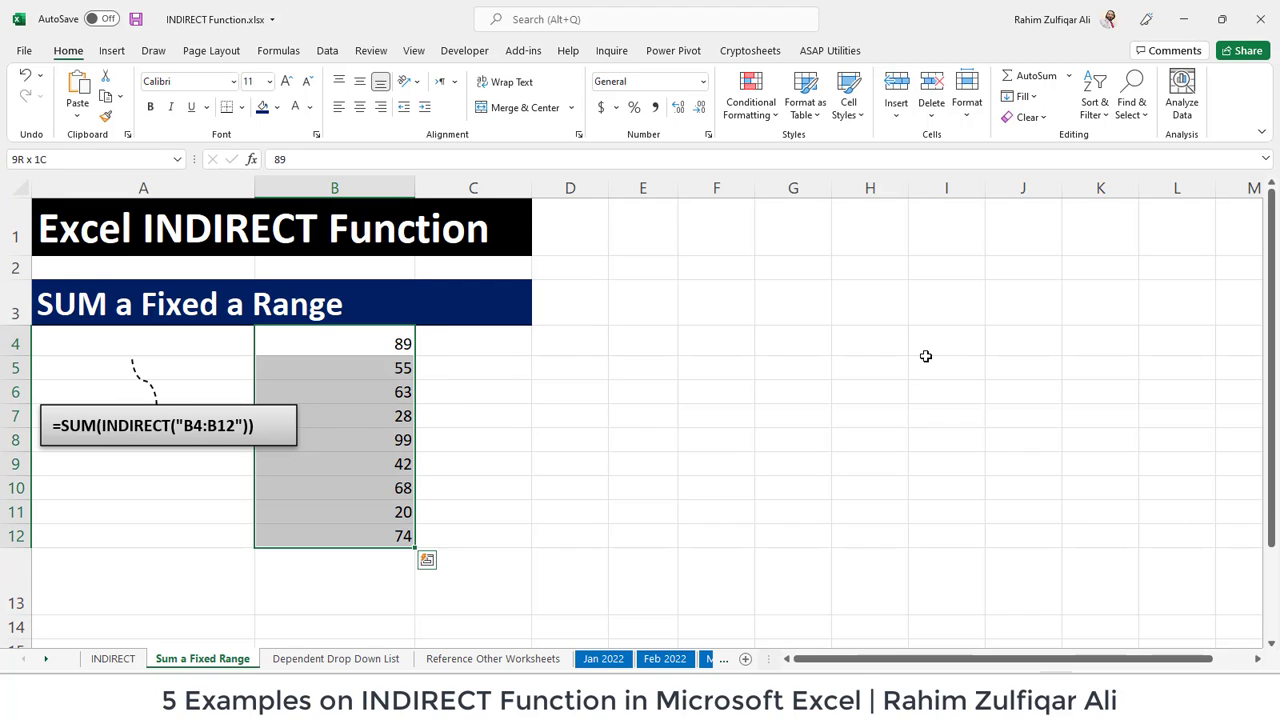
pyautogui.hotkey('ctrl', 'shift', 'Up')
pyautogui.hotkey('ctrl', 'shift', 'Down')
pyautogui.hotkey('ctrl', 'shift', 'Up')
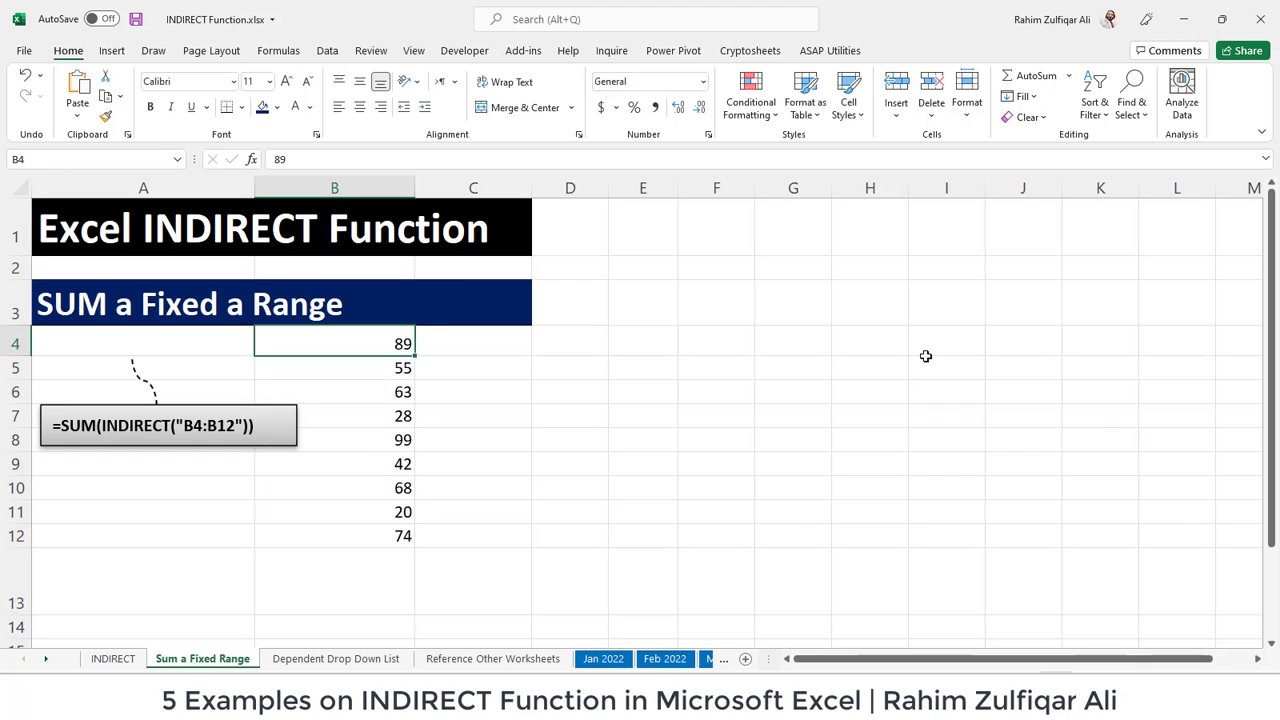
# Copy the numbers in B4:B12 to E4:E12 and delete the duplicated formula callout beside them.
pyautogui.hotkey('ctrl', 'shift', 'Down')
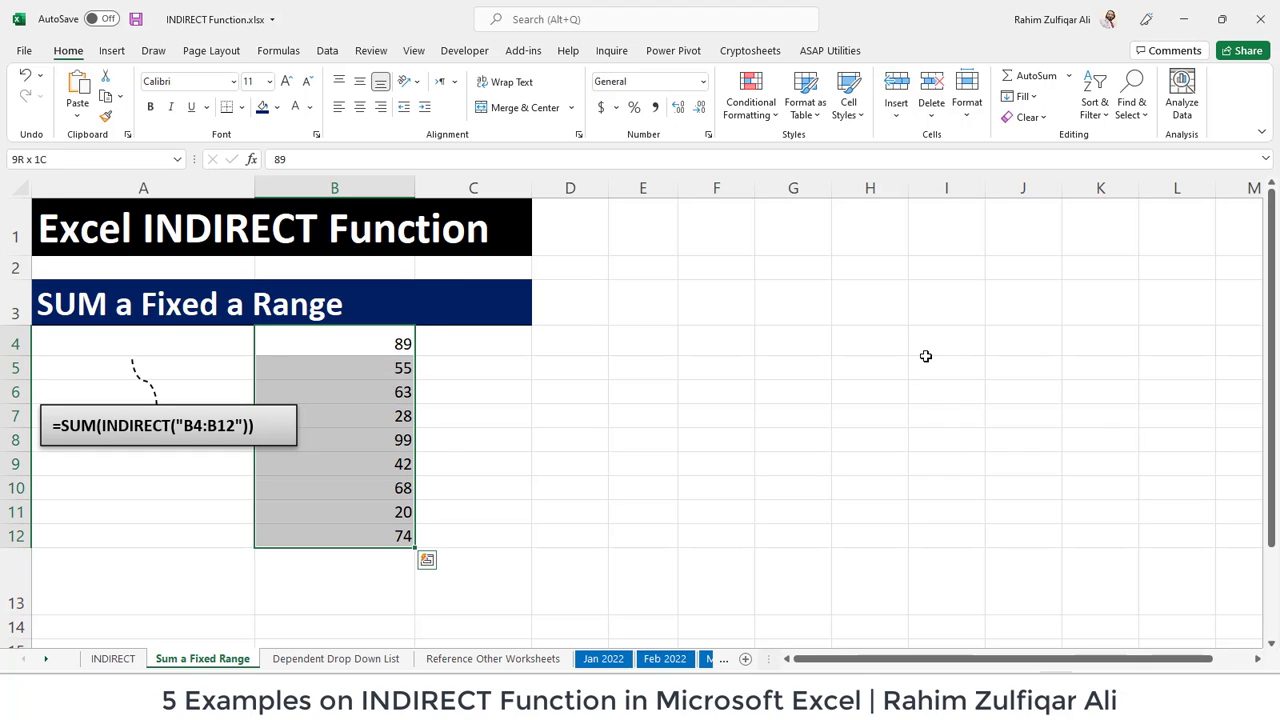
pyautogui.hotkey('ctrl', 'x')
pyautogui.press('Right')
pyautogui.press('Right')
pyautogui.press('Right')
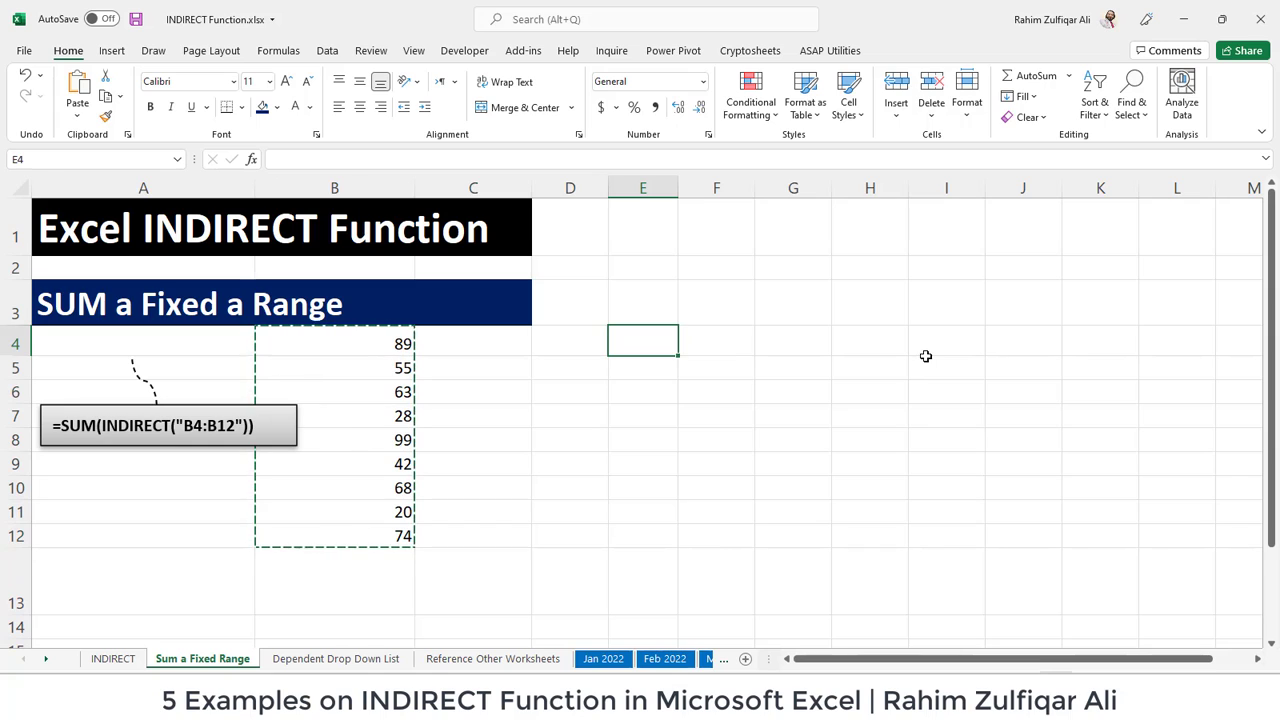
pyautogui.hotkey('ctrl', 'v')
pyautogui.press('Right')
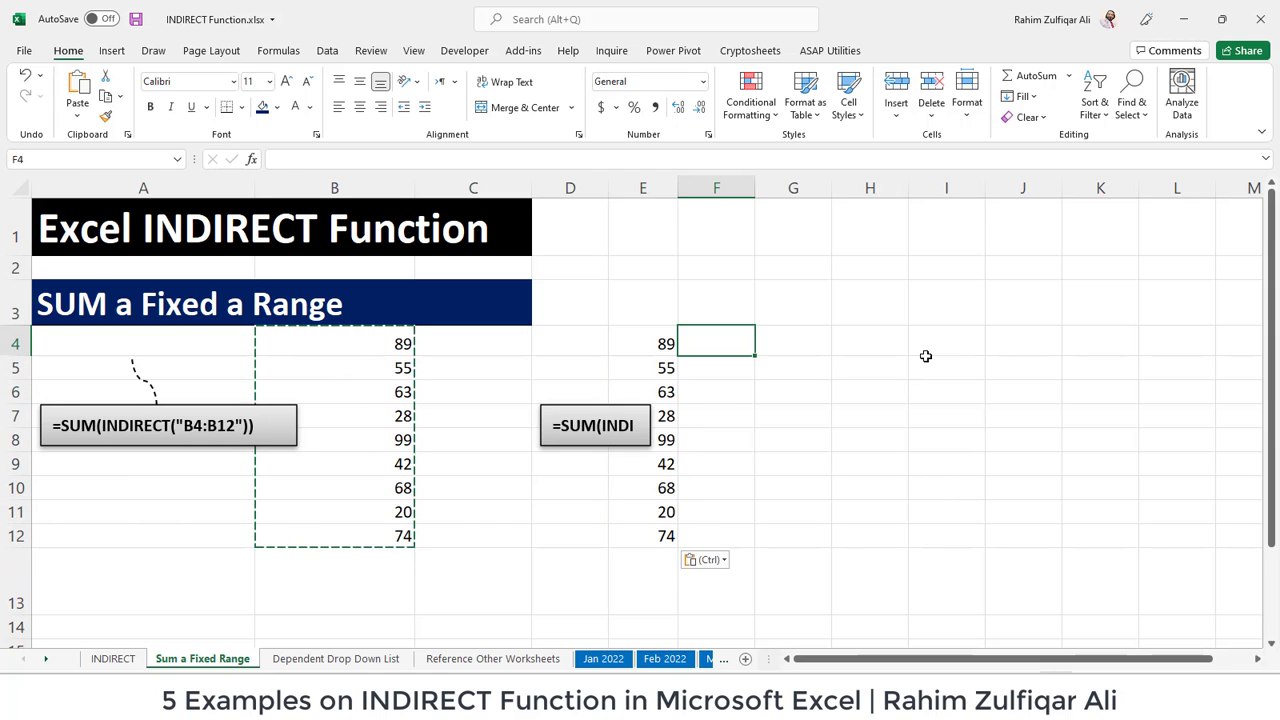
pyautogui.click(613, 404)
pyautogui.press('Delete')
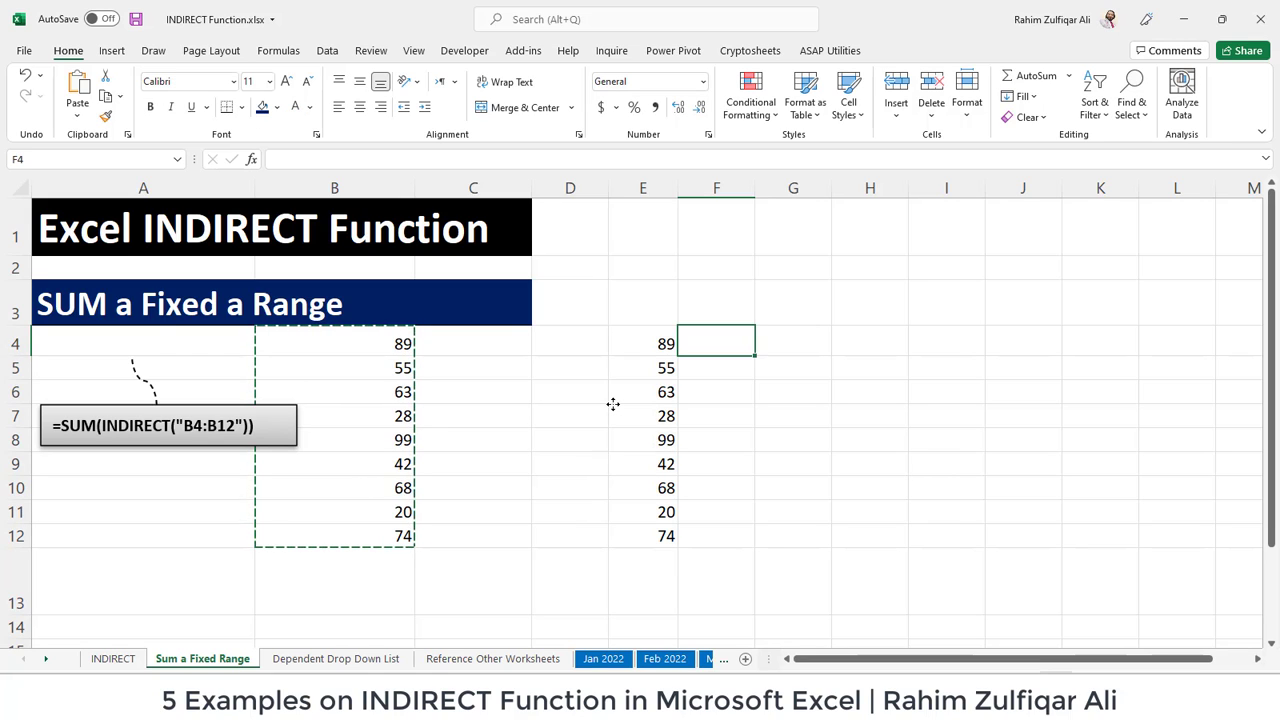
# Sum the copied numbers in F4 with the ordinary formula =SUM(E4:E12).
pyautogui.write('=SUM(')
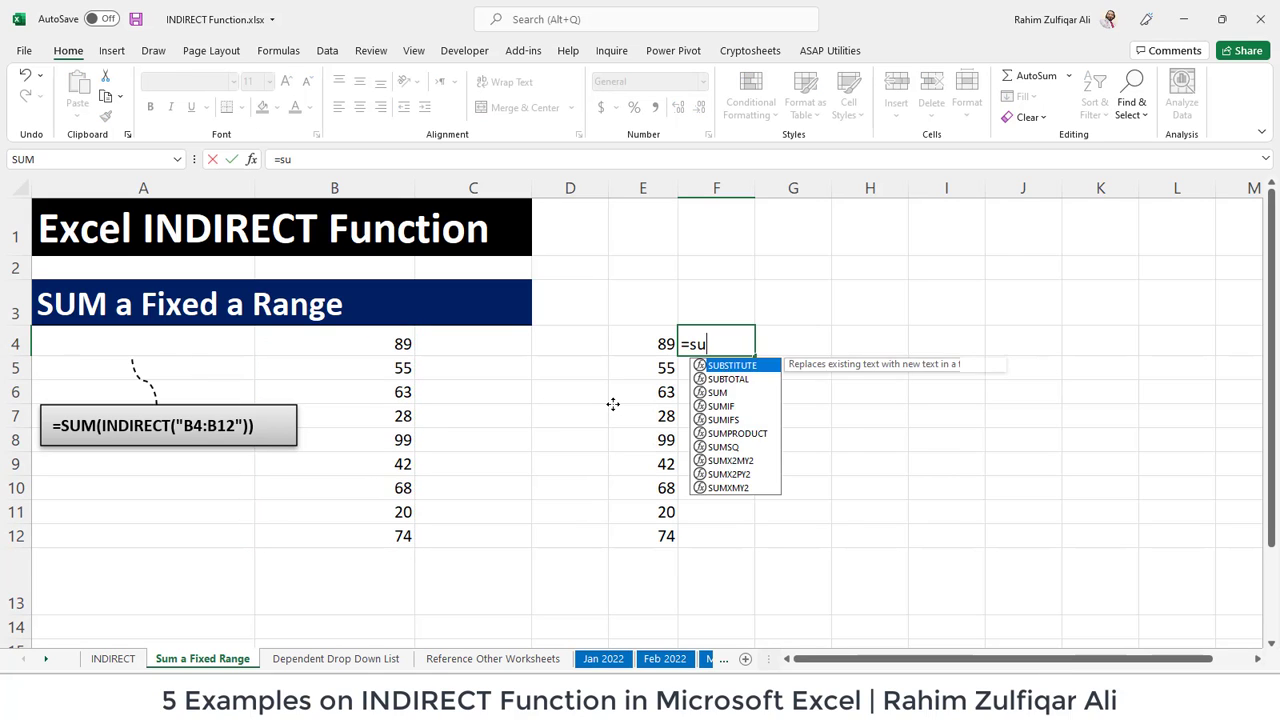
pyautogui.press('Left')
pyautogui.hotkey('shift', 'Down')
pyautogui.hotkey('shift', 'Down')
pyautogui.hotkey('shift', 'Down')
pyautogui.hotkey('shift', 'Down')
pyautogui.hotkey('shift', 'Down')
pyautogui.hotkey('shift', 'Down')
pyautogui.hotkey('shift', 'Down')
pyautogui.hotkey('shift', 'Down')
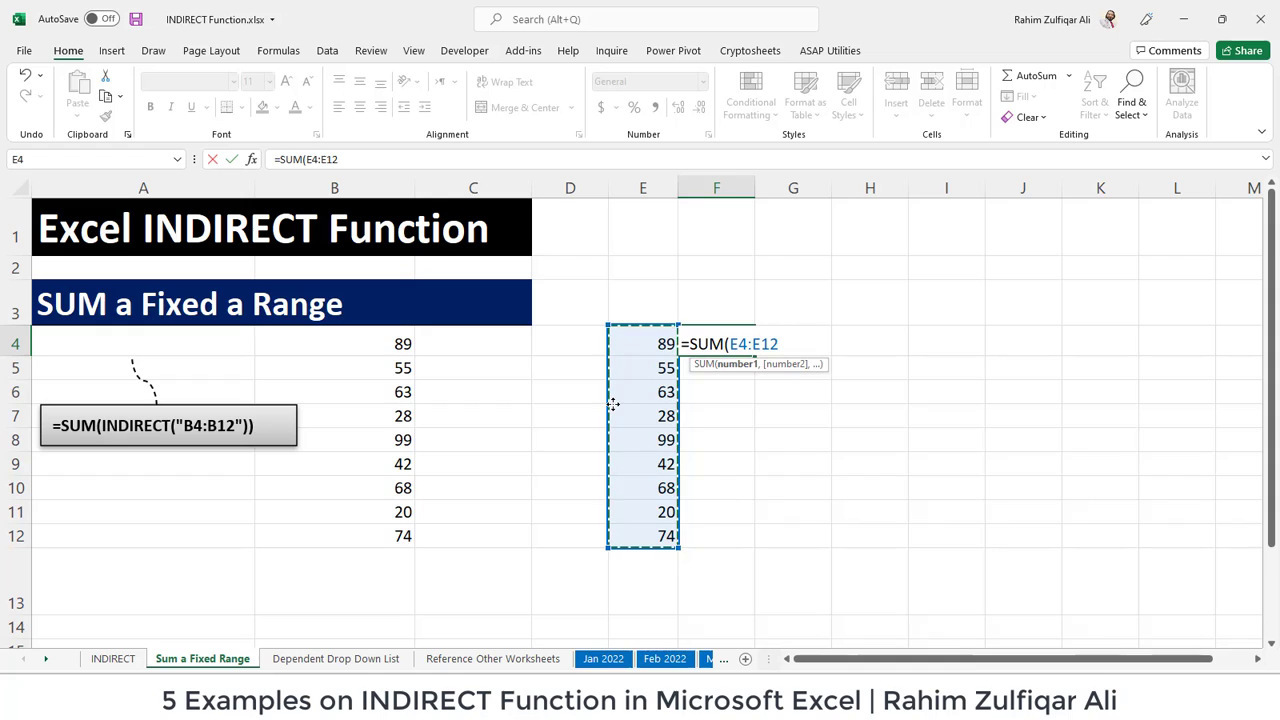
pyautogui.write(')')
pyautogui.press('Return')
pyautogui.press('Up')
pyautogui.press('Down')
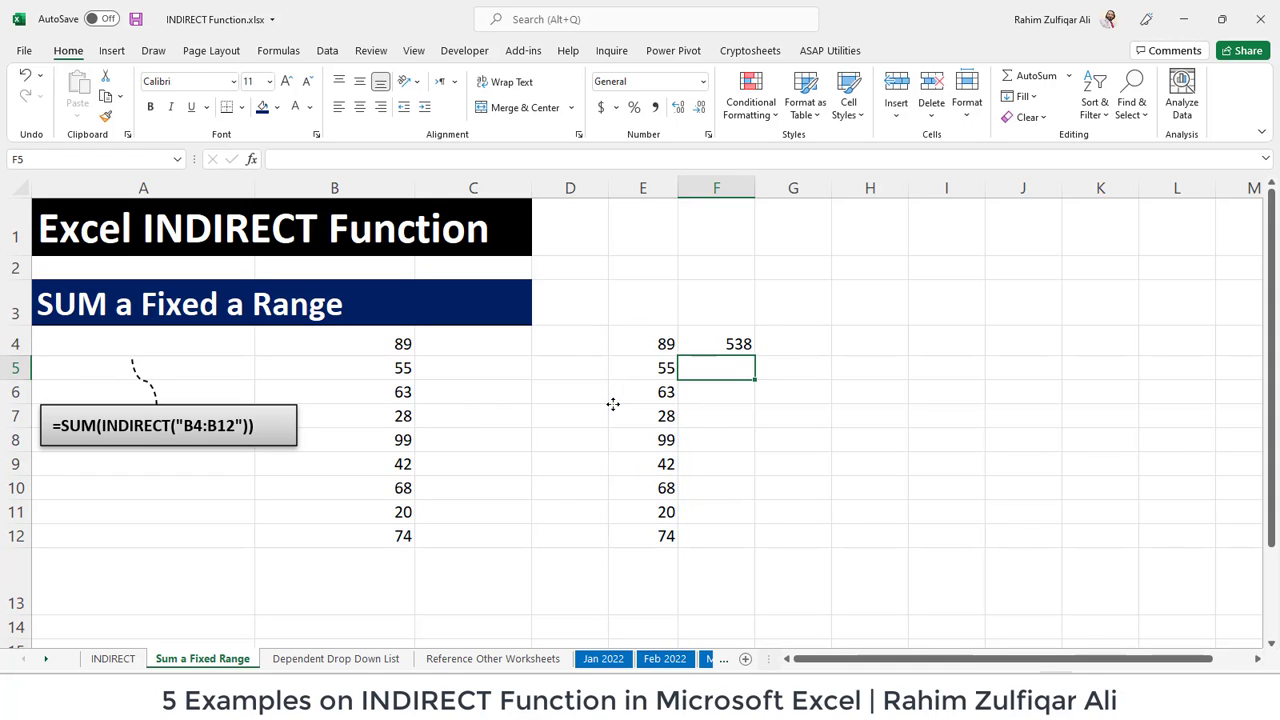
# Examine the middle of the copied number list in column E, where an extra row could be inserted.
pyautogui.press('Left')
pyautogui.press('Down')
pyautogui.press('Down')
pyautogui.press('Down')
pyautogui.press('Down')
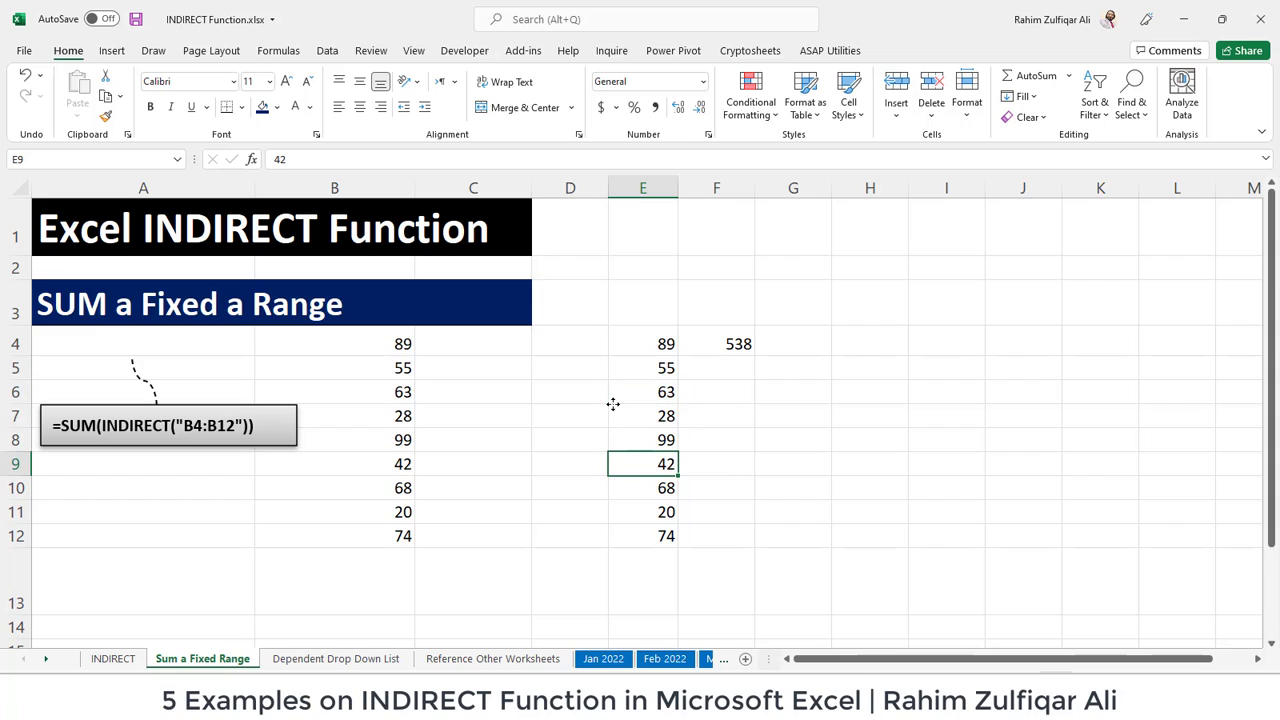
pyautogui.press('Up')
pyautogui.press('Up')
pyautogui.press('Up')
pyautogui.press('Down')
pyautogui.press('Down')
pyautogui.press('Down')
pyautogui.press('Down')
pyautogui.press('Up')
pyautogui.press('Up')
pyautogui.press('Up')
pyautogui.press('Down')
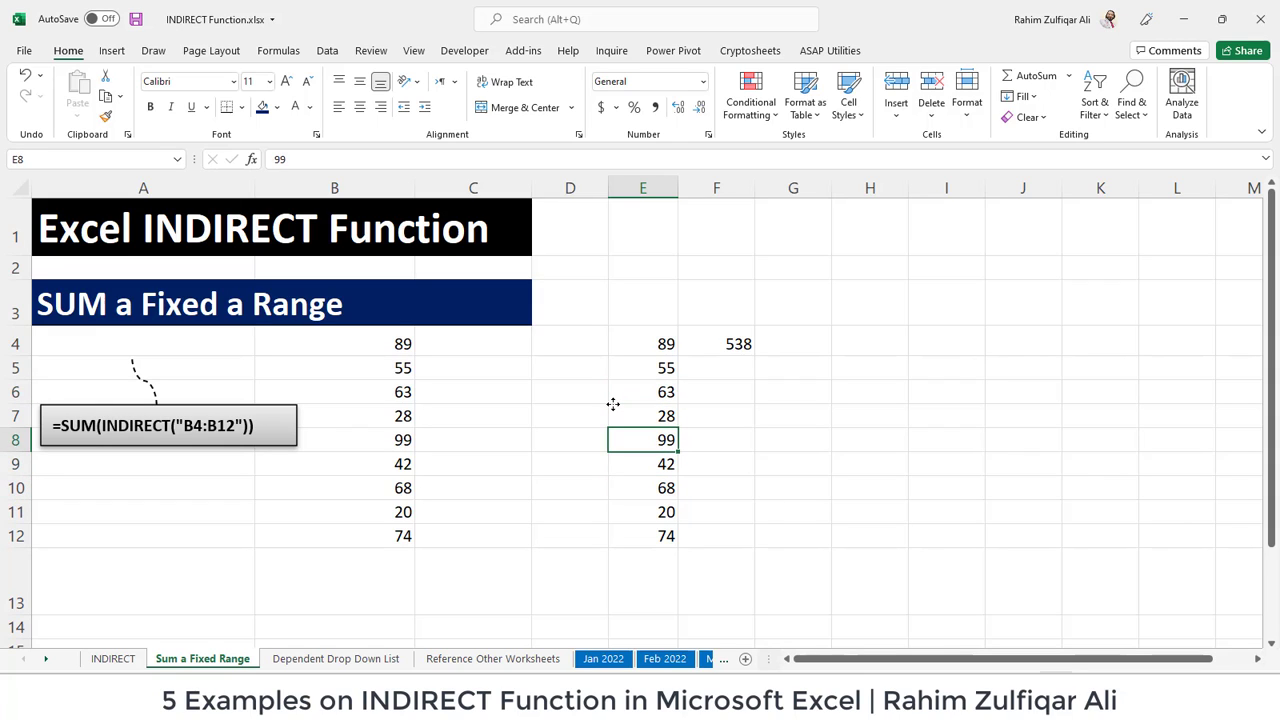
# Inspect the SUM formula in F4 and the range reference it uses.
pyautogui.press('Up')
pyautogui.press('Up')
pyautogui.press('Up')
pyautogui.press('Up')
pyautogui.press('Right')
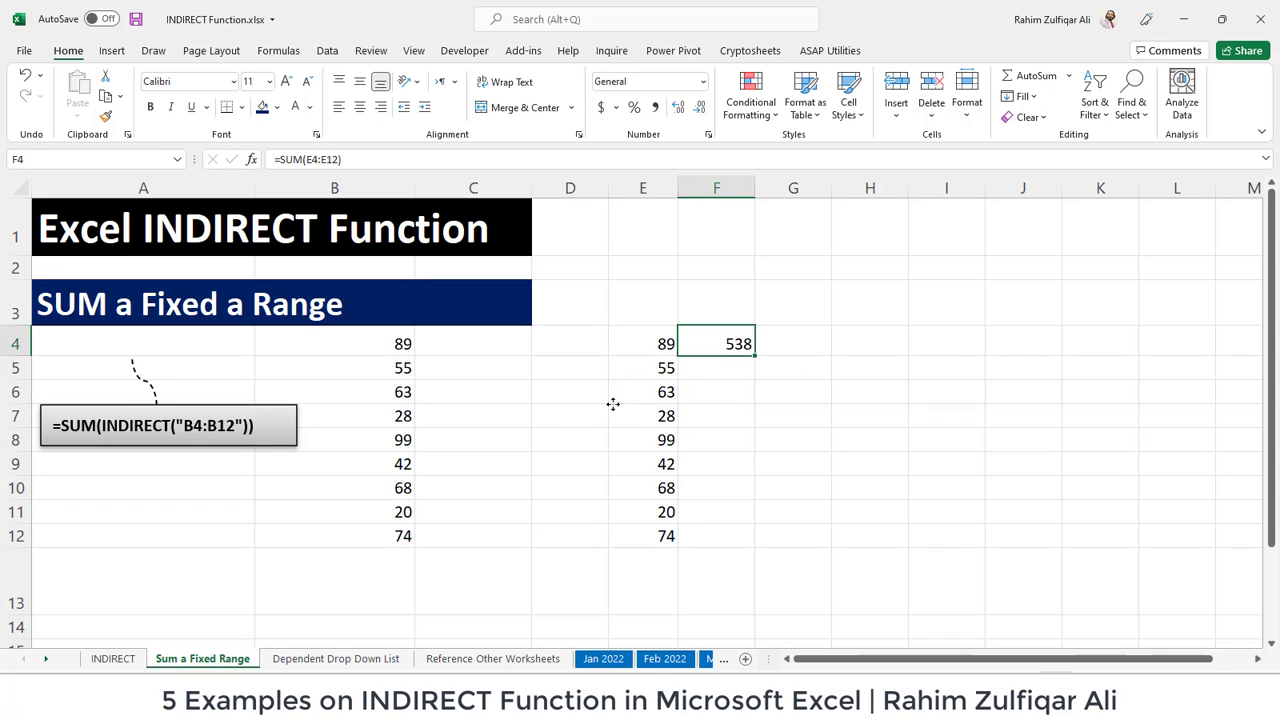
pyautogui.press('F2')
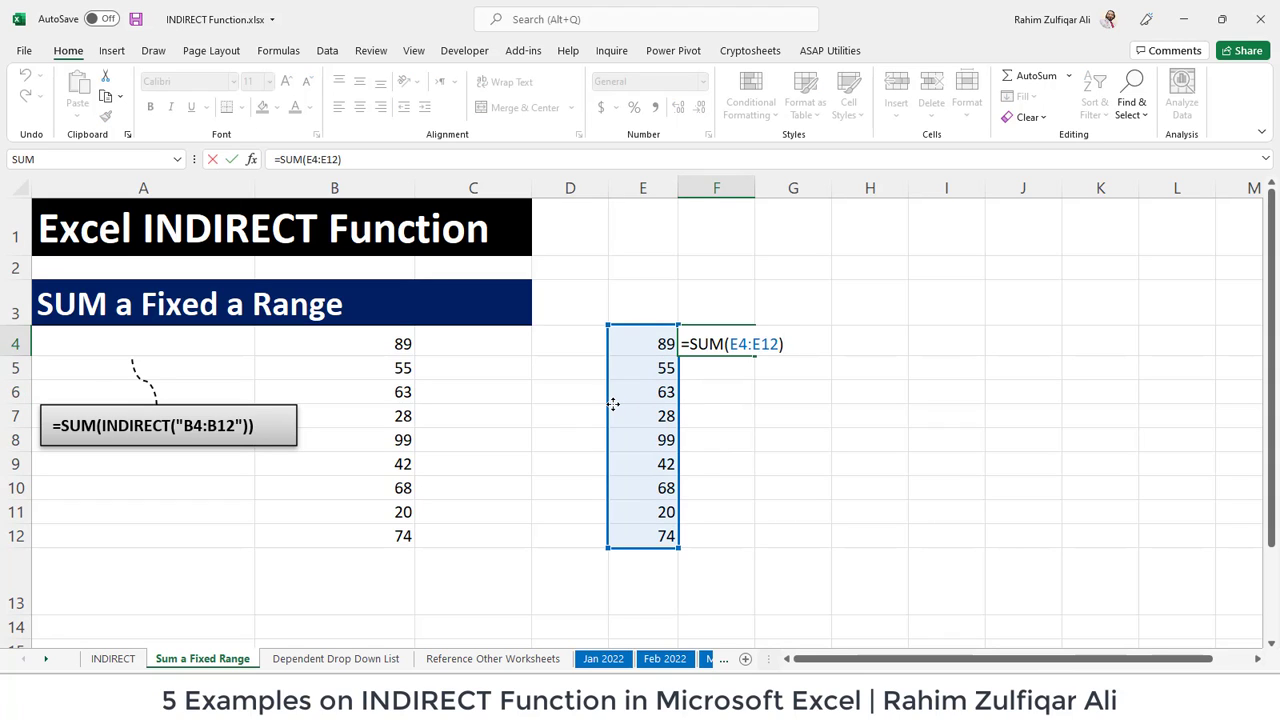
pyautogui.press('Left')
pyautogui.press('Left')
pyautogui.press('Left')
pyautogui.press('Left')
pyautogui.press('Left')
pyautogui.press('Left')
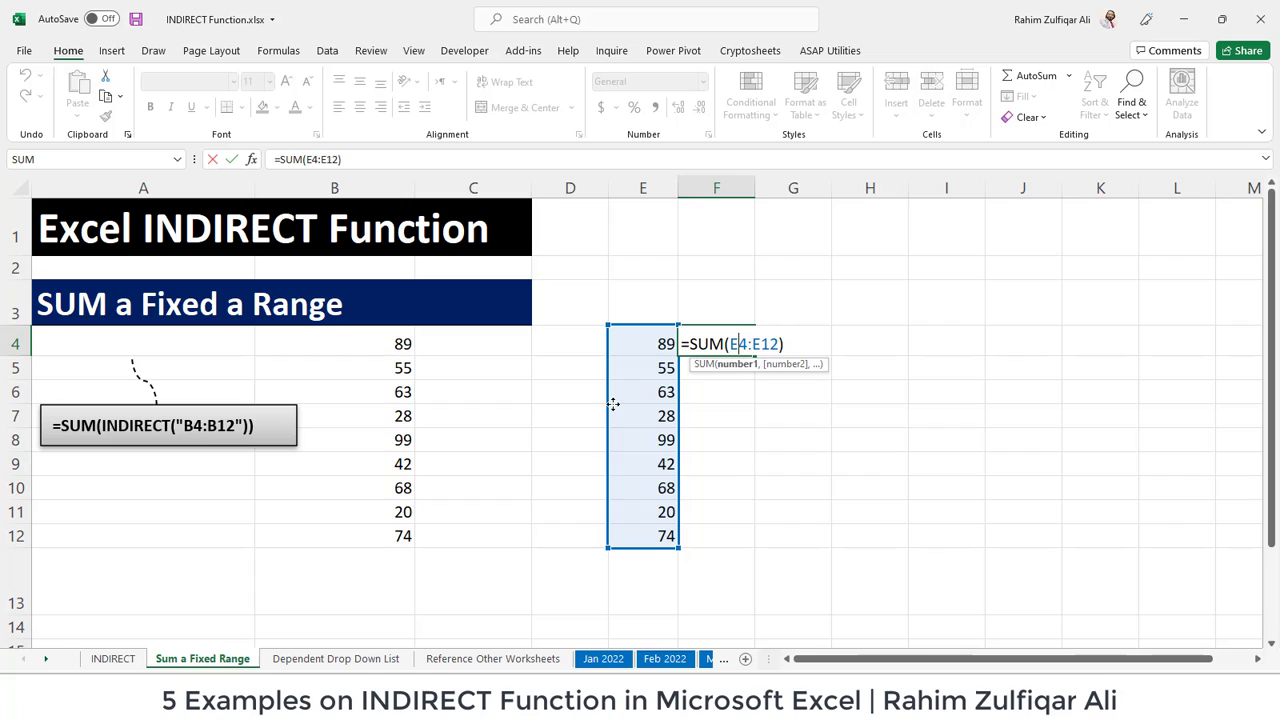
pyautogui.press('Right')
pyautogui.press('Right')
pyautogui.press('Right')
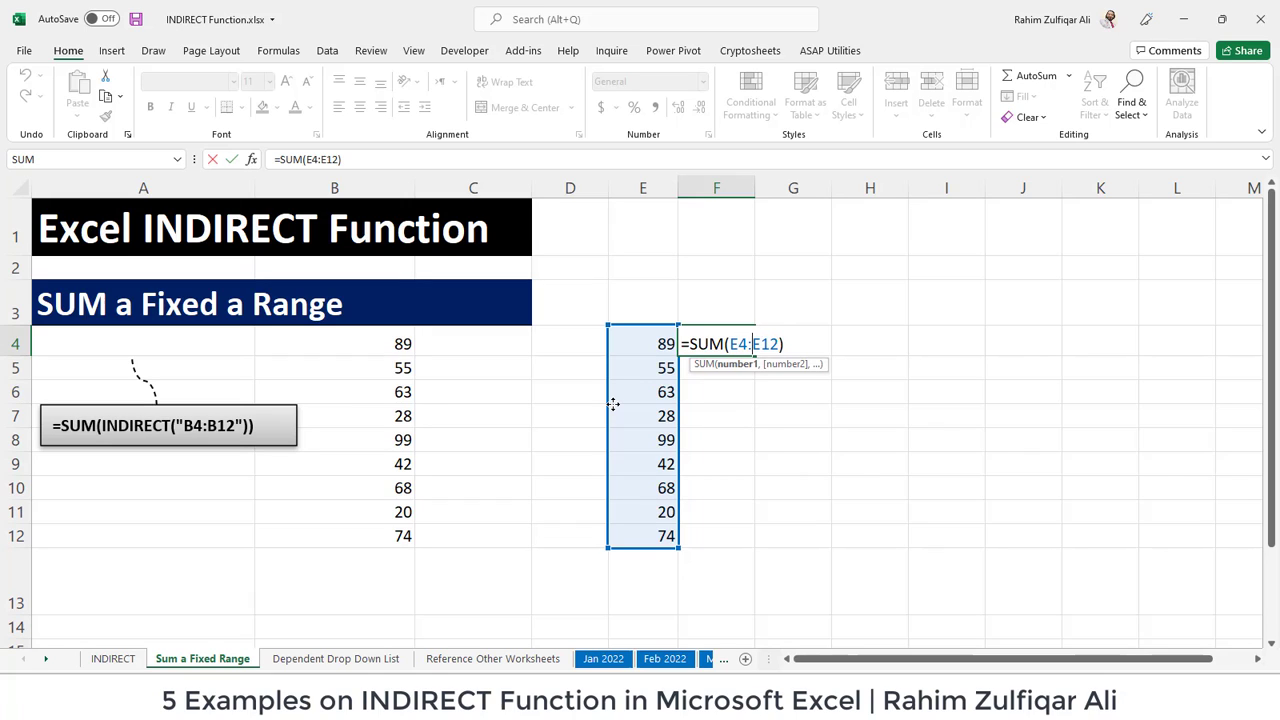
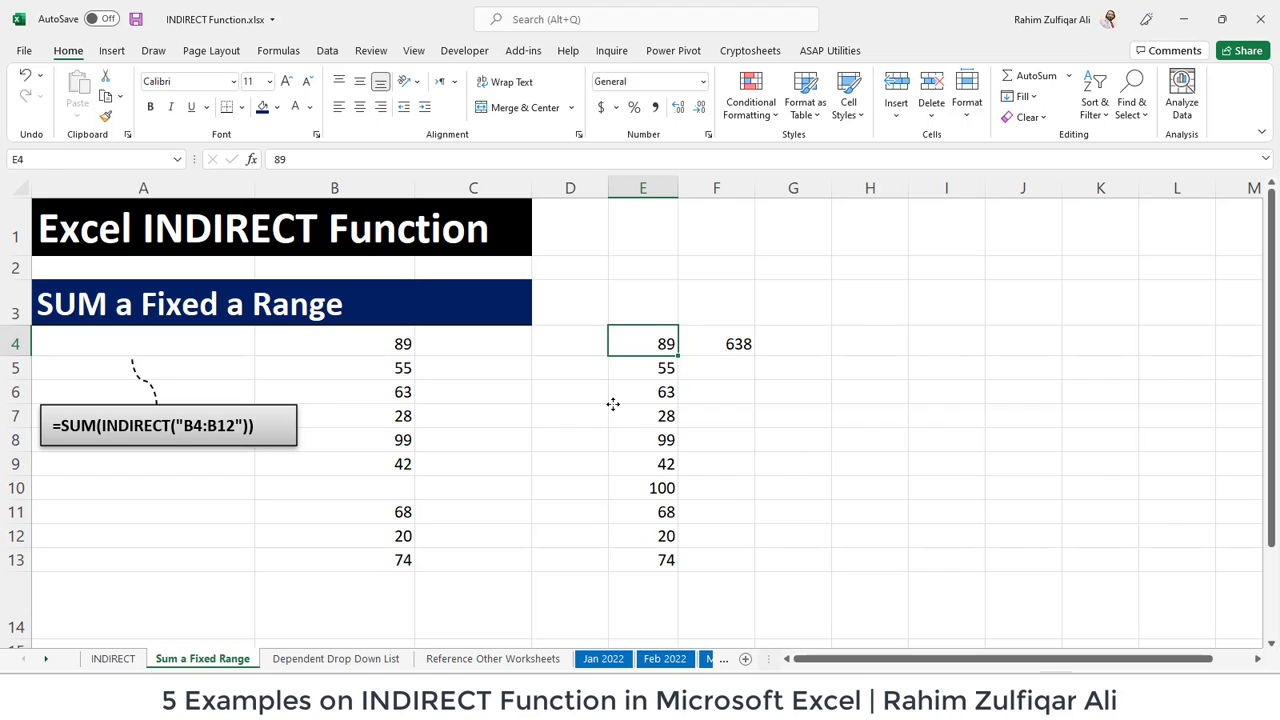
# Clear the copied numbers and their SUM formula from E4:F13.
pyautogui.hotkey('shift', 'Right')
pyautogui.hotkey('ctrl', 'shift', 'Down')
pyautogui.press('Delete')
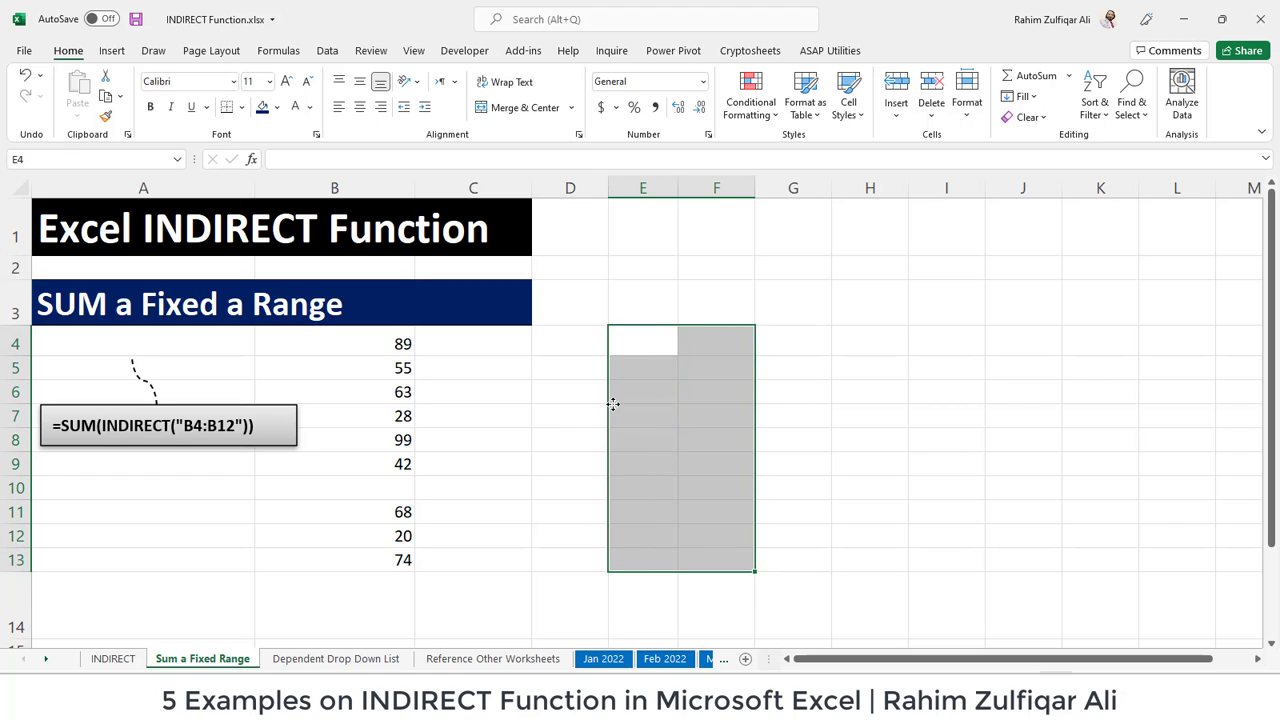
# Delete the empty row 10 from the sheet to close the gap in the column B numbers.
pyautogui.press('Left')
pyautogui.press('Left')
pyautogui.press('Left')
pyautogui.press('Left')
pyautogui.press('Down')
pyautogui.press('Down')
pyautogui.press('Down')
pyautogui.press('Down')
pyautogui.press('Down')
pyautogui.press('Down')
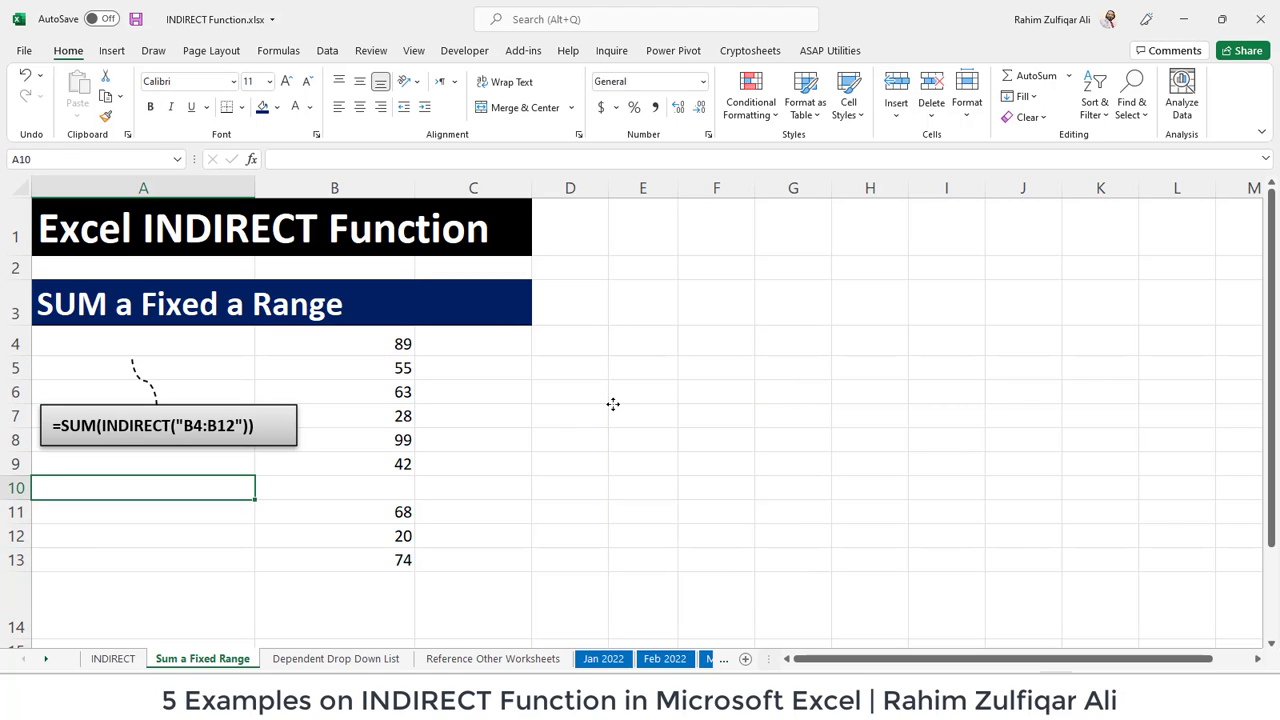
pyautogui.hotkey('shift', 'space')
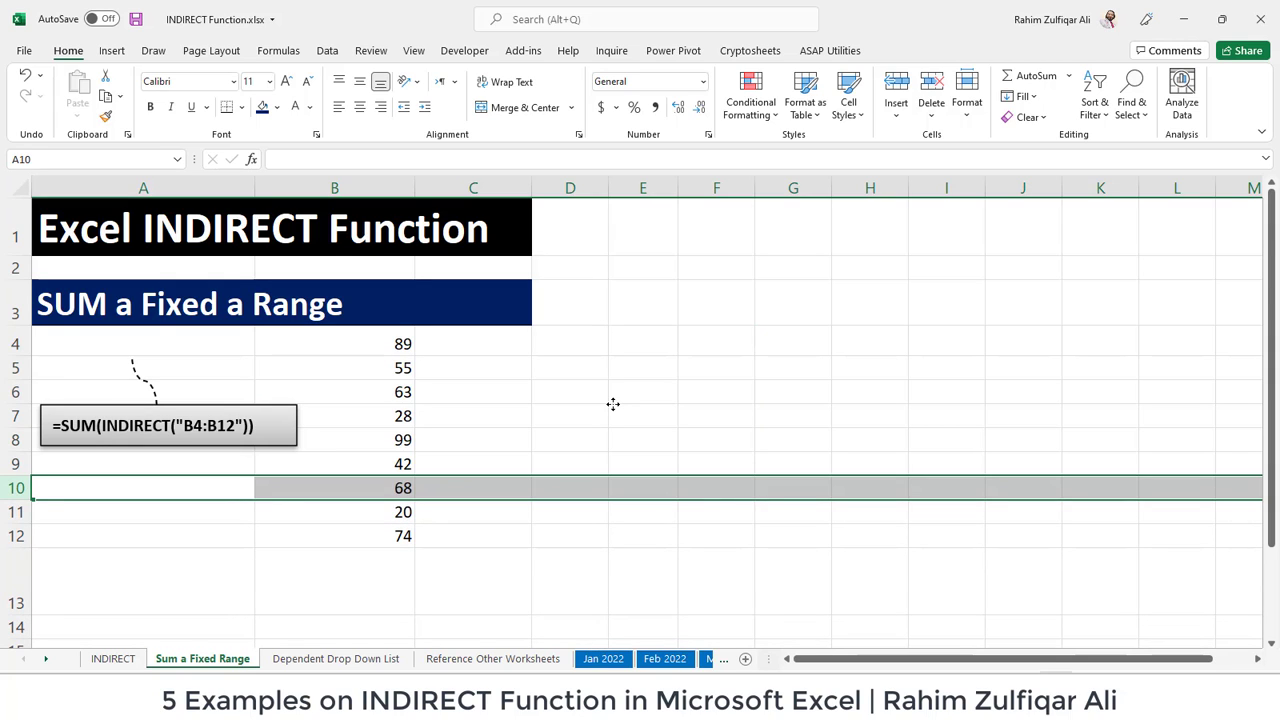
pyautogui.hotkey('ctrl', '-')
# Enter =SUM(INDIRECT("b4:b12")) in A4, accepting the correction for the missing closing bracket.
pyautogui.hotkey('ctrl', 'Up')
pyautogui.press('Down')
pyautogui.press('Down')
pyautogui.press('Up')
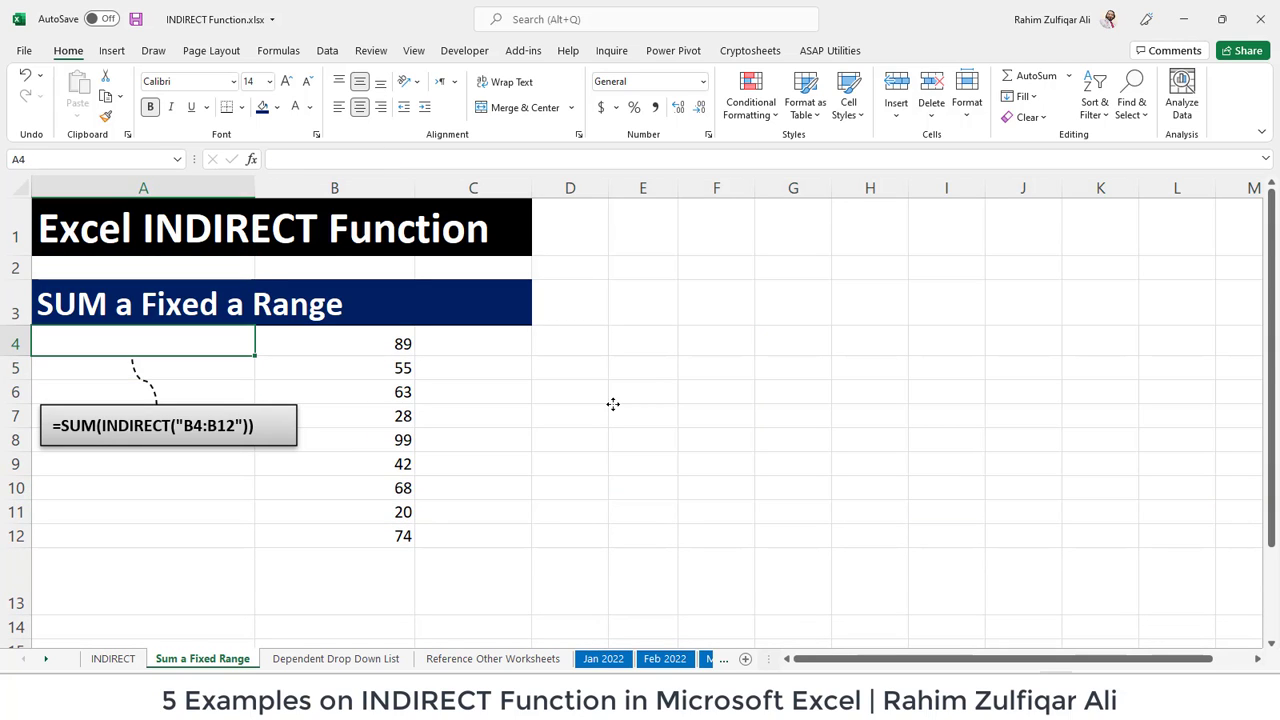
pyautogui.write('=sum')
pyautogui.press('Tab')
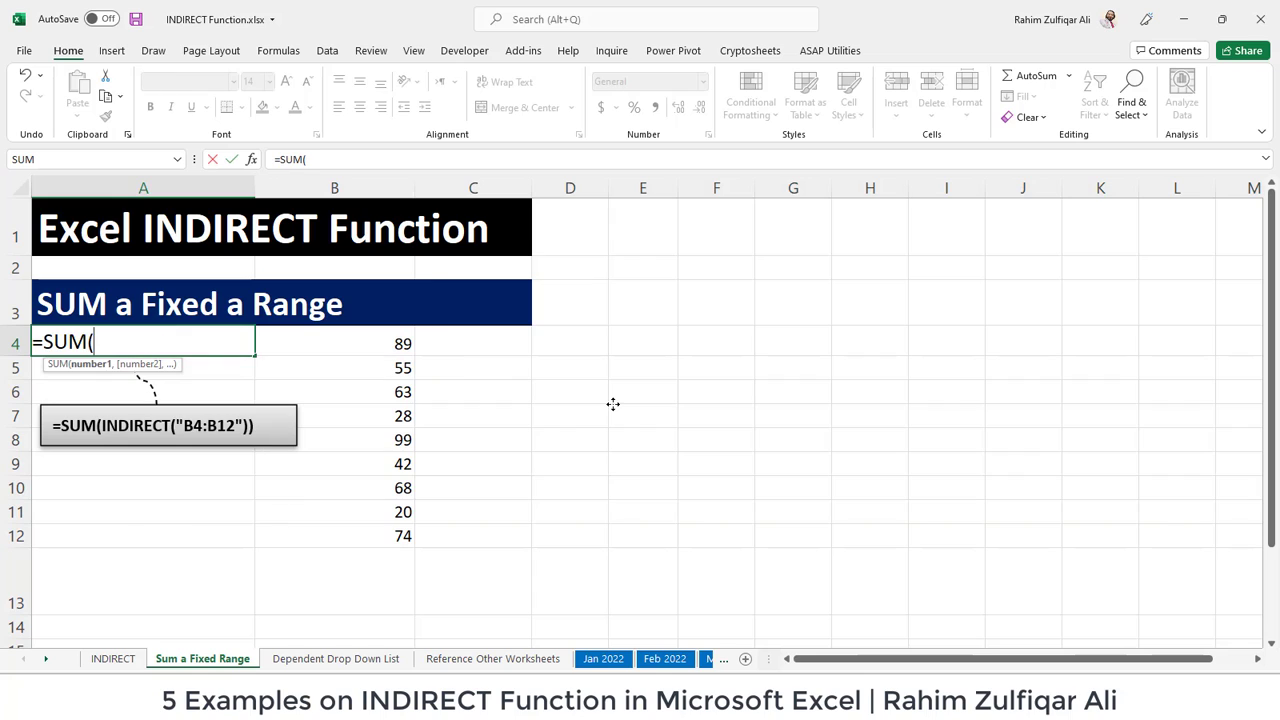
pyautogui.write('ind')
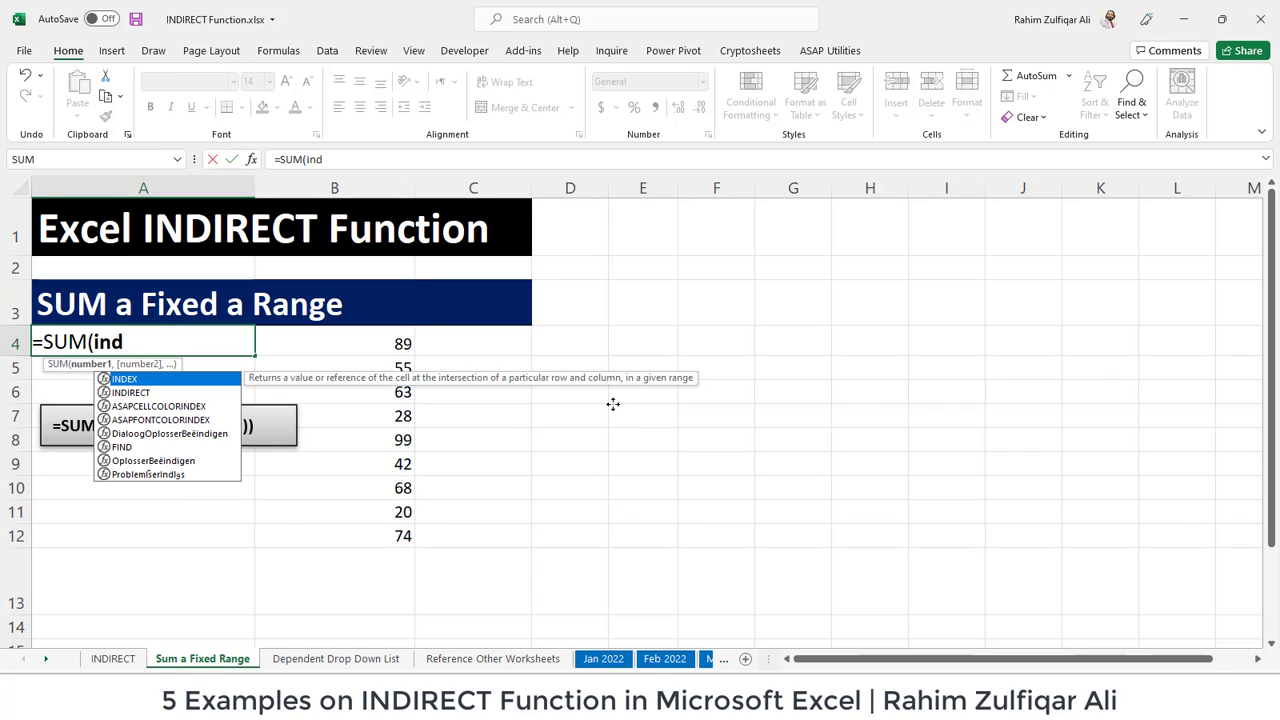
pyautogui.press('Down')
pyautogui.press('Tab')
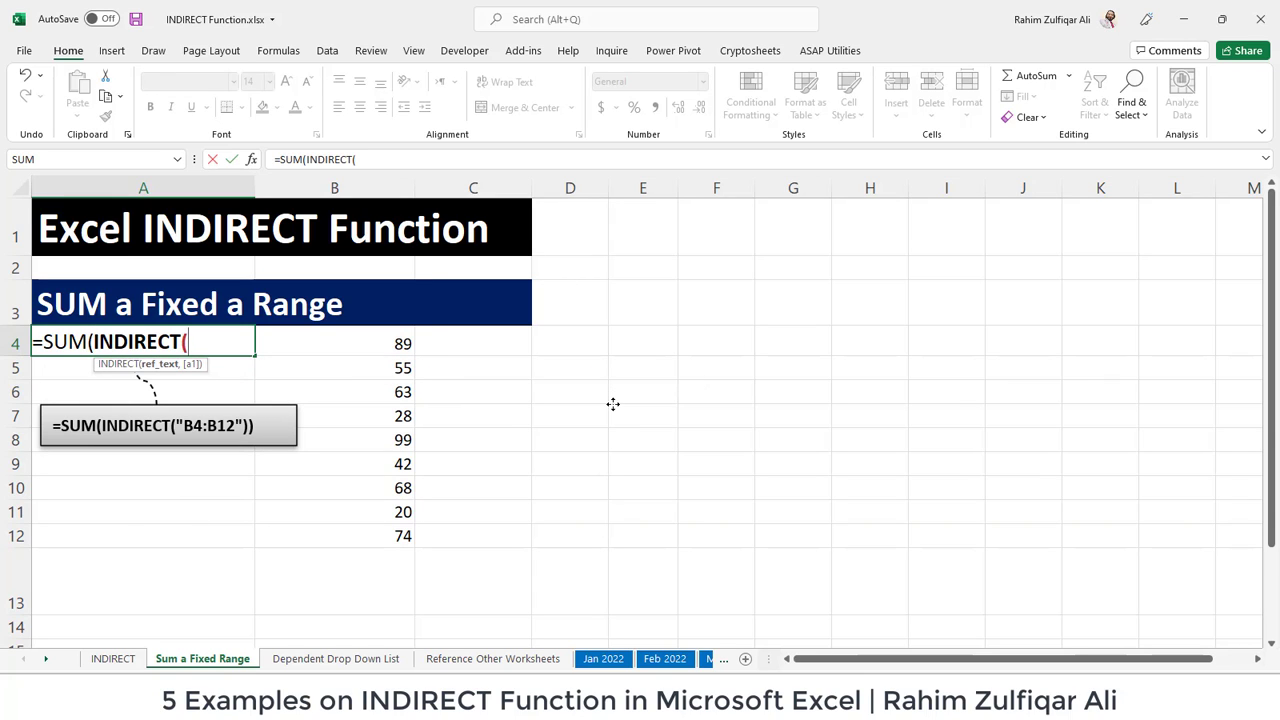
pyautogui.write('"')
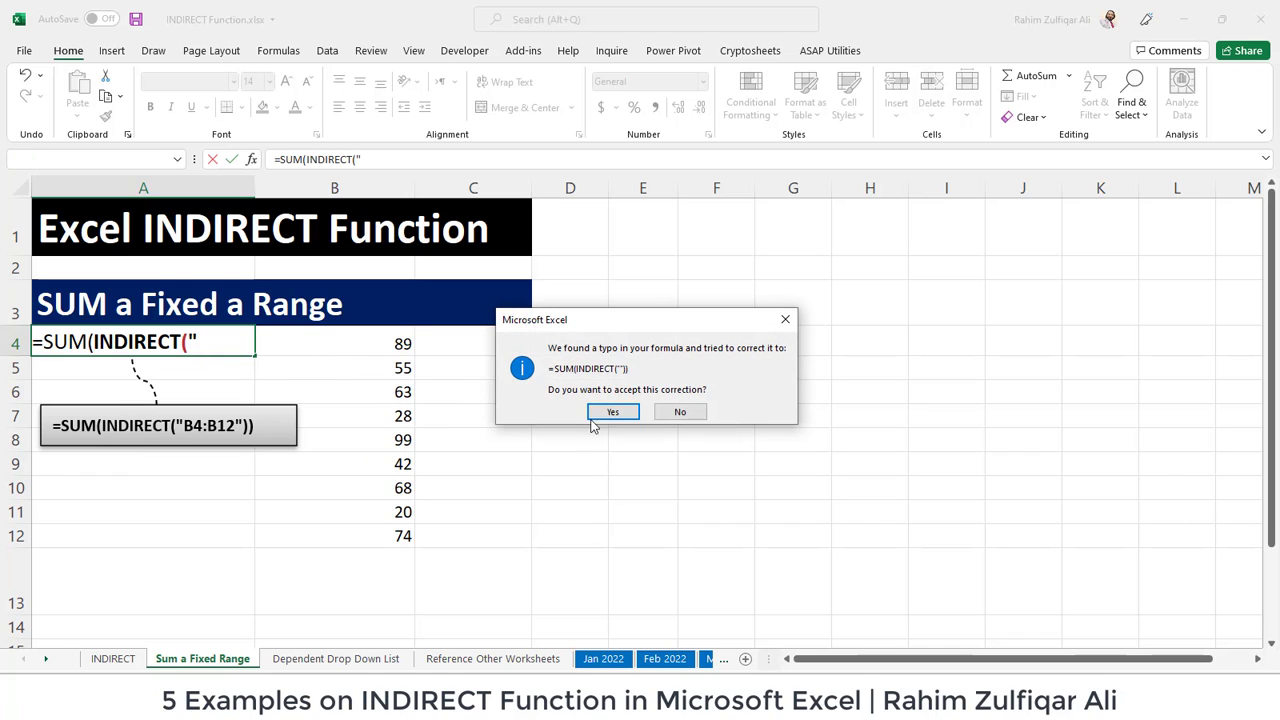
pyautogui.click(679, 413)
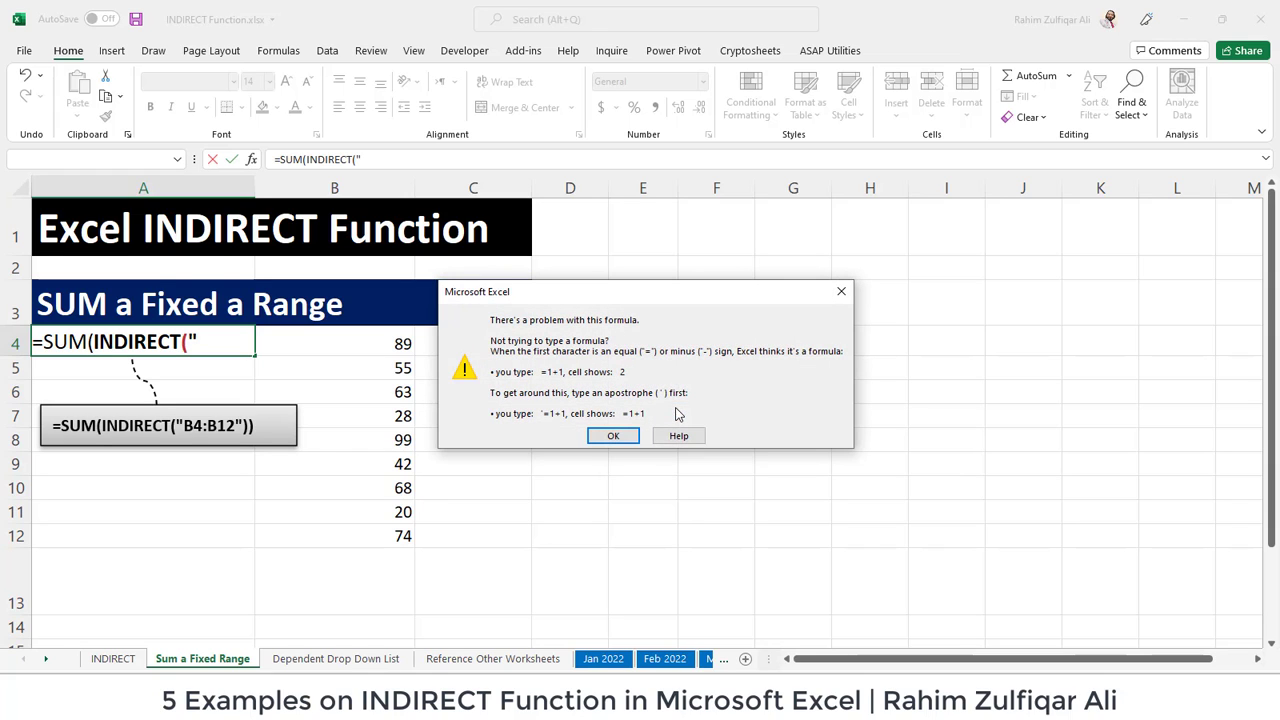
pyautogui.click(845, 297)
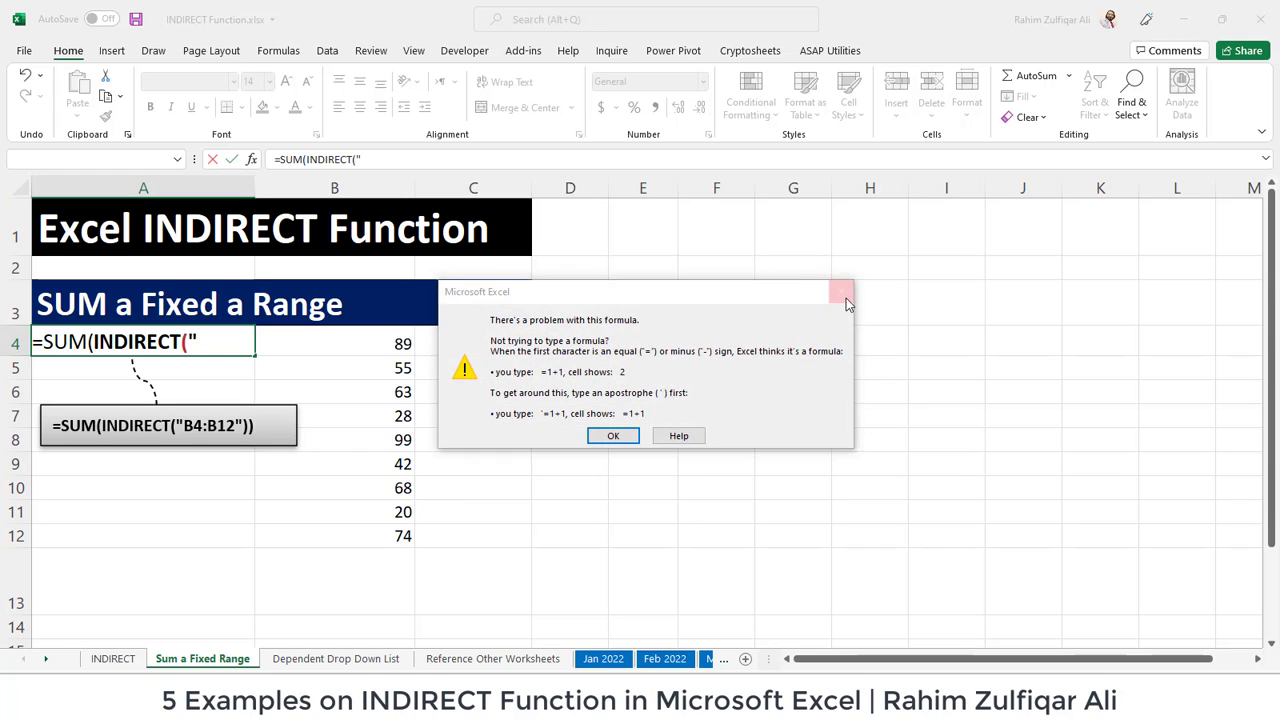
pyautogui.press('Right')
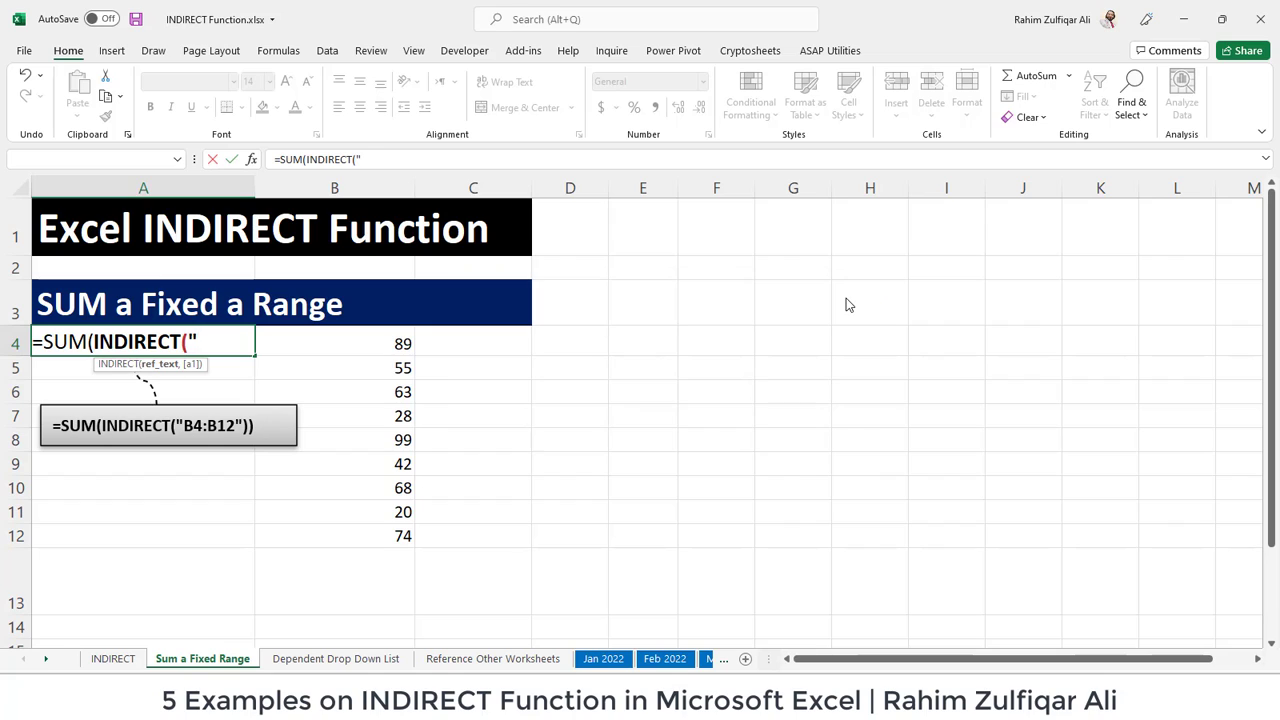
pyautogui.write('b4:b12')
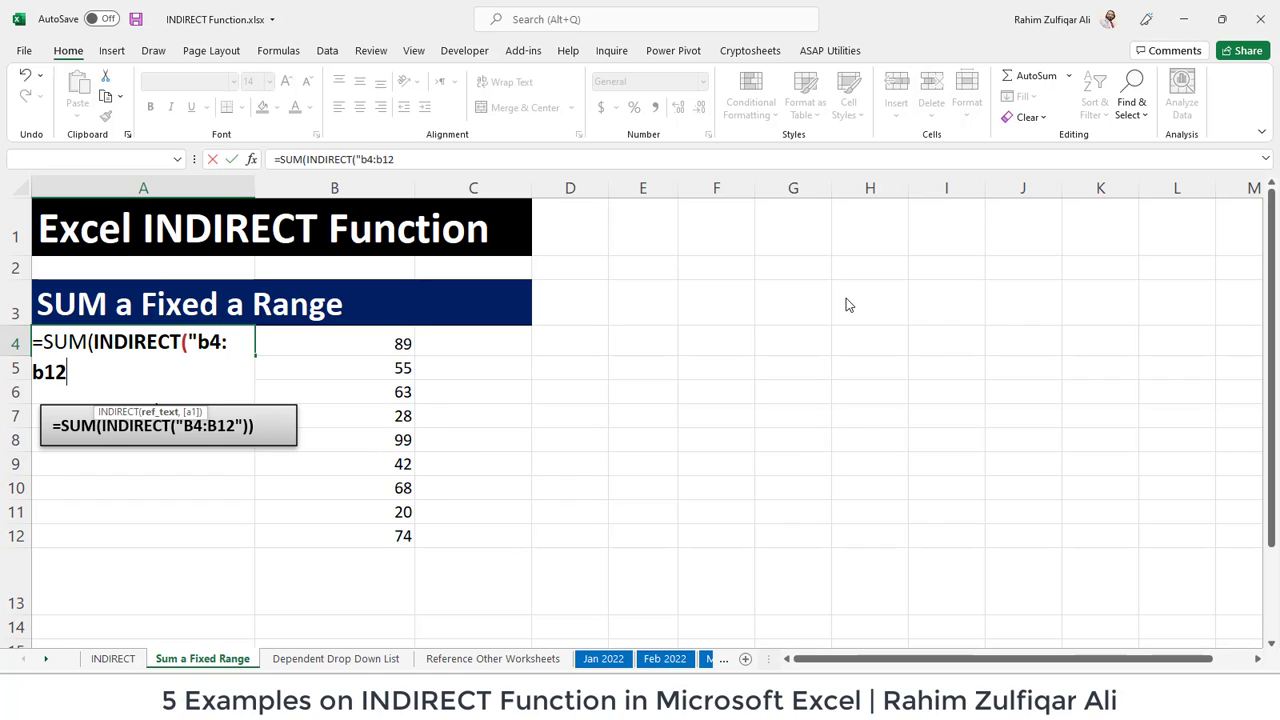
pyautogui.write(')')
pyautogui.press('Return')
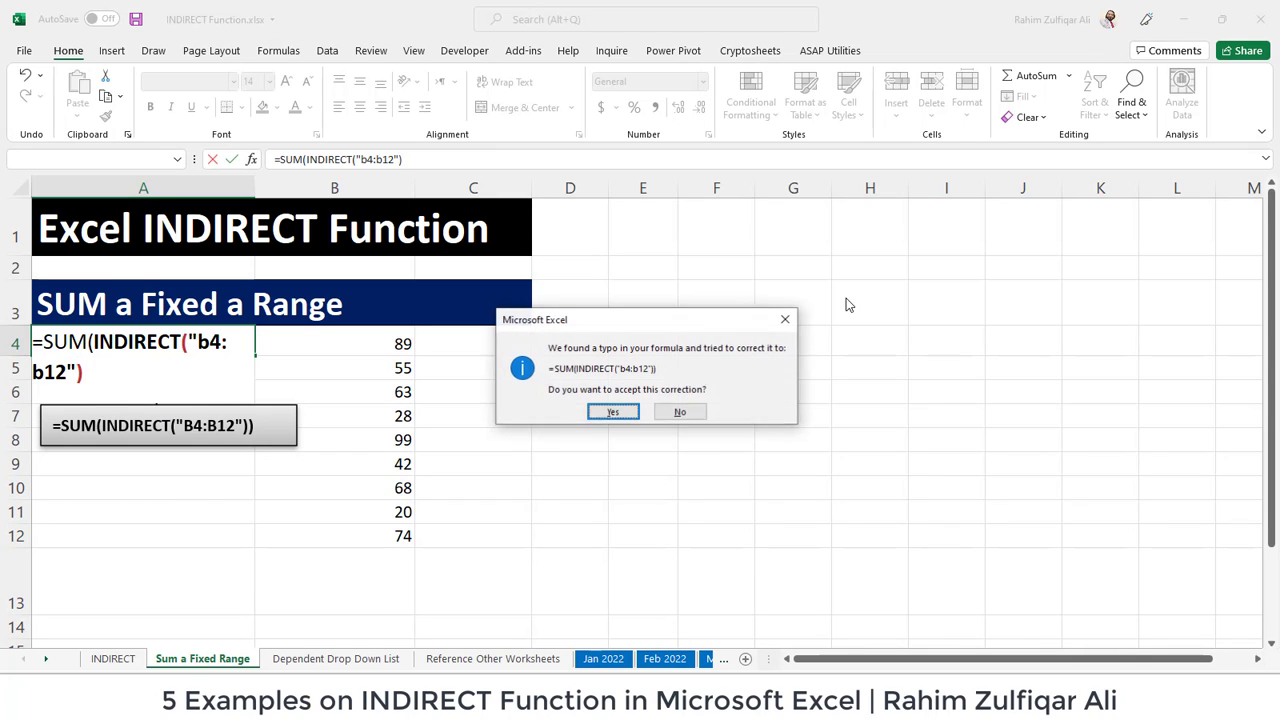
pyautogui.press('Return')
# Inspect the INDIRECT sum formula in A4 without changing it.
pyautogui.press('Up')
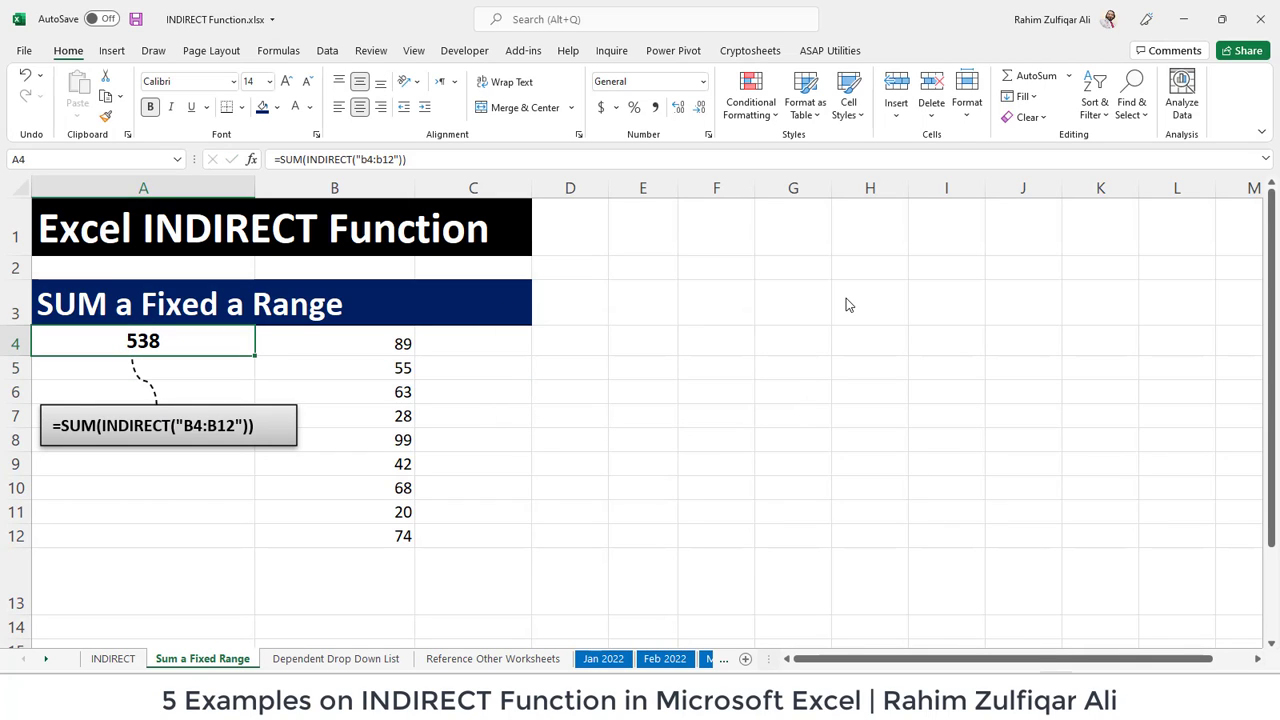
pyautogui.press('F2')
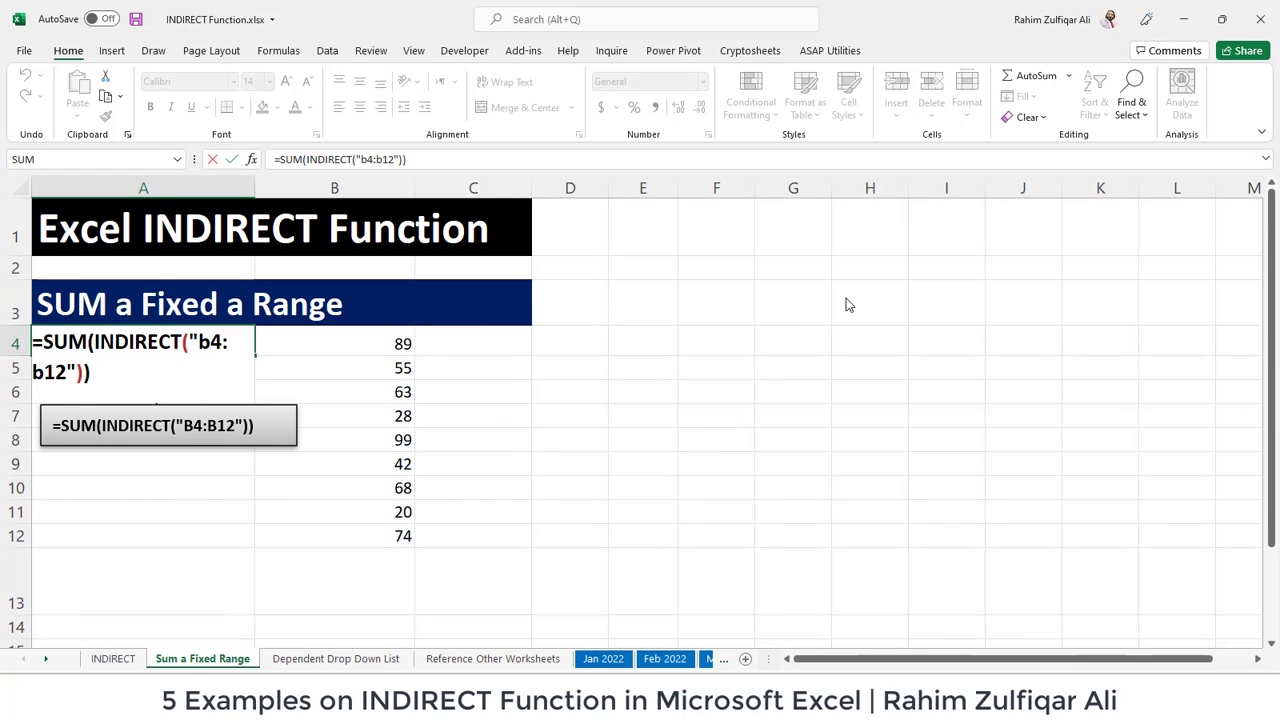
pyautogui.press('Escape')
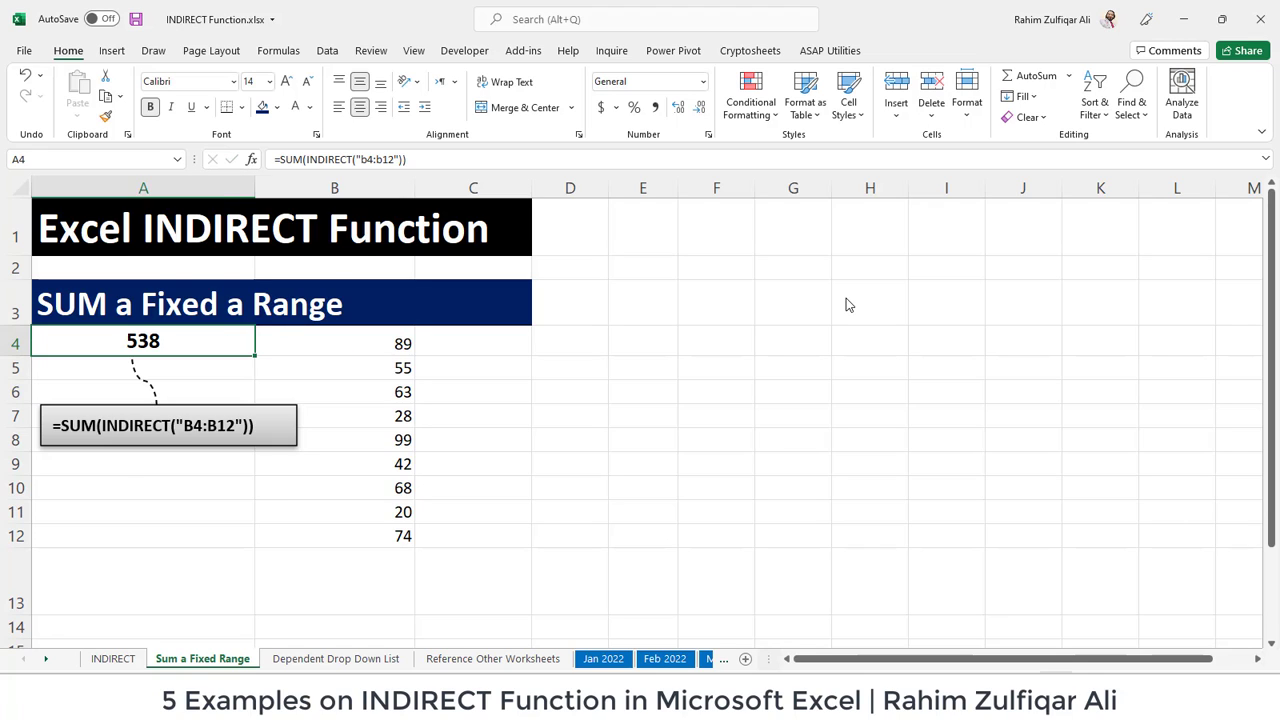
# Insert a new sheet row above the 42 in B9 and enter 100 in the new B9 cell.
pyautogui.press('Right')
pyautogui.press('Down')
pyautogui.press('Down')
pyautogui.press('Down')
pyautogui.press('Down')
pyautogui.press('Down')
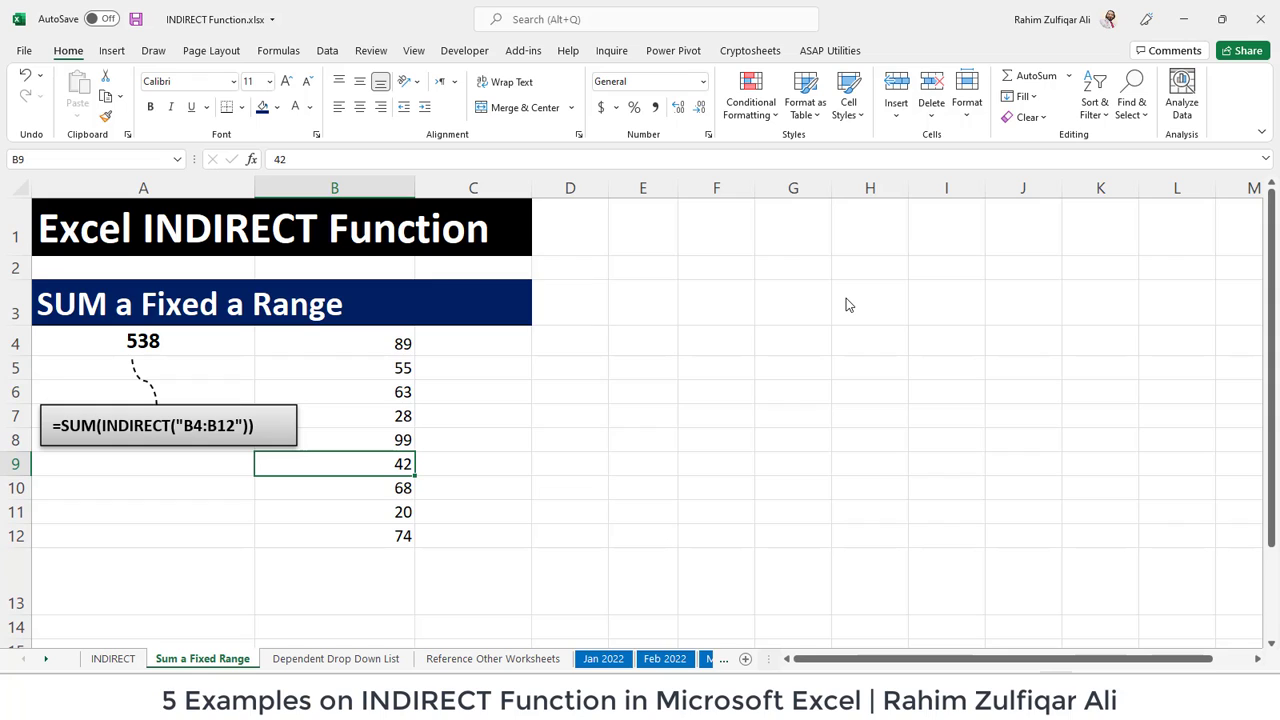
pyautogui.hotkey('alt', 'h')
pyautogui.write('ir')
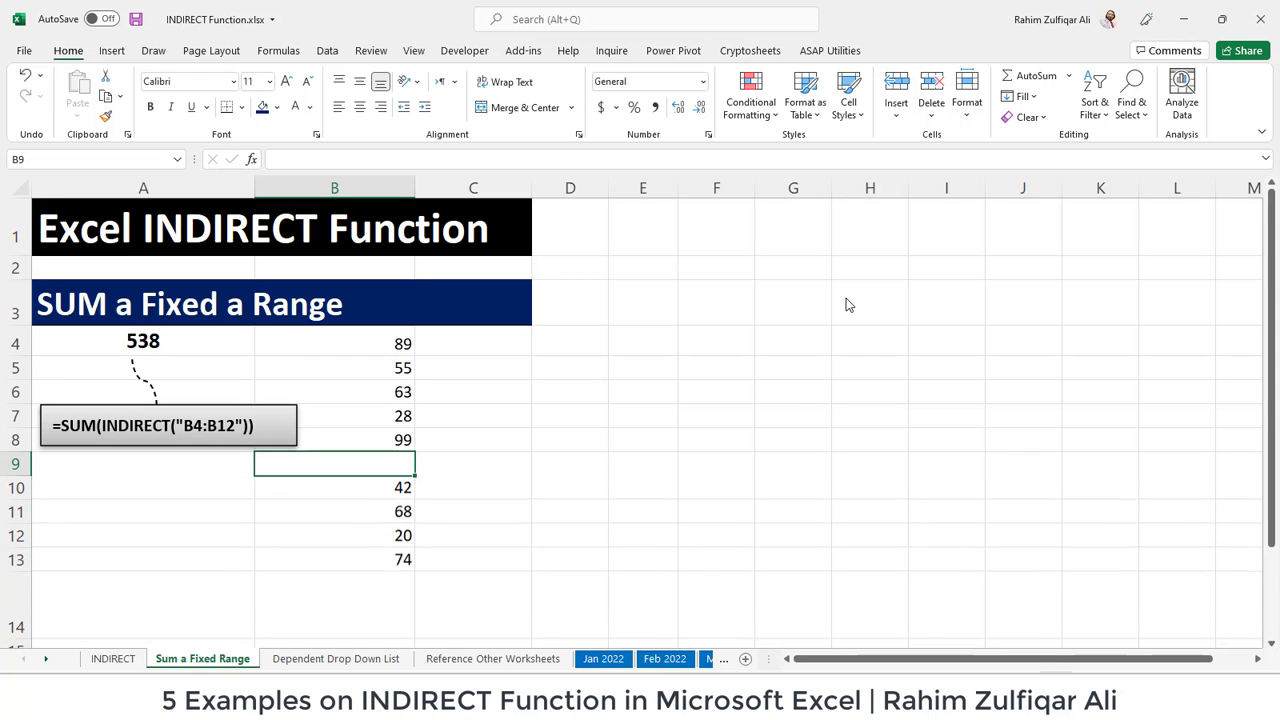
pyautogui.write('100')
pyautogui.press('Return')
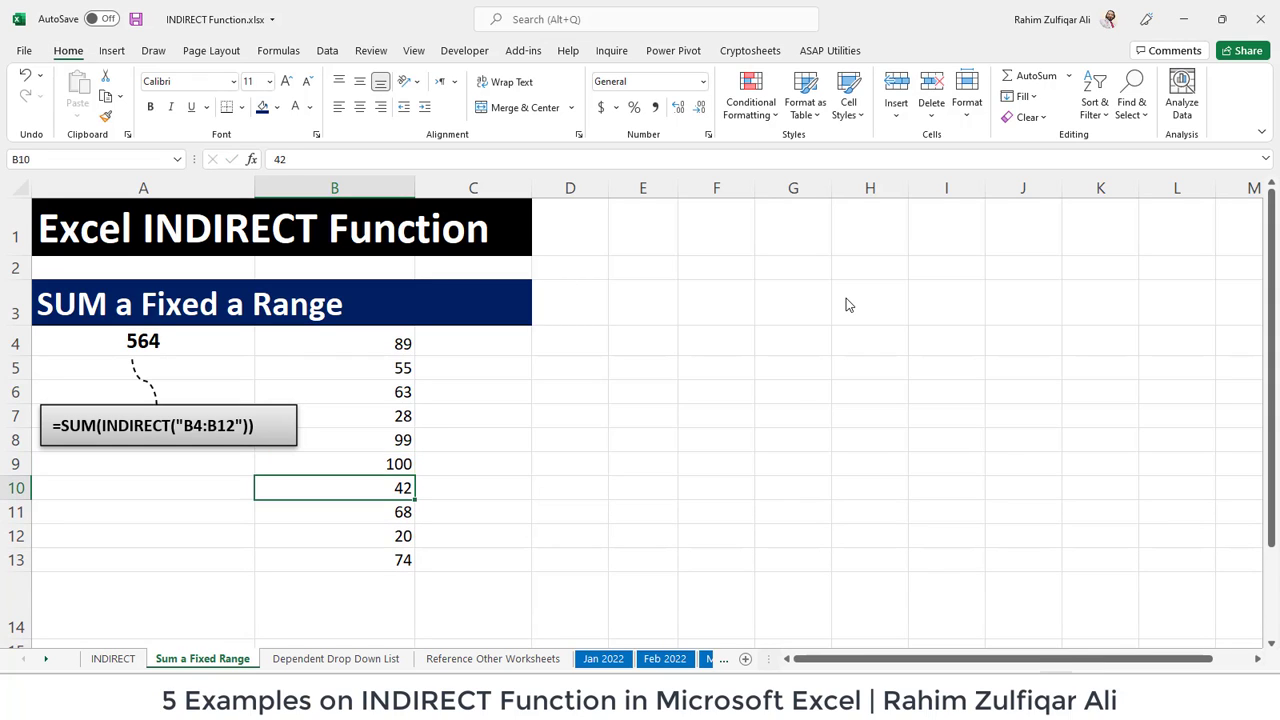
# Check whether the quoted range in the A4 formula has shifted after the row insertion.
pyautogui.press('Up')
pyautogui.press('Up')
pyautogui.press('Up')
pyautogui.press('Up')
pyautogui.press('Up')
pyautogui.press('Up')
pyautogui.press('Left')
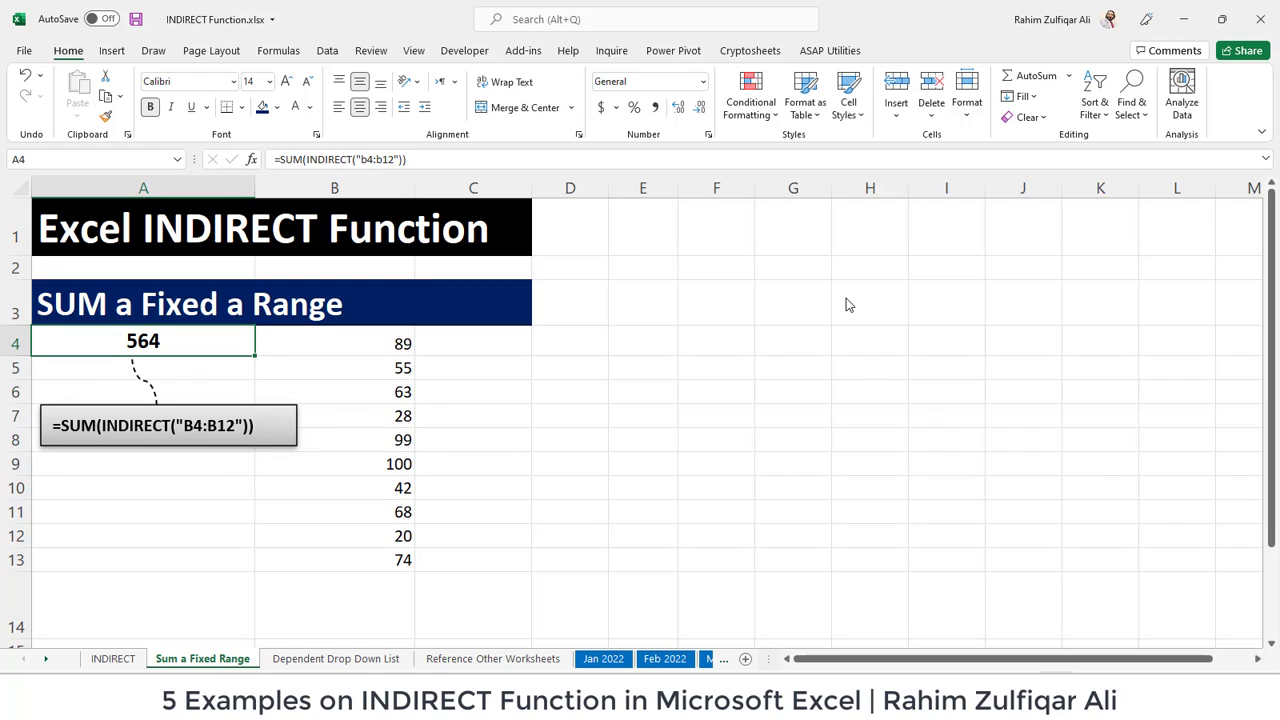
pyautogui.press('F2')
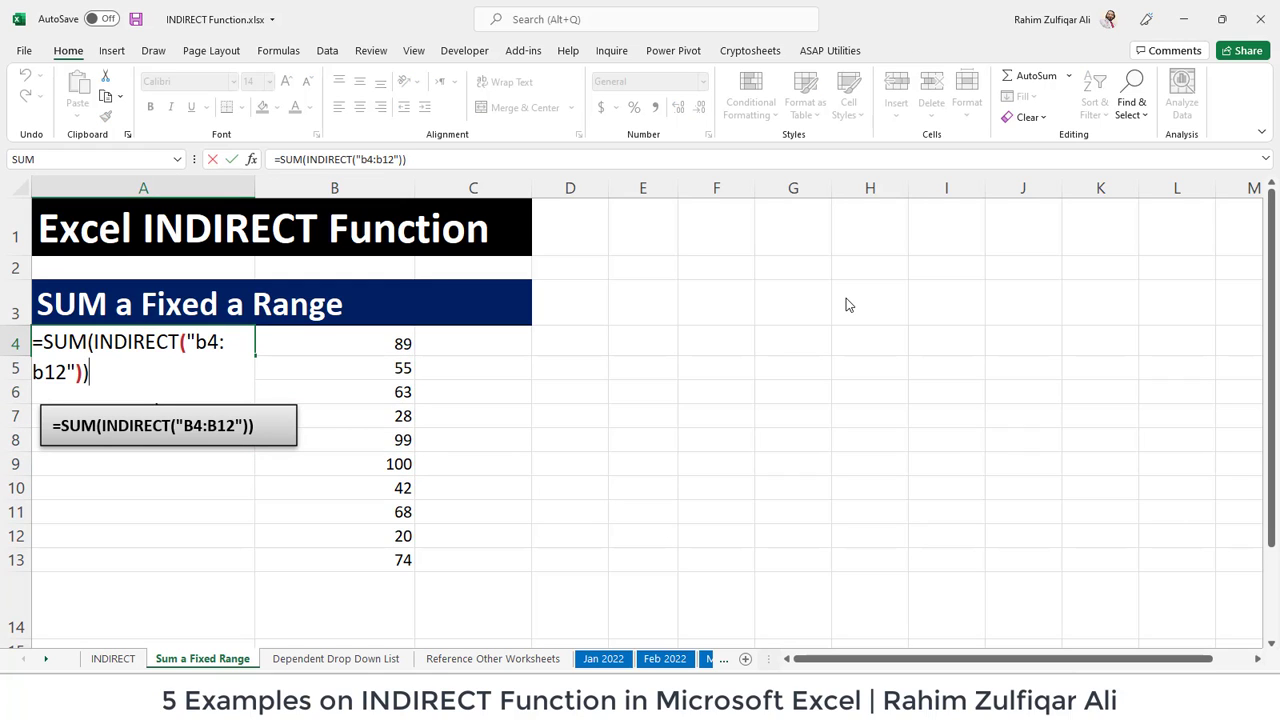
pyautogui.press('Escape')
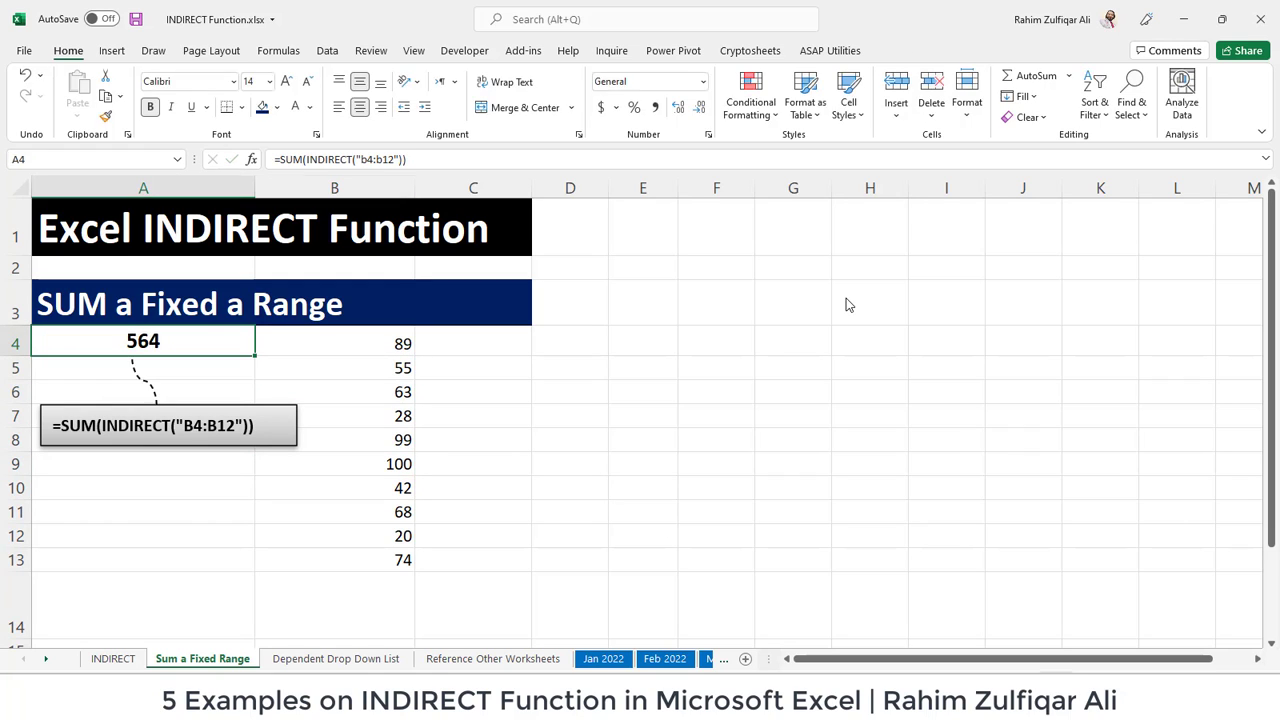
# Select B4:B12 to examine which numbers the fixed-range sum covers.
pyautogui.press('Right')
pyautogui.hotkey('shift', 'Down')
pyautogui.hotkey('shift', 'Down')
pyautogui.hotkey('shift', 'Down')
pyautogui.hotkey('shift', 'Down')
pyautogui.hotkey('shift', 'Down')
pyautogui.hotkey('shift', 'Down')
pyautogui.hotkey('shift', 'Down')
pyautogui.hotkey('shift', 'Down')
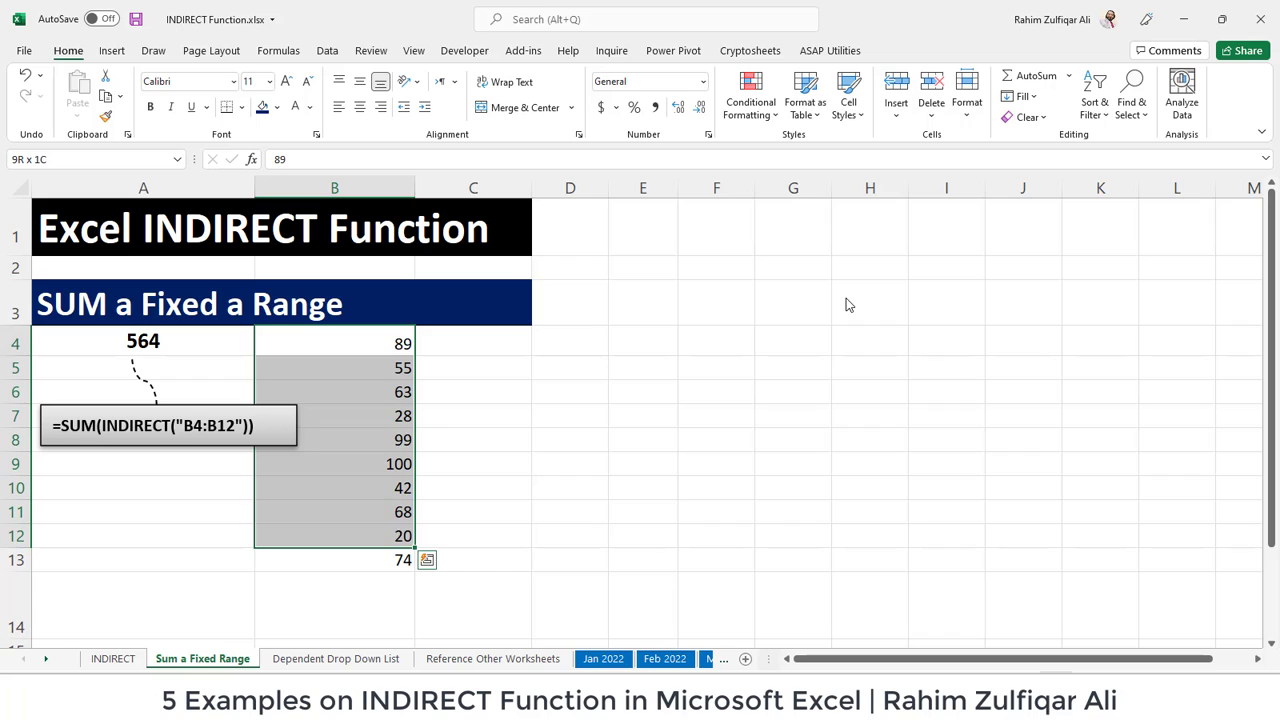
# Return to A4 and switch to the Dependent Drop Down List sheet.
pyautogui.press('Left')
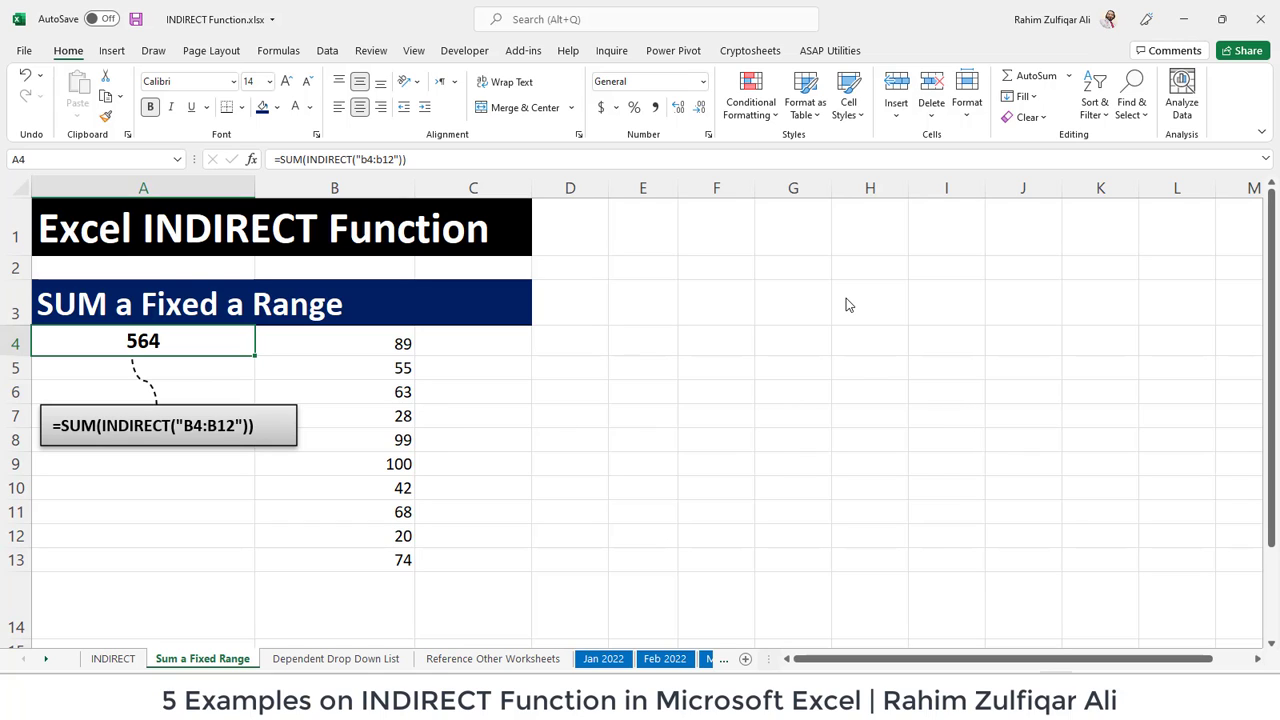
pyautogui.hotkey('ctrl', 'pagedown')
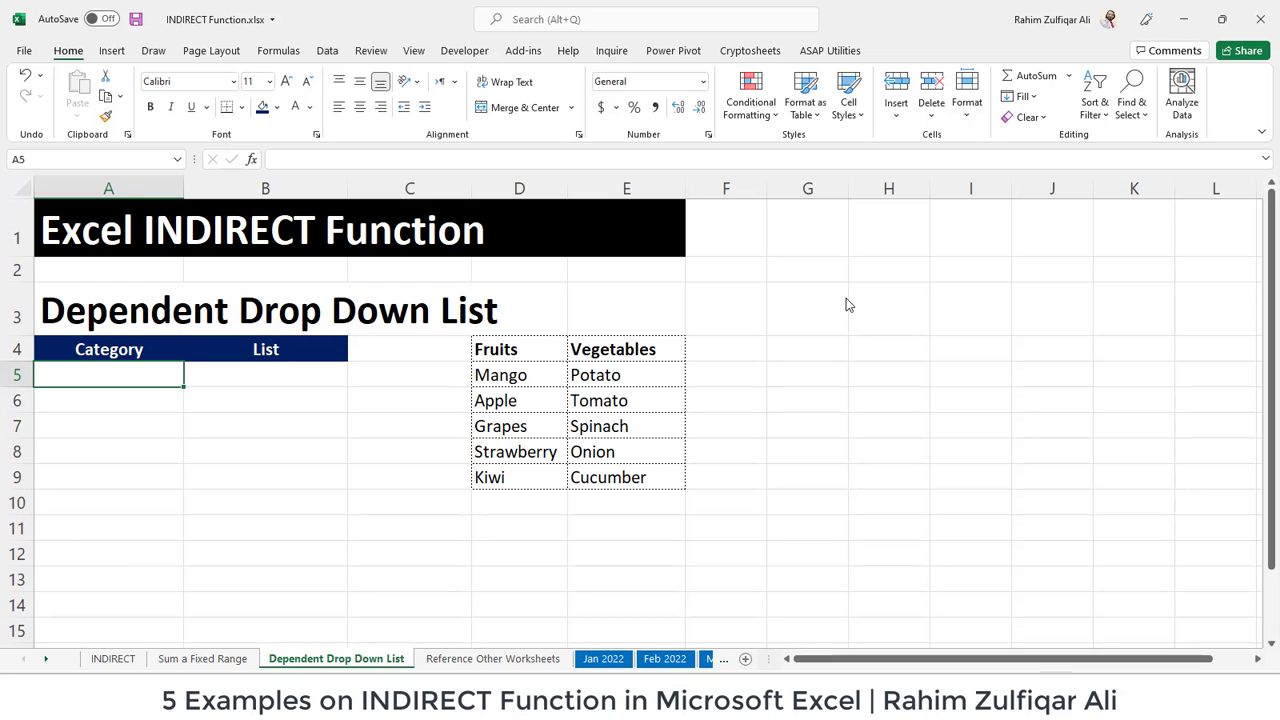
# Examine the Fruits list in column D and the Vegetables list in column E, from their headings down to row 9.
pyautogui.press('Right')
pyautogui.press('Right')
pyautogui.press('Right')
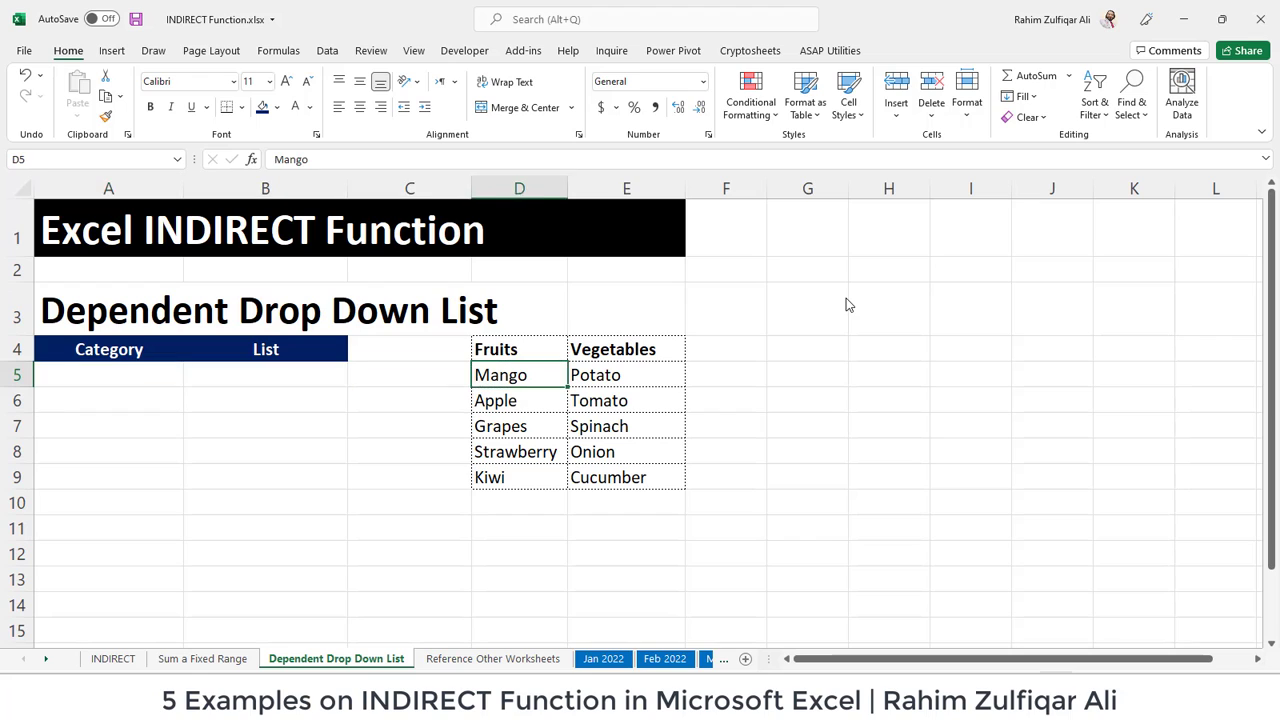
pyautogui.press('Right')
pyautogui.press('Up')
pyautogui.press('Left')
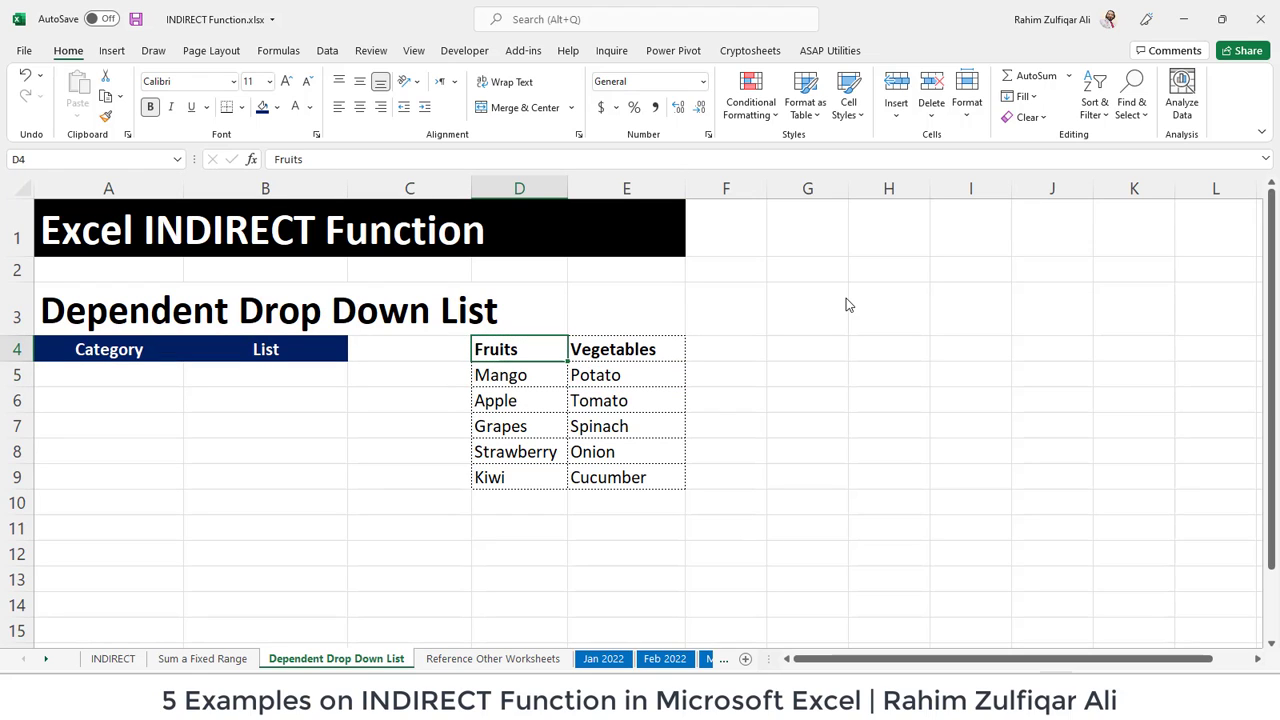
pyautogui.hotkey('ctrl', 'shift', 'Down')
pyautogui.press('Right')
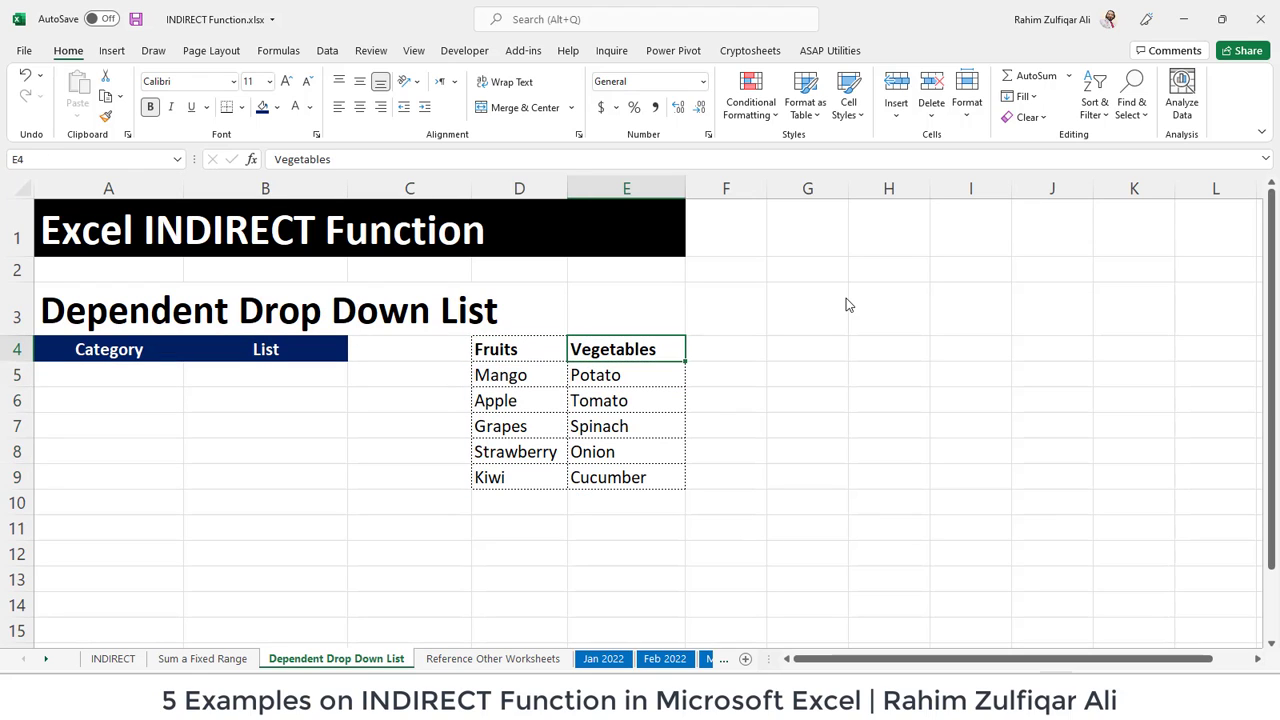
pyautogui.hotkey('ctrl', 'shift', 'Down')
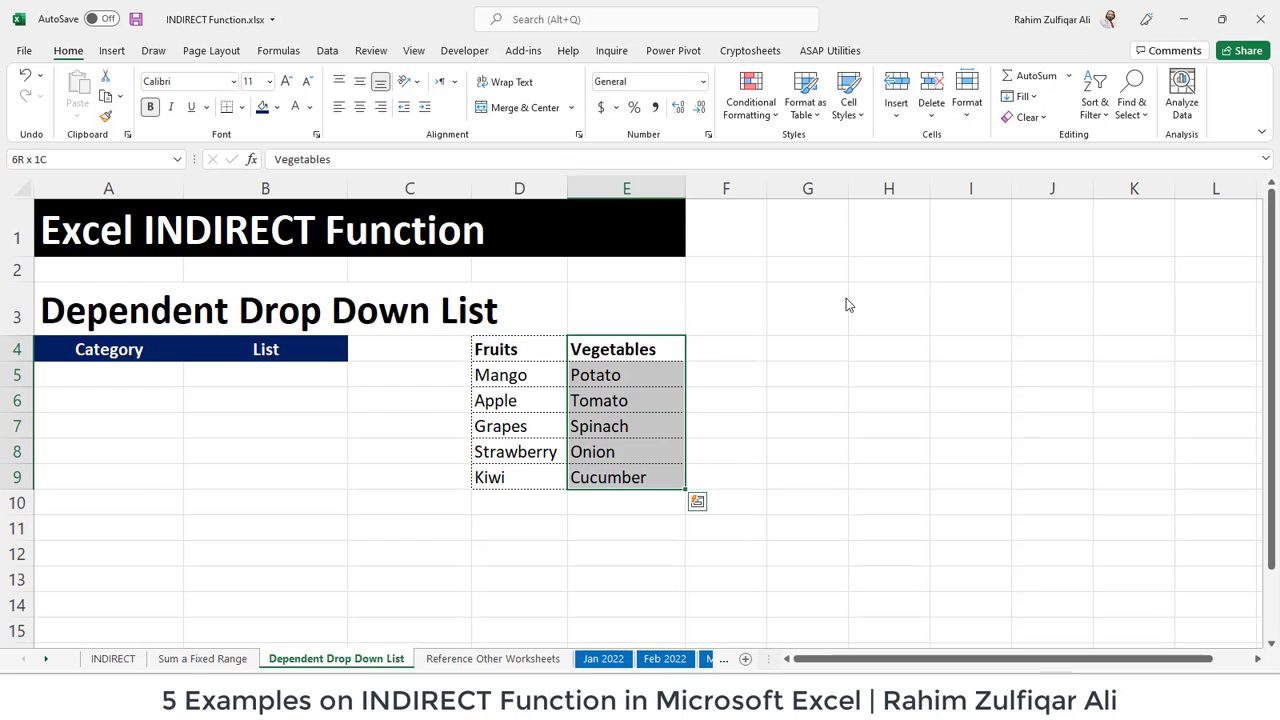
# Return to the Category and List columns and look at the empty input cells A5 and B5.
pyautogui.press('Left')
pyautogui.press('Left')
pyautogui.press('Left')
pyautogui.press('Left')
pyautogui.press('Down')
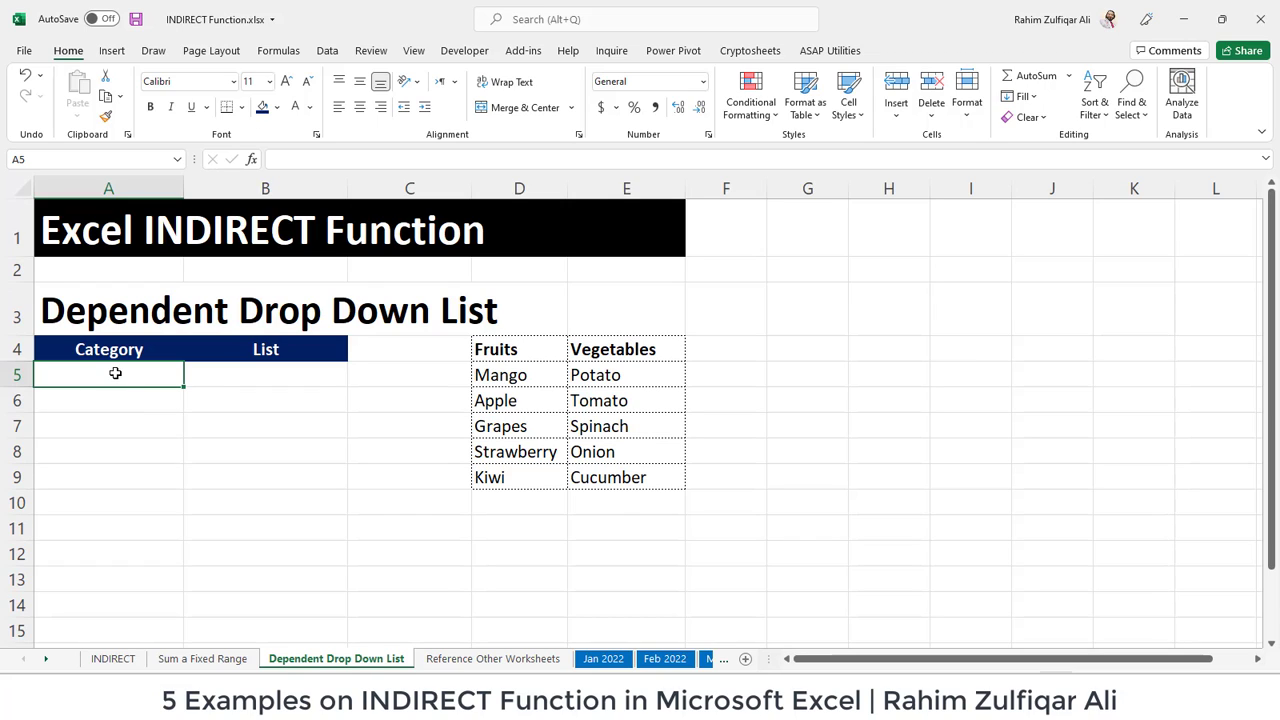
pyautogui.click(247, 371)
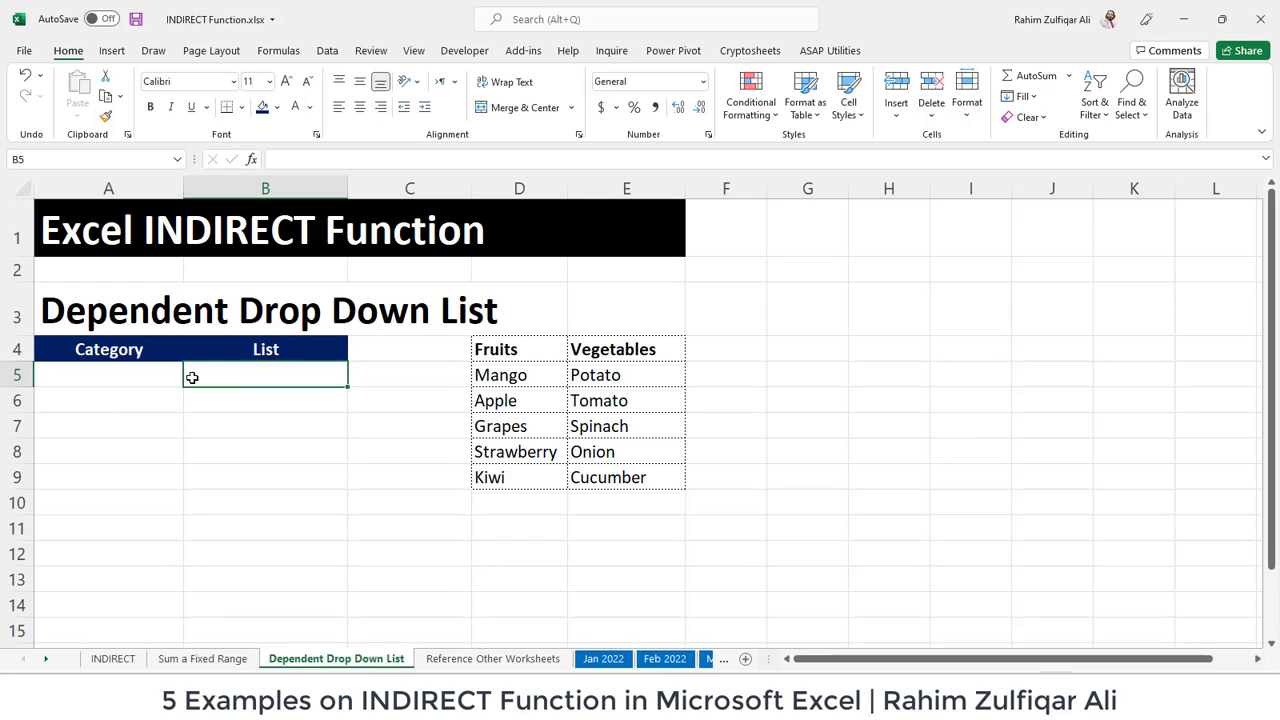
pyautogui.click(159, 378)
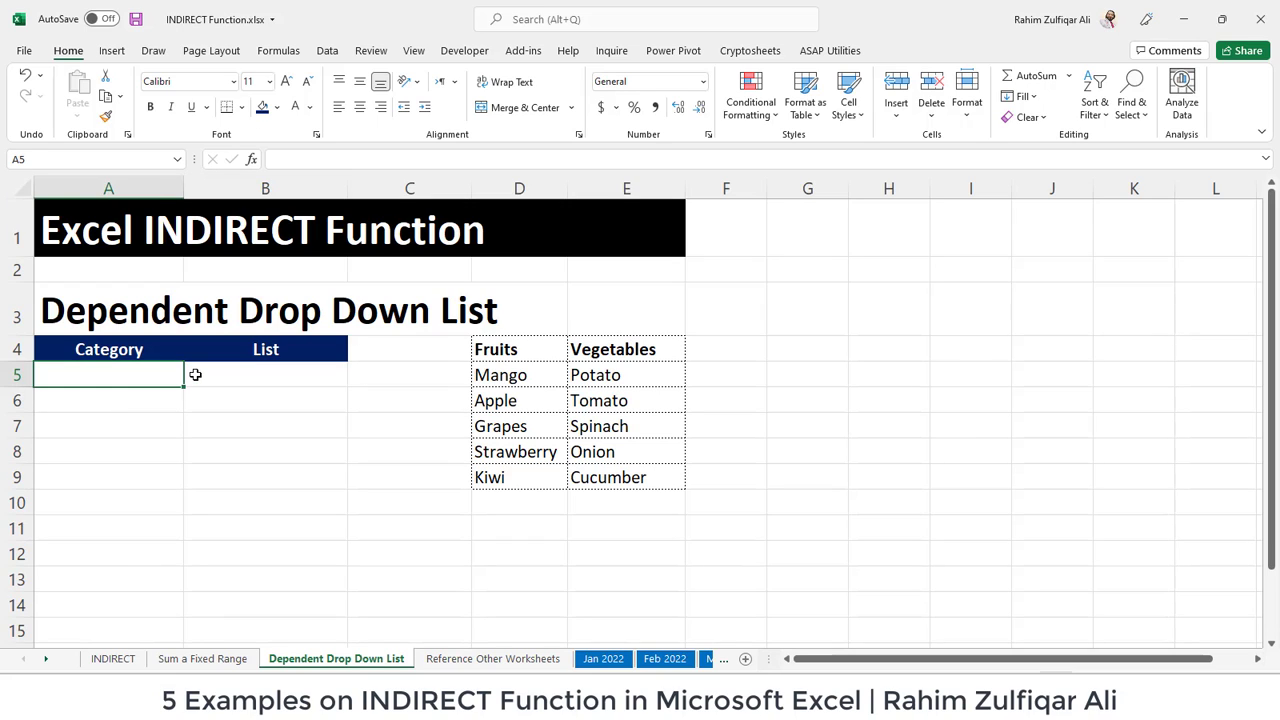
pyautogui.click(195, 374)
pyautogui.click(175, 377)
# Create named ranges from D4:E9, taking the names from the top row only and not from the left column.
pyautogui.moveTo(512, 355); pyautogui.dragTo(640, 466)
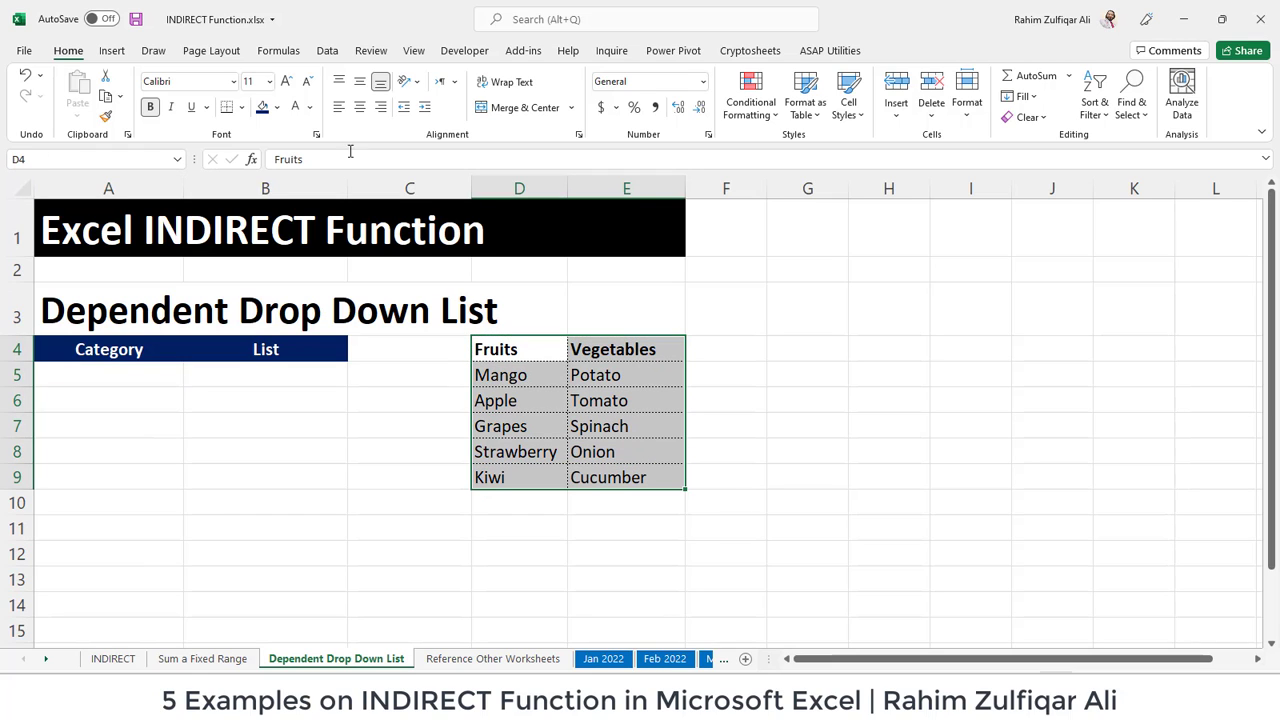
pyautogui.click(279, 52)
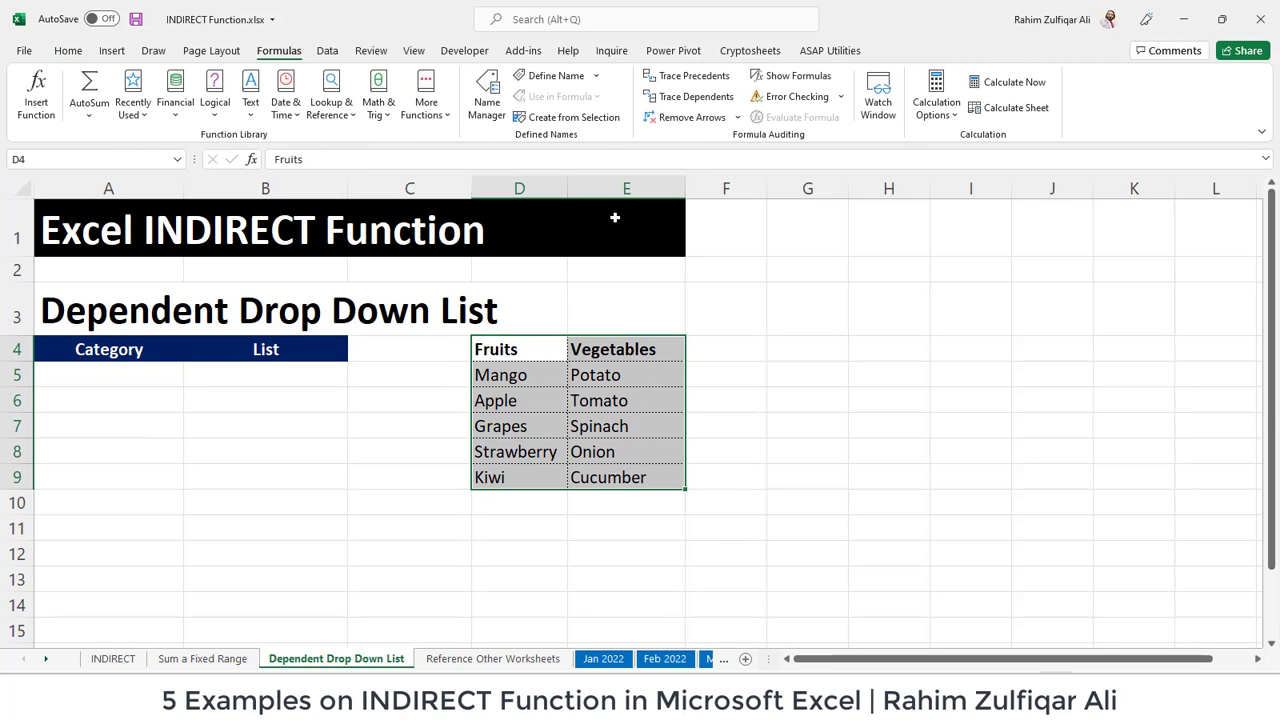
pyautogui.click(603, 121)
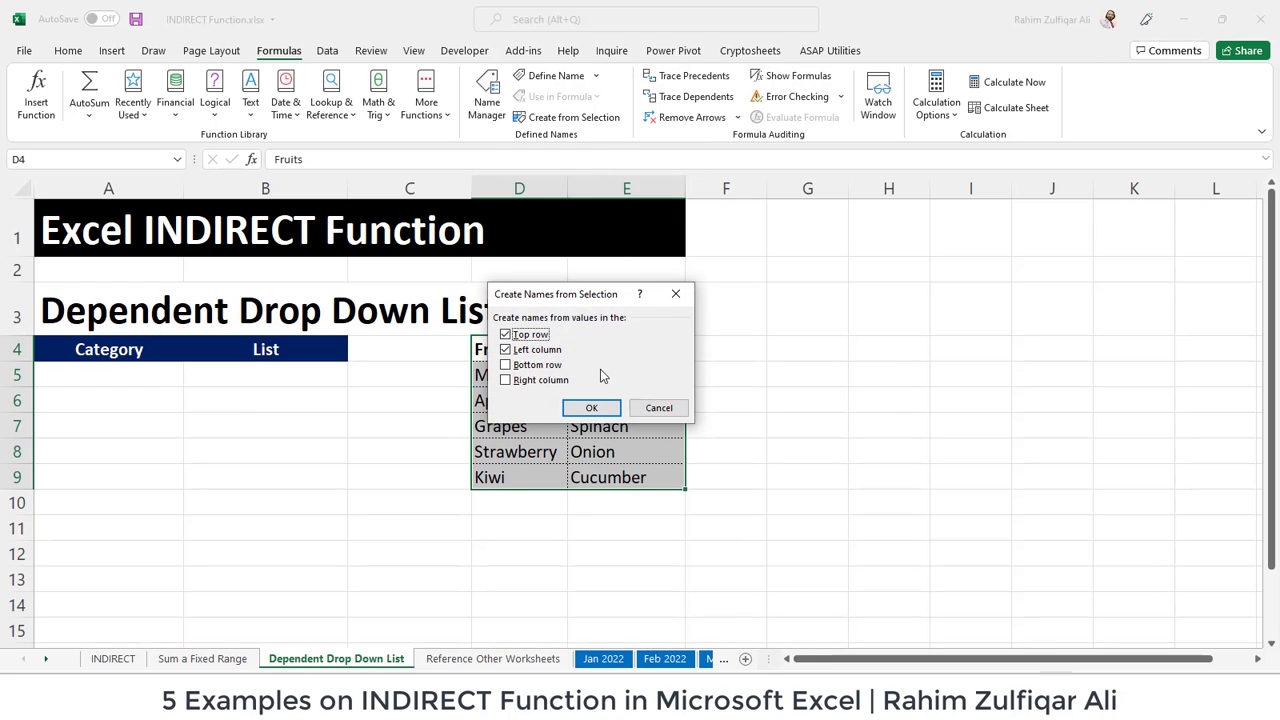
pyautogui.click(541, 350)
pyautogui.moveTo(524, 300); pyautogui.dragTo(704, 298)
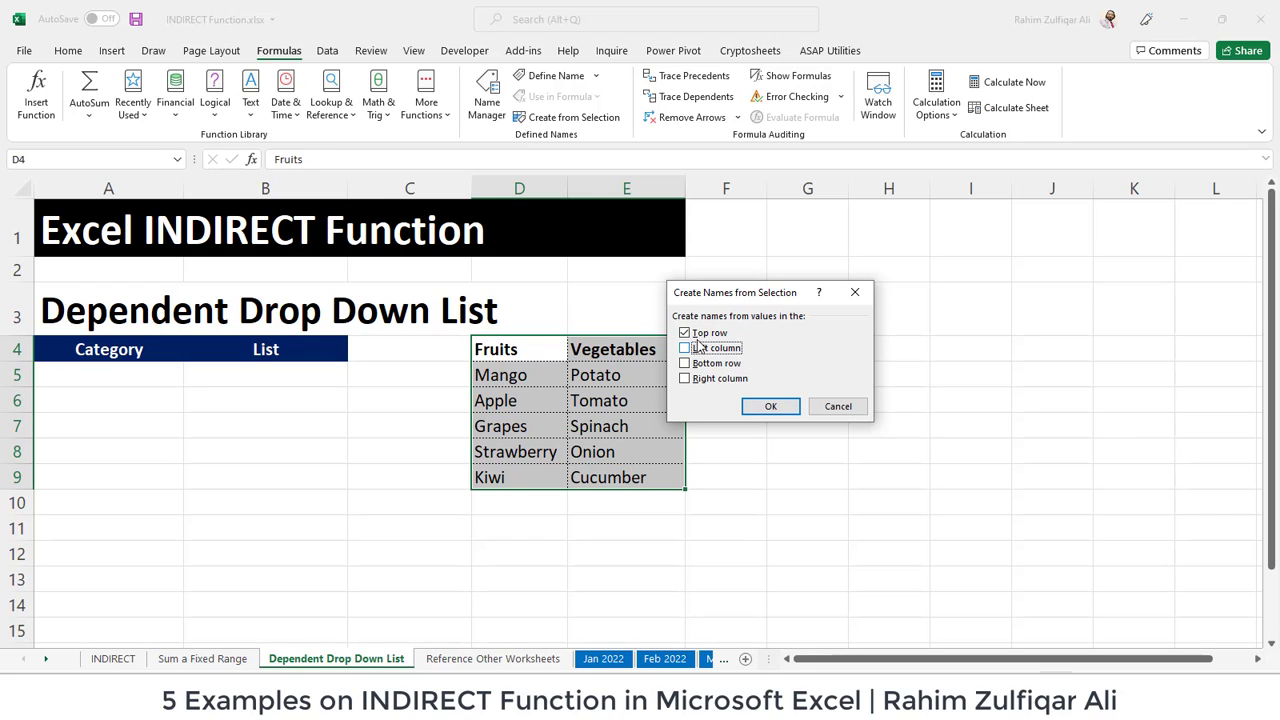
pyautogui.click(771, 406)
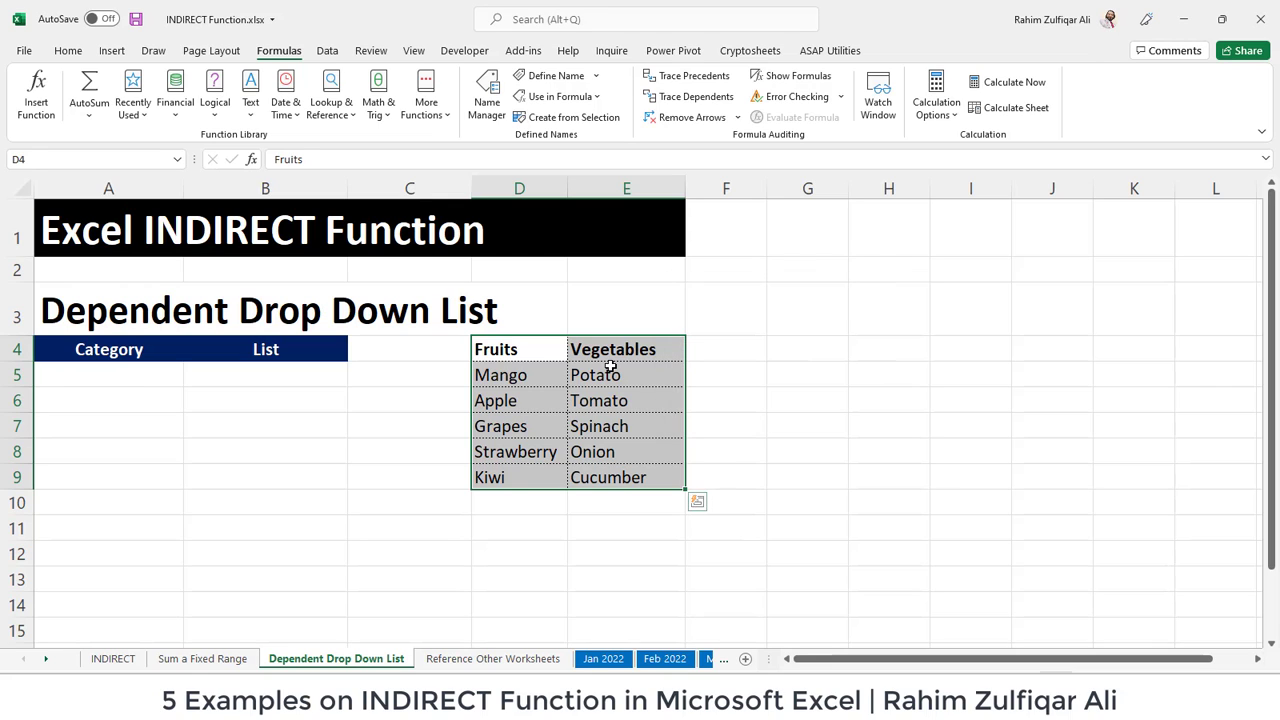
# Check the Fruits and Vegetables entries and the range Vegetables refers to in the Name Manager.
pyautogui.click(608, 372)
pyautogui.click(486, 112)
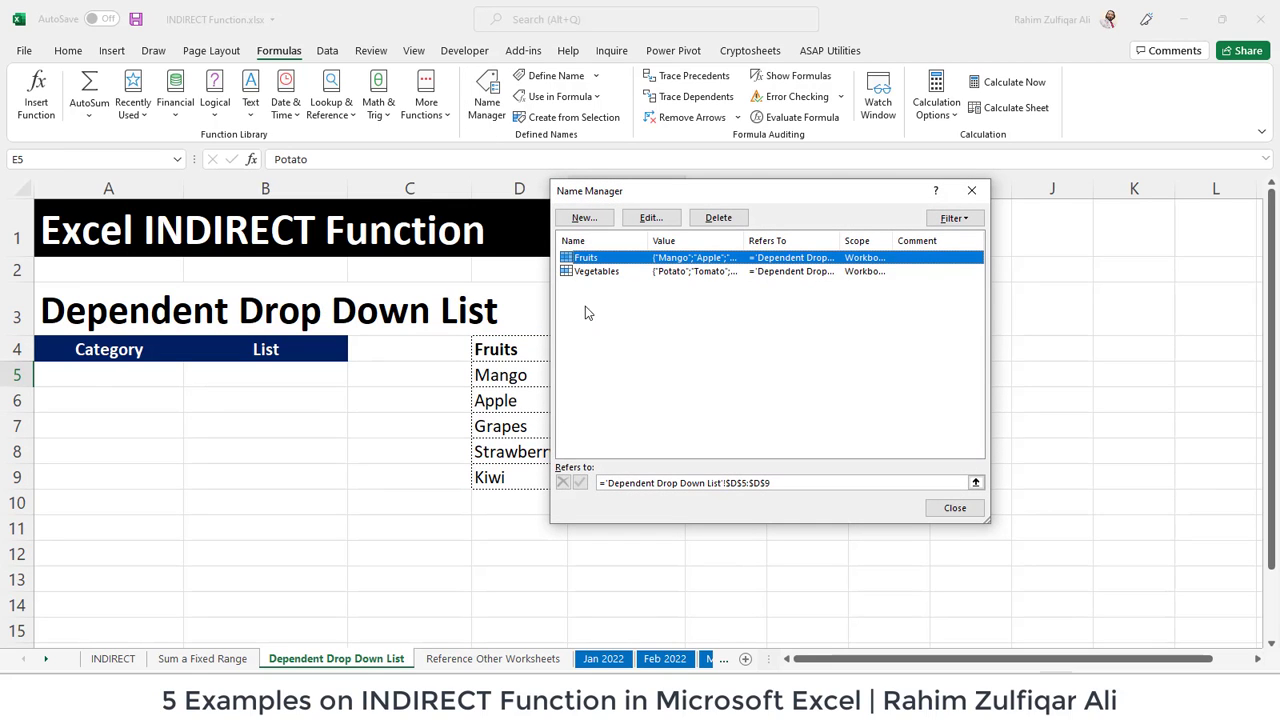
pyautogui.click(596, 274)
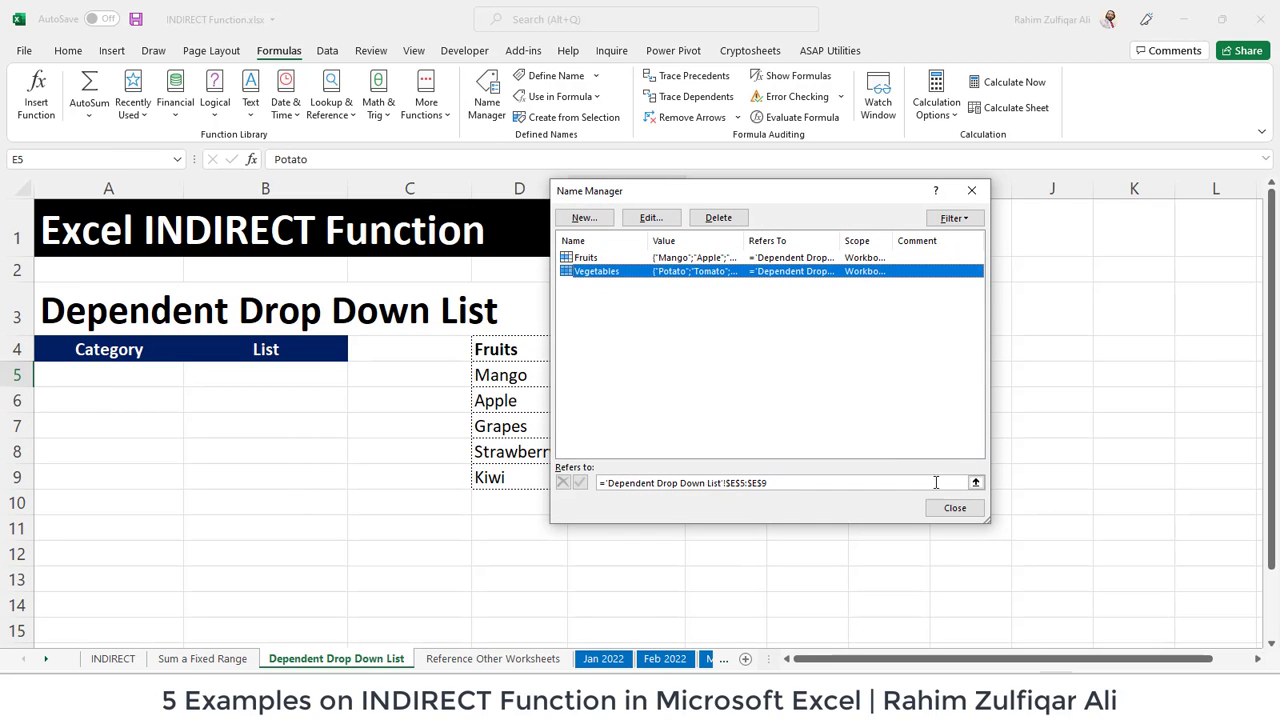
pyautogui.click(971, 190)
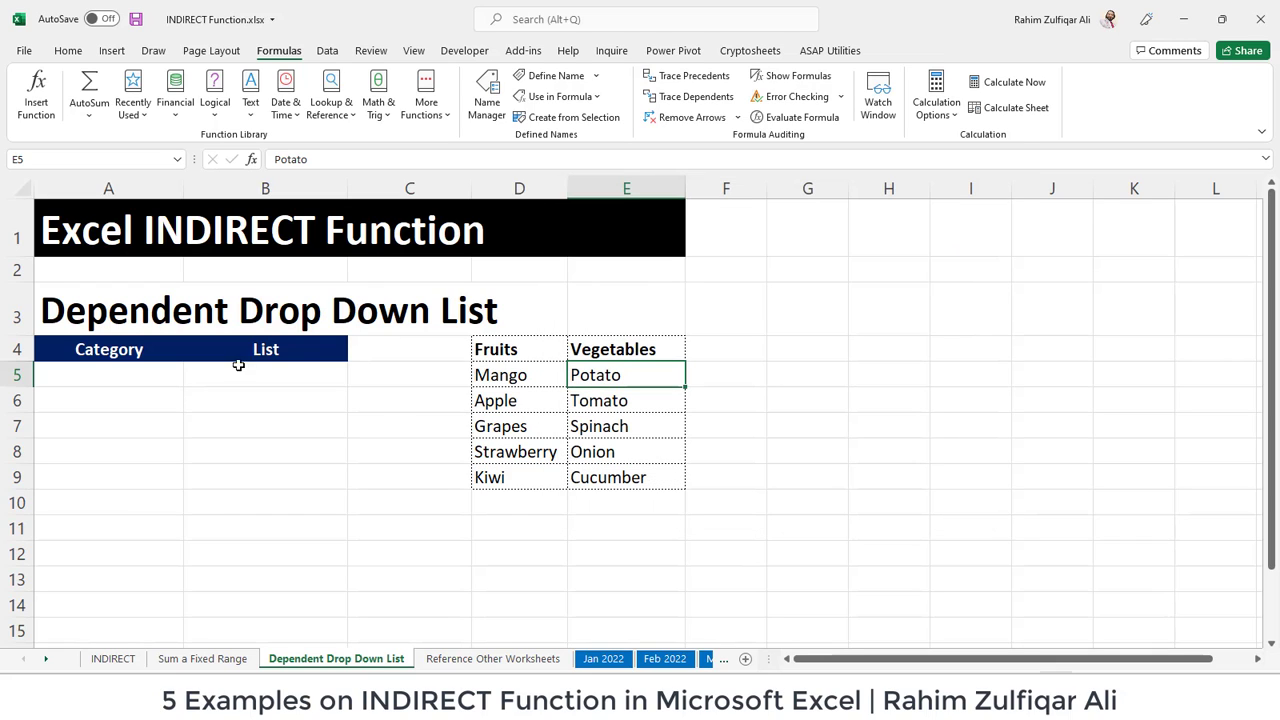
# Add list data validation to Category cell A5, with the headings =$D$4:$E$4 as its source.
pyautogui.click(134, 370)
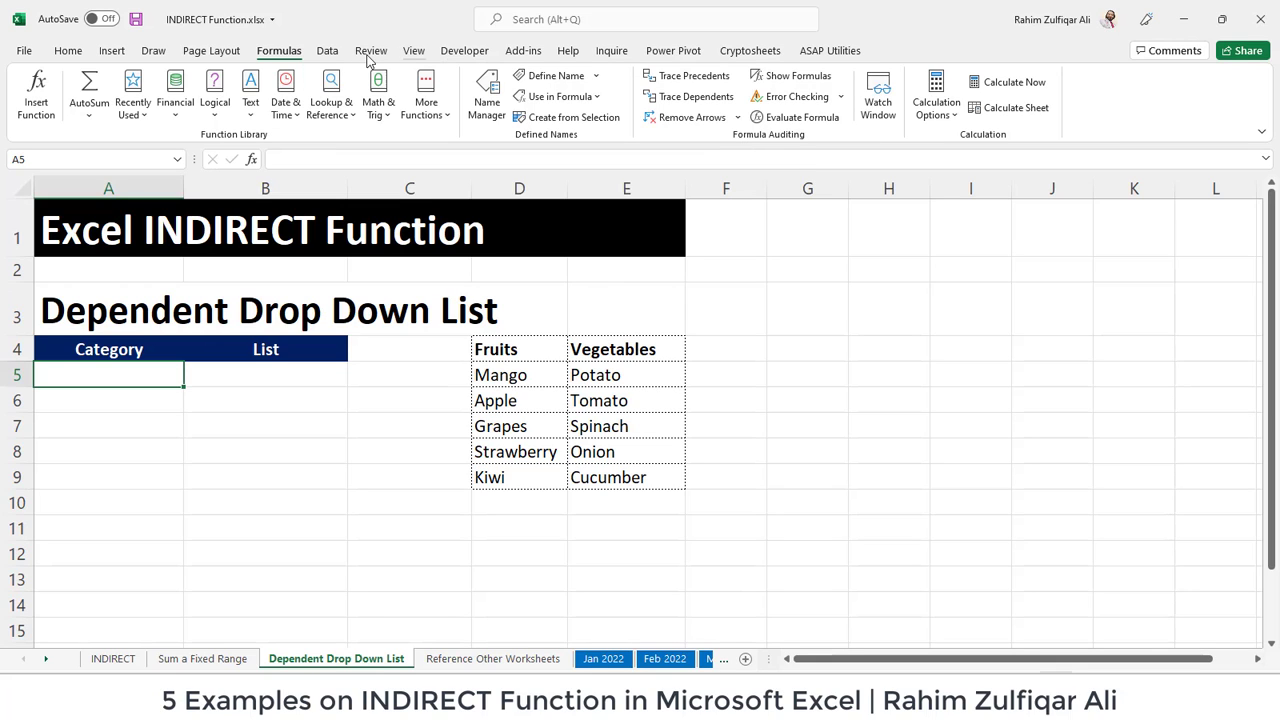
pyautogui.click(328, 51)
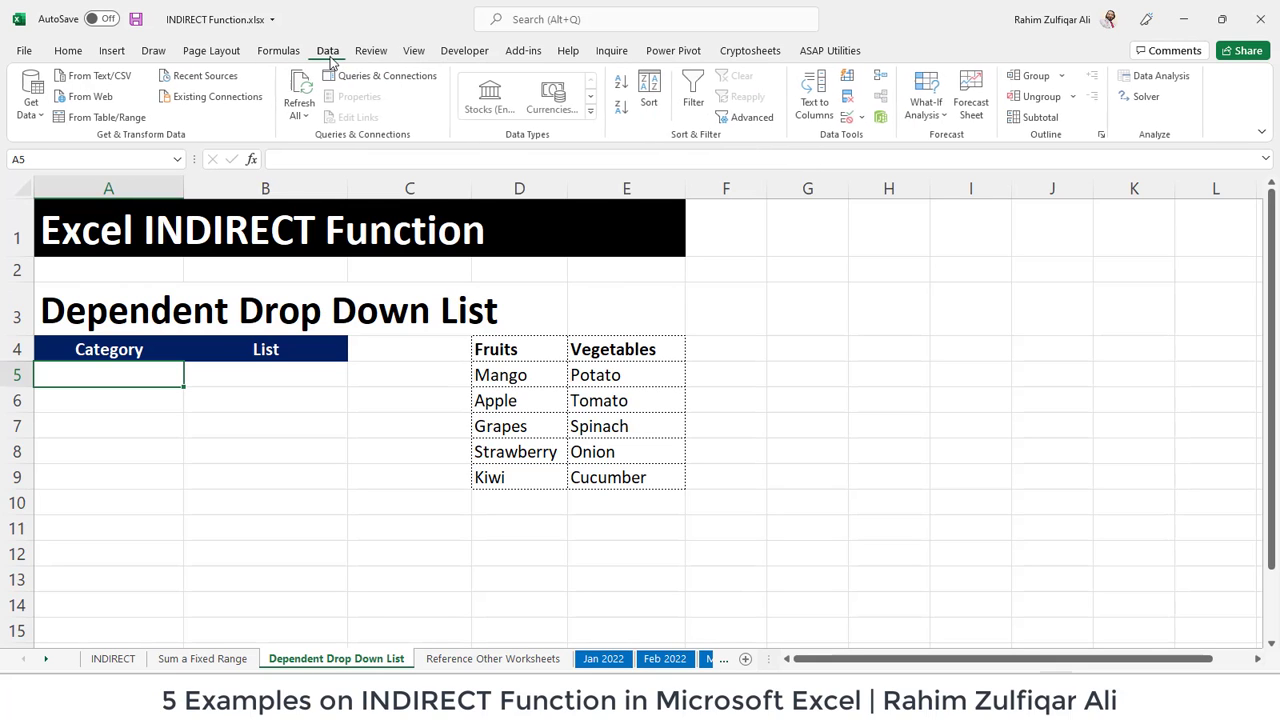
pyautogui.click(848, 117)
pyautogui.click(640, 318)
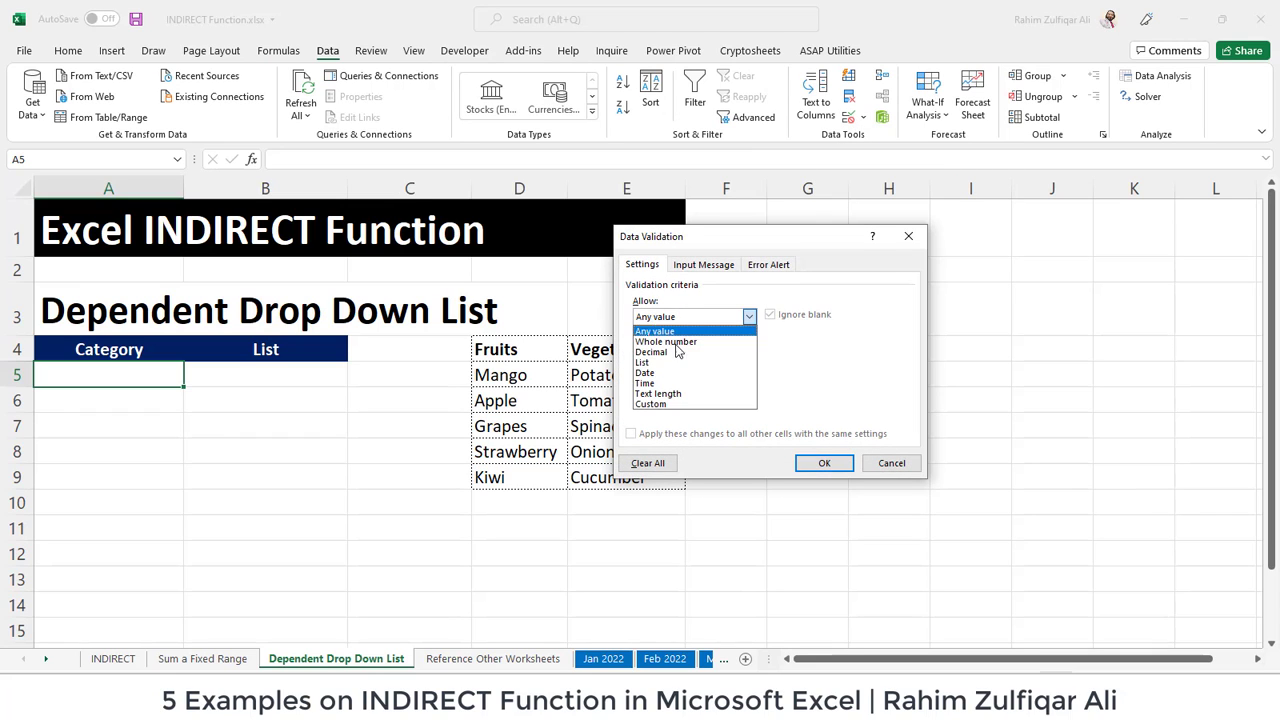
pyautogui.click(665, 362)
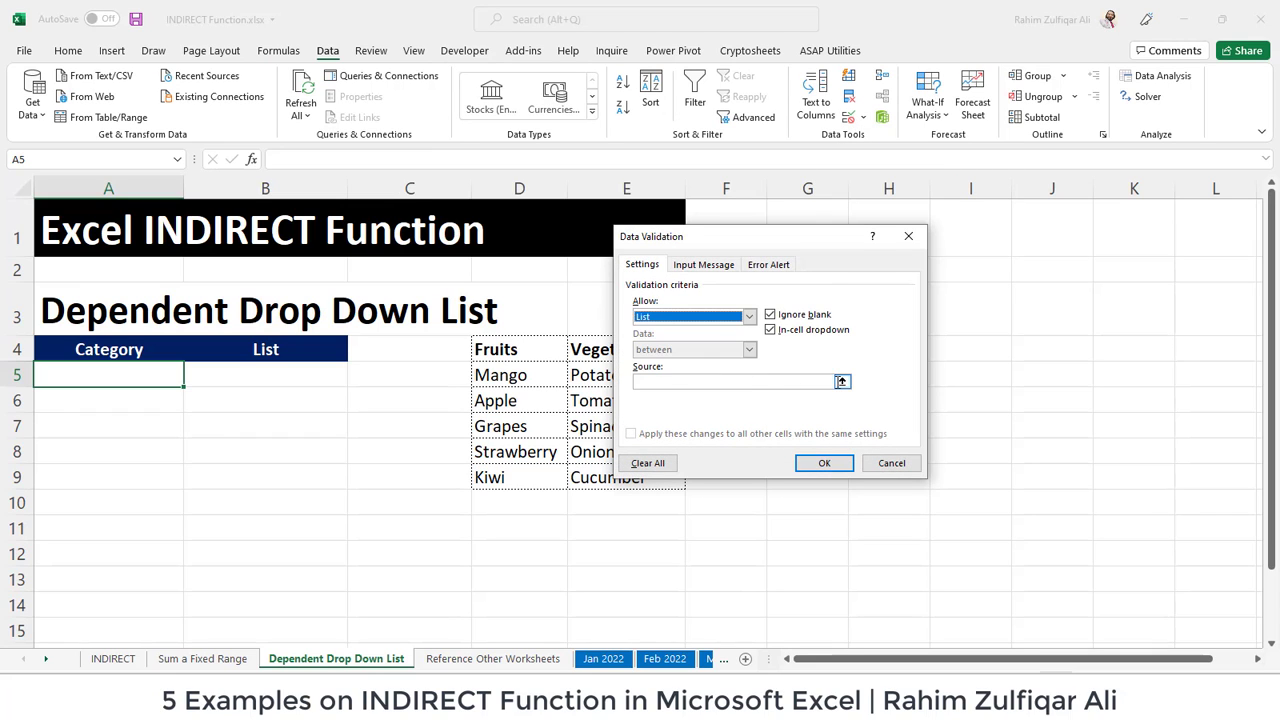
pyautogui.click(829, 381)
pyautogui.click(840, 381)
pyautogui.moveTo(535, 352); pyautogui.dragTo(633, 348)
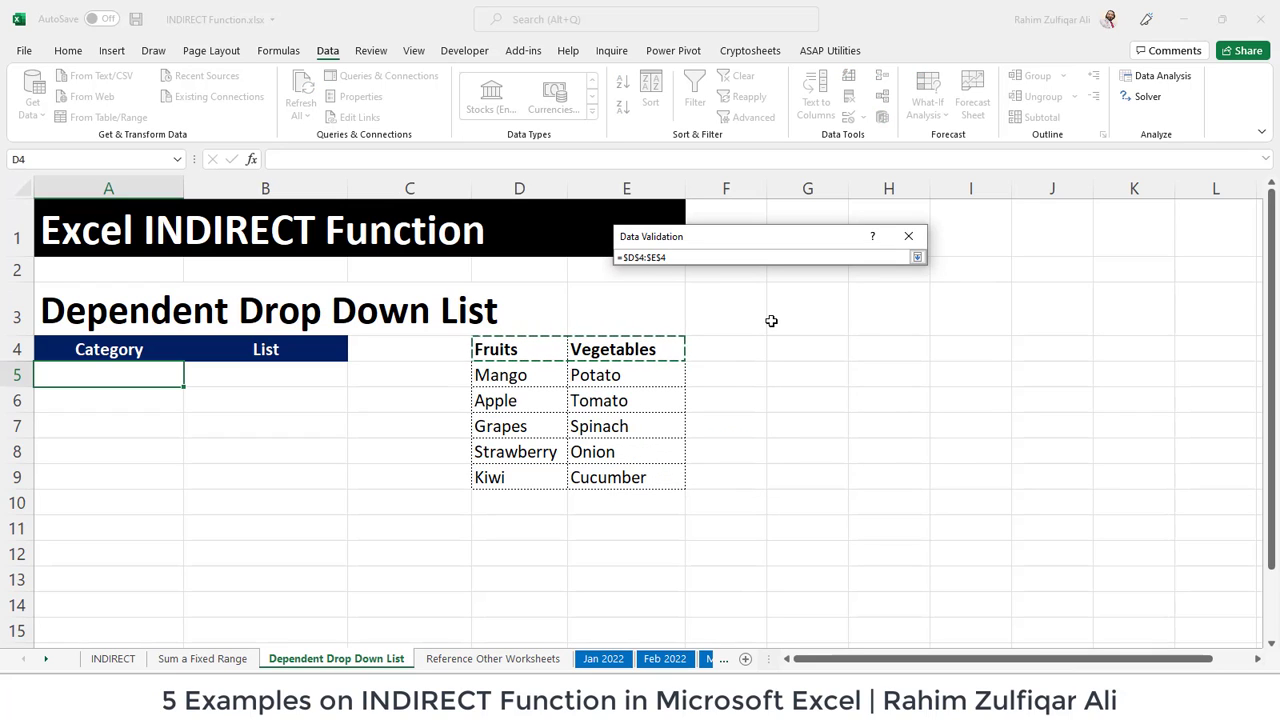
pyautogui.click(917, 257)
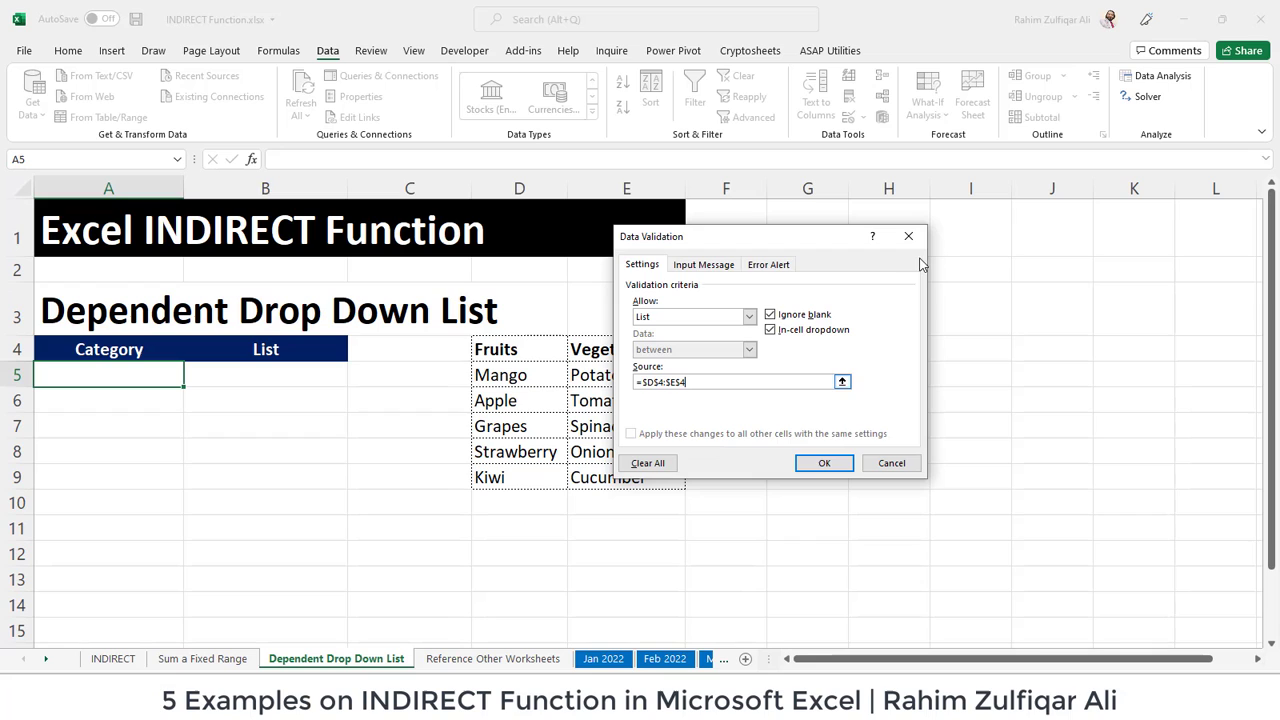
pyautogui.click(822, 463)
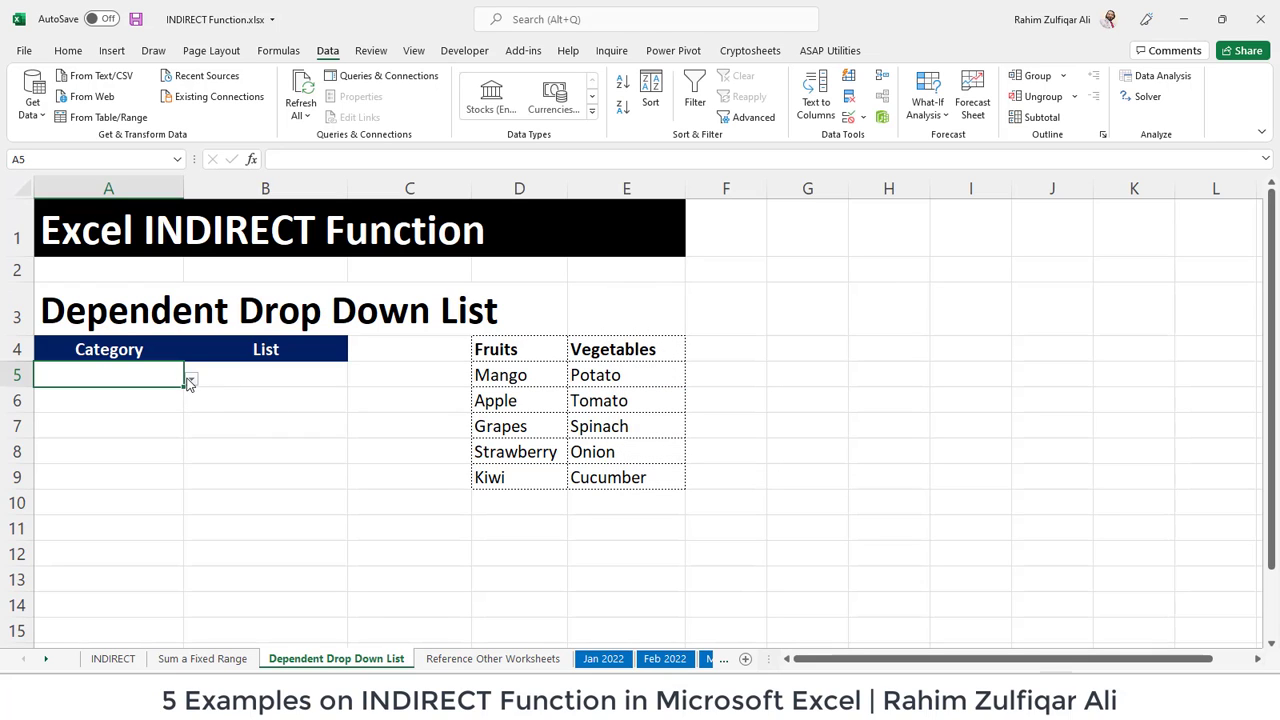
# Choose Vegetables from the drop-down list in A5.
pyautogui.click(190, 380)
pyautogui.click(126, 396)
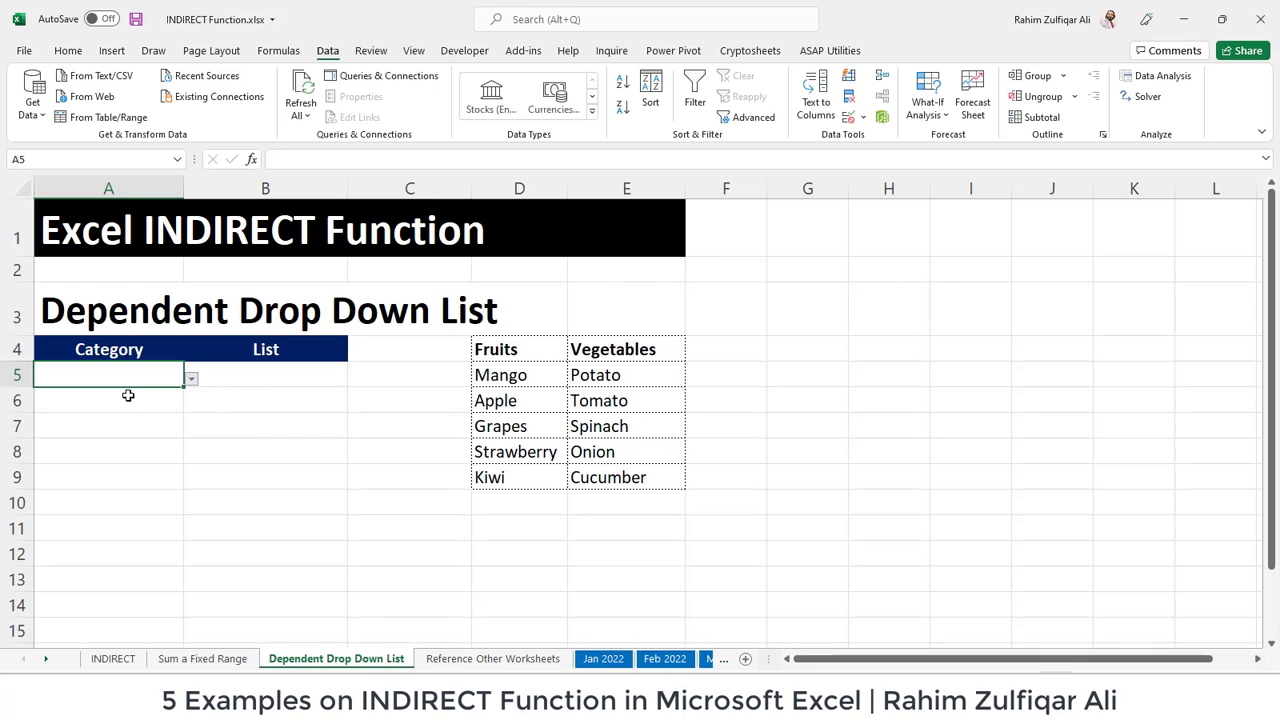
pyautogui.click(191, 380)
pyautogui.click(111, 414)
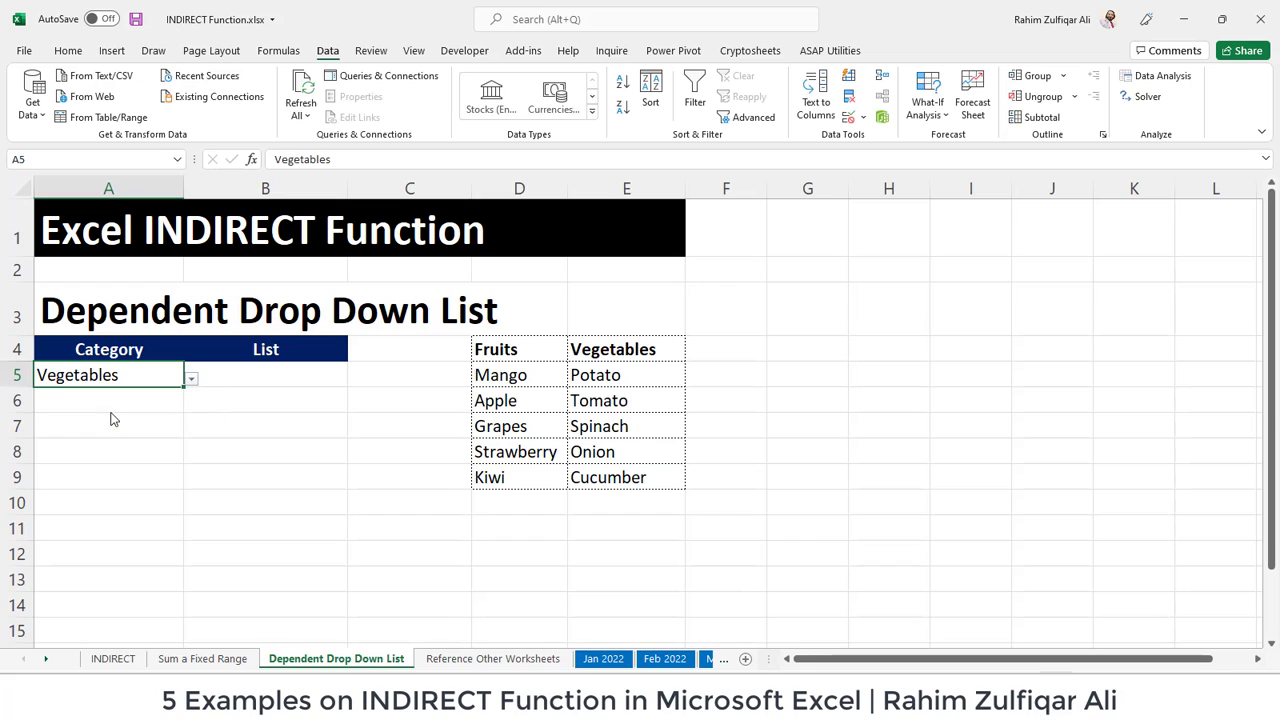
# Add list data validation to List cell B5 with the source =INDIRECT($A$5), so its choices depend on the category.
pyautogui.click(279, 373)
pyautogui.click(90, 374)
pyautogui.click(252, 372)
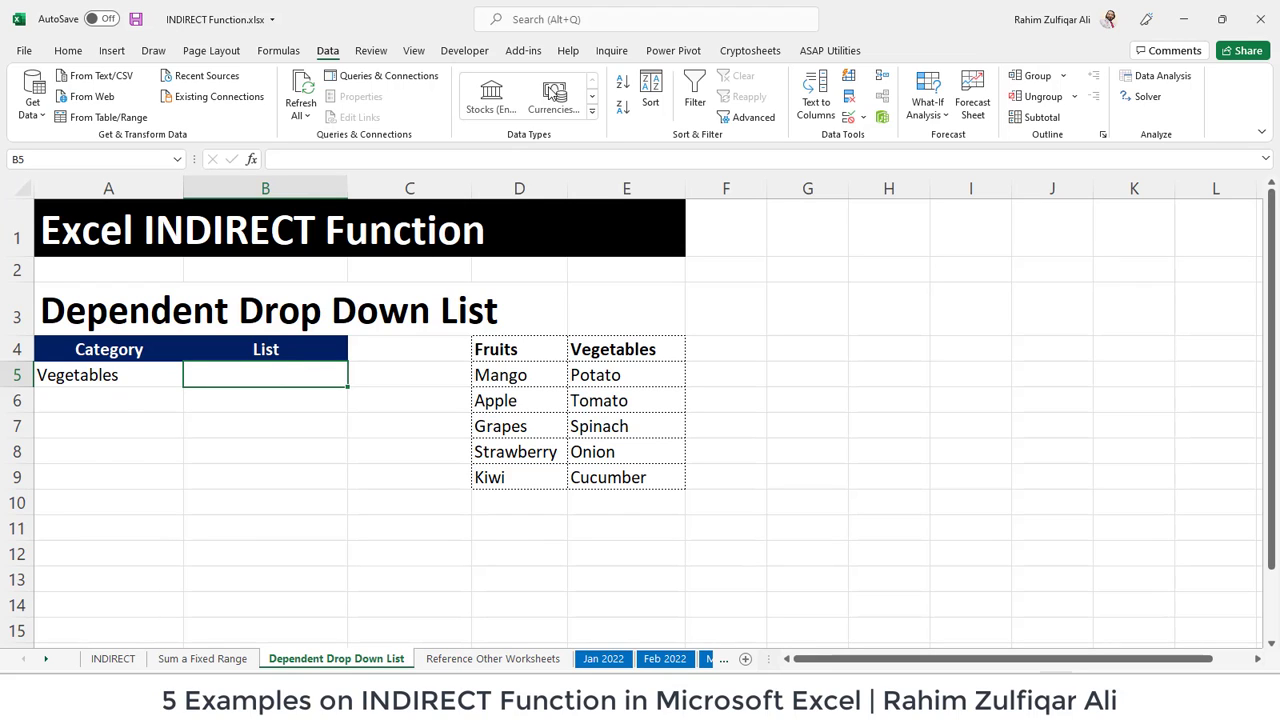
pyautogui.click(848, 117)
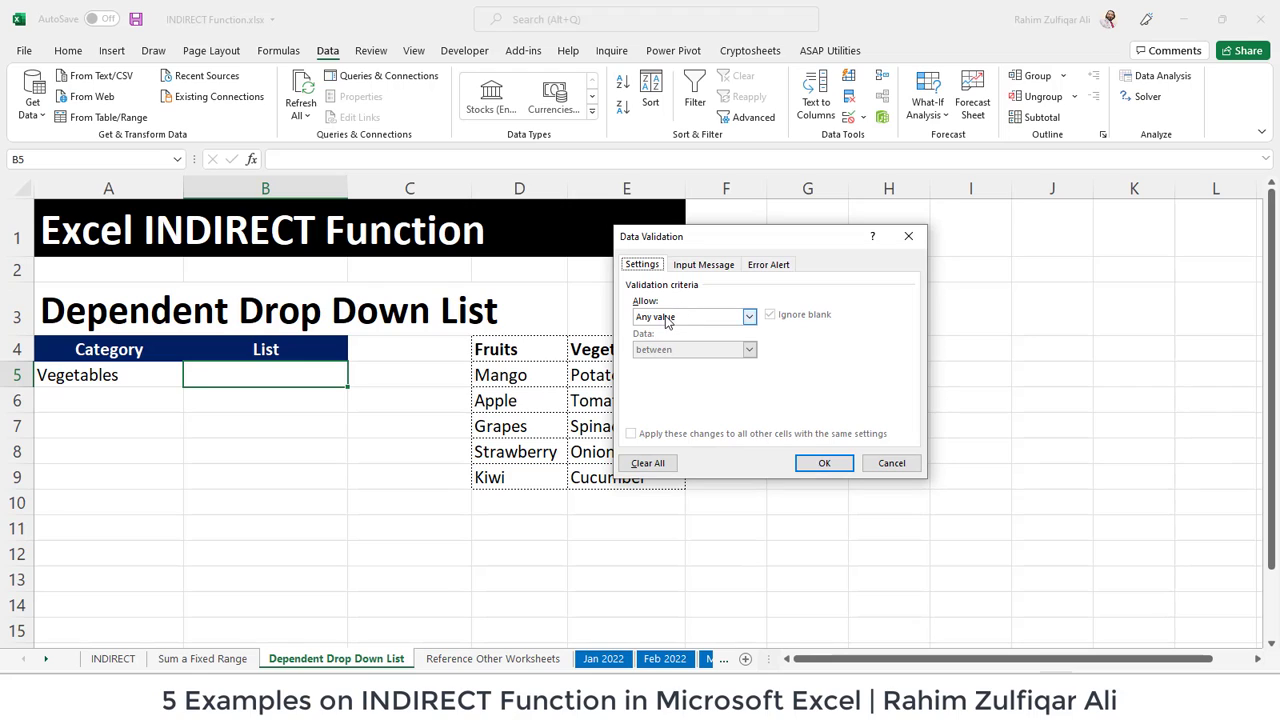
pyautogui.click(688, 316)
pyautogui.click(648, 364)
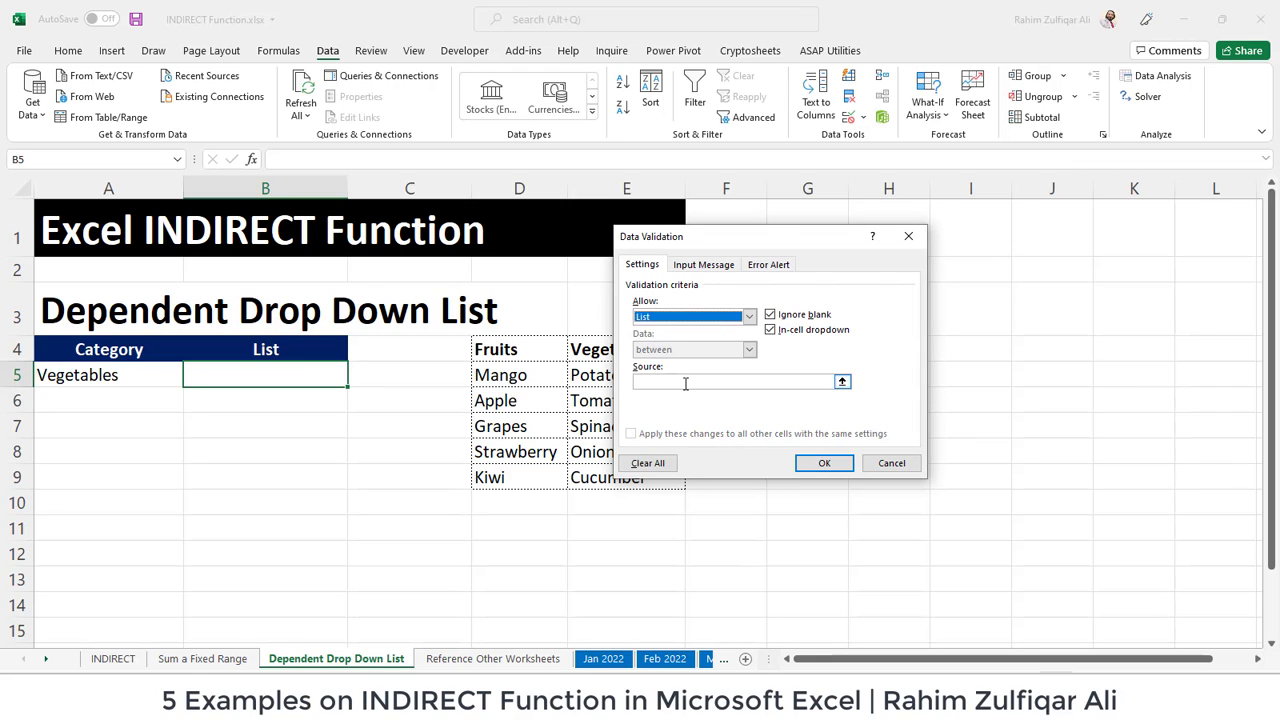
pyautogui.click(685, 382)
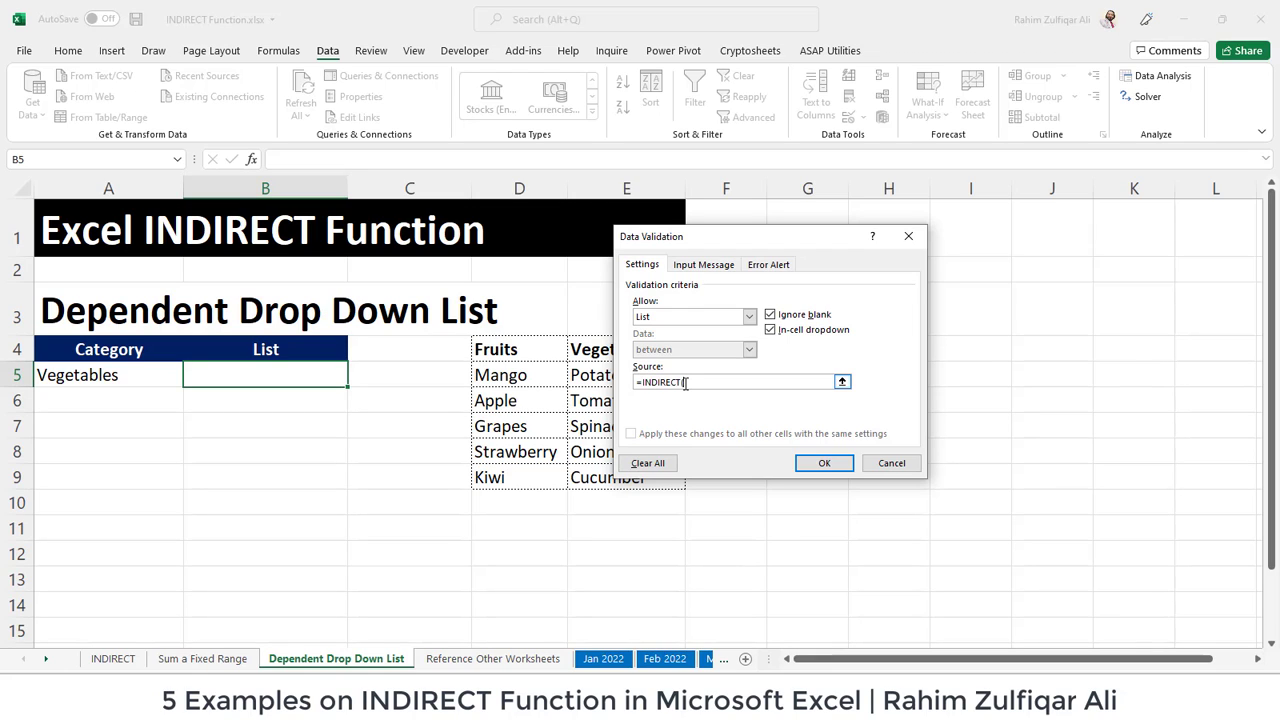
pyautogui.click(158, 377)
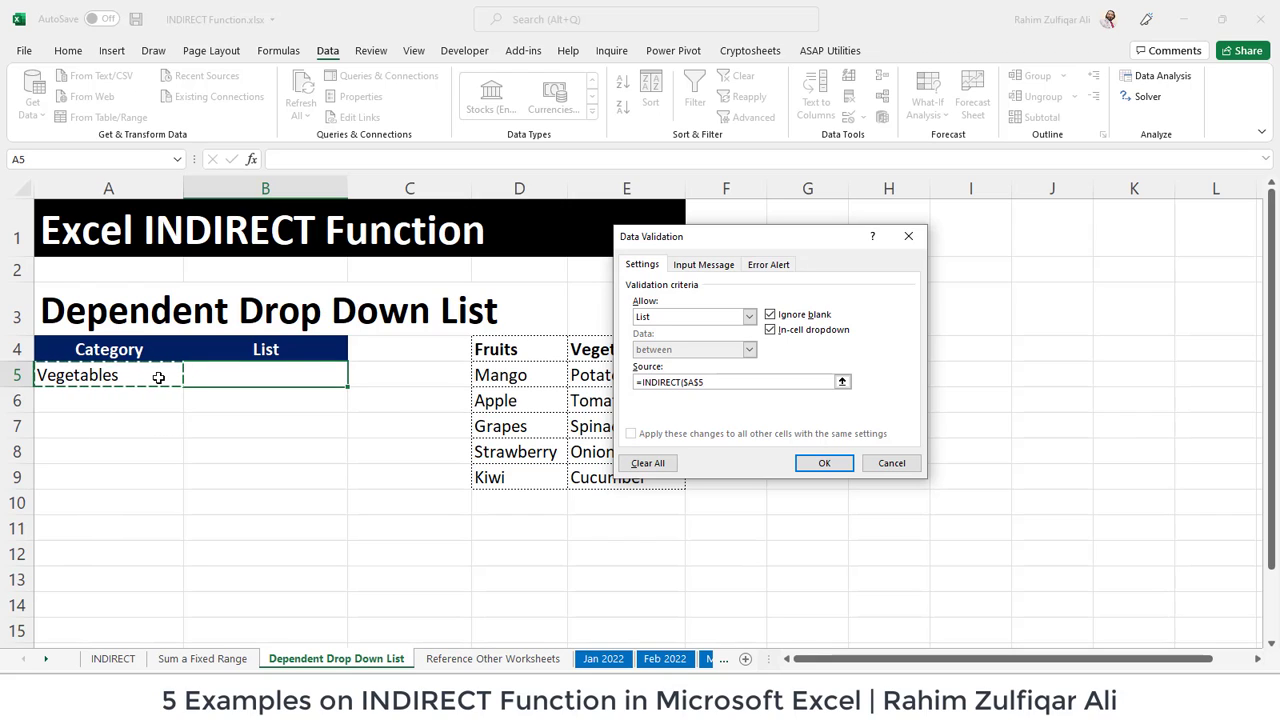
pyautogui.write(')')
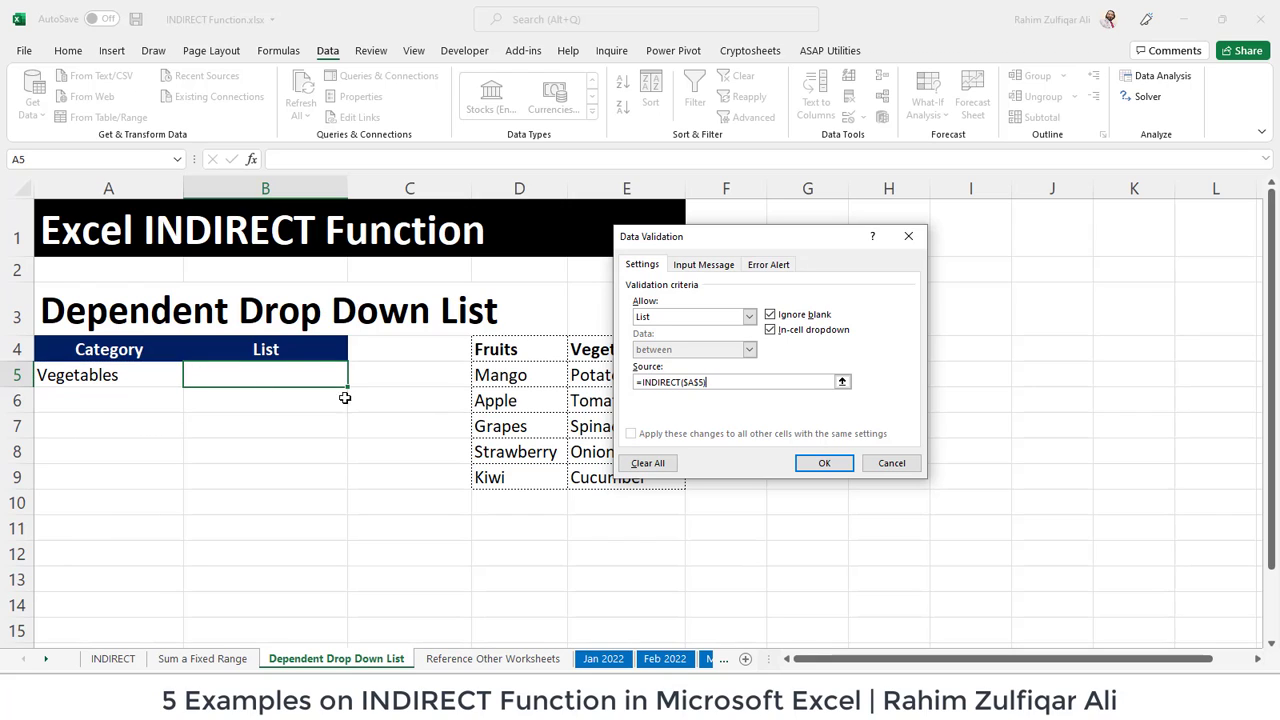
pyautogui.click(812, 464)
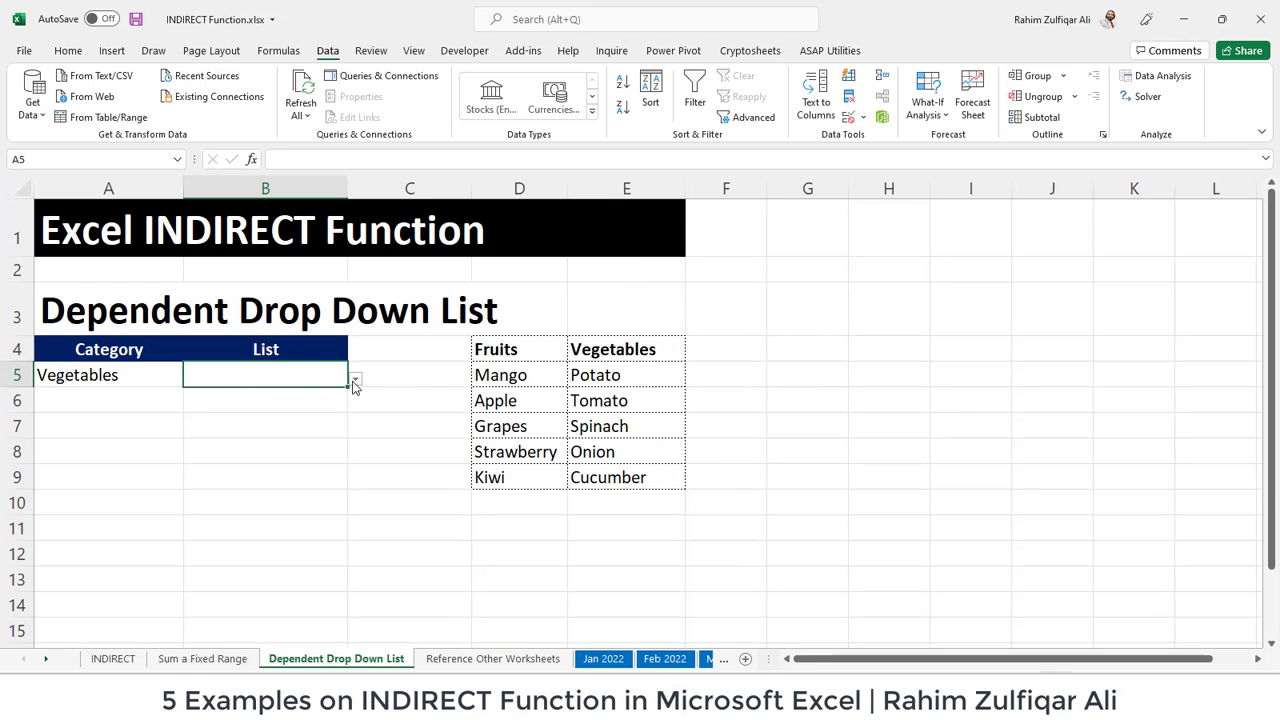
# Test the dependent drop-down list in B5 by choosing Spinach, and replace that choice with Onion.
pyautogui.click(354, 381)
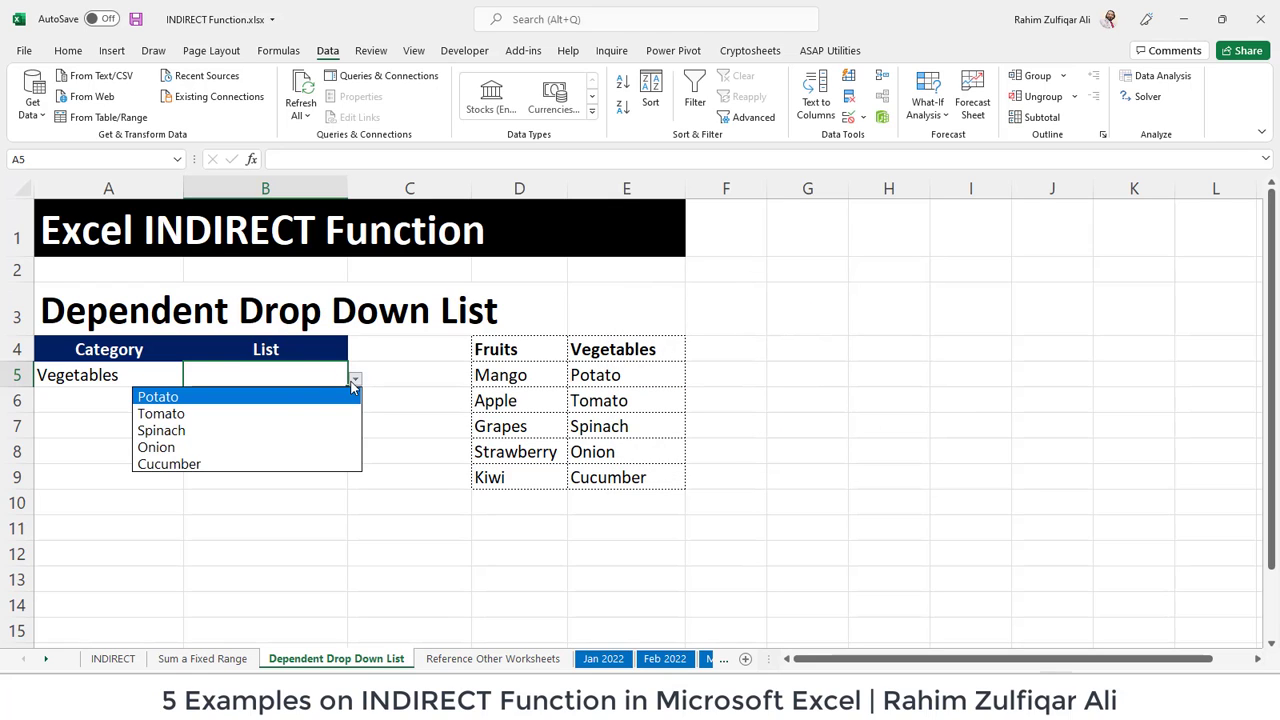
pyautogui.click(245, 430)
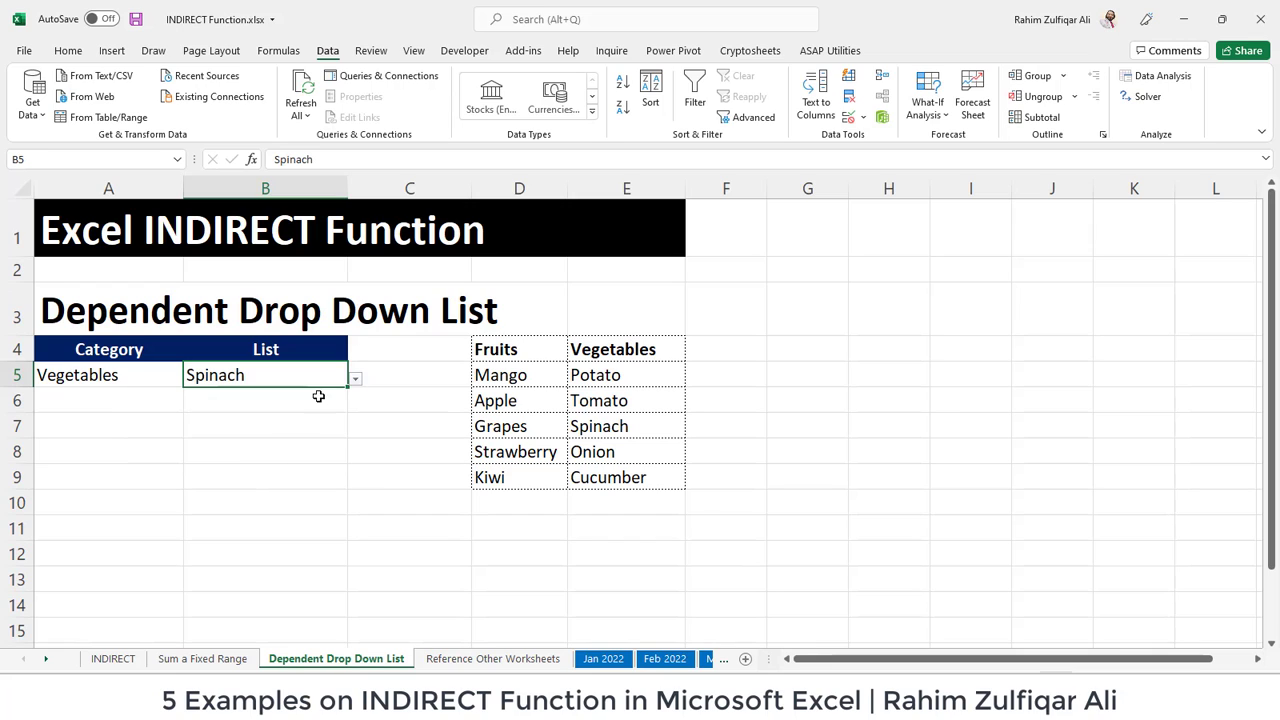
pyautogui.click(355, 380)
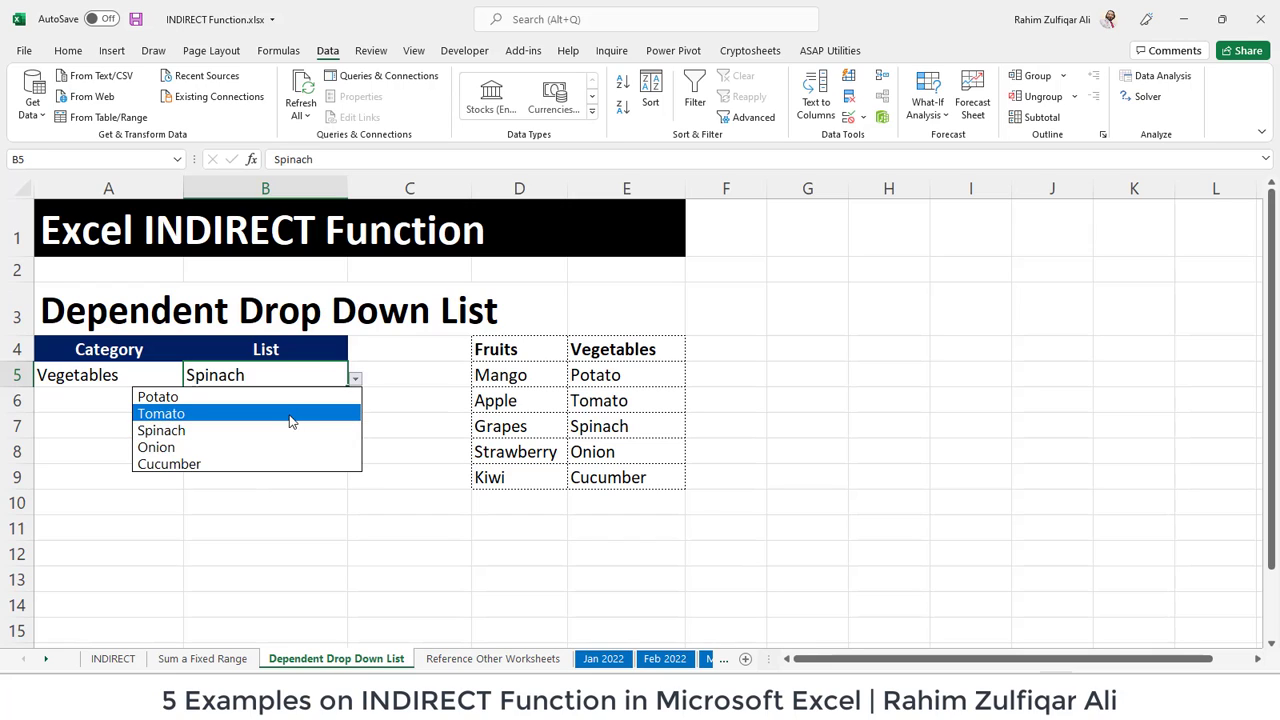
pyautogui.click(251, 447)
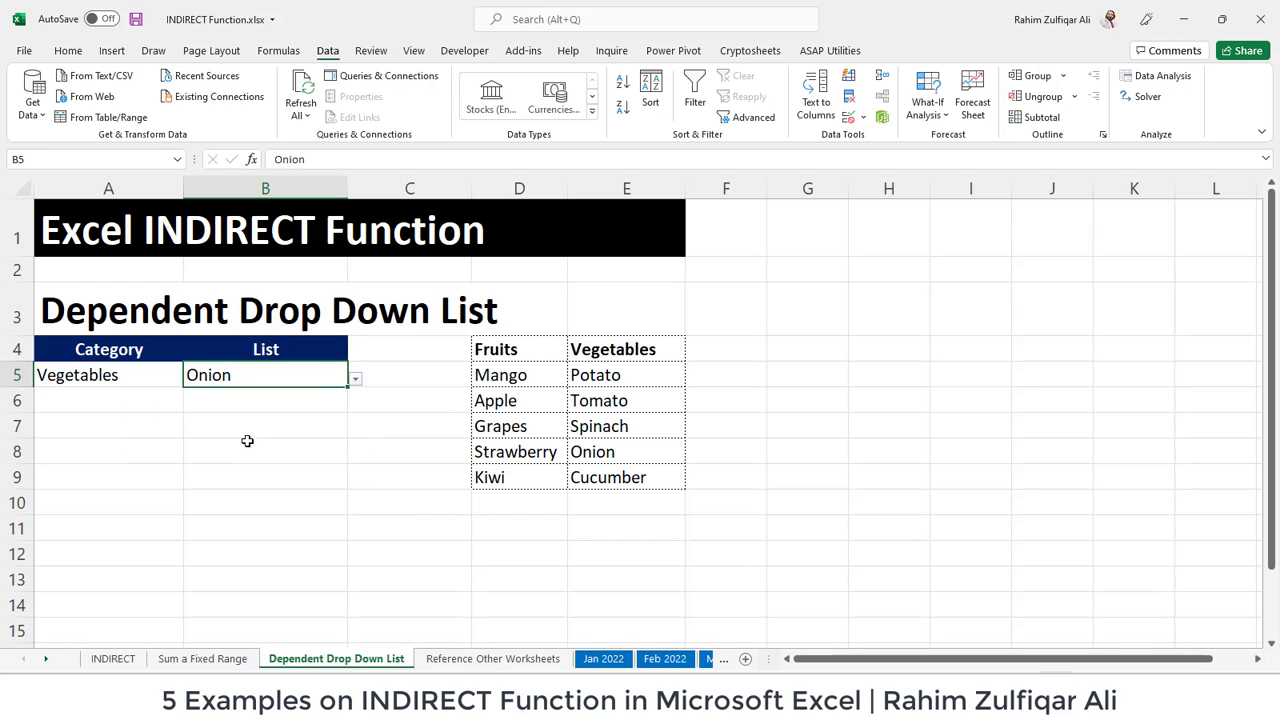
# Change the category in A5 to Fruits, and test the dependent list in B5 with Strawberry followed by Apple.
pyautogui.click(166, 376)
pyautogui.click(190, 378)
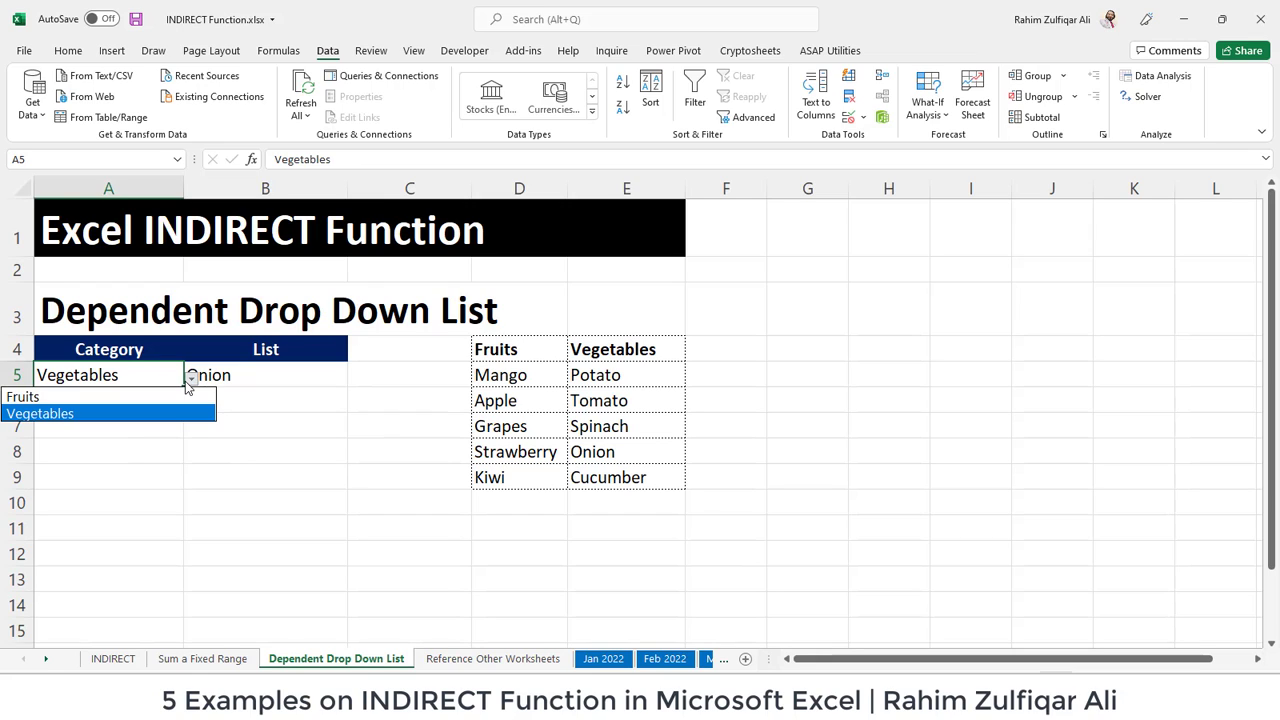
pyautogui.click(160, 395)
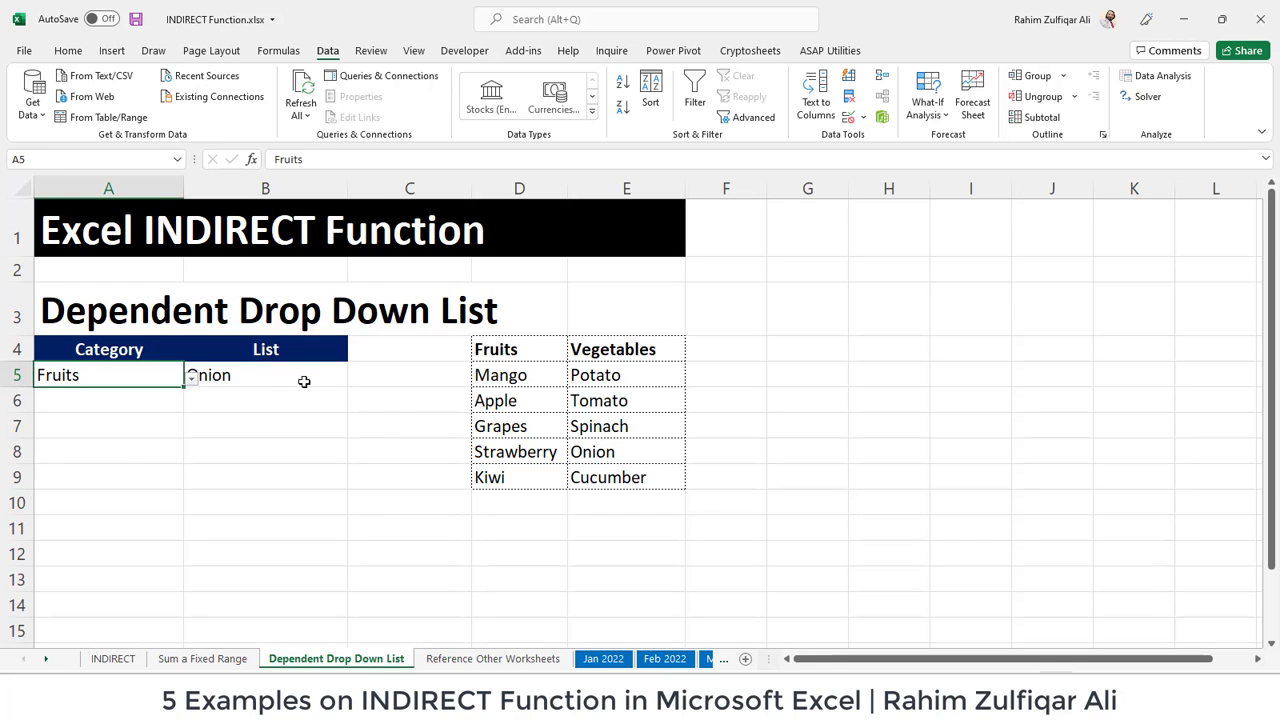
pyautogui.click(330, 375)
pyautogui.click(356, 379)
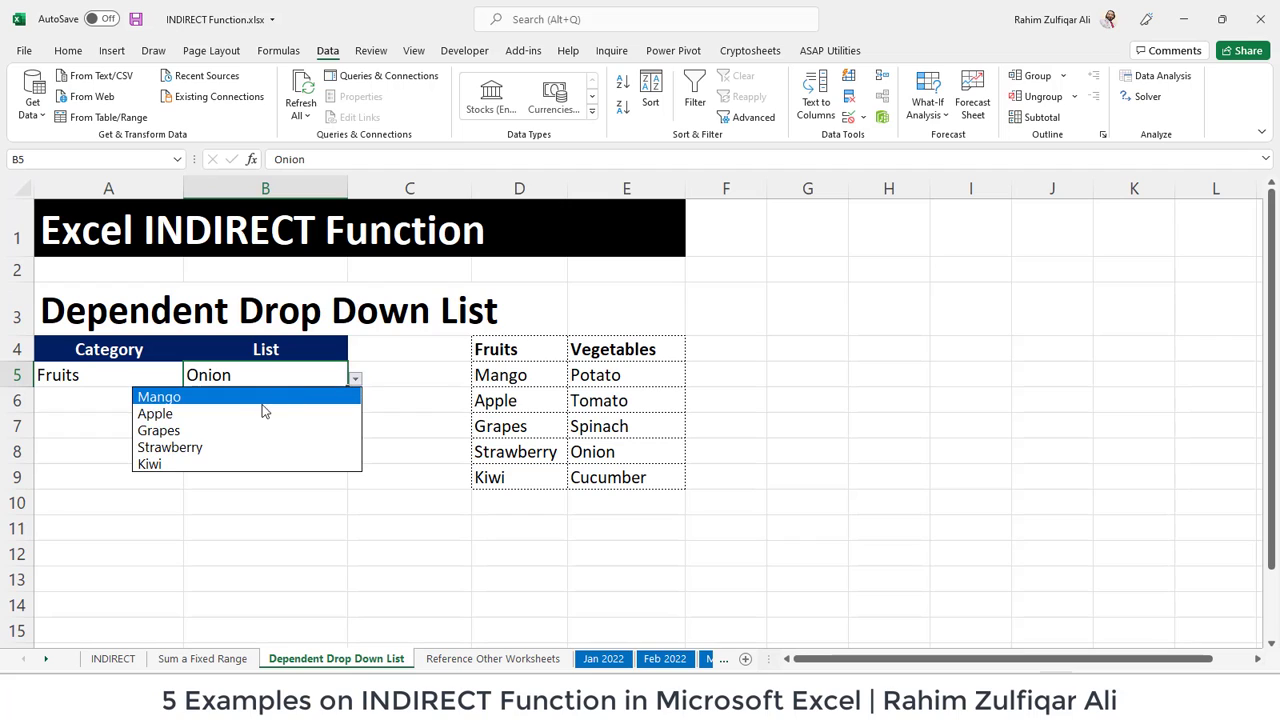
pyautogui.click(243, 447)
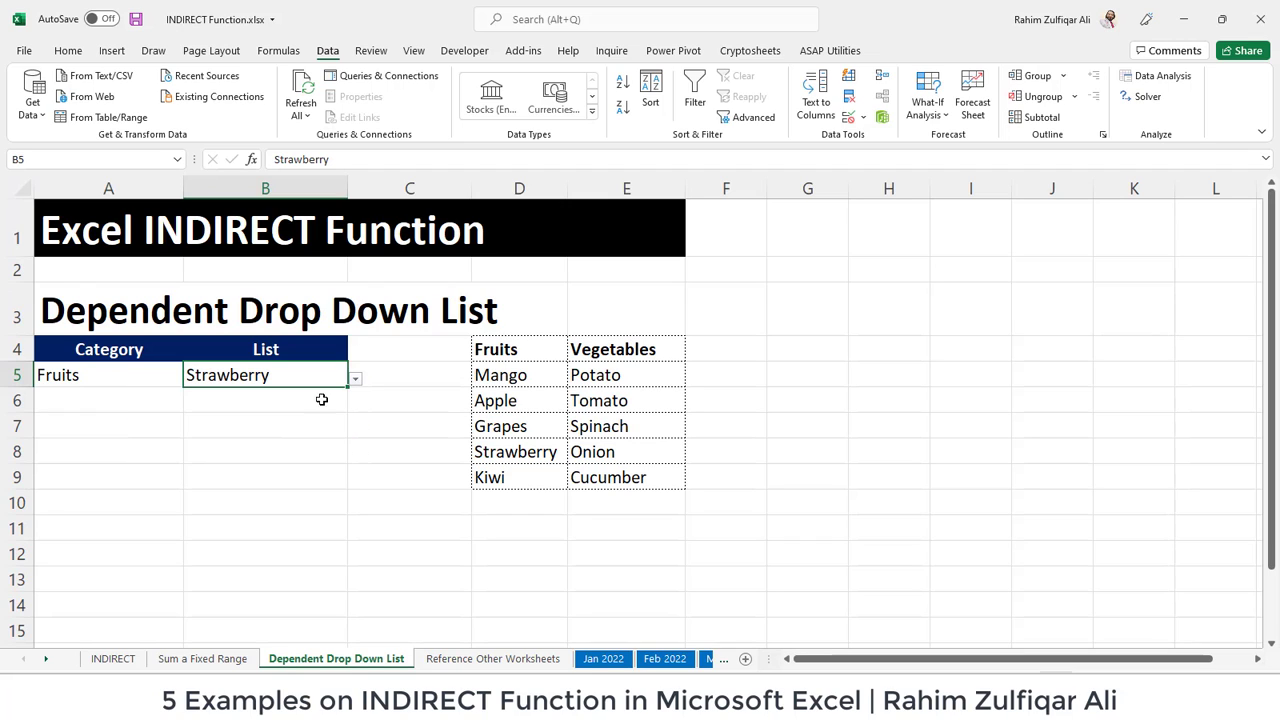
pyautogui.click(355, 380)
pyautogui.click(266, 410)
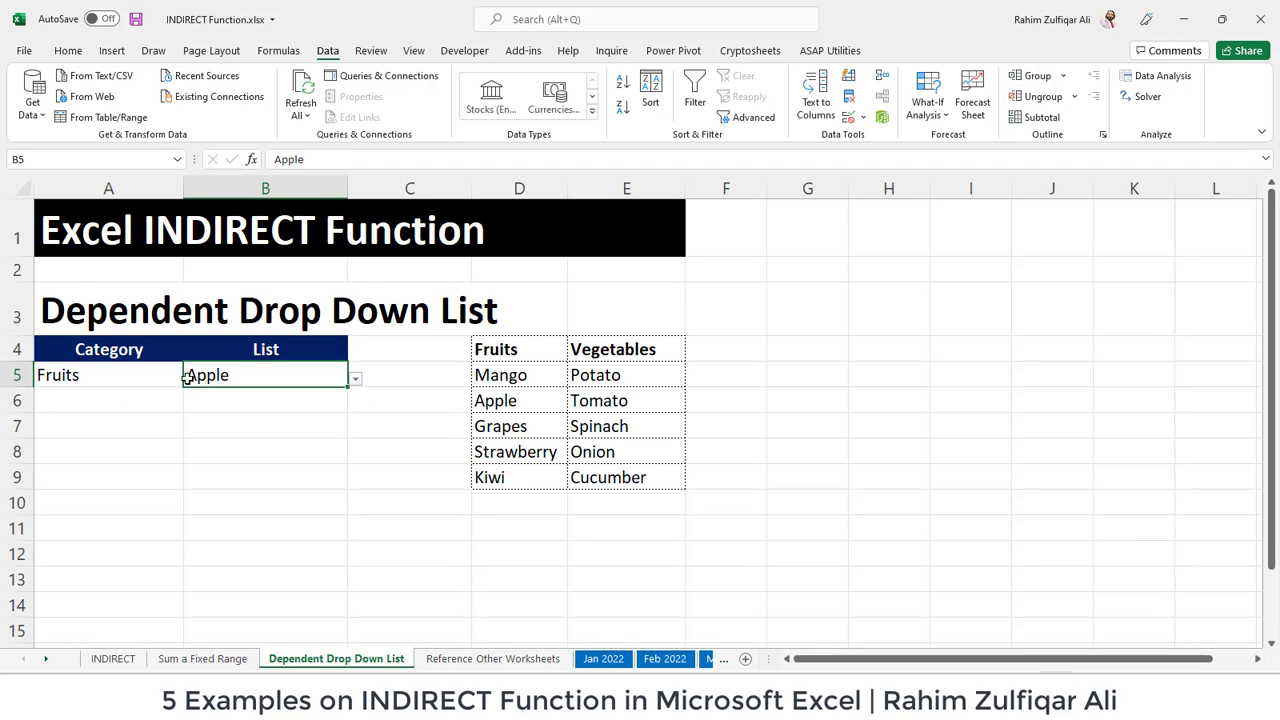
# Switch the category in A5 to Vegetables and choose Spinach from the dependent list in B5.
pyautogui.click(160, 375)
pyautogui.click(190, 377)
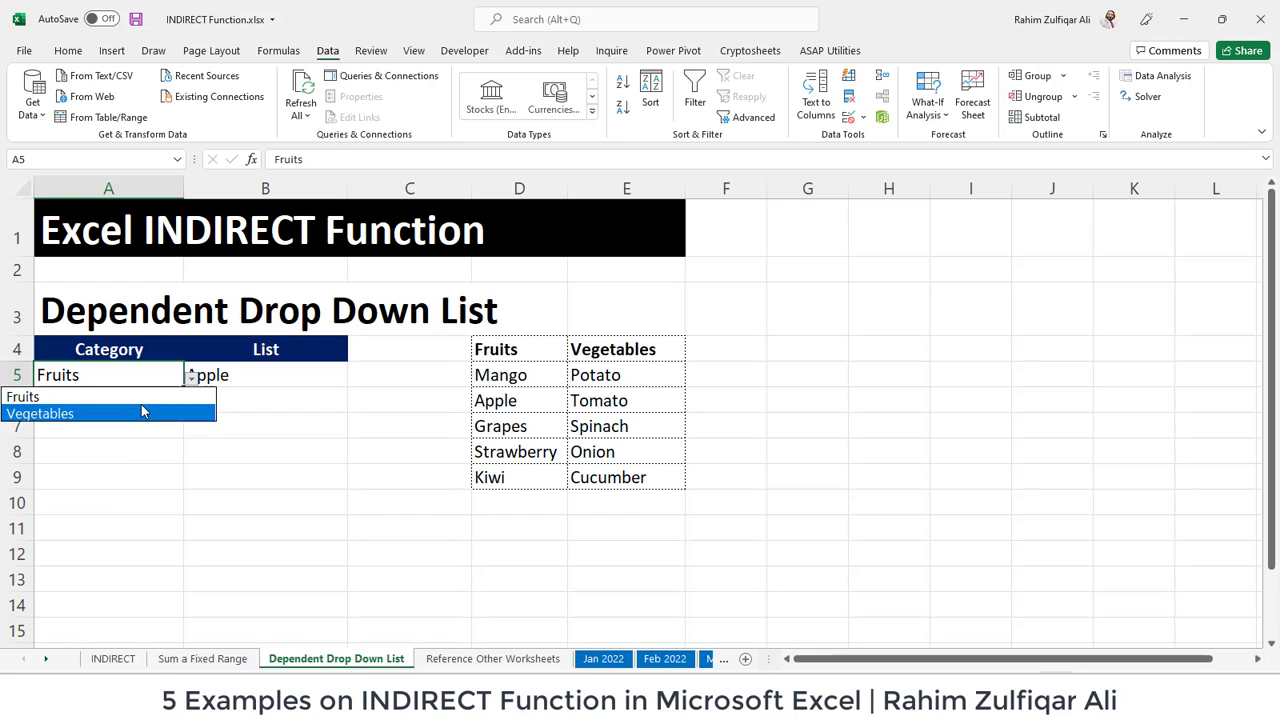
pyautogui.click(143, 411)
pyautogui.click(262, 381)
pyautogui.click(355, 380)
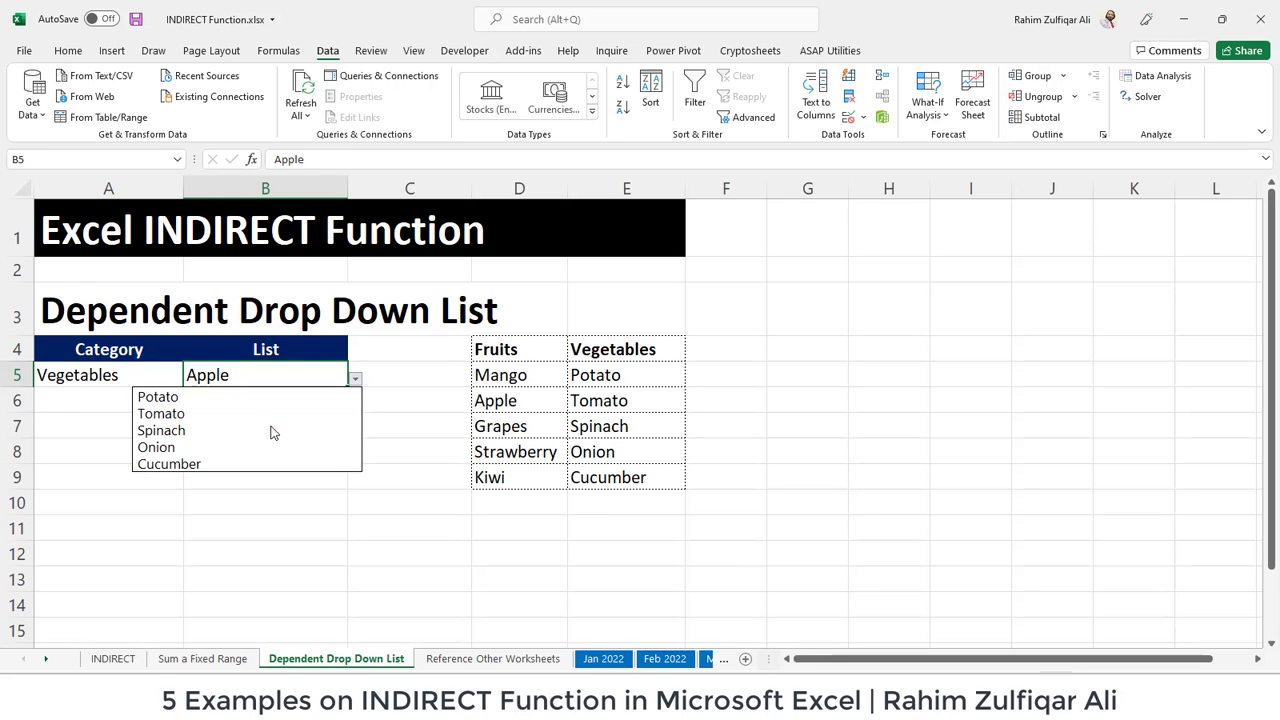
pyautogui.click(272, 429)
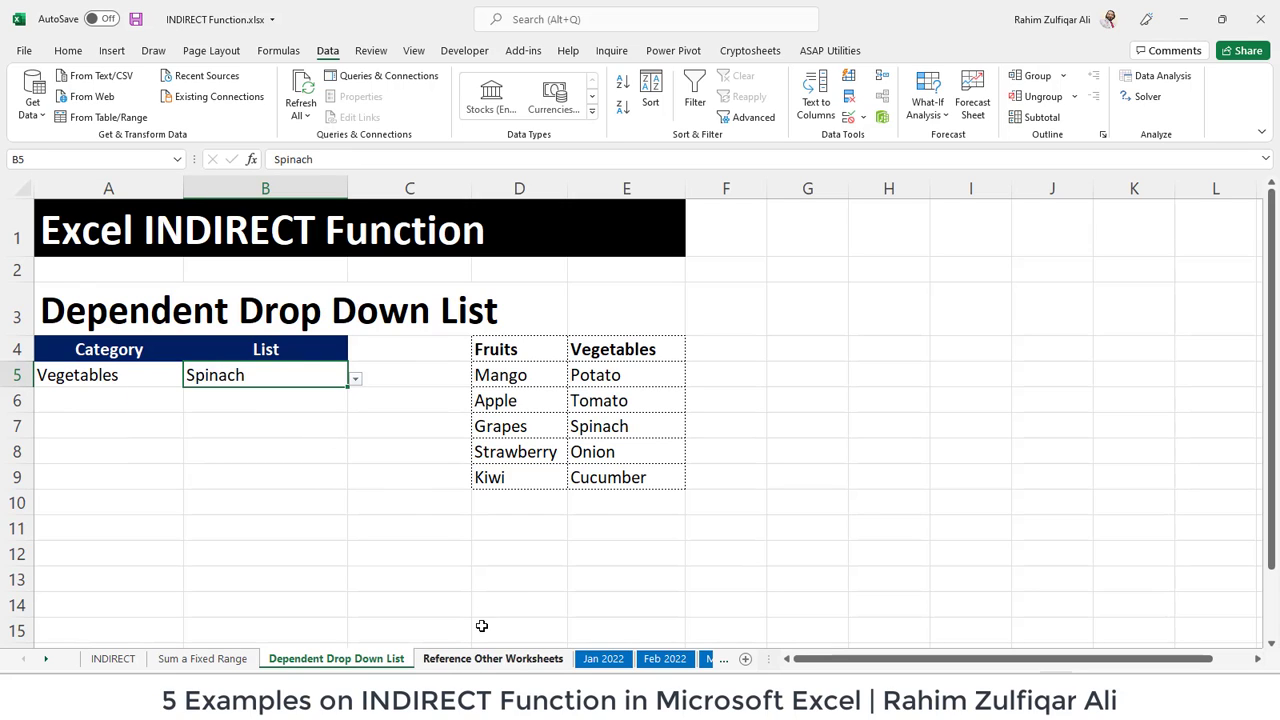
# Open the Reference Other Worksheets sheet and review the months under Data Validation List in E5:E7.
pyautogui.click(462, 657)
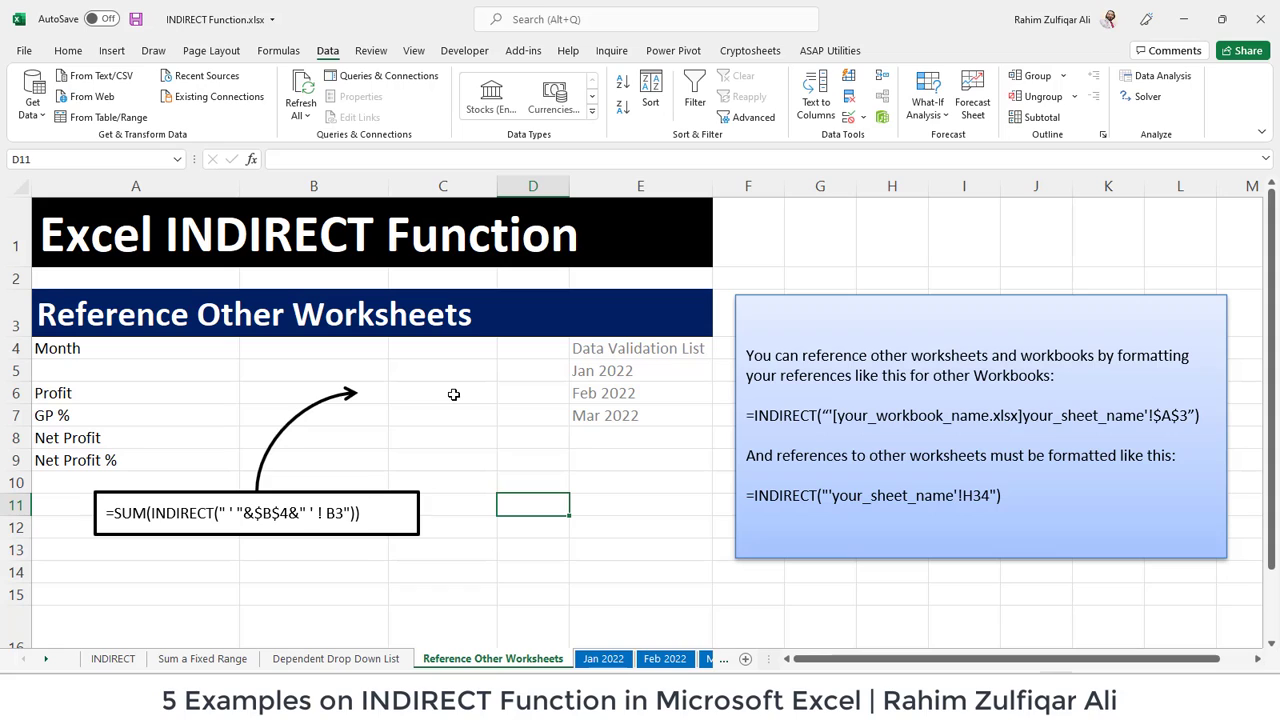
pyautogui.click(362, 352)
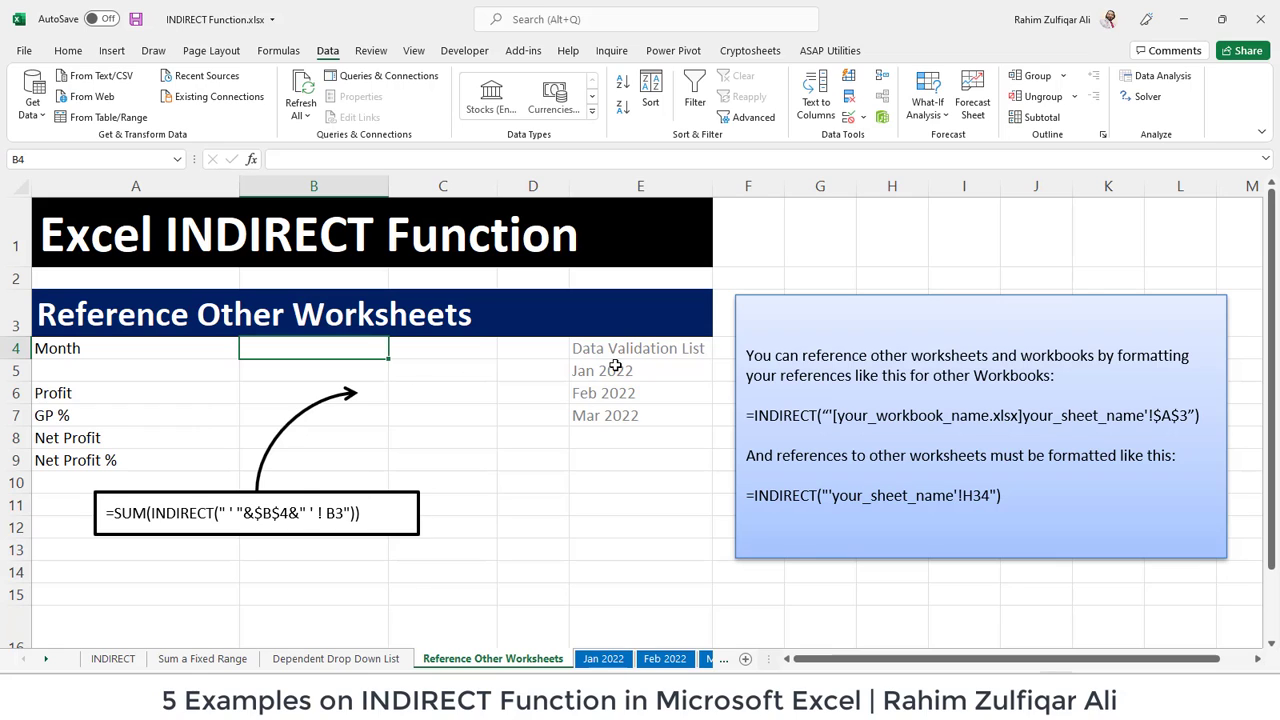
pyautogui.moveTo(615, 366); pyautogui.dragTo(608, 412)
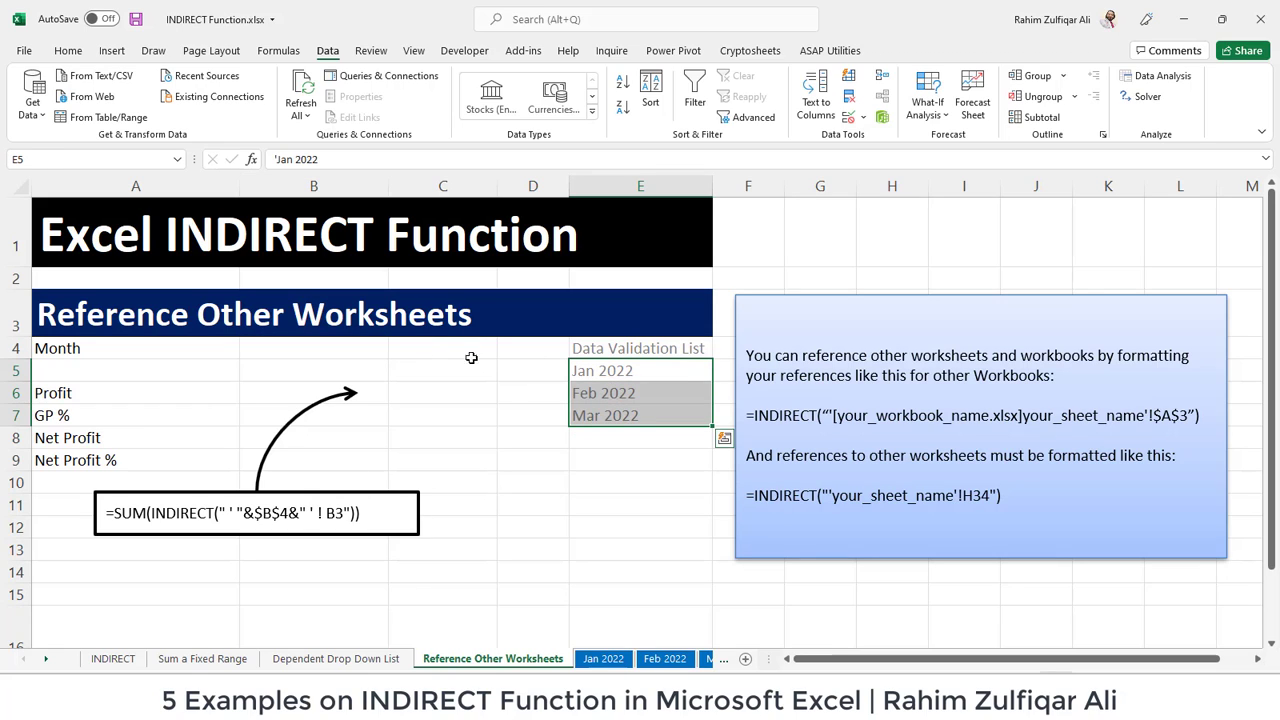
pyautogui.click(588, 376)
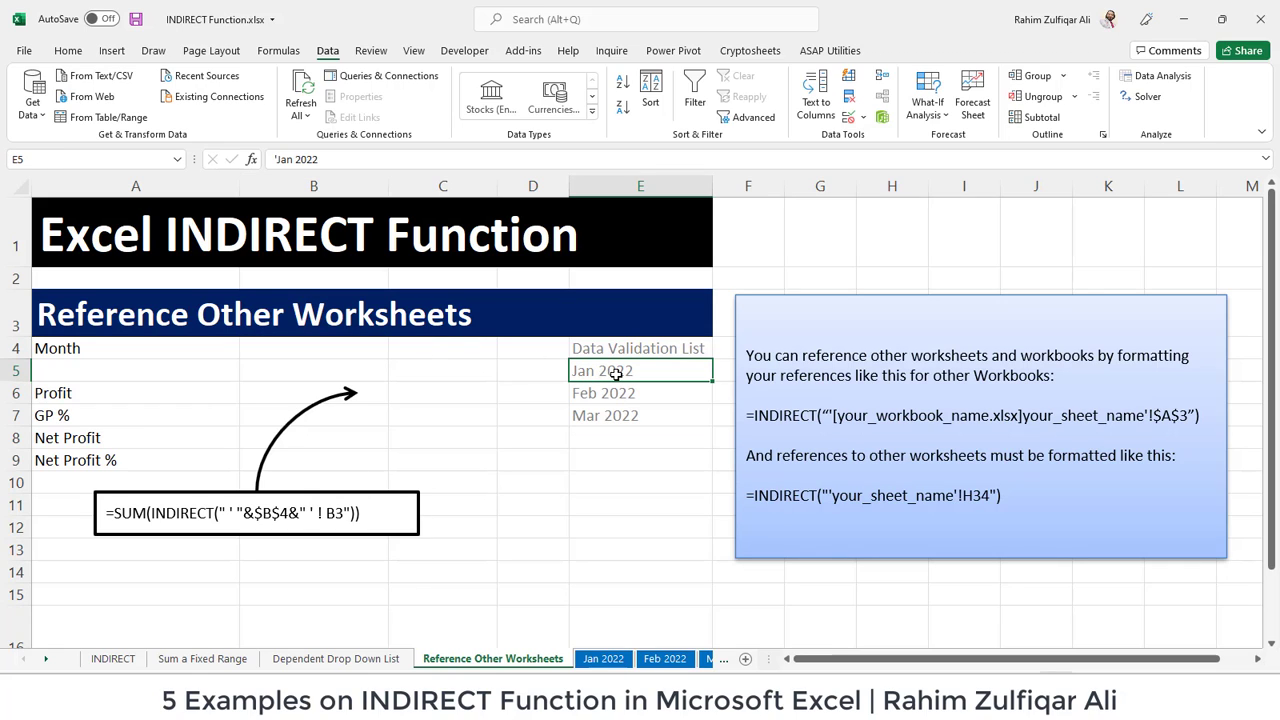
pyautogui.click(622, 400)
pyautogui.click(610, 420)
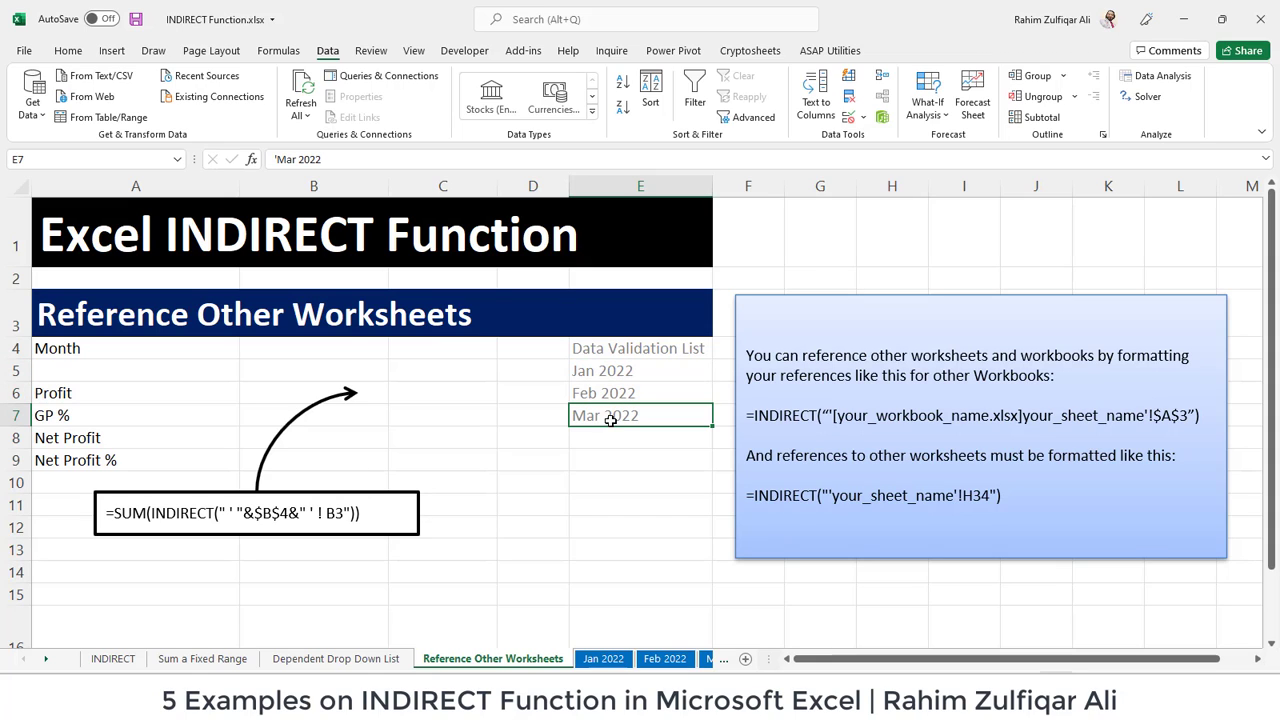
# Add list data validation to Month cell B4 with the source =$E$5:$E$7.
pyautogui.click(341, 345)
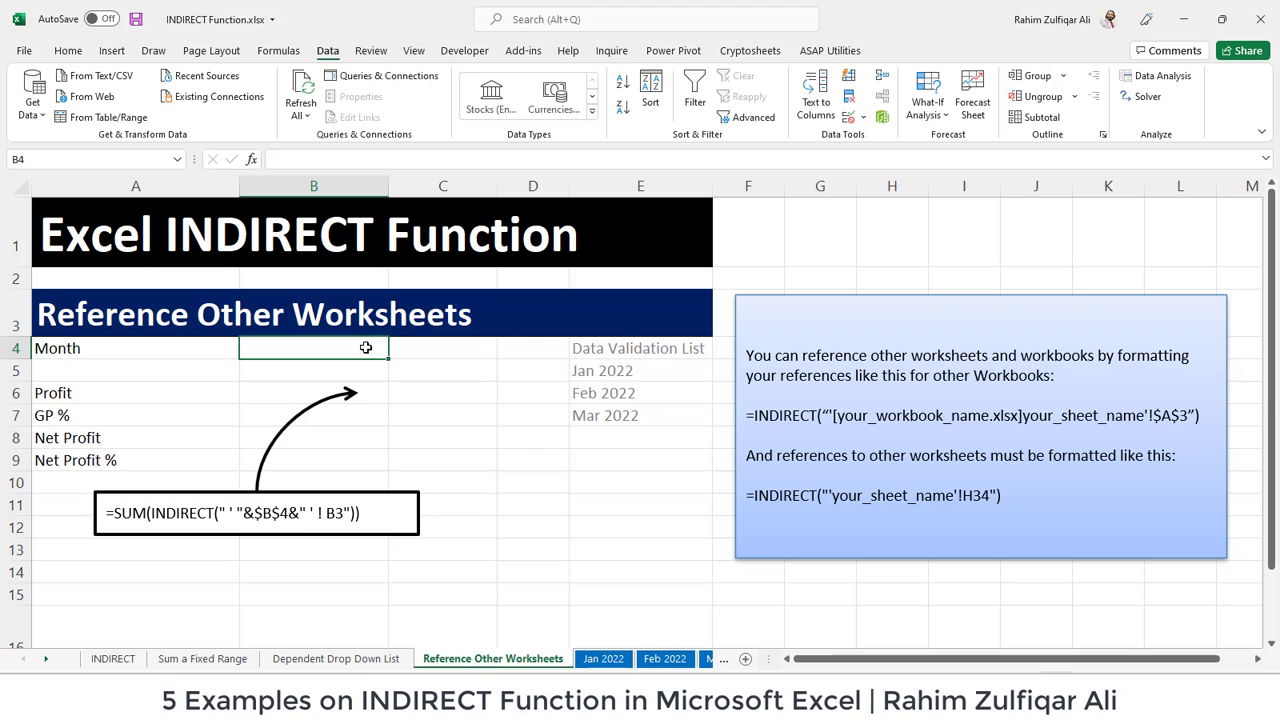
pyautogui.click(848, 120)
pyautogui.click(749, 316)
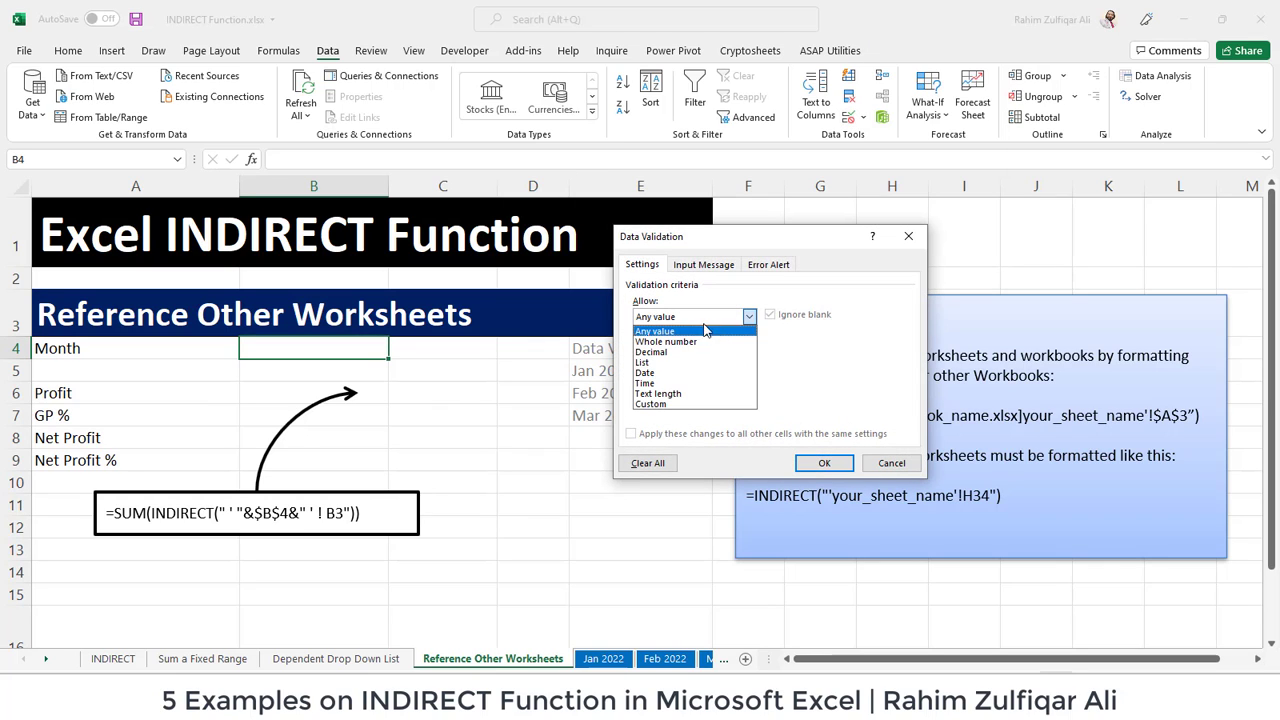
pyautogui.click(642, 362)
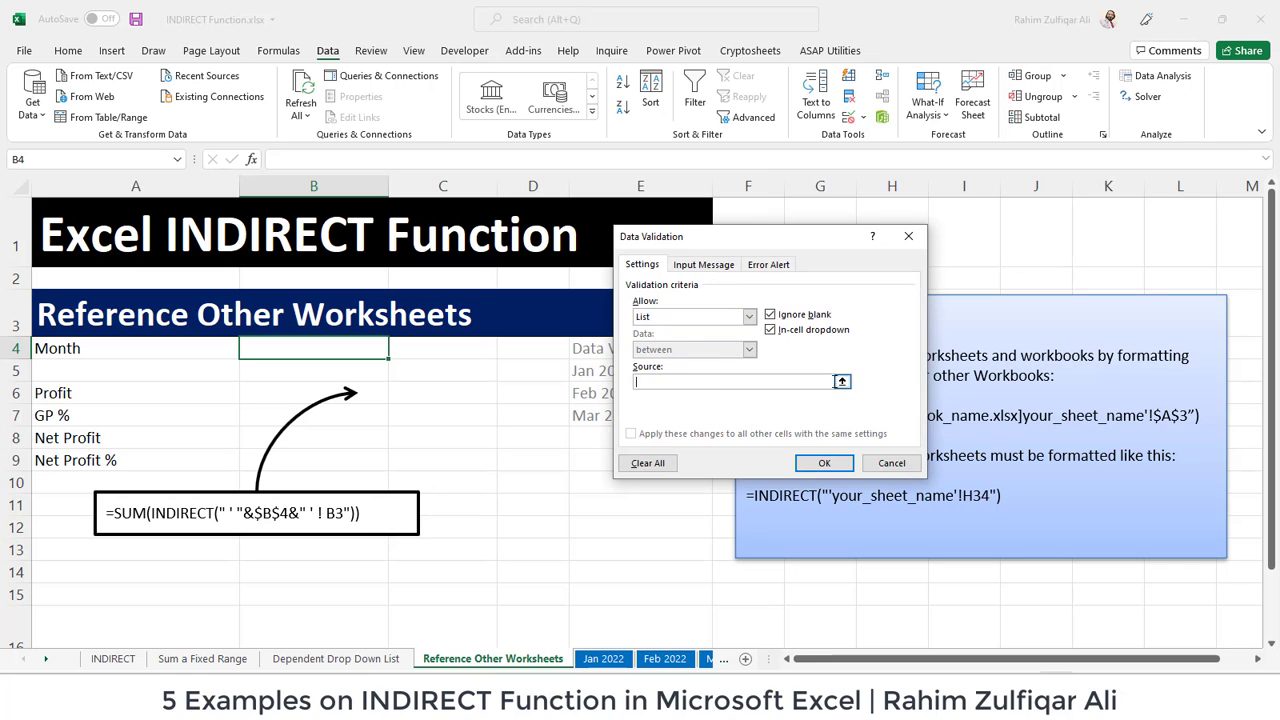
pyautogui.click(843, 385)
pyautogui.moveTo(678, 375); pyautogui.dragTo(677, 411)
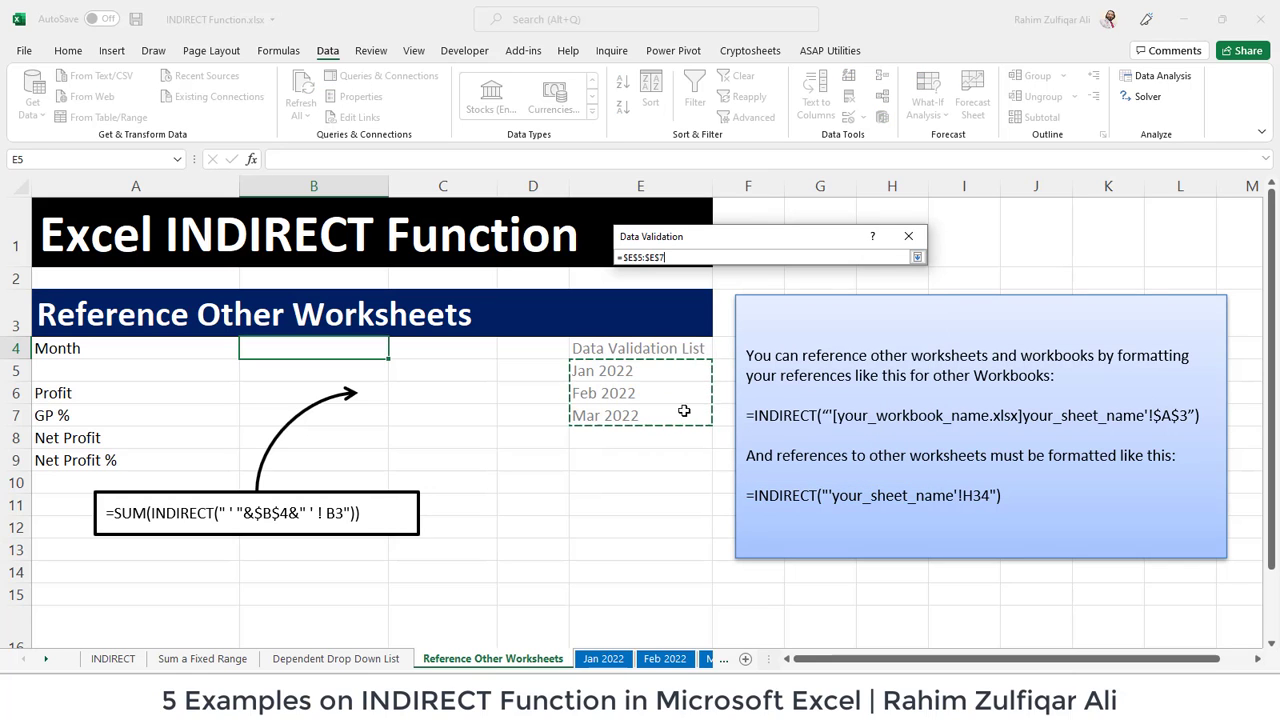
pyautogui.click(916, 257)
pyautogui.click(824, 463)
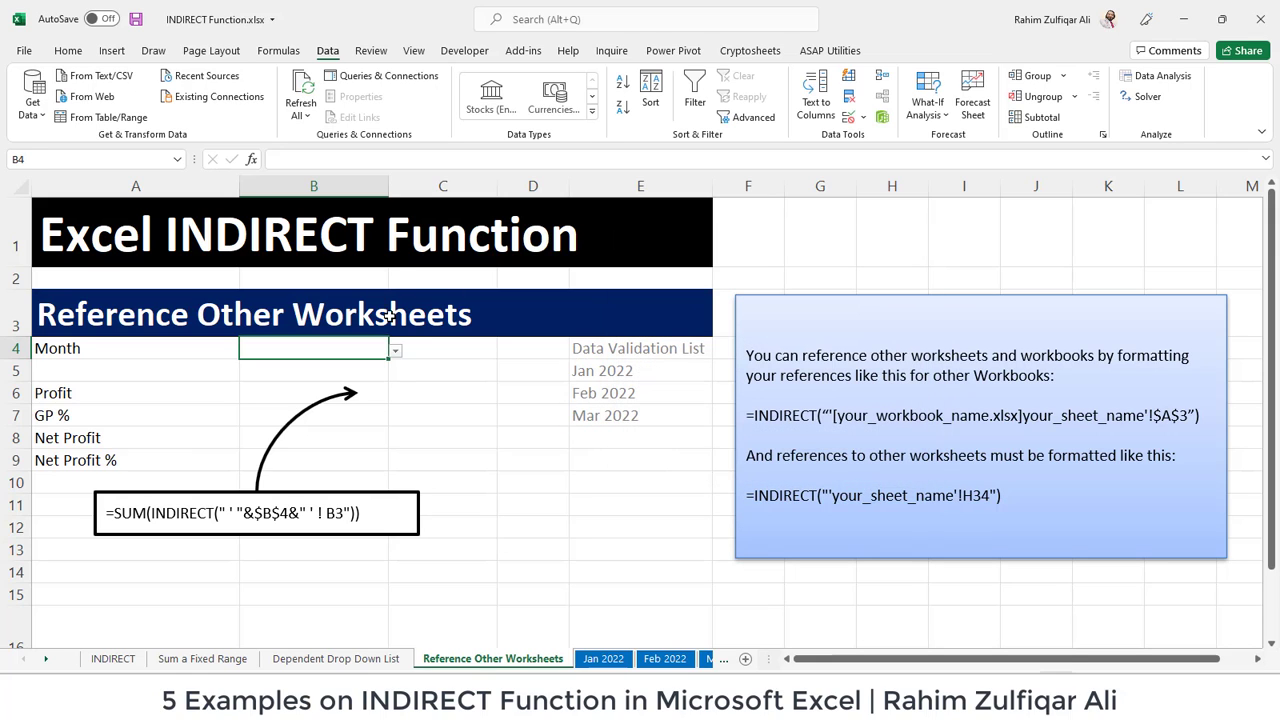
# Test the month drop-down list in B4 by choosing Feb 2022, and replace that choice with Mar 2022.
pyautogui.click(396, 351)
pyautogui.press('Escape')
pyautogui.click(396, 351)
pyautogui.press('Escape')
pyautogui.click(396, 351)
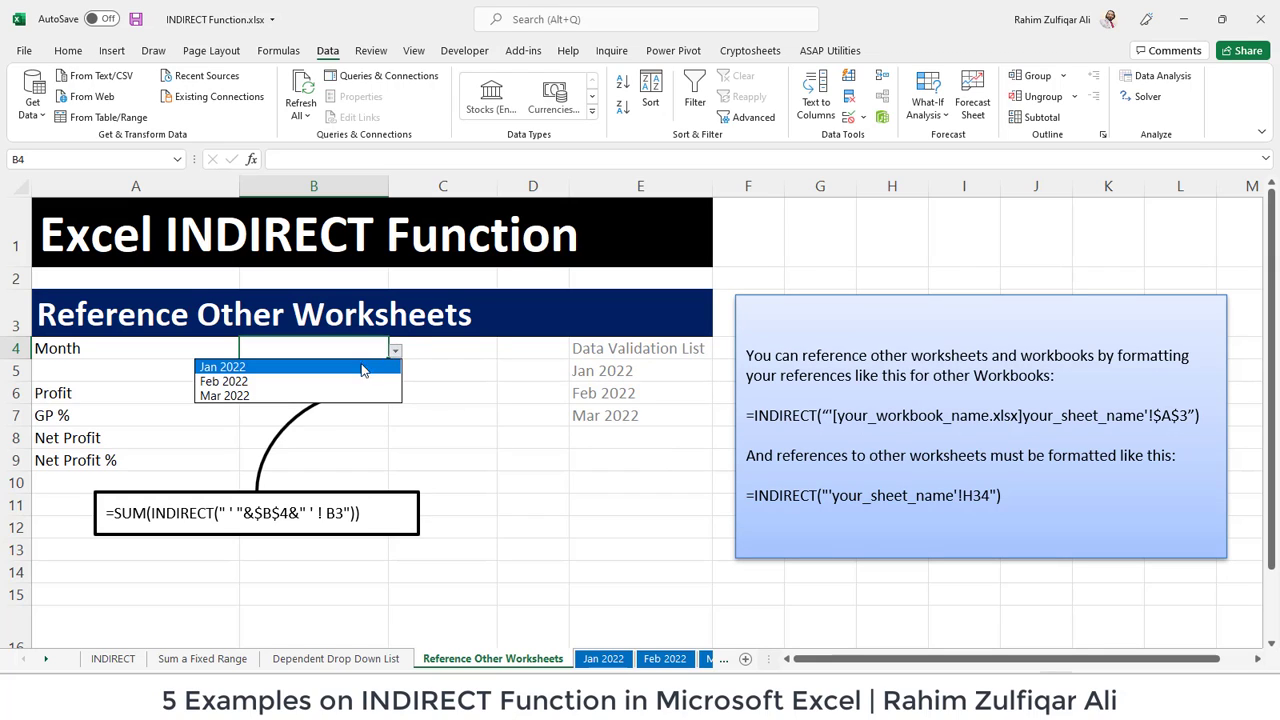
pyautogui.press('Escape')
pyautogui.click(314, 391)
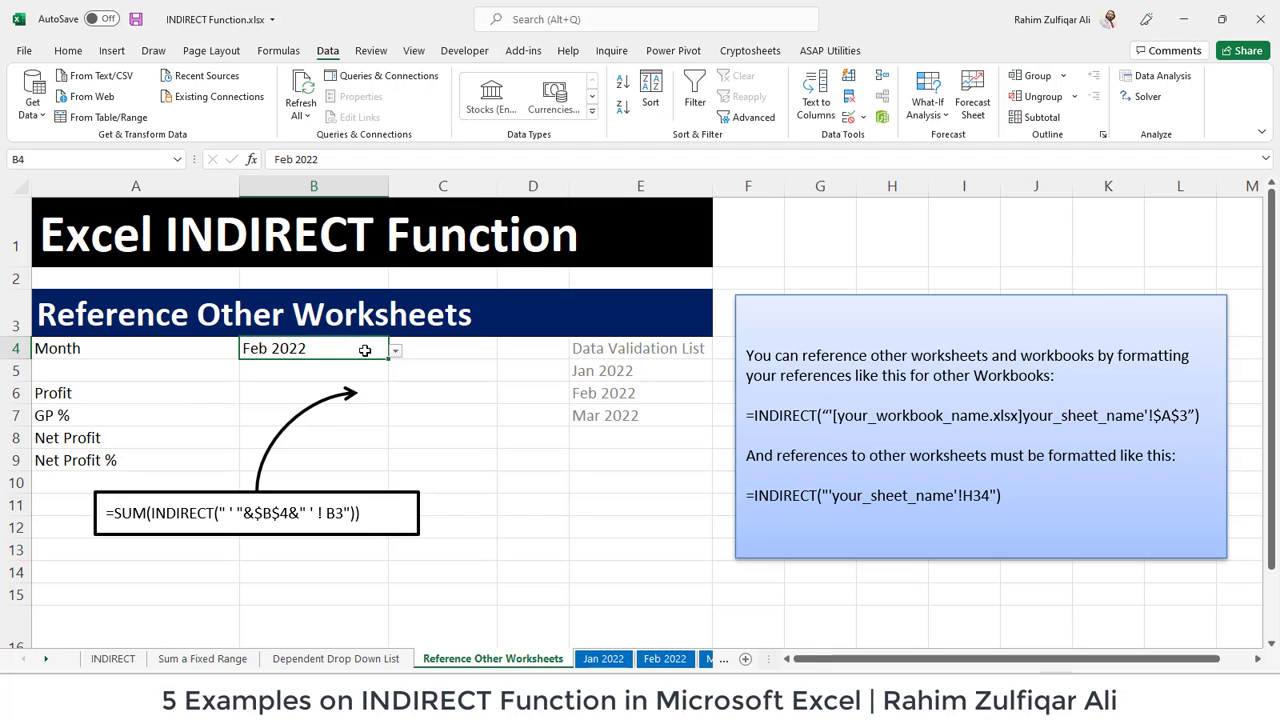
pyautogui.click(396, 351)
pyautogui.click(341, 397)
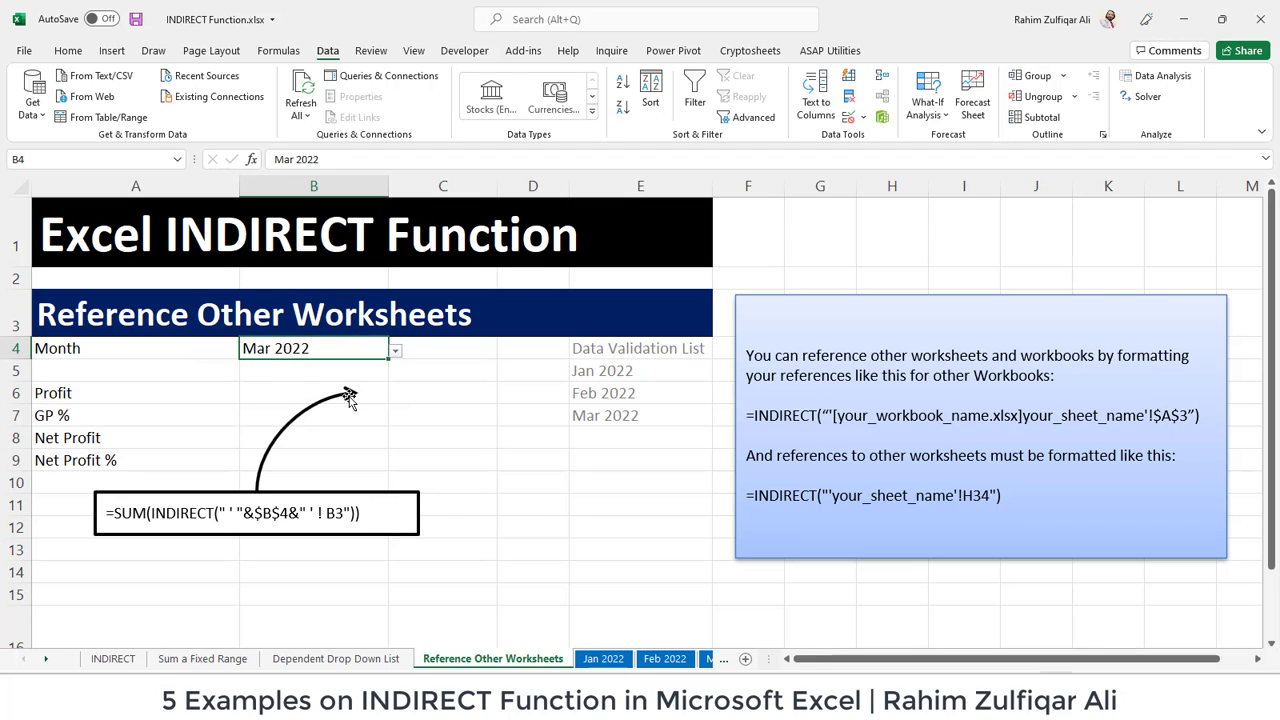
# Enter =SUM(INDIRECT("'"&$B$4&"'!b3")) for Profit in B6, so it reads from the chosen month's sheet.
pyautogui.moveTo(275, 388); pyautogui.dragTo(204, 412)
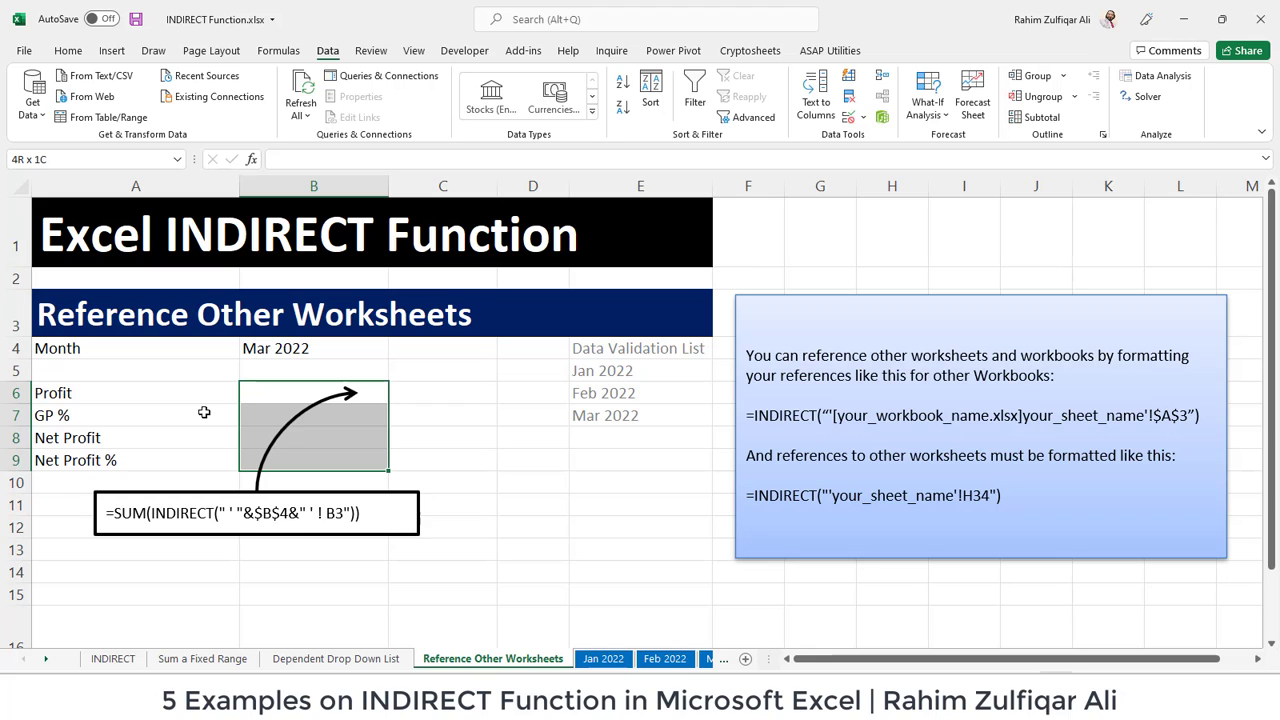
pyautogui.write('=SUM')
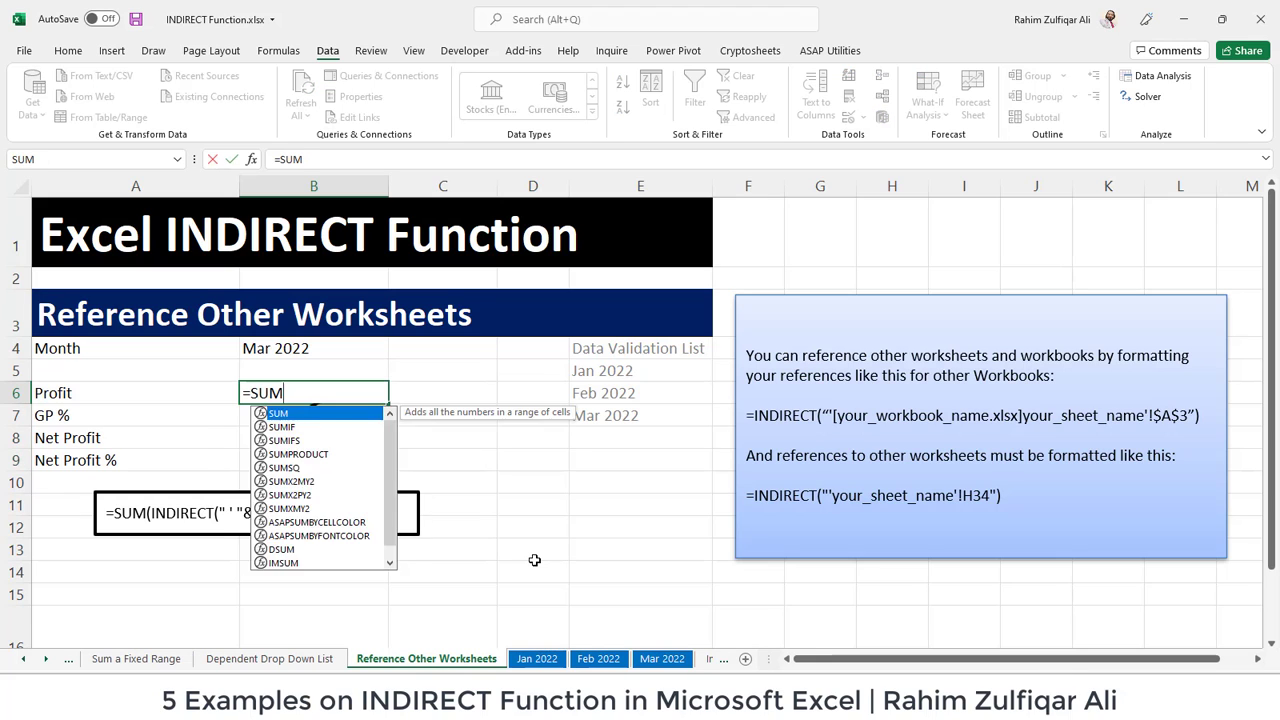
pyautogui.write('(IND')
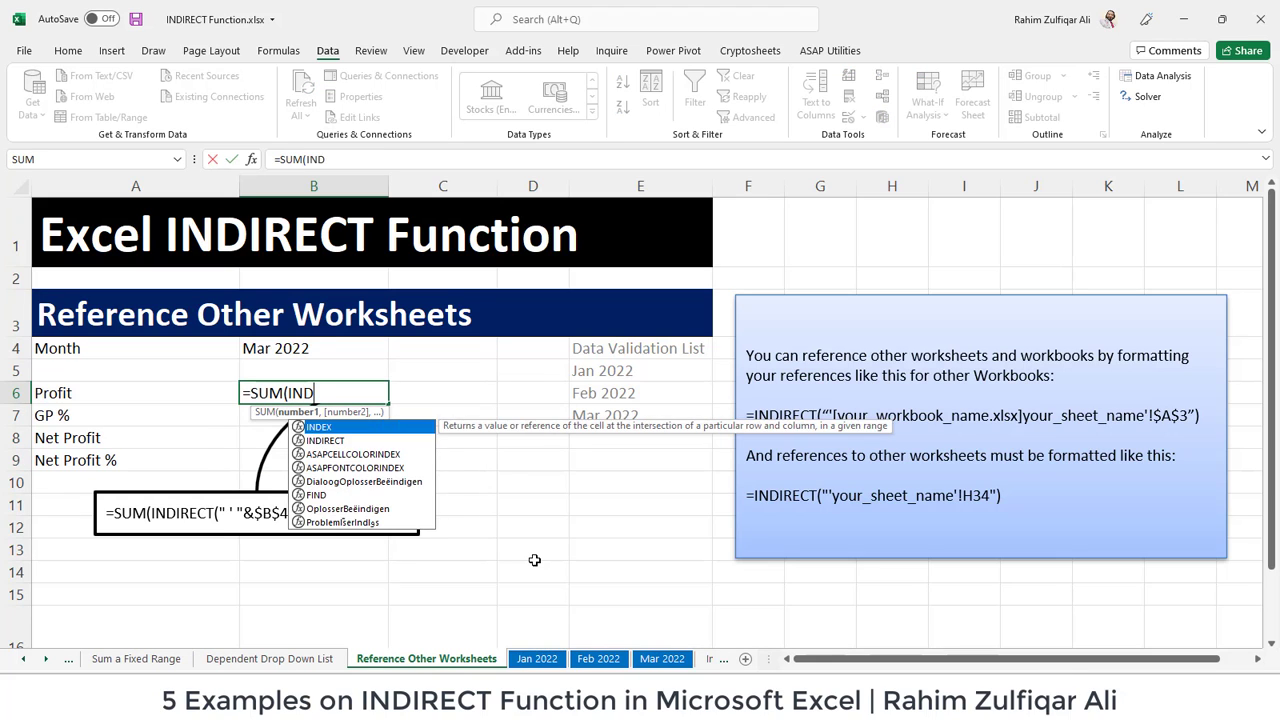
pyautogui.write('I')
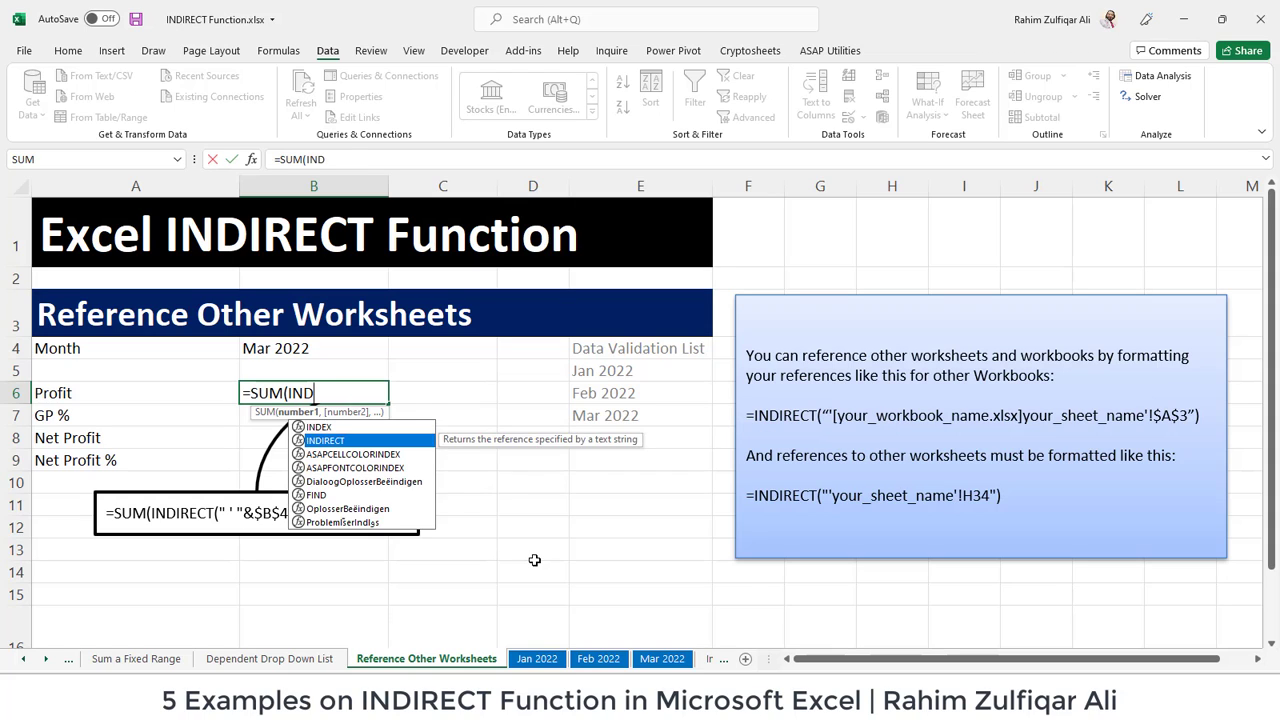
pyautogui.press('Tab')
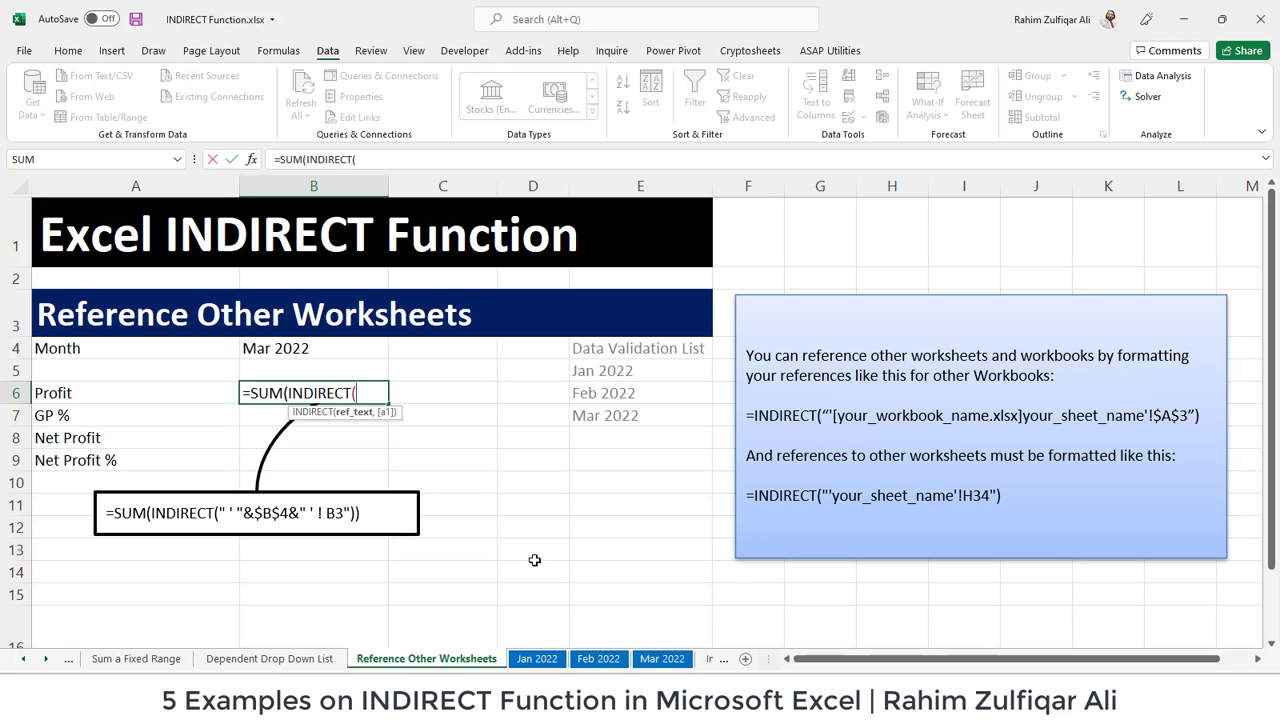
pyautogui.write('"\'"&')
pyautogui.click(309, 345)
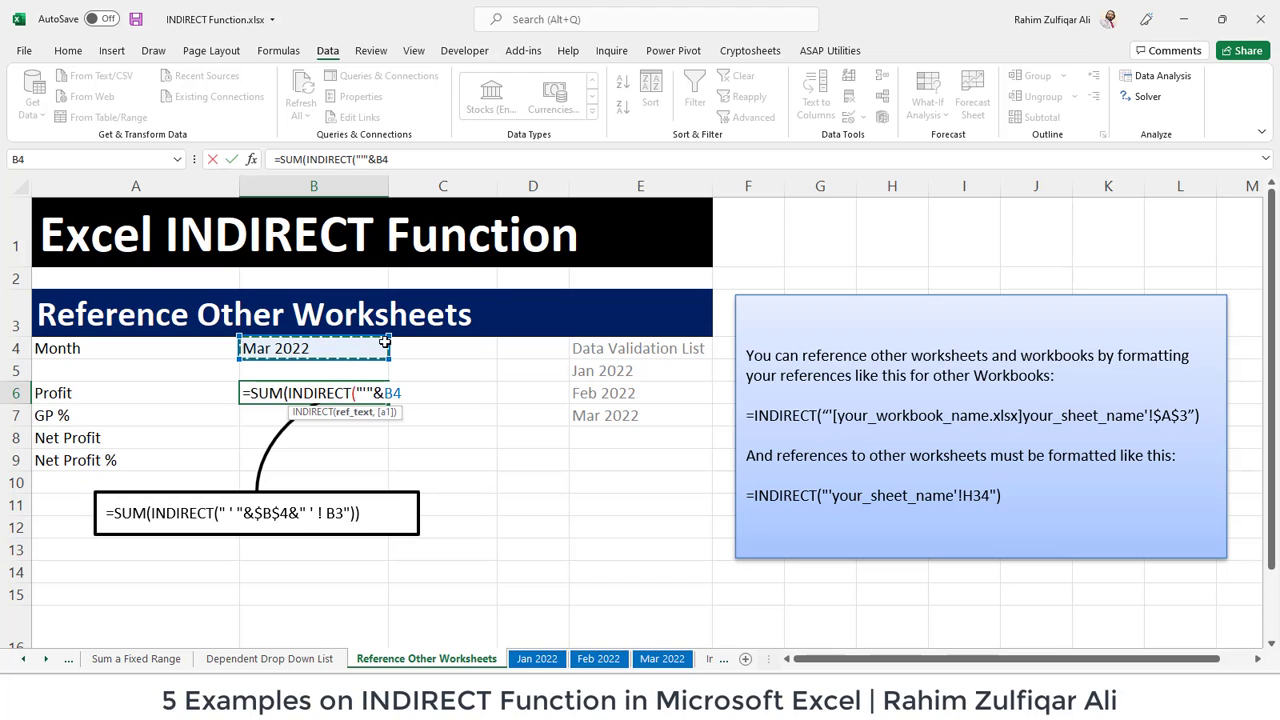
pyautogui.press('F4')
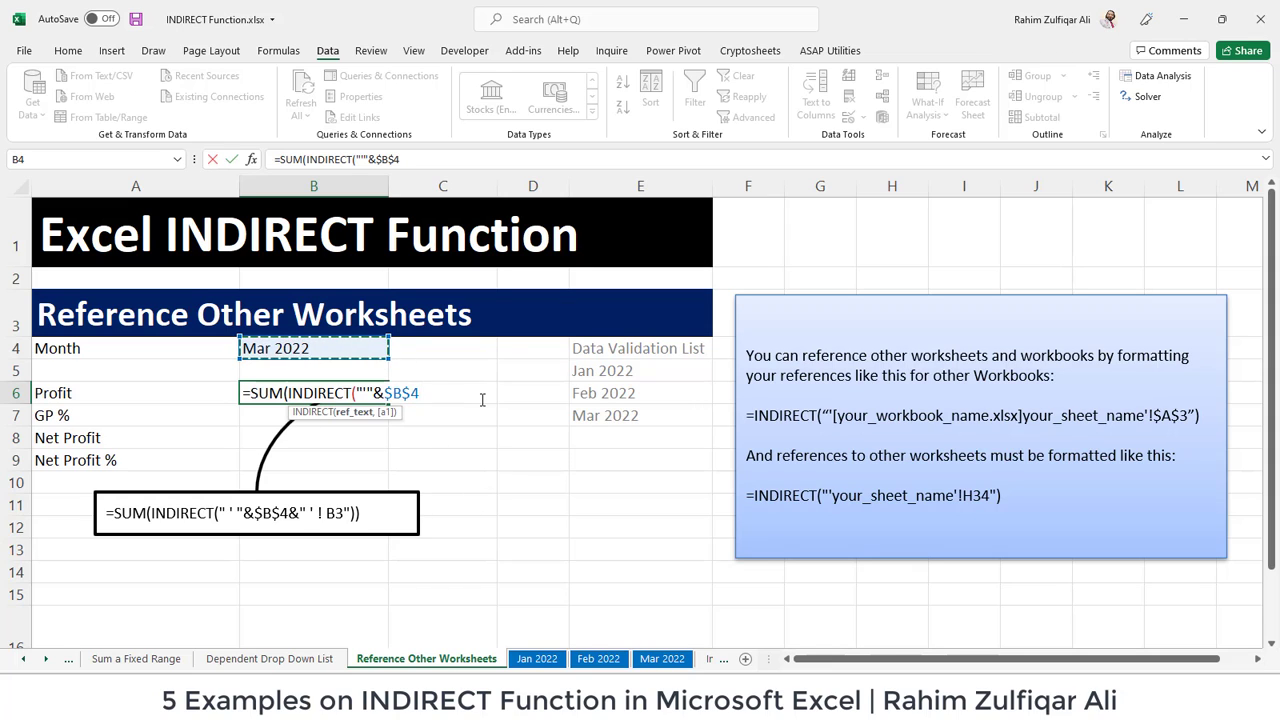
pyautogui.write('&')
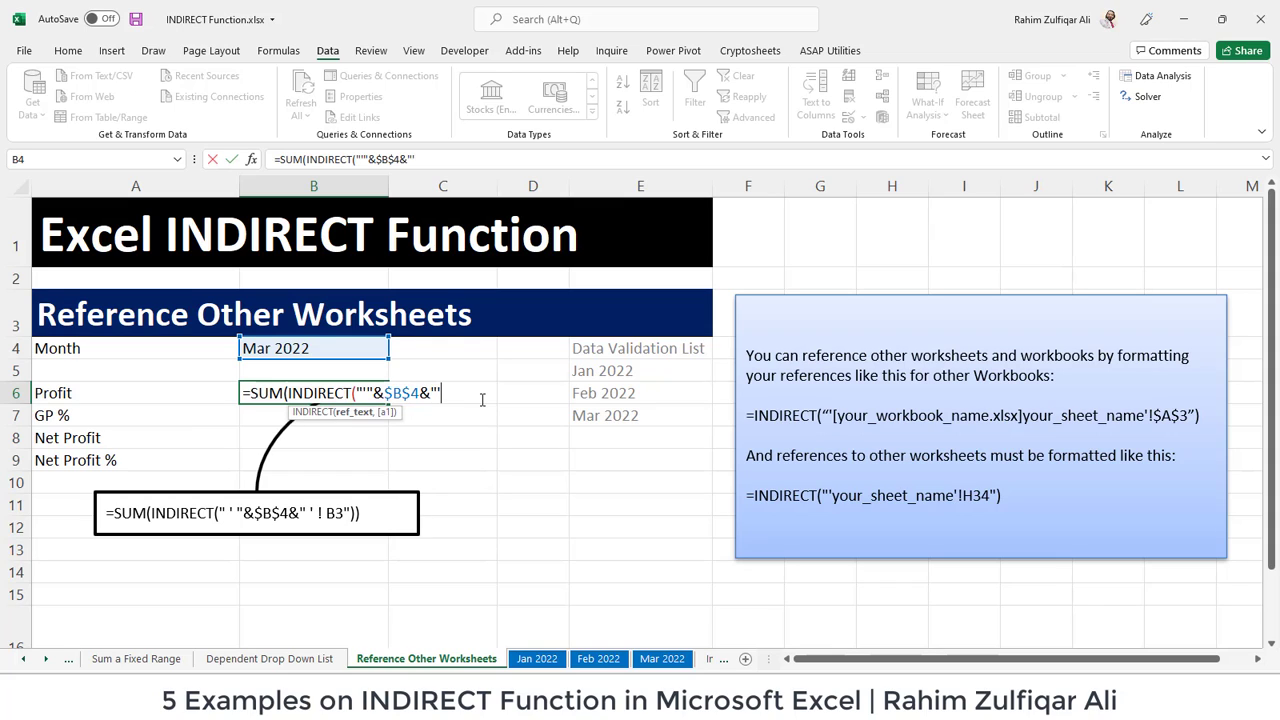
pyautogui.write('!')
pyautogui.write('b')
pyautogui.write('3')
pyautogui.write('"))')
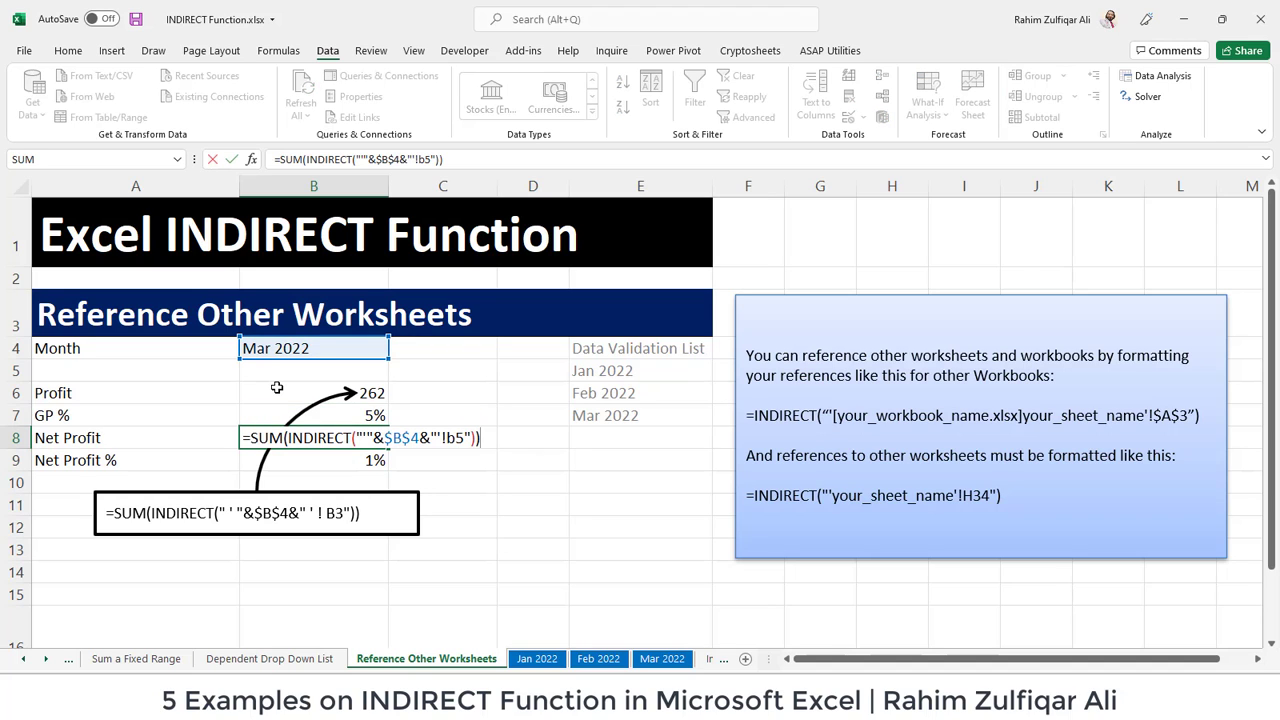
# Enter the same SUM(INDIRECT) formula with reference b5 for Net Profit in B8 and b6 for Net Profit % in B9.
pyautogui.press('Return')
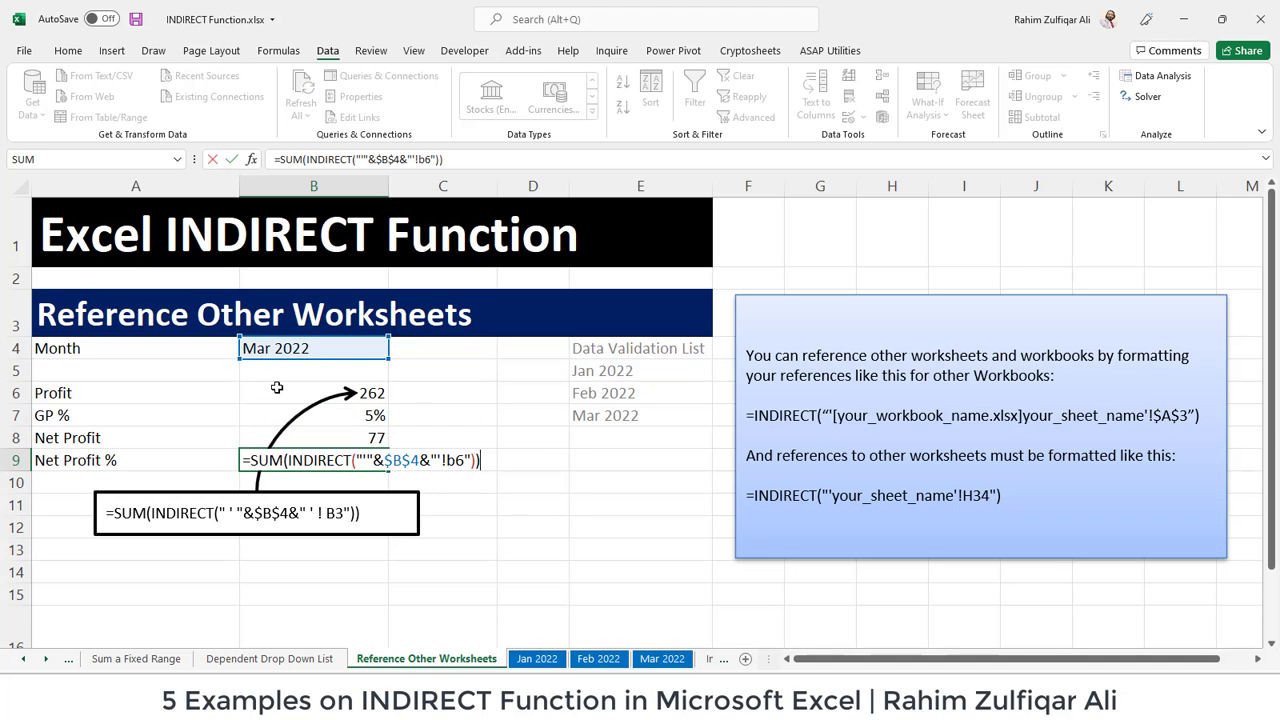
pyautogui.press('Return')
# Choose Jan 2022 from the month drop-down list in B4 to test the formulas.
pyautogui.press('Up')
pyautogui.press('Up')
pyautogui.press('Up')
pyautogui.press('Up')
pyautogui.press('Up')
pyautogui.press('Up')
pyautogui.press('Up')
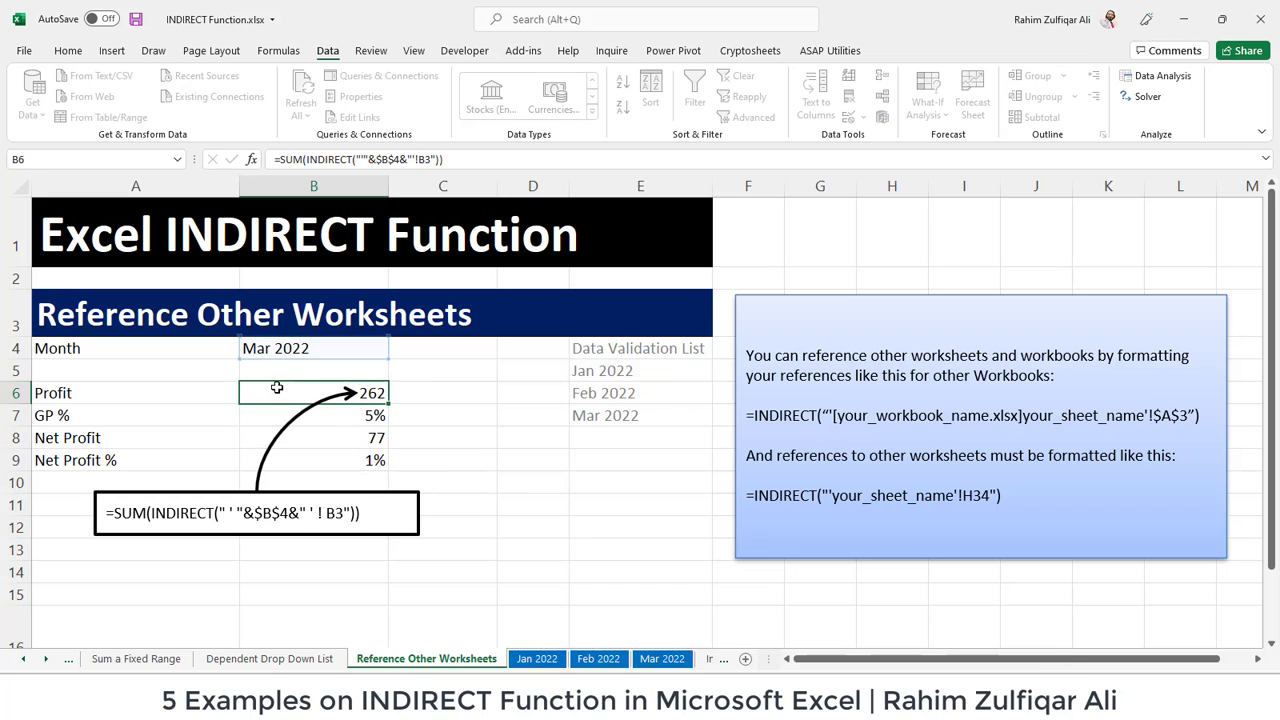
pyautogui.press('Down')
pyautogui.hotkey('alt', 'Down')
pyautogui.press('Up')
pyautogui.press('Up')
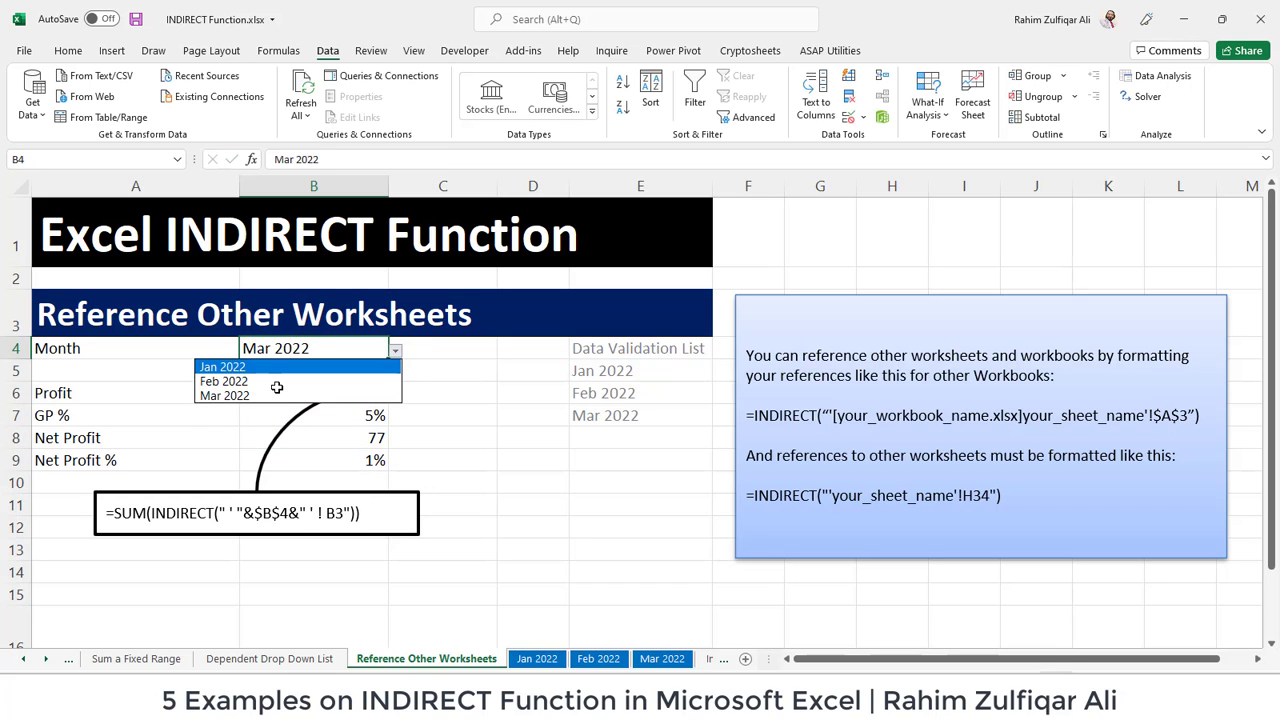
pyautogui.press('Return')
# Choose another month from the drop-down list in B4 to test the formulas.
pyautogui.click(277, 387)
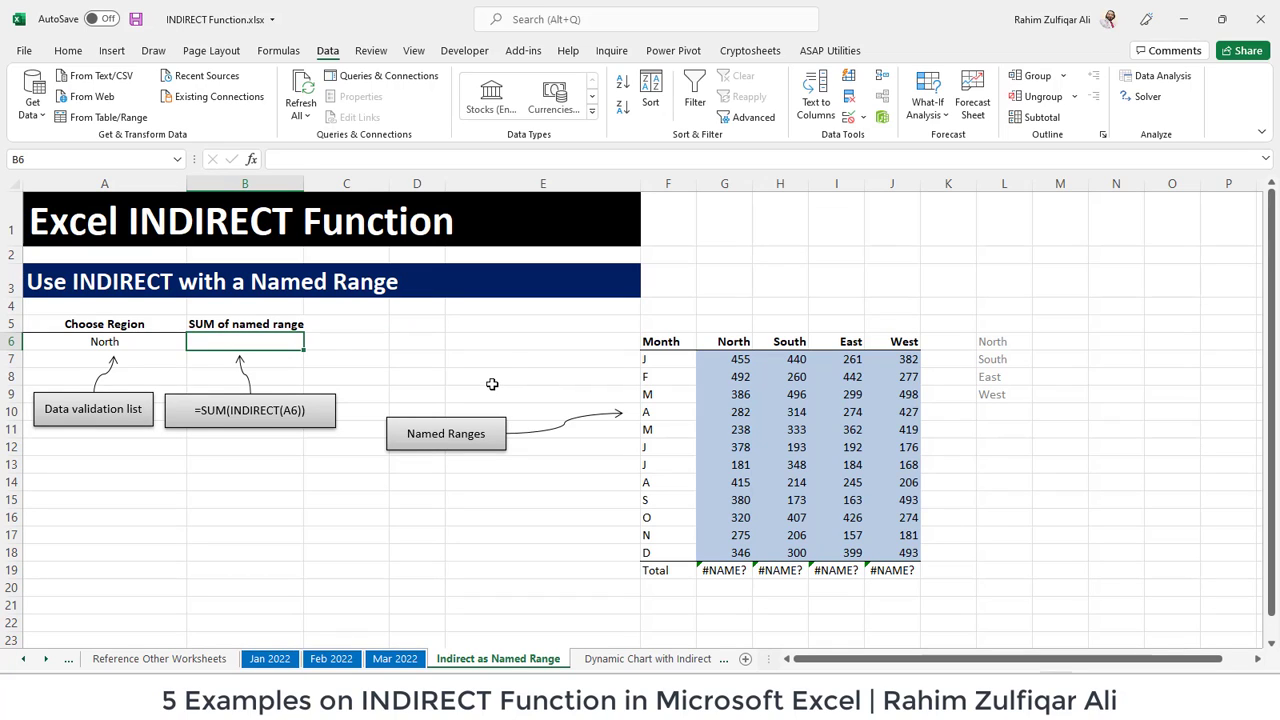
# On the Indirect as Named Range sheet, create named ranges from the region table G6:J18, using the top row as names.
pyautogui.click(735, 361)
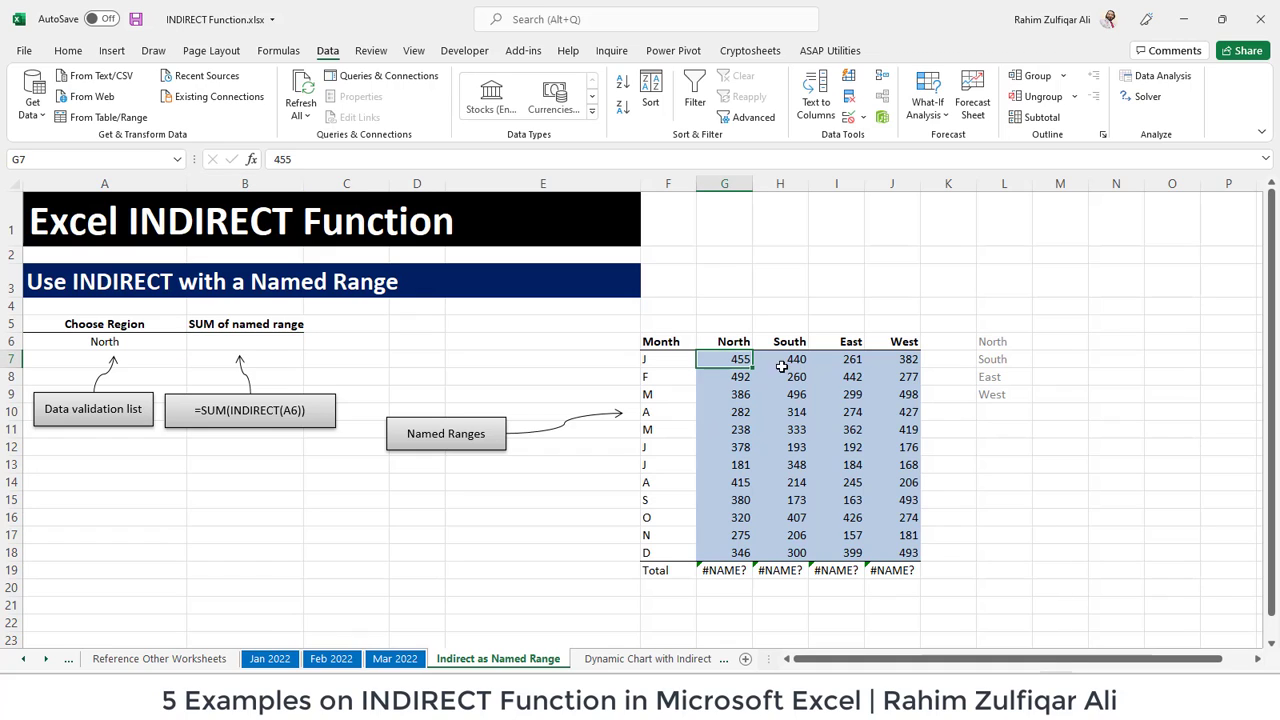
pyautogui.click(676, 360)
pyautogui.moveTo(668, 362); pyautogui.dragTo(667, 555)
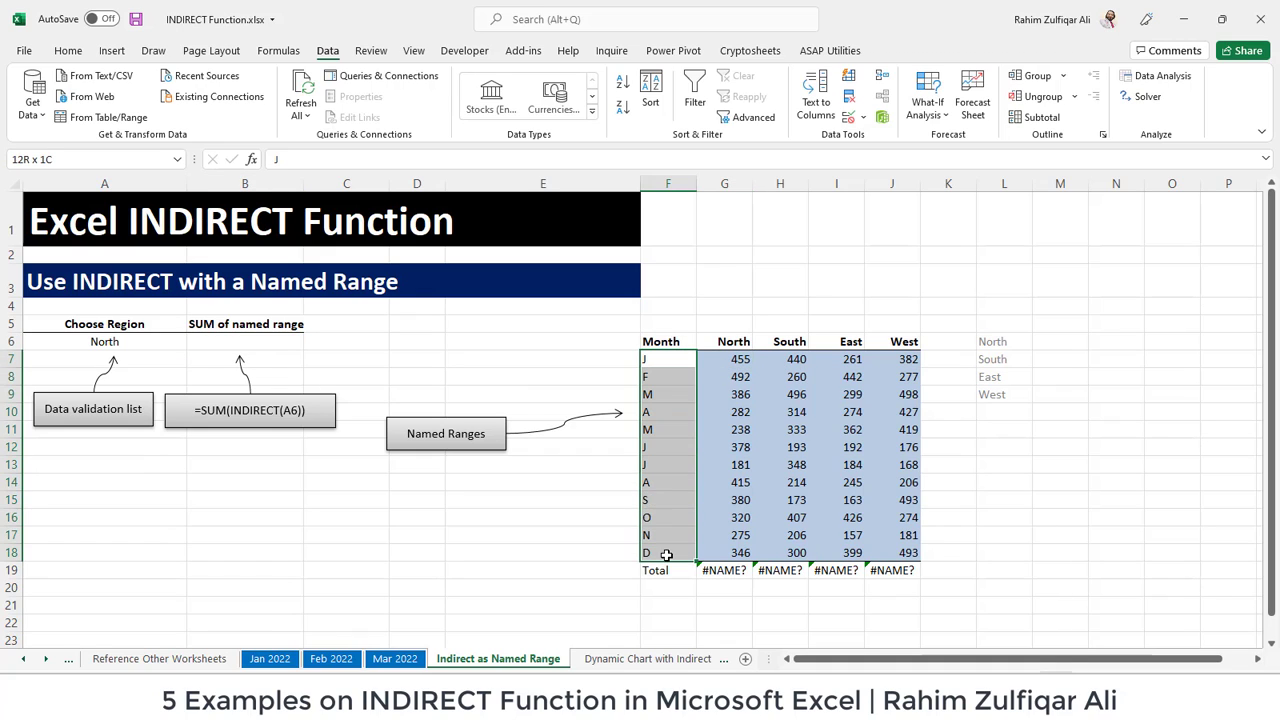
pyautogui.click(721, 355)
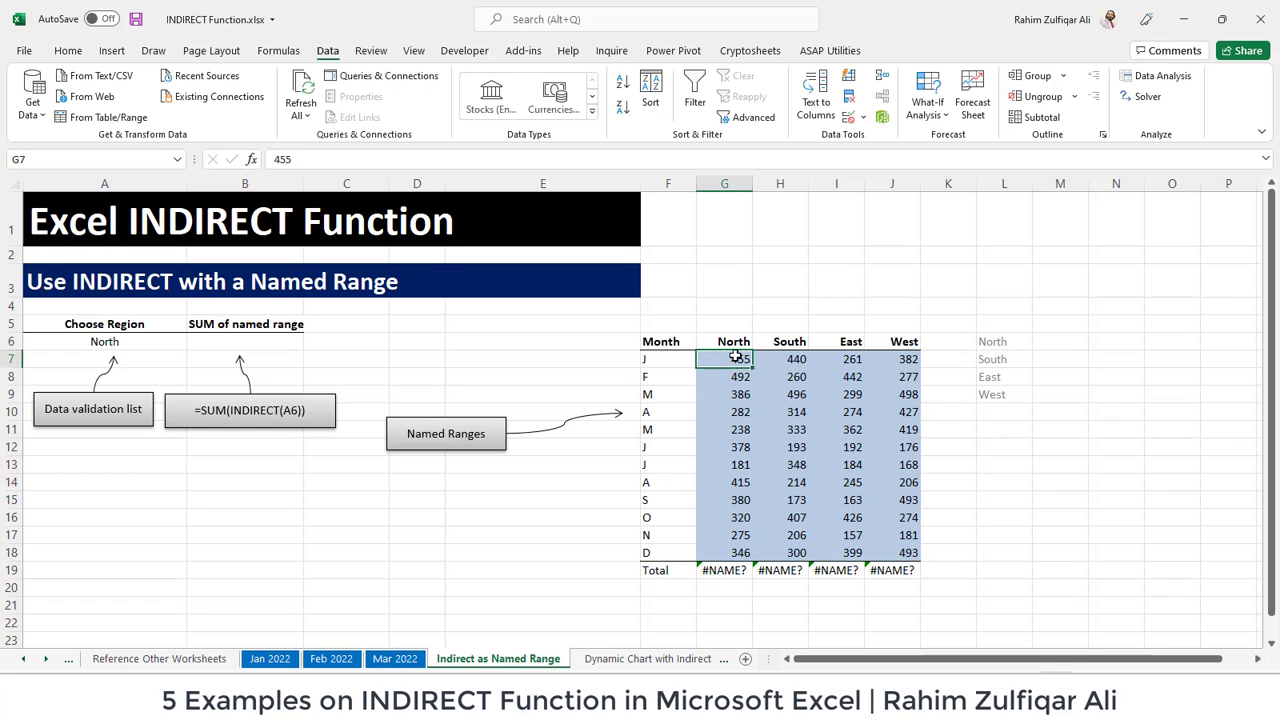
pyautogui.moveTo(731, 343); pyautogui.dragTo(893, 553)
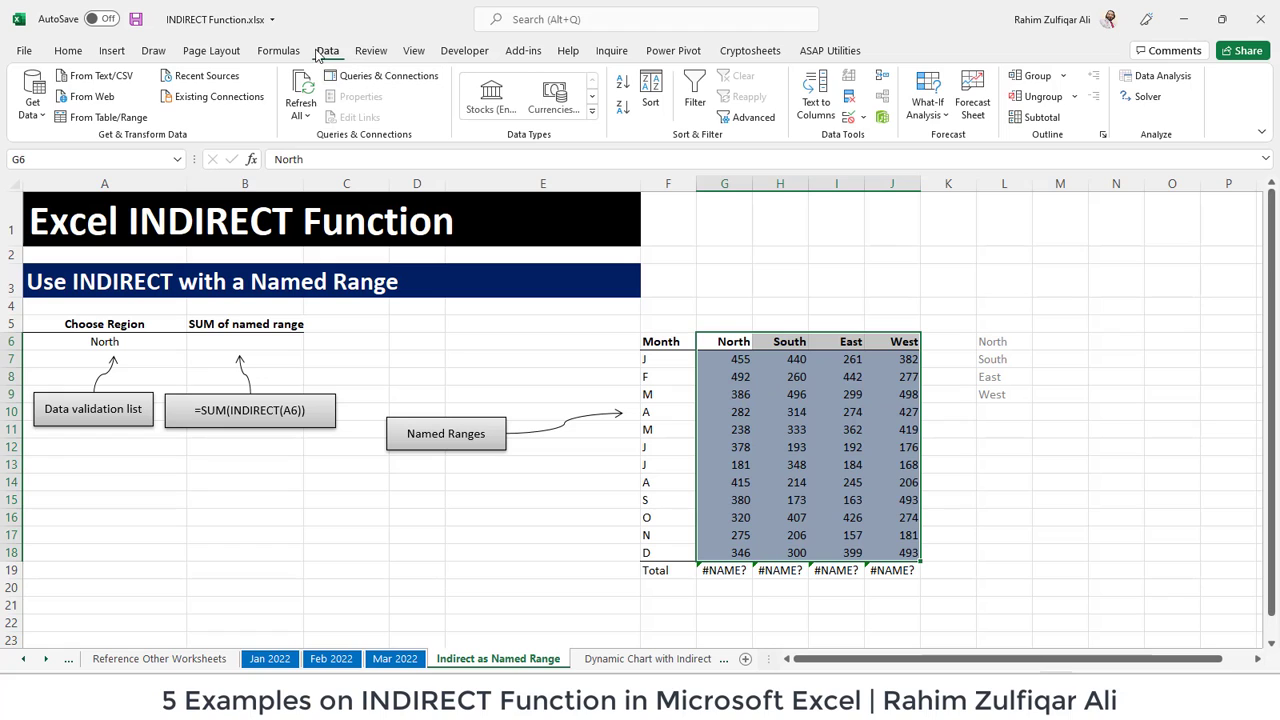
pyautogui.click(279, 50)
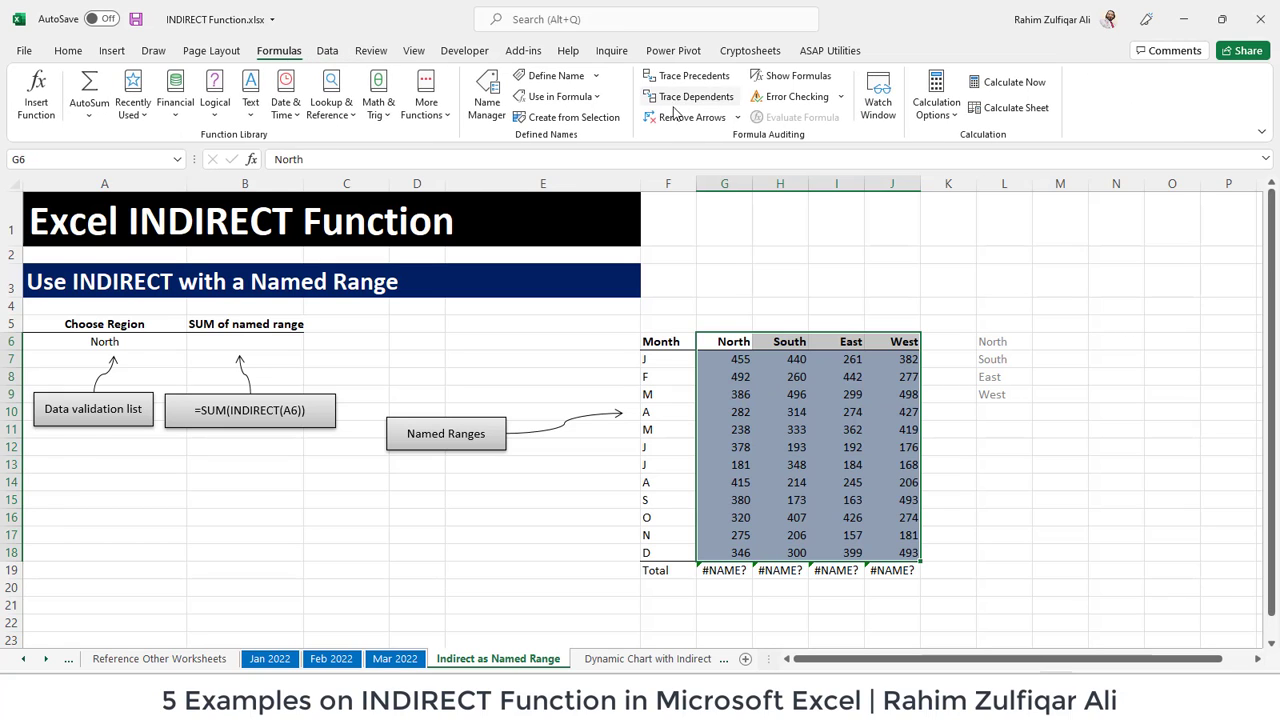
pyautogui.click(580, 117)
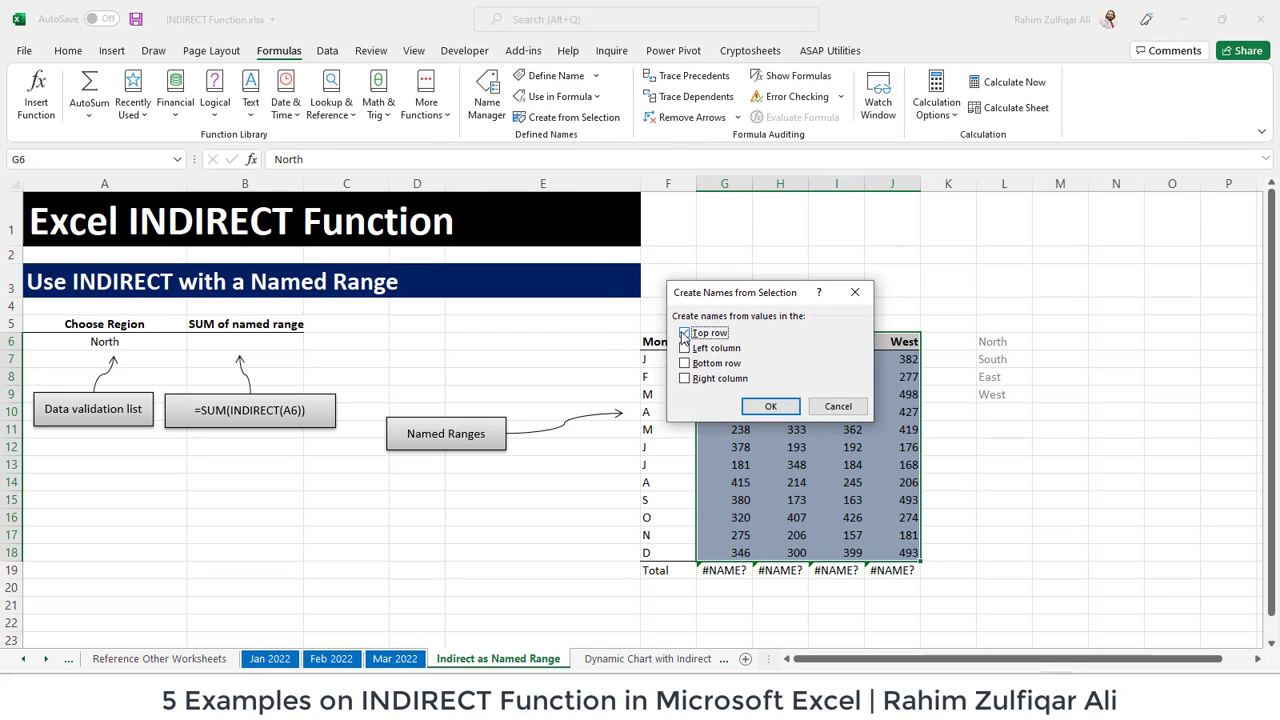
pyautogui.click(770, 405)
pyautogui.click(750, 411)
# Examine the named-range SUM formulas in the Total row for North, South, East and West.
pyautogui.click(737, 570)
pyautogui.write('=SUM(North)')
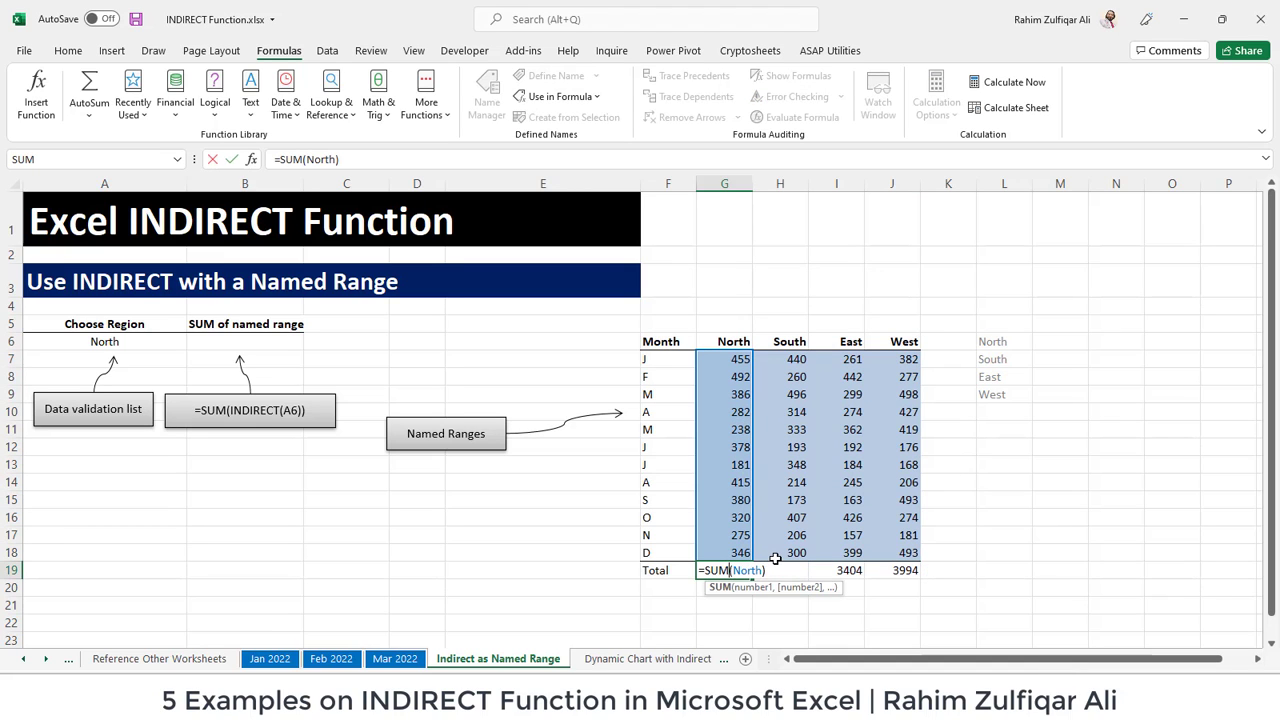
pyautogui.press('Left')
pyautogui.press('Left')
pyautogui.press('Left')
pyautogui.press('Left')
pyautogui.press('Tab')
pyautogui.press('F2')
pyautogui.press('Tab')
pyautogui.press('F2')
pyautogui.press('Tab')
pyautogui.press('F2')
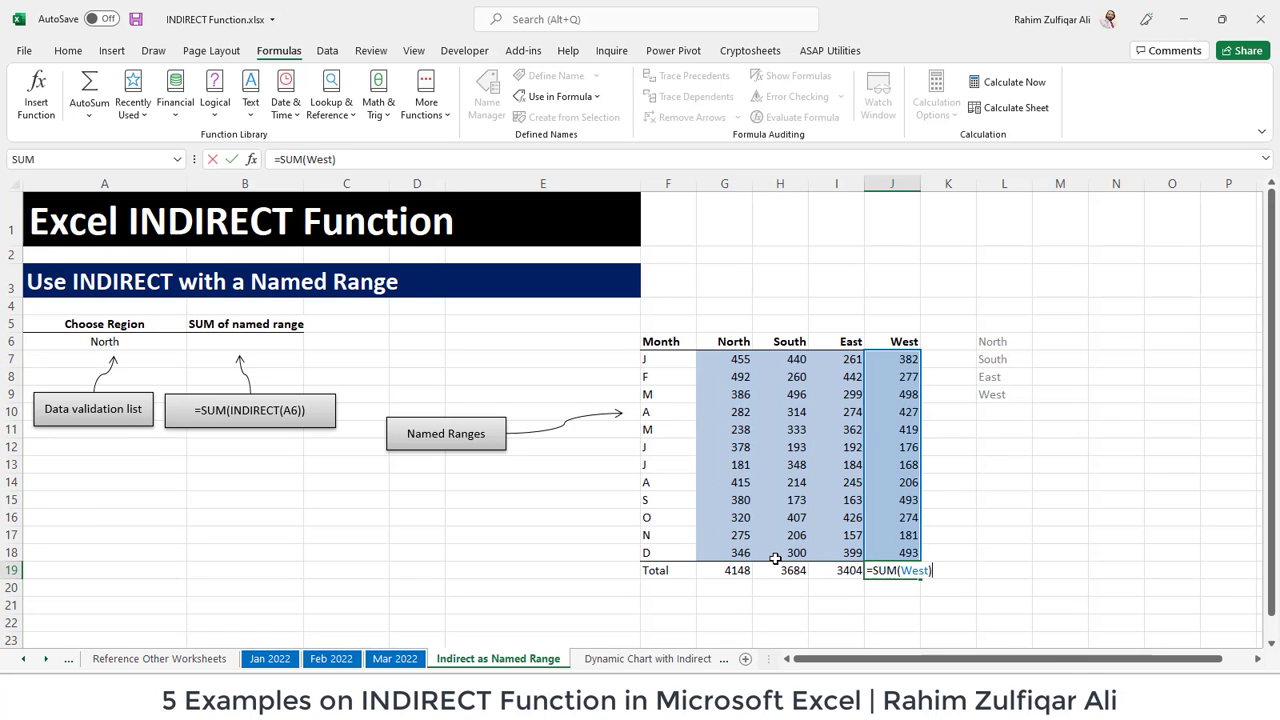
pyautogui.press('Return')
# Test the Choose Region drop-down list in A6 by choosing South and East, and finish on South.
pyautogui.press('Left')
pyautogui.press('Left')
pyautogui.press('Left')
pyautogui.press('Left')
pyautogui.press('Up')
pyautogui.press('Up')
pyautogui.press('Up')
pyautogui.press('Up')
pyautogui.press('Up')
pyautogui.press('Up')
pyautogui.press('Up')
pyautogui.press('Up')
pyautogui.press('Up')
pyautogui.press('Up')
pyautogui.press('Up')
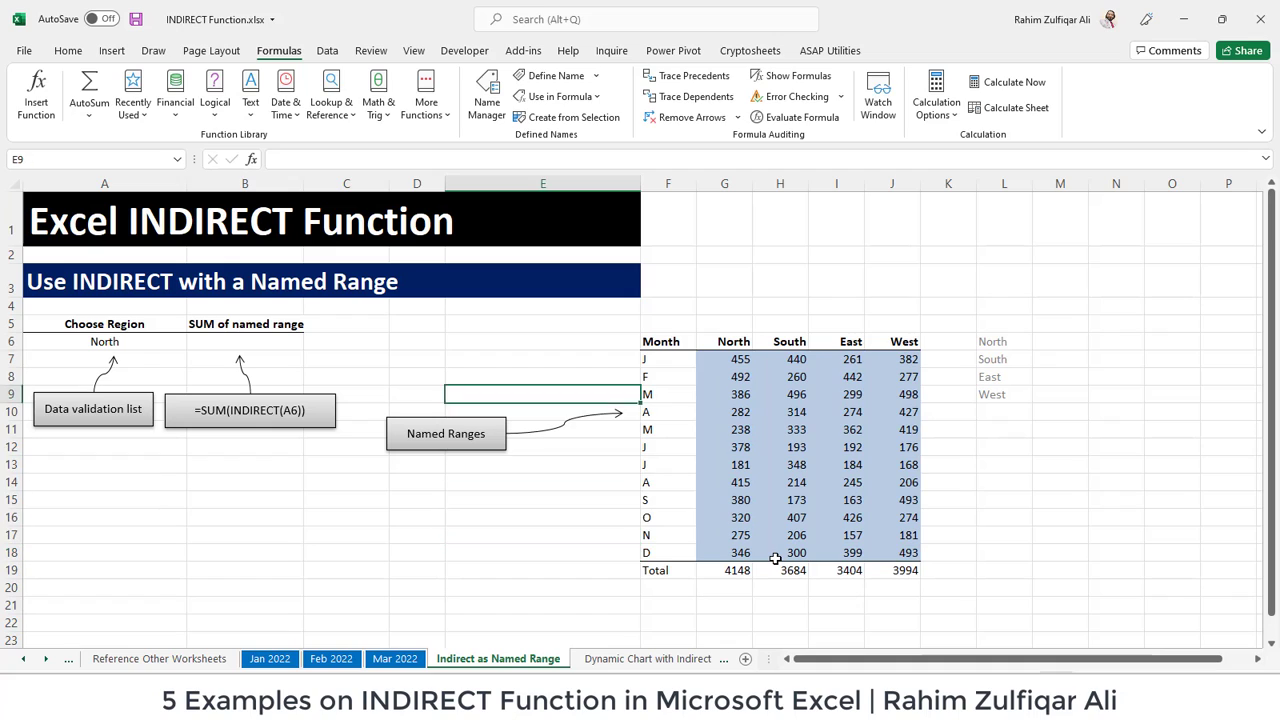
pyautogui.press('Left')
pyautogui.press('Left')
pyautogui.press('Left')
pyautogui.press('Up')
pyautogui.press('Up')
pyautogui.press('Left')
pyautogui.press('Up')
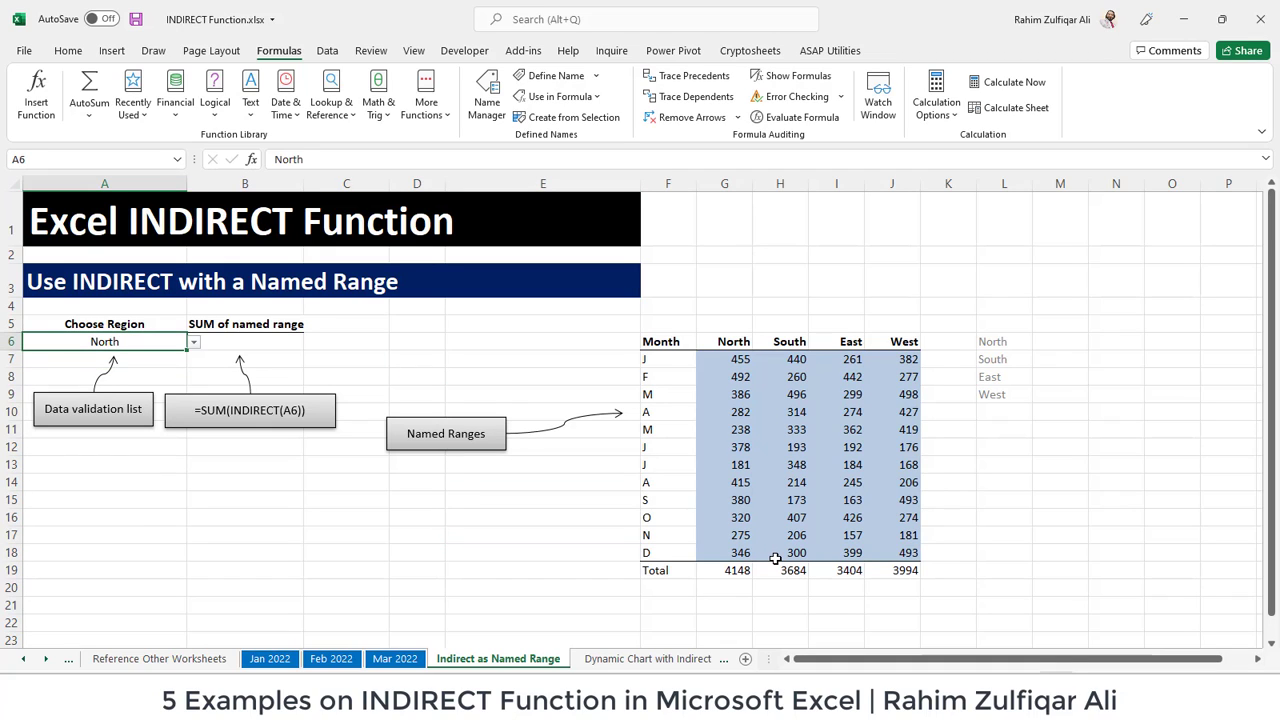
pyautogui.hotkey('alt', 'Down')
pyautogui.press('Down')
pyautogui.press('Down')
pyautogui.press('Up')
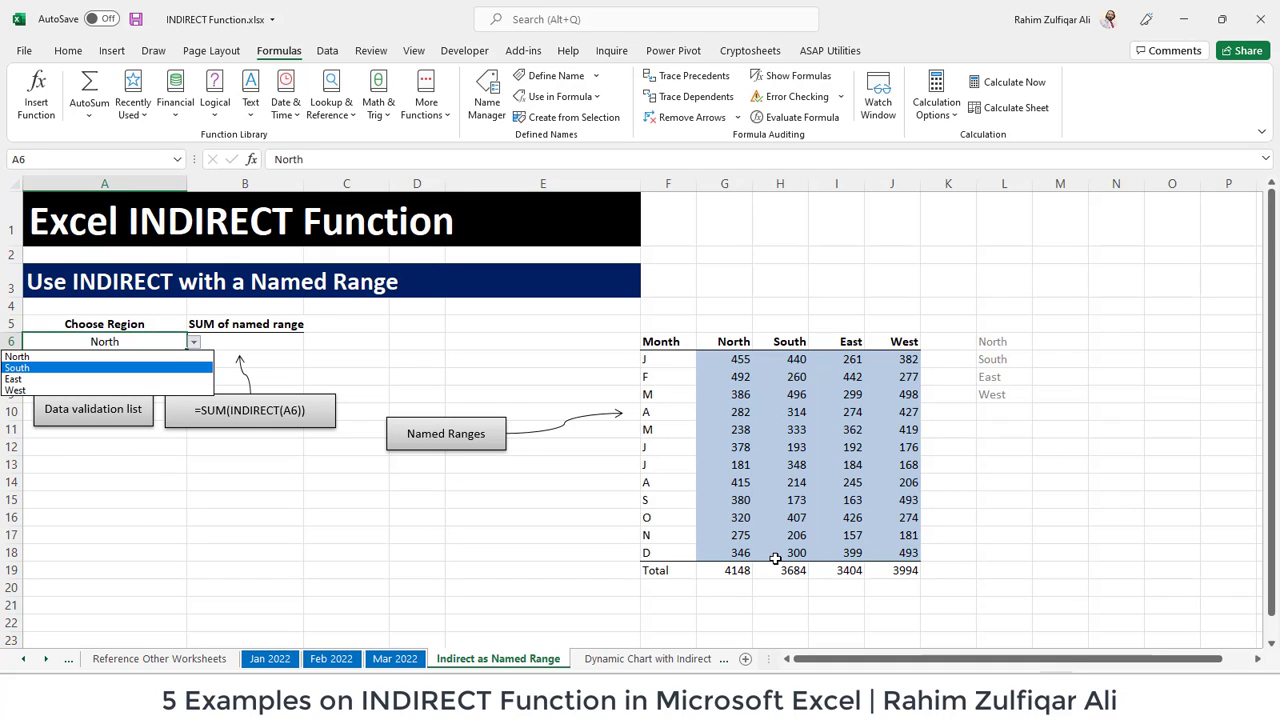
pyautogui.press('Return')
pyautogui.hotkey('alt', 'Down')
pyautogui.press('Down')
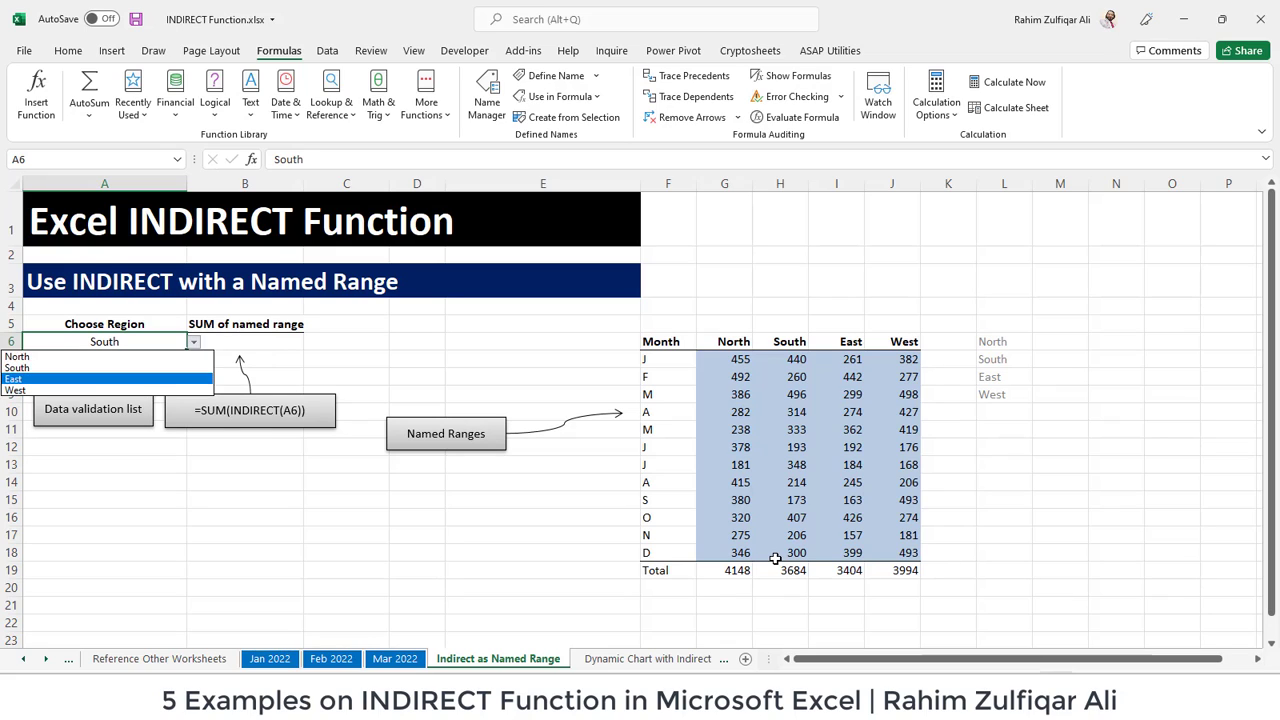
pyautogui.press('Return')
pyautogui.press('Right')
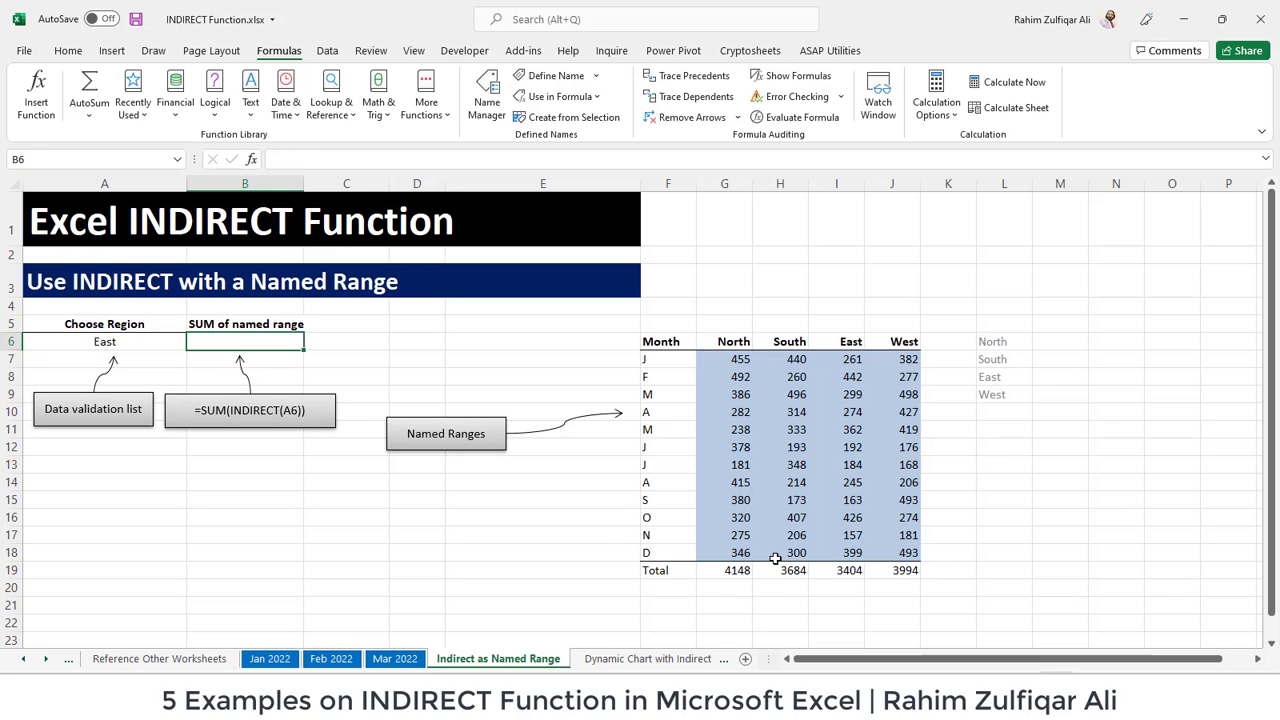
pyautogui.click(137, 338)
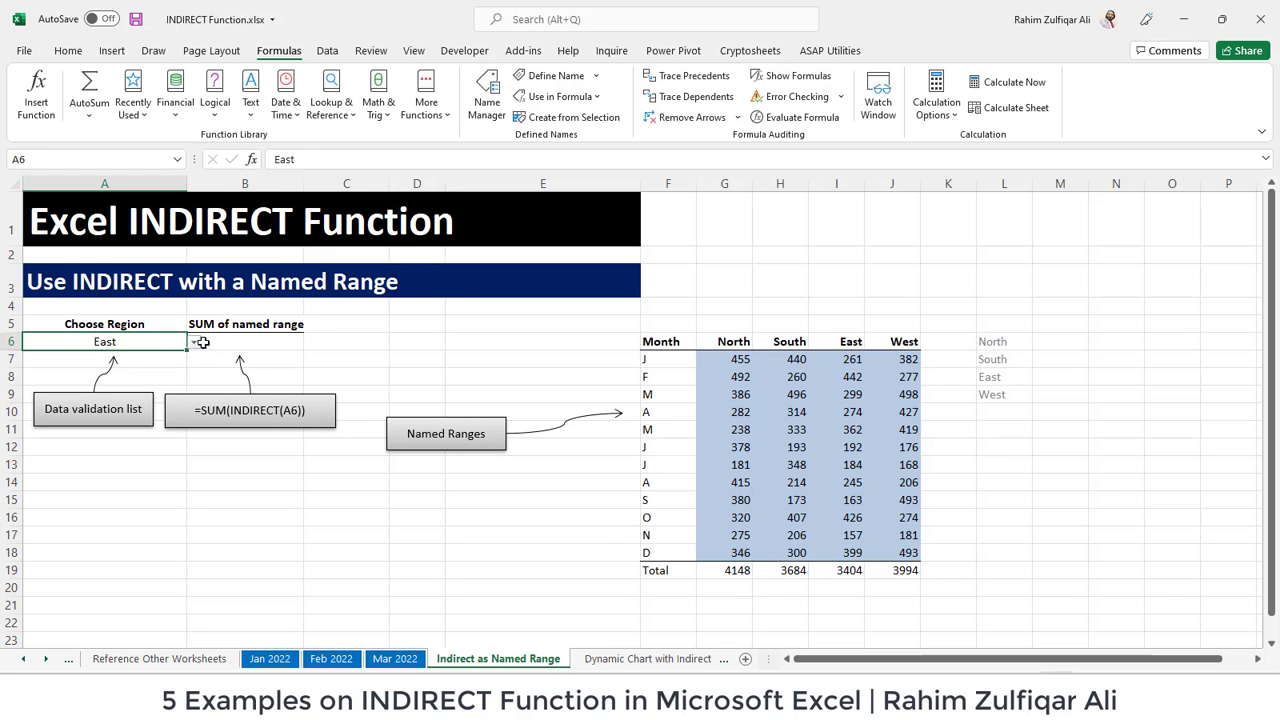
pyautogui.click(195, 342)
pyautogui.click(130, 367)
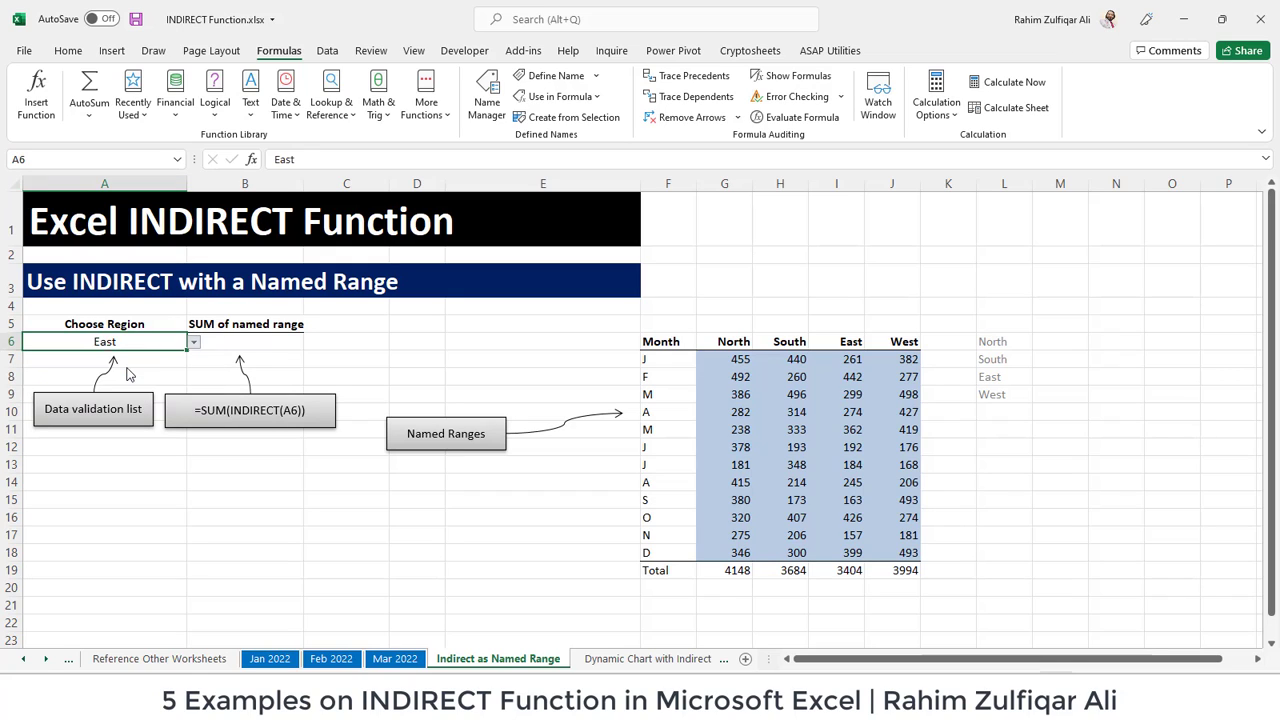
# Enter =SUM(INDIRECT(A6)) in B6 to sum the named range of the chosen region.
pyautogui.click(218, 347)
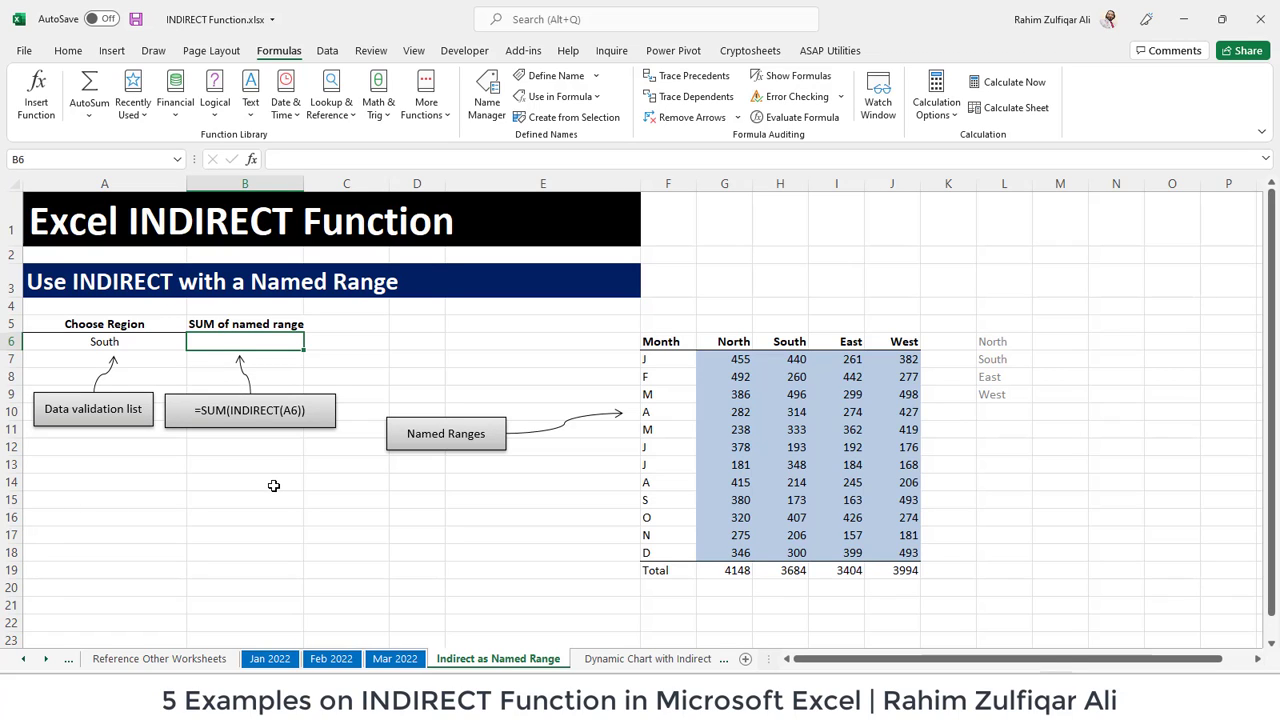
pyautogui.write('=')
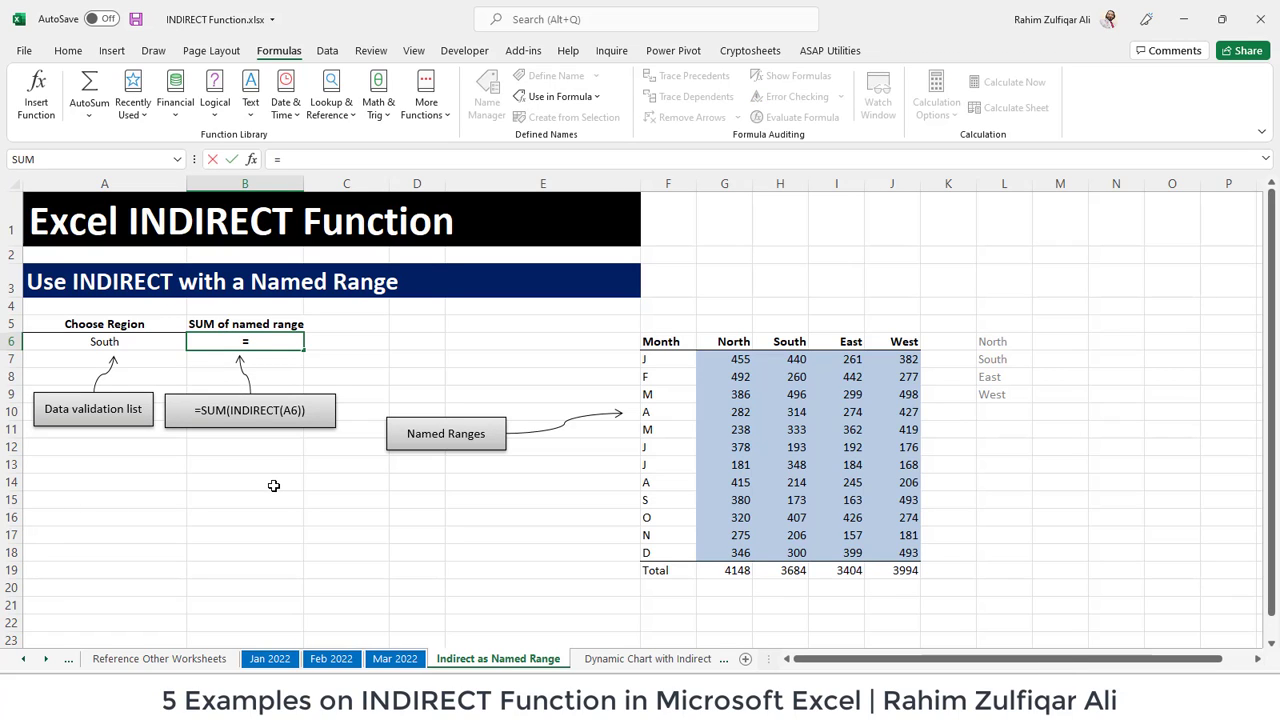
pyautogui.write('su')
pyautogui.press('Tab')
pyautogui.write('ind')
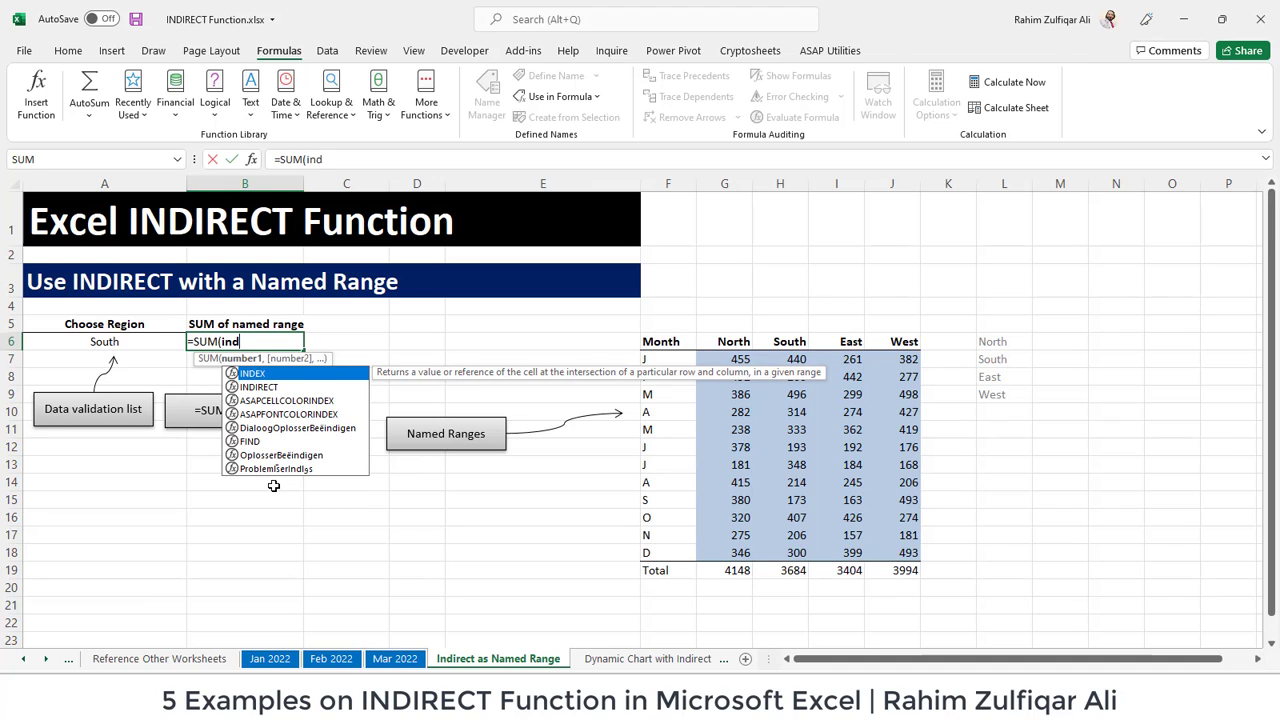
pyautogui.press('Down')
pyautogui.press('Tab')
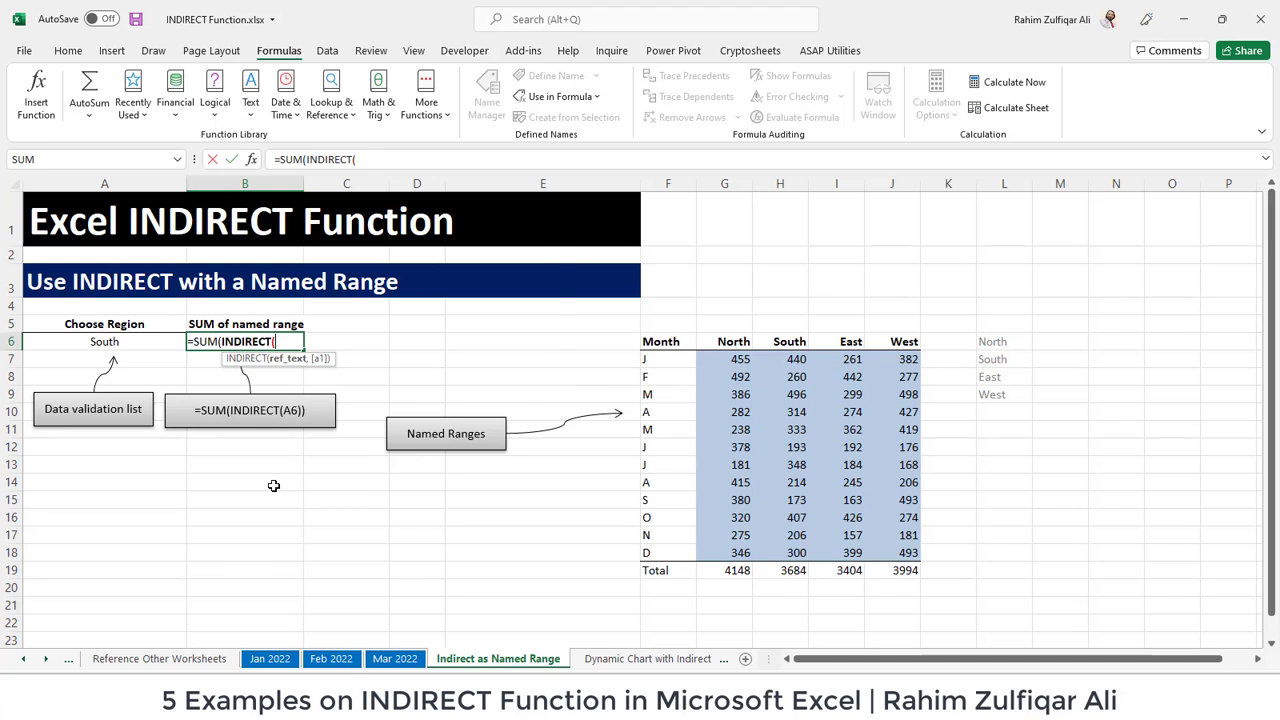
pyautogui.press('Left')
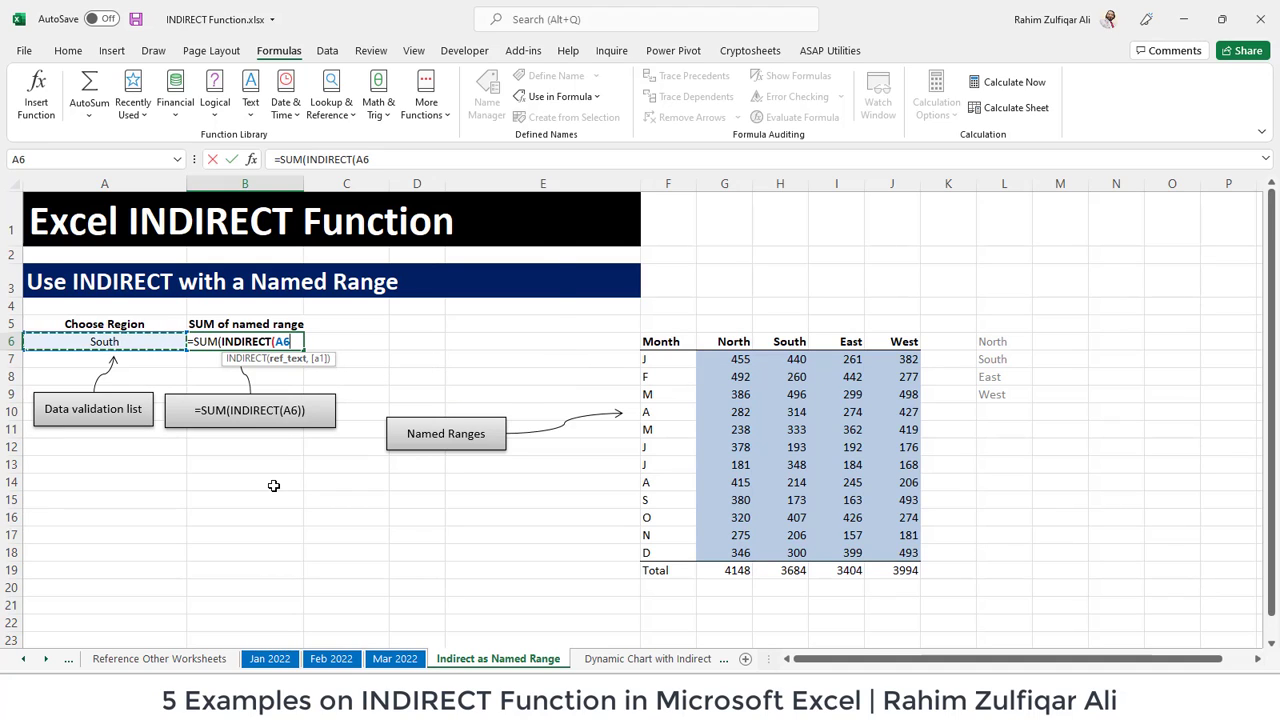
pyautogui.write('))')
pyautogui.press('Return')
# Test the sum formula by choosing East, North and other regions from the drop-down list in A6, finishing on West.
pyautogui.press('Up')
pyautogui.press('Left')
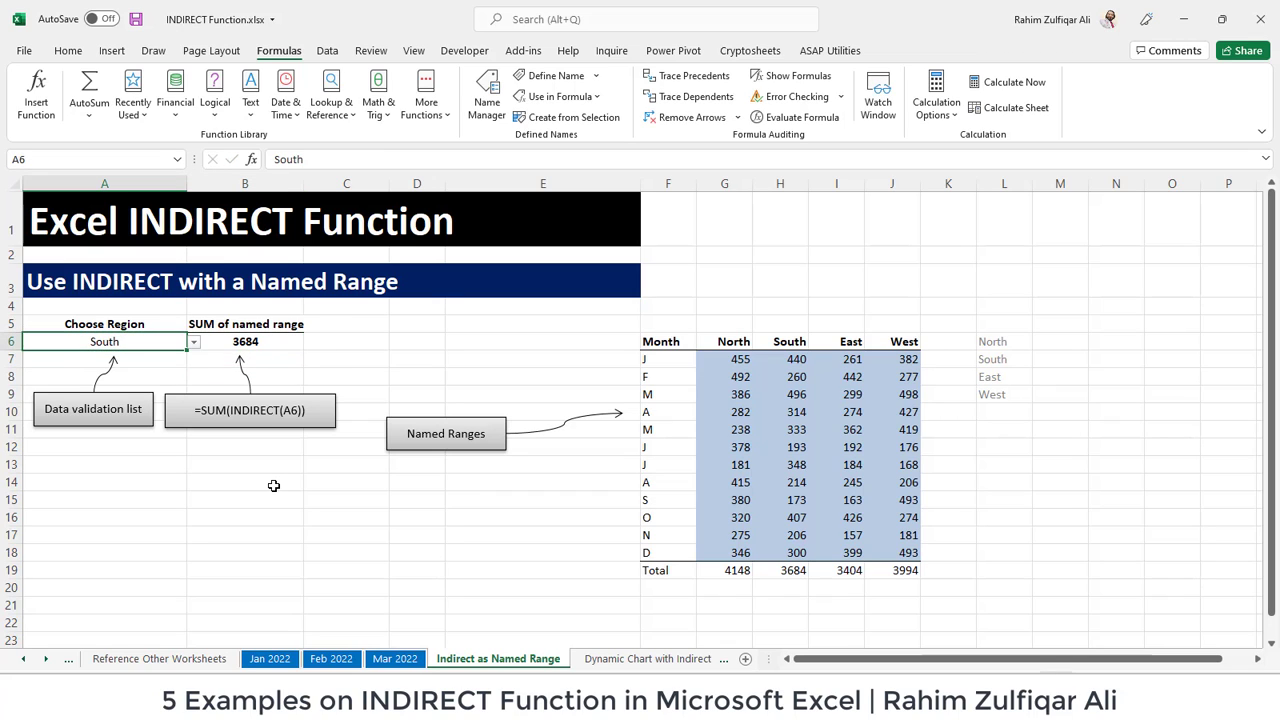
pyautogui.hotkey('alt', 'Down')
pyautogui.press('Down')
pyautogui.press('Return')
pyautogui.hotkey('alt', 'Down')
pyautogui.press('Up')
pyautogui.press('Up')
pyautogui.press('Return')
pyautogui.hotkey('alt', 'Down')
pyautogui.press('Down')
pyautogui.press('Down')
pyautogui.press('Down')
pyautogui.press('Return')
pyautogui.hotkey('alt', 'Down')
pyautogui.press('Up')
pyautogui.press('Up')
pyautogui.press('Up')
pyautogui.press('Return')
pyautogui.hotkey('alt', 'Down')
pyautogui.press('Down')
pyautogui.press('Down')
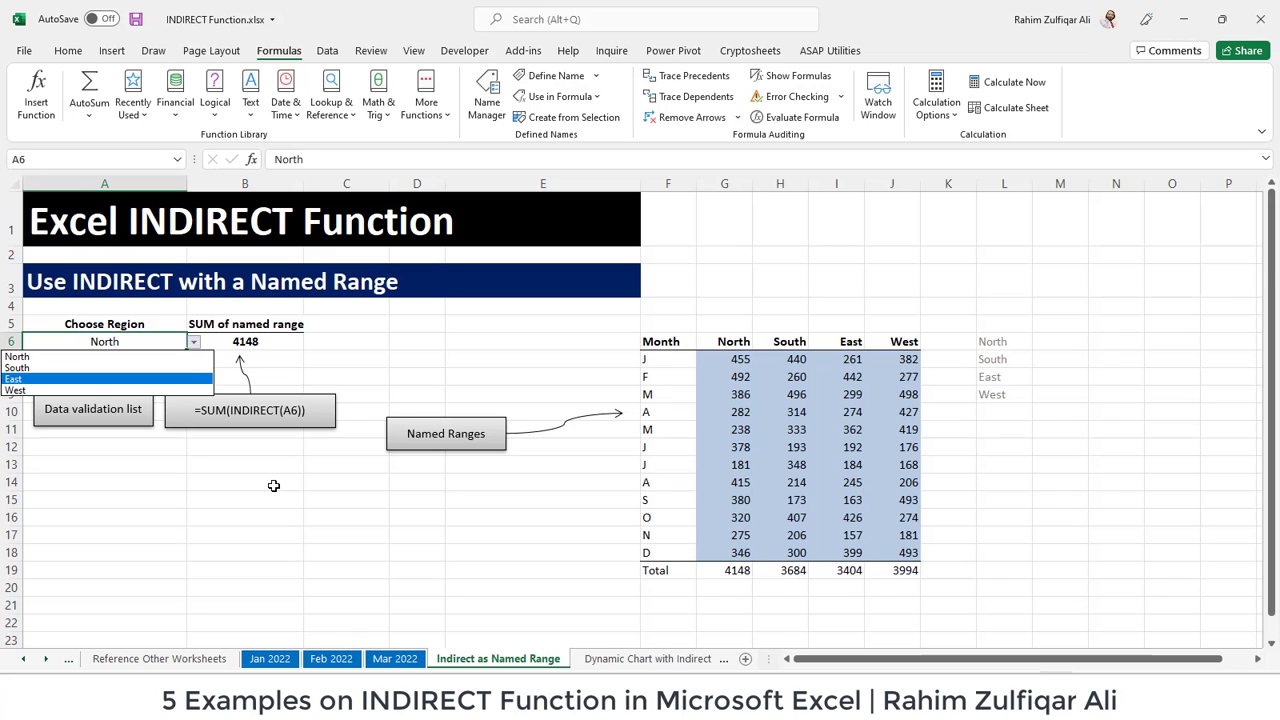
pyautogui.press('Return')
pyautogui.hotkey('alt', 'Down')
pyautogui.press('Down')
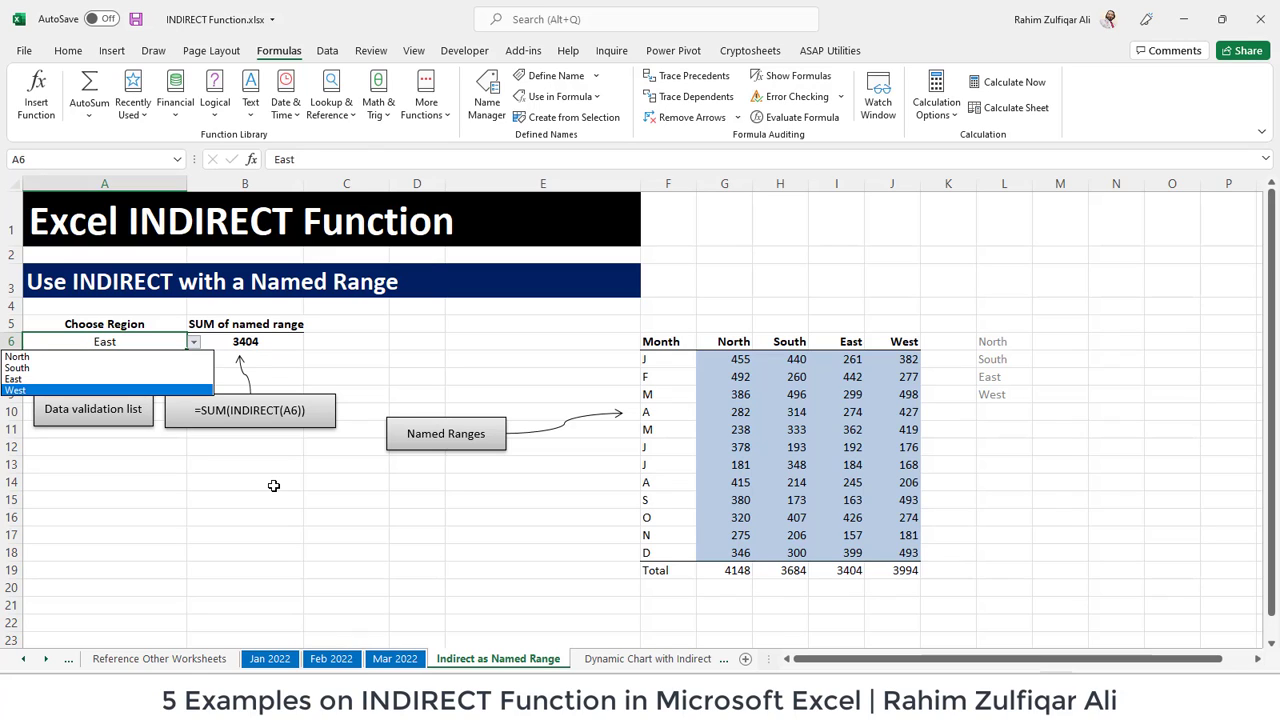
pyautogui.press('Return')
# Examine the formula in B6 and its reference to the region cell.
pyautogui.press('Right')
pyautogui.press('F2')
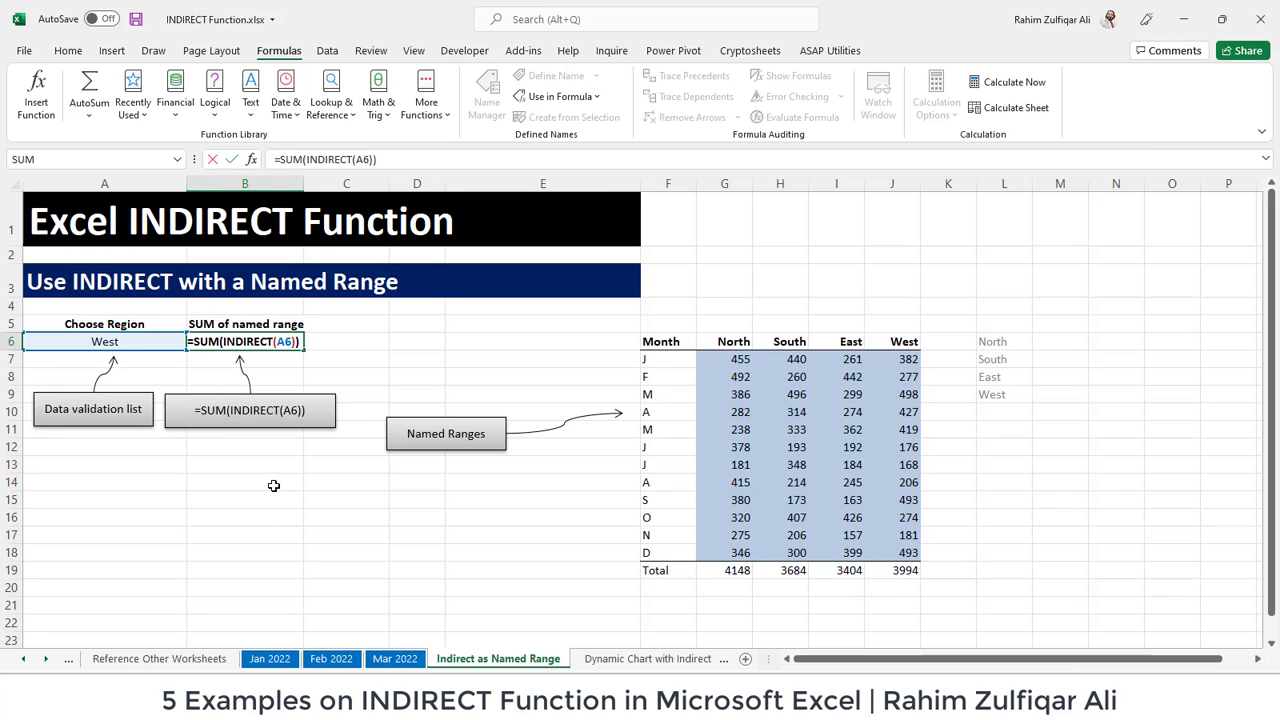
pyautogui.press('Escape')
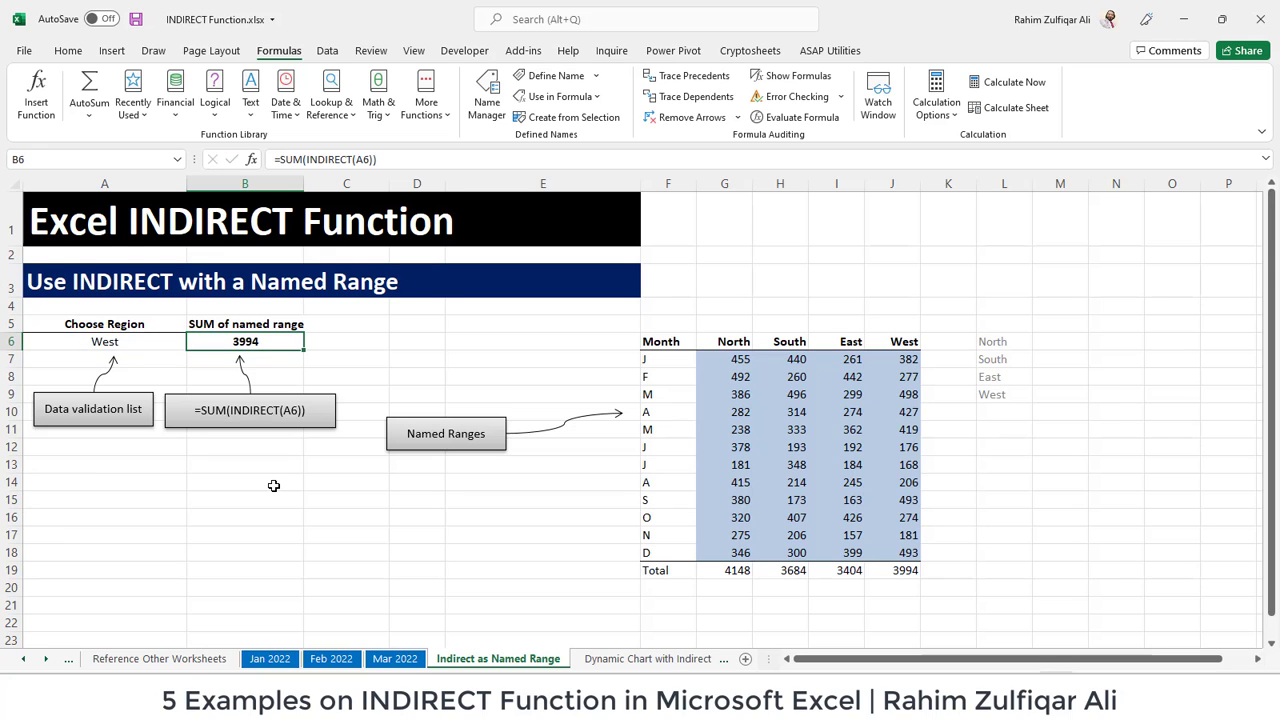
# Insert a combo box form control beside the "Choose your chart" heading in row 3 of the Dynamic Chart with Indirect sheet.
pyautogui.hotkey('ctrl', 'pagedown')
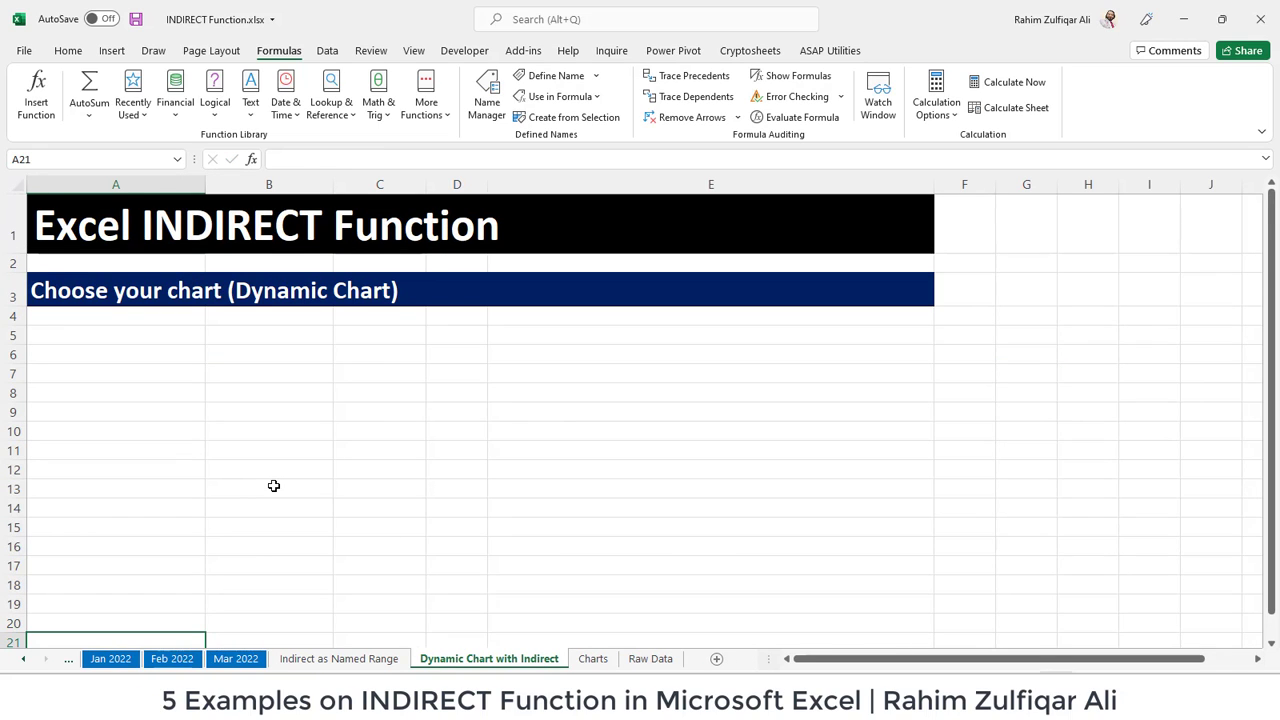
pyautogui.hotkey('ctrl', 'Home')
pyautogui.press('Down')
pyautogui.press('Down')
pyautogui.press('Down')
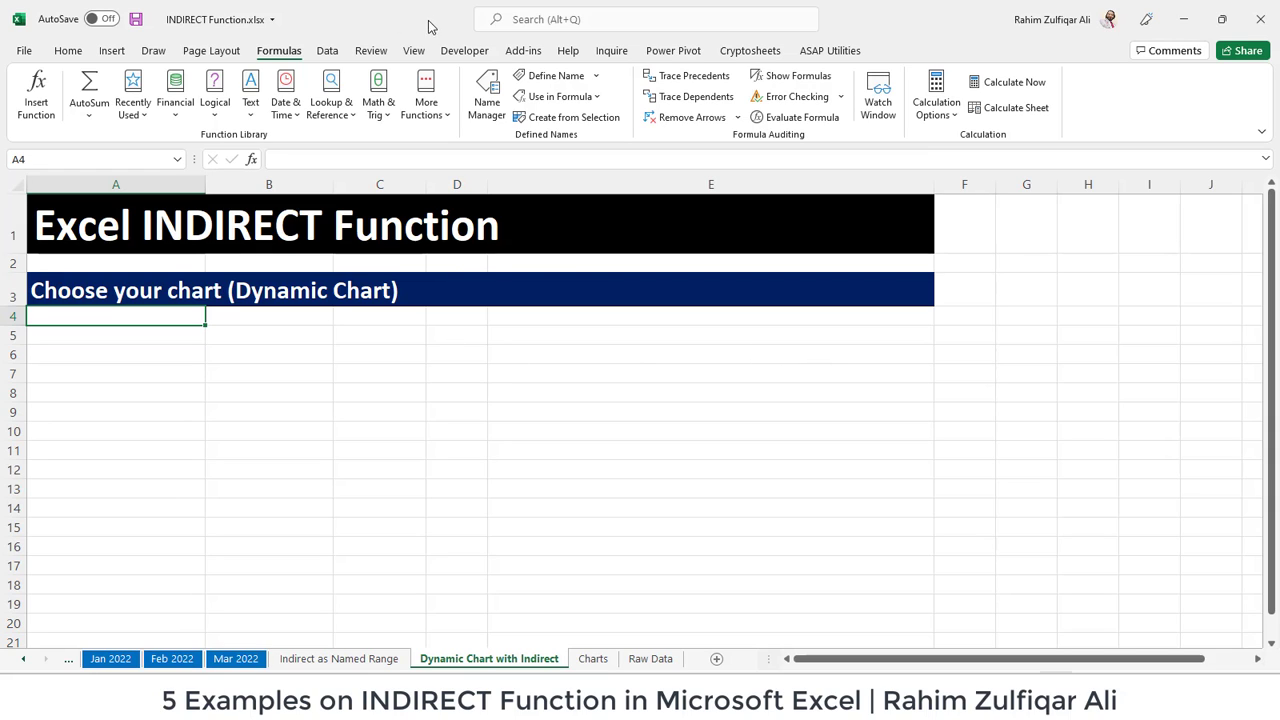
pyautogui.click(458, 54)
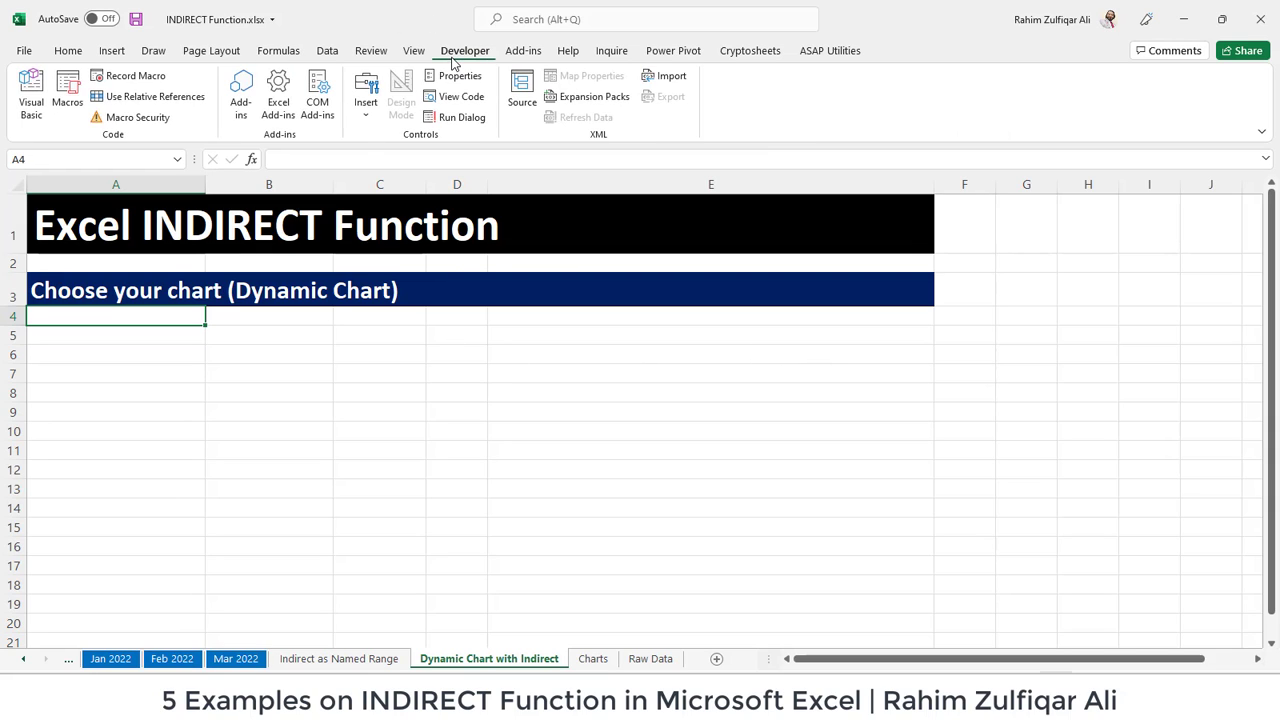
pyautogui.click(367, 112)
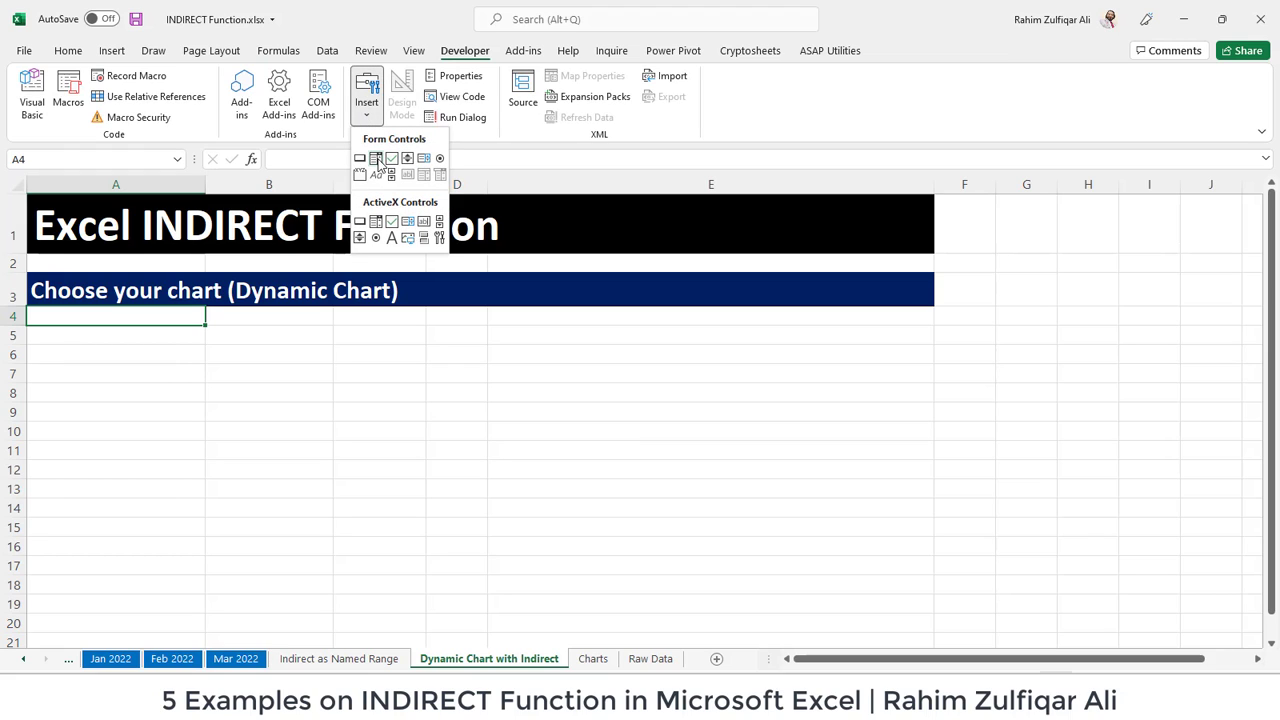
pyautogui.click(376, 159)
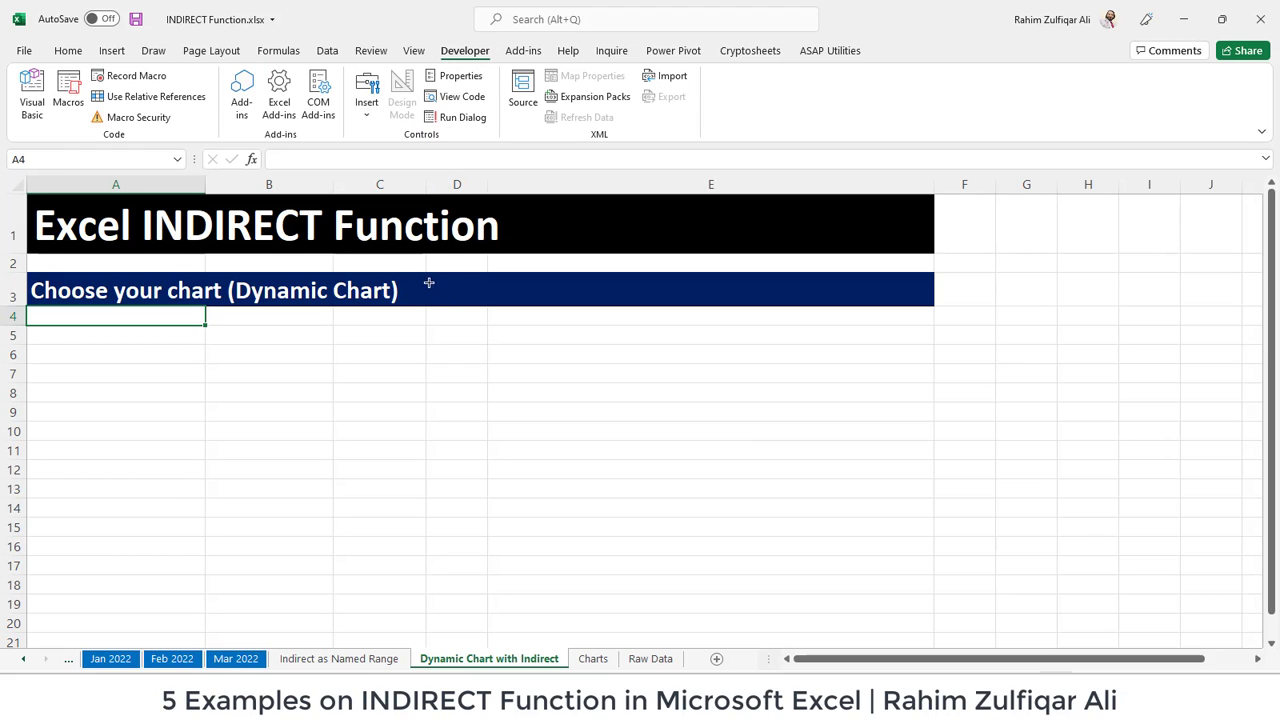
pyautogui.moveTo(429, 283); pyautogui.dragTo(594, 304)
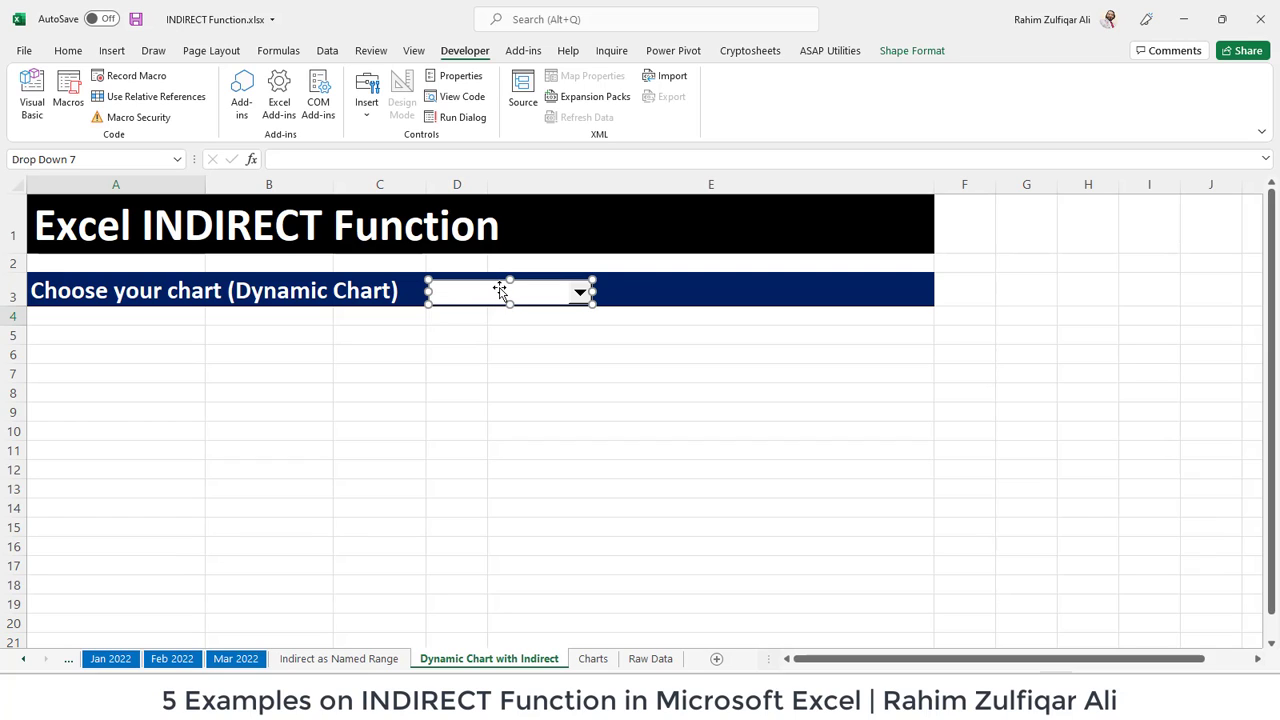
pyautogui.click(560, 316)
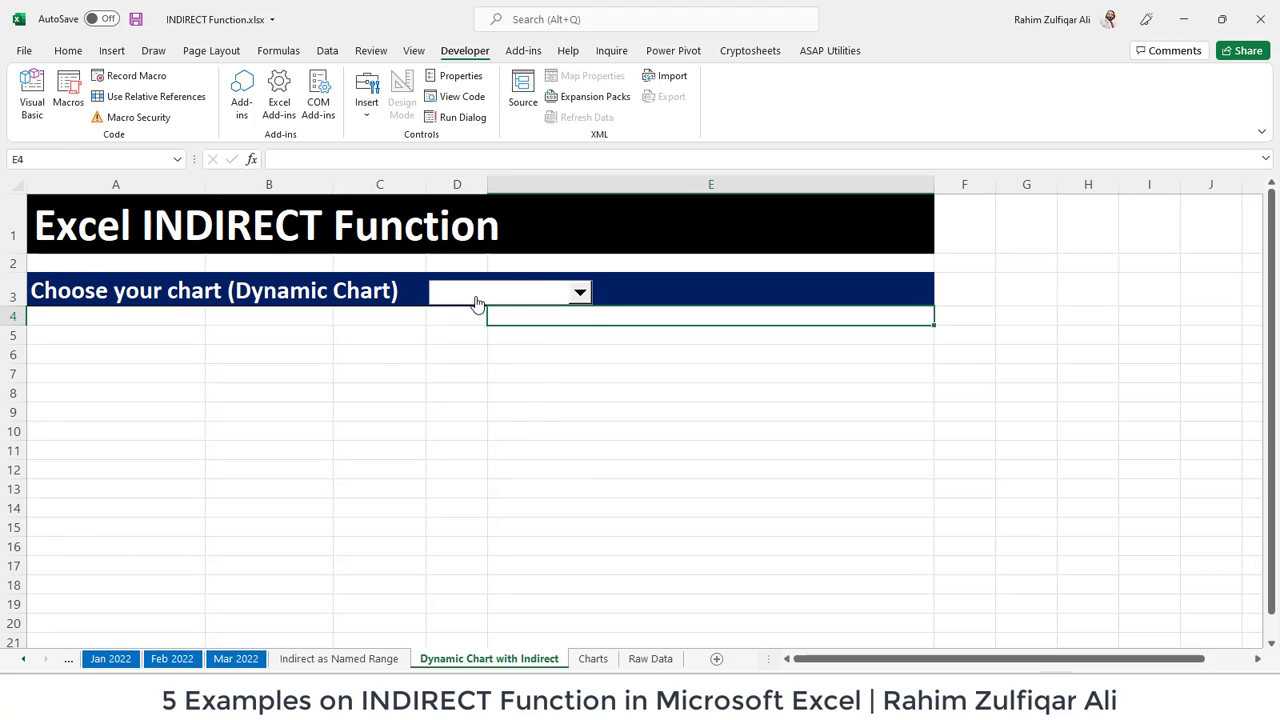
pyautogui.rightClick(475, 296)
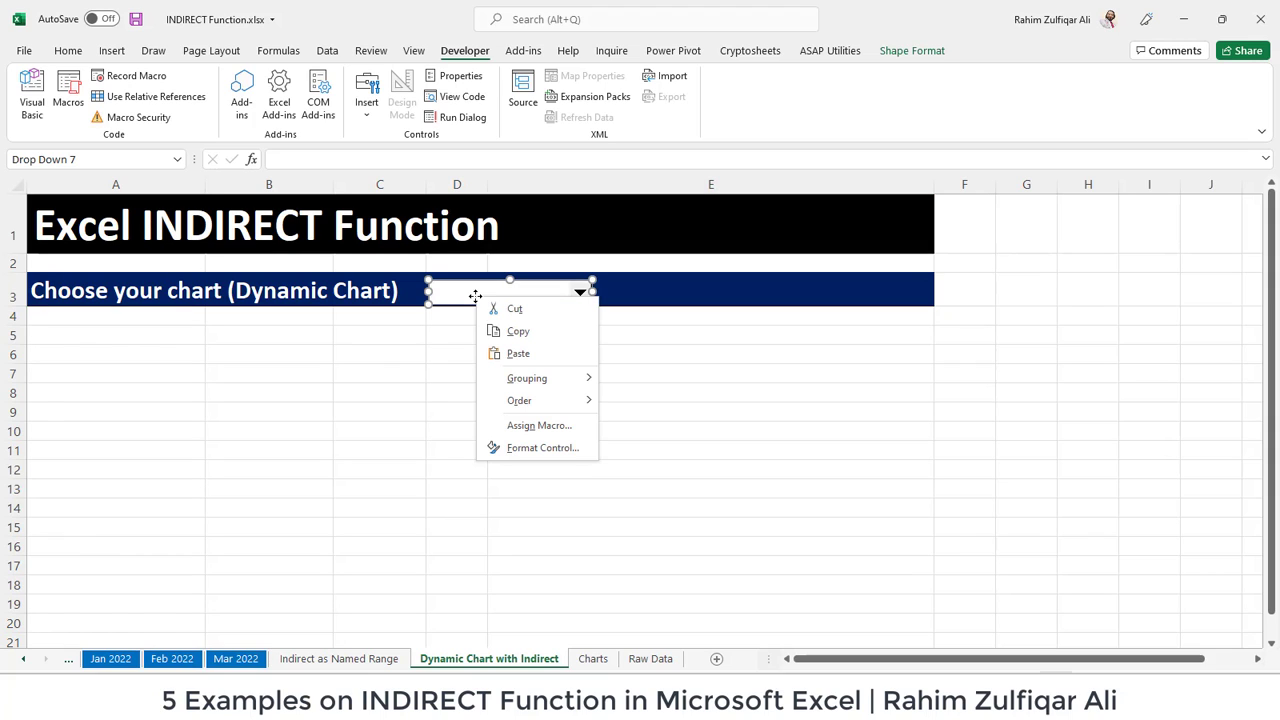
pyautogui.click(551, 448)
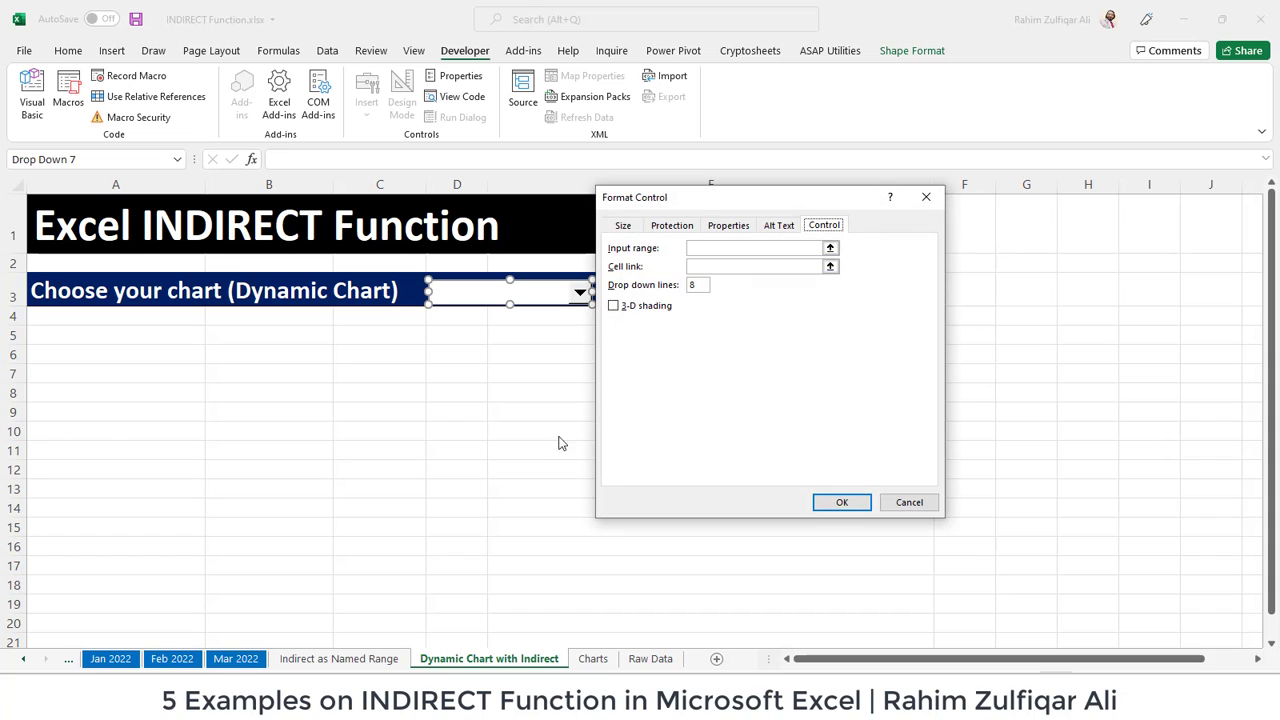
pyautogui.click(908, 503)
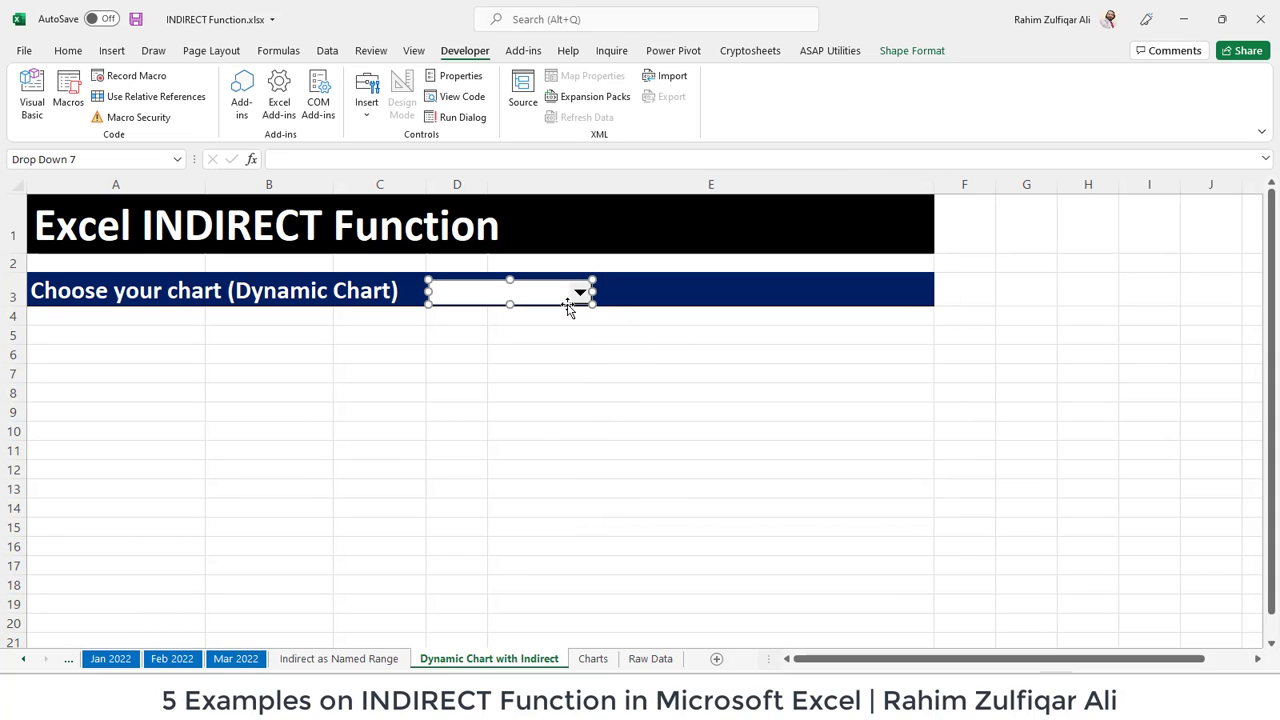
# Set the combo box's input range to 'Raw Data'!$H$2:$H$5 in its control format settings.
pyautogui.rightClick(569, 304)
pyautogui.click(645, 455)
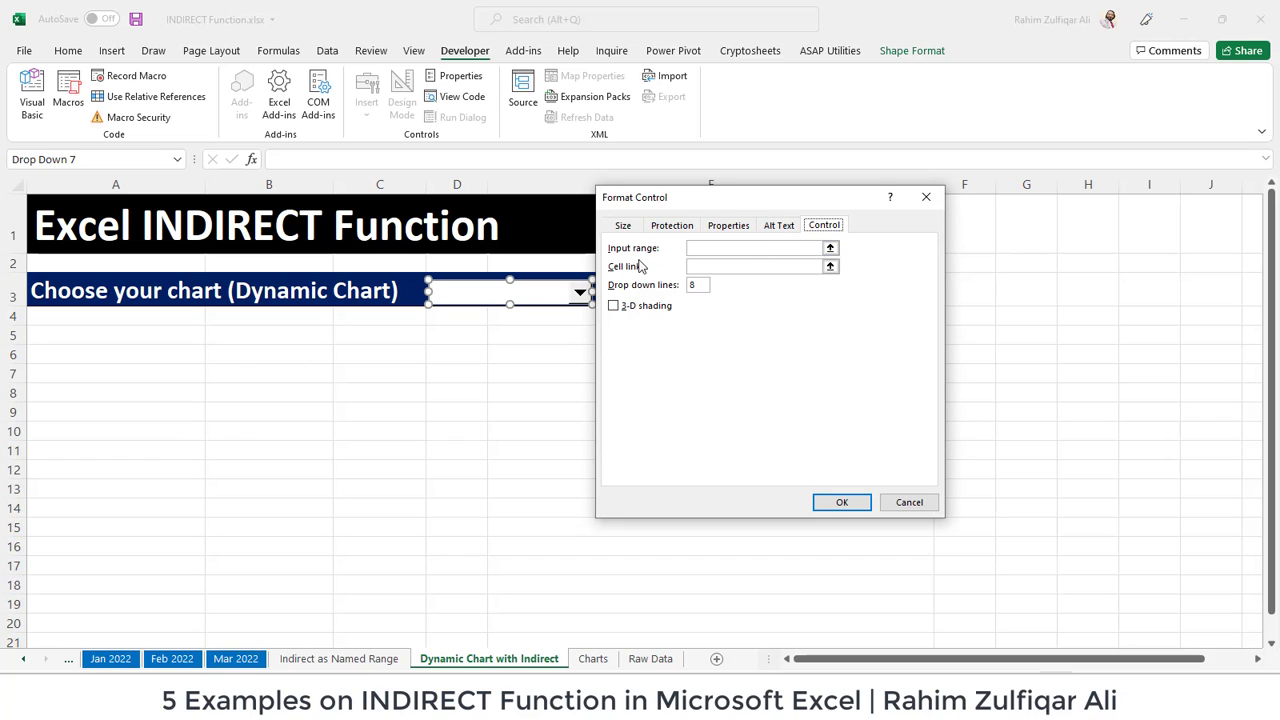
pyautogui.click(830, 249)
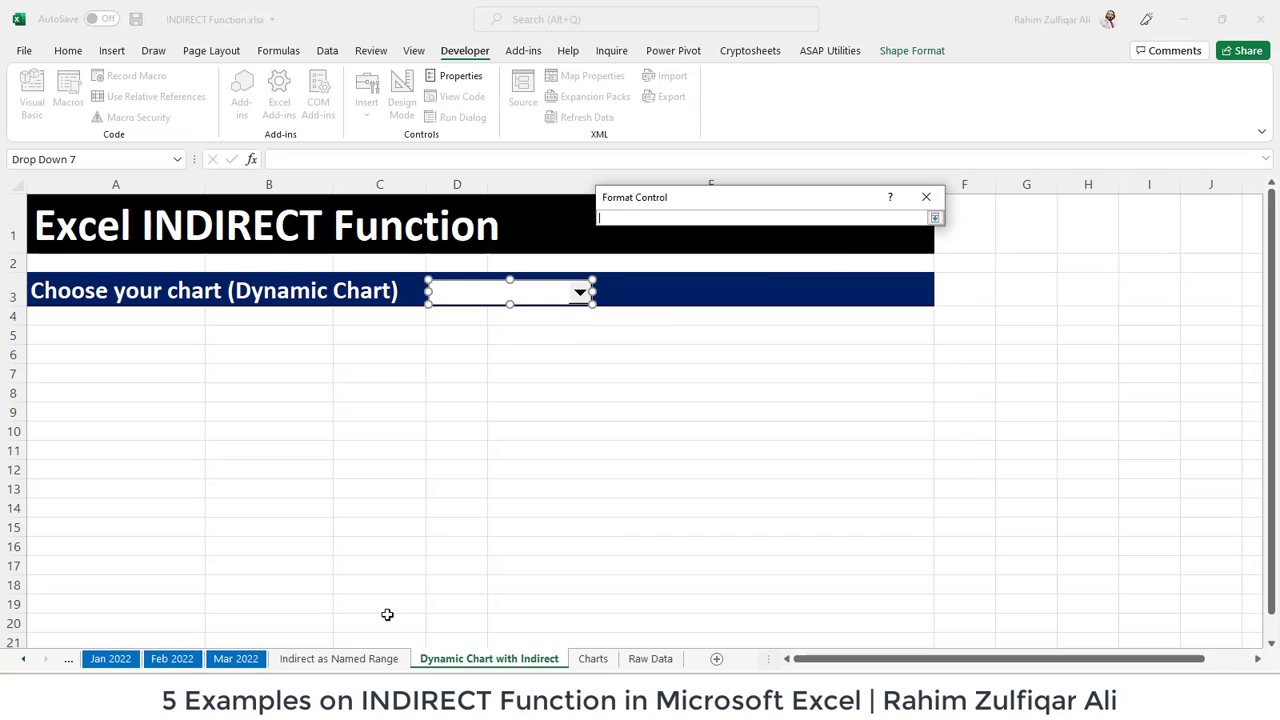
pyautogui.click(632, 662)
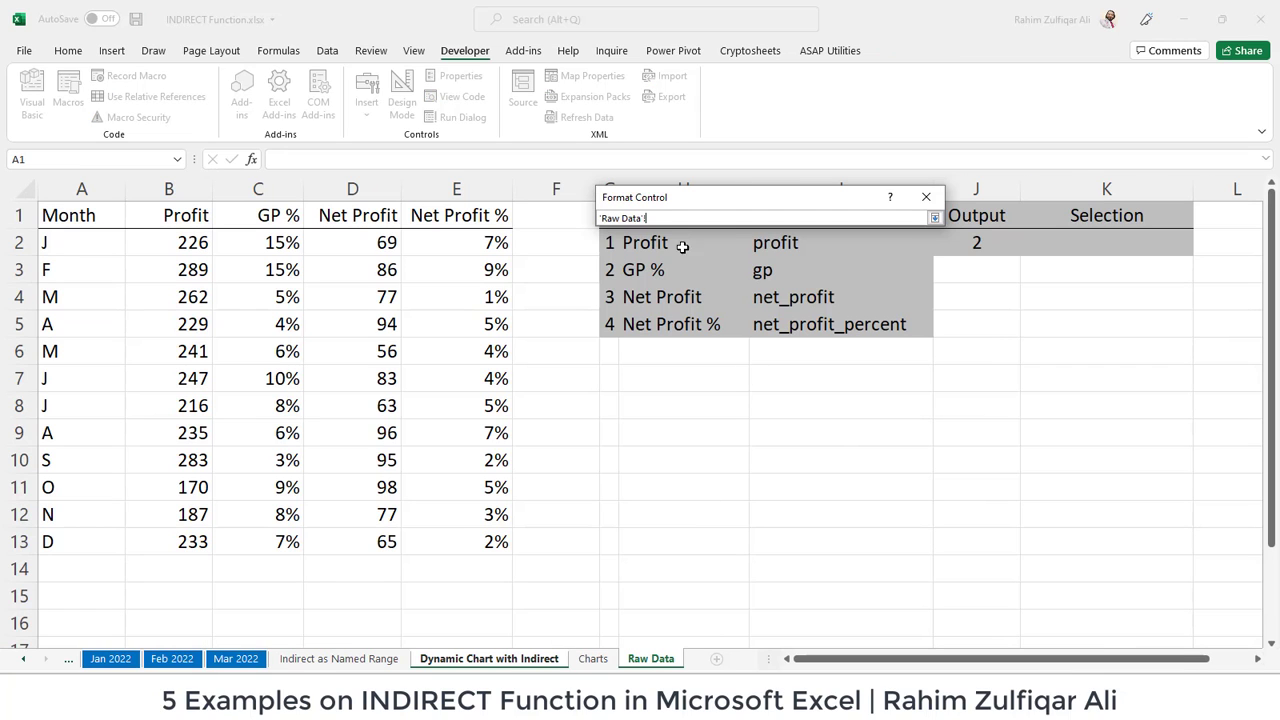
pyautogui.moveTo(683, 247); pyautogui.dragTo(679, 324)
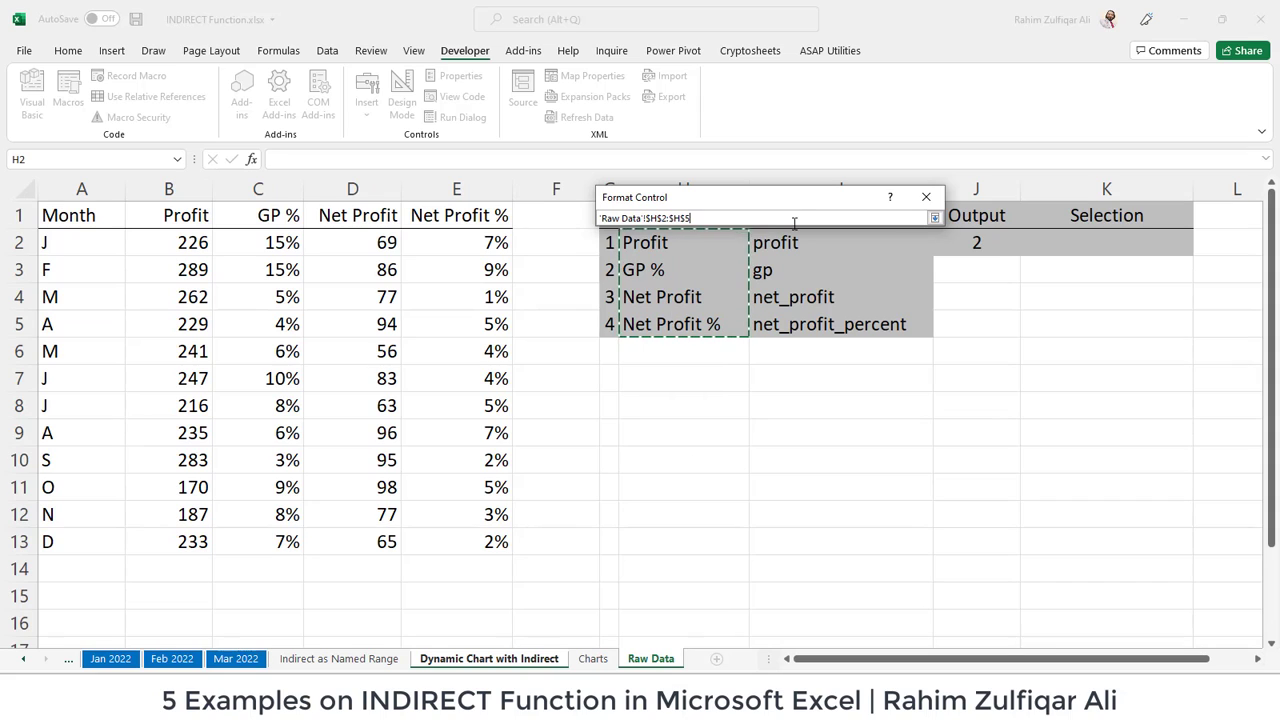
pyautogui.click(934, 217)
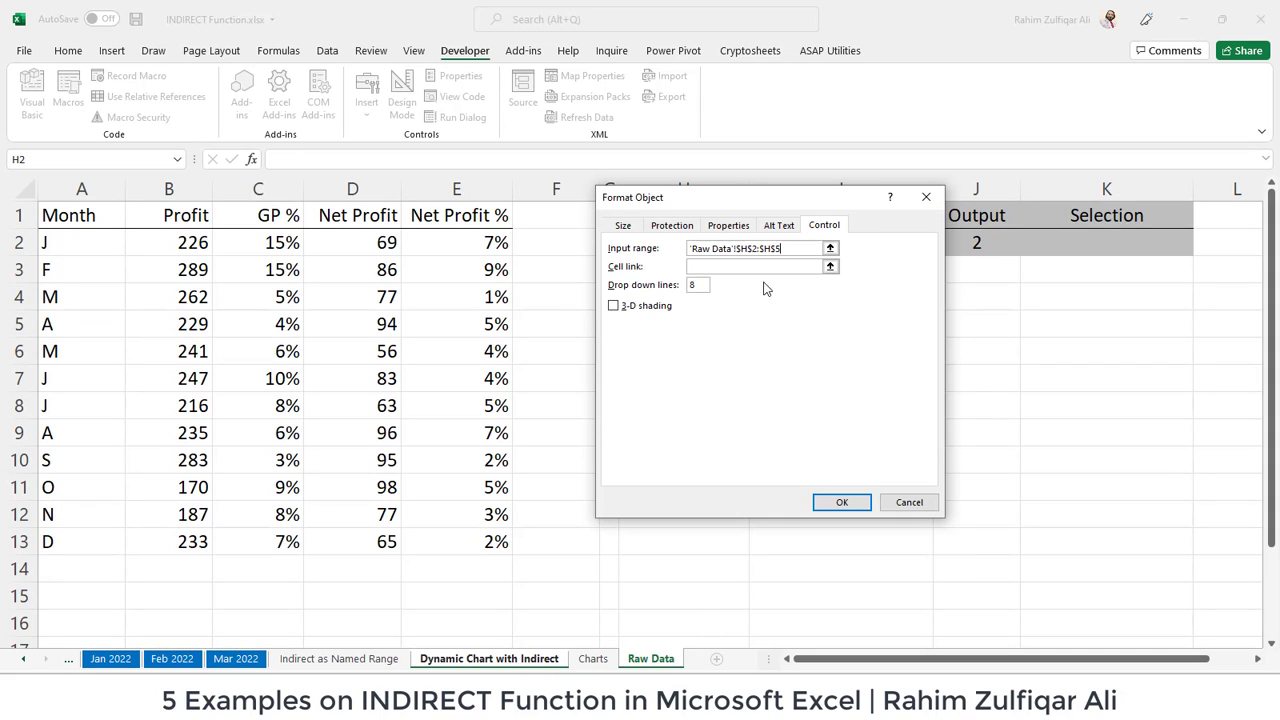
# Link the combo box to cell 'Raw Data'!$J$2 and apply the control settings.
pyautogui.click(829, 268)
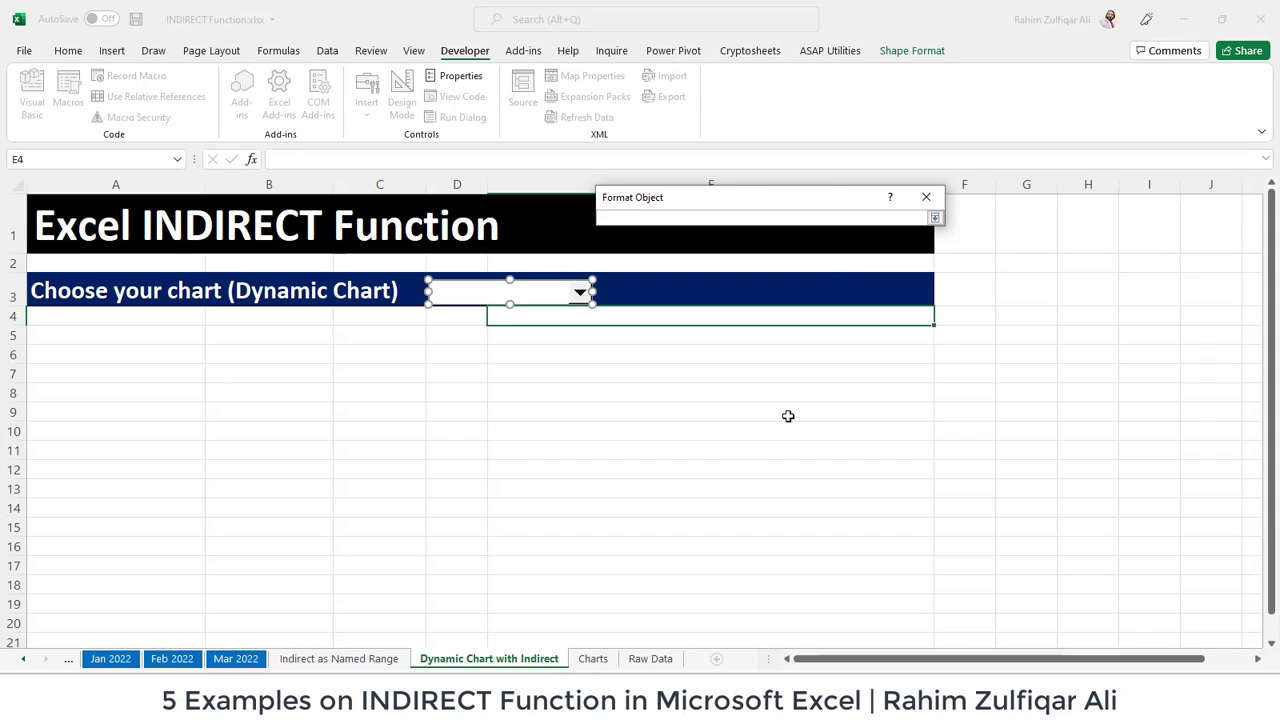
pyautogui.click(643, 657)
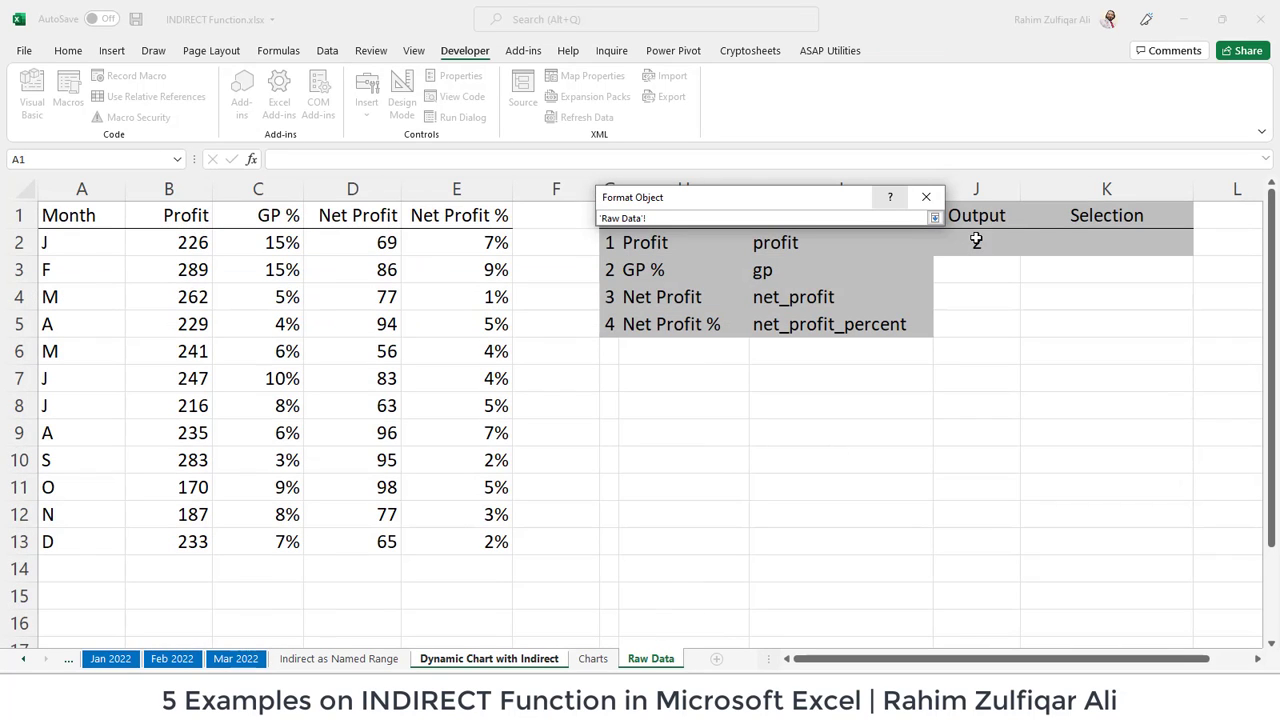
pyautogui.click(977, 243)
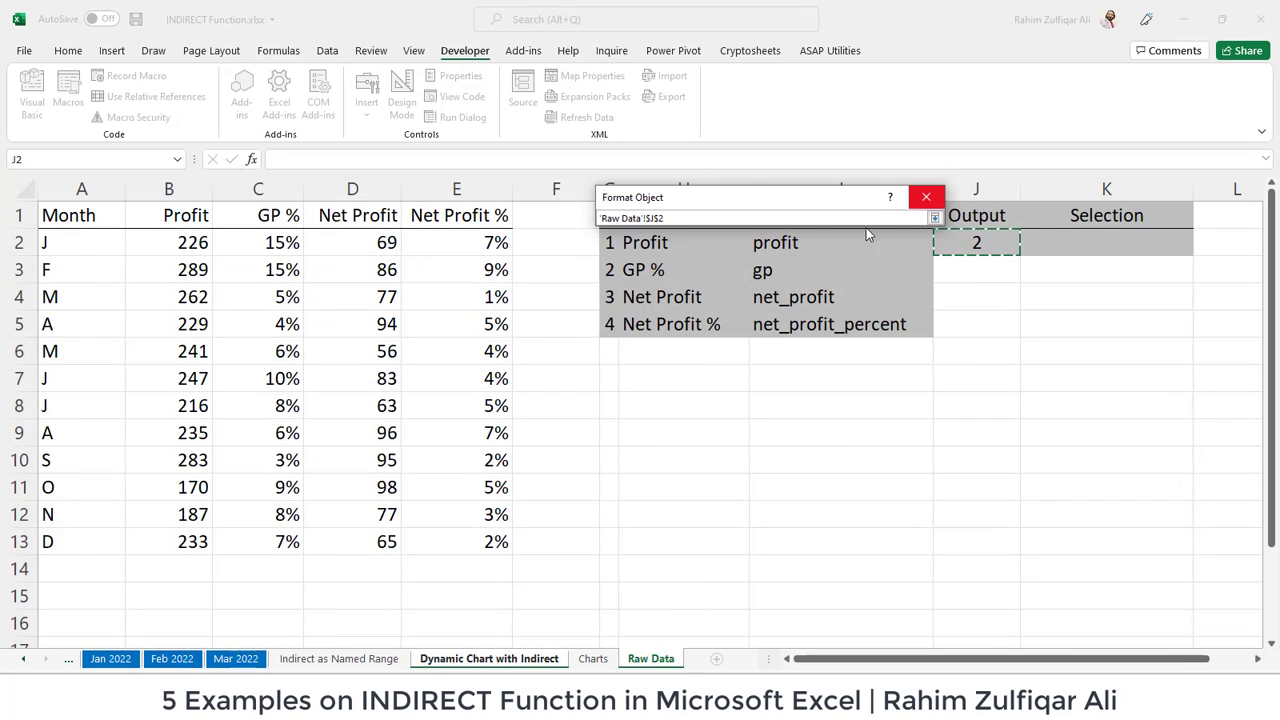
pyautogui.click(934, 217)
pyautogui.click(840, 502)
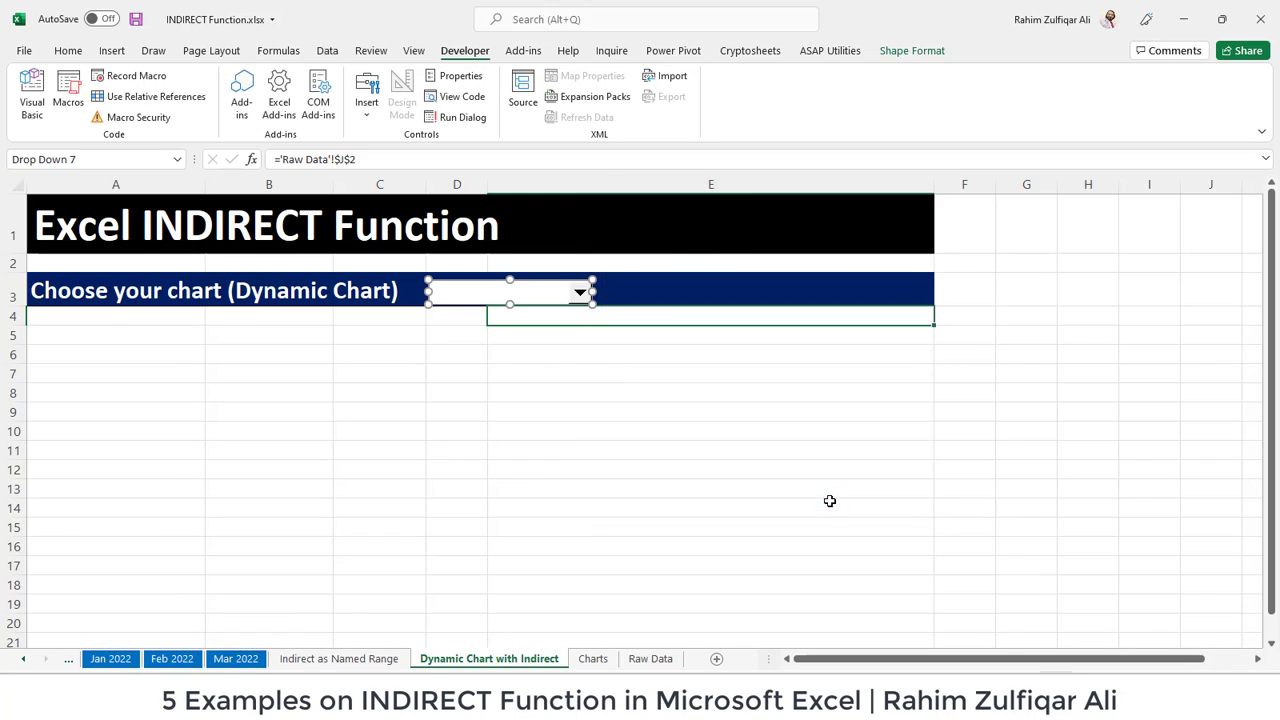
# Test the combo box by choosing Profit, GP % and Net Profit, finishing on GP %.
pyautogui.click(630, 356)
pyautogui.click(583, 294)
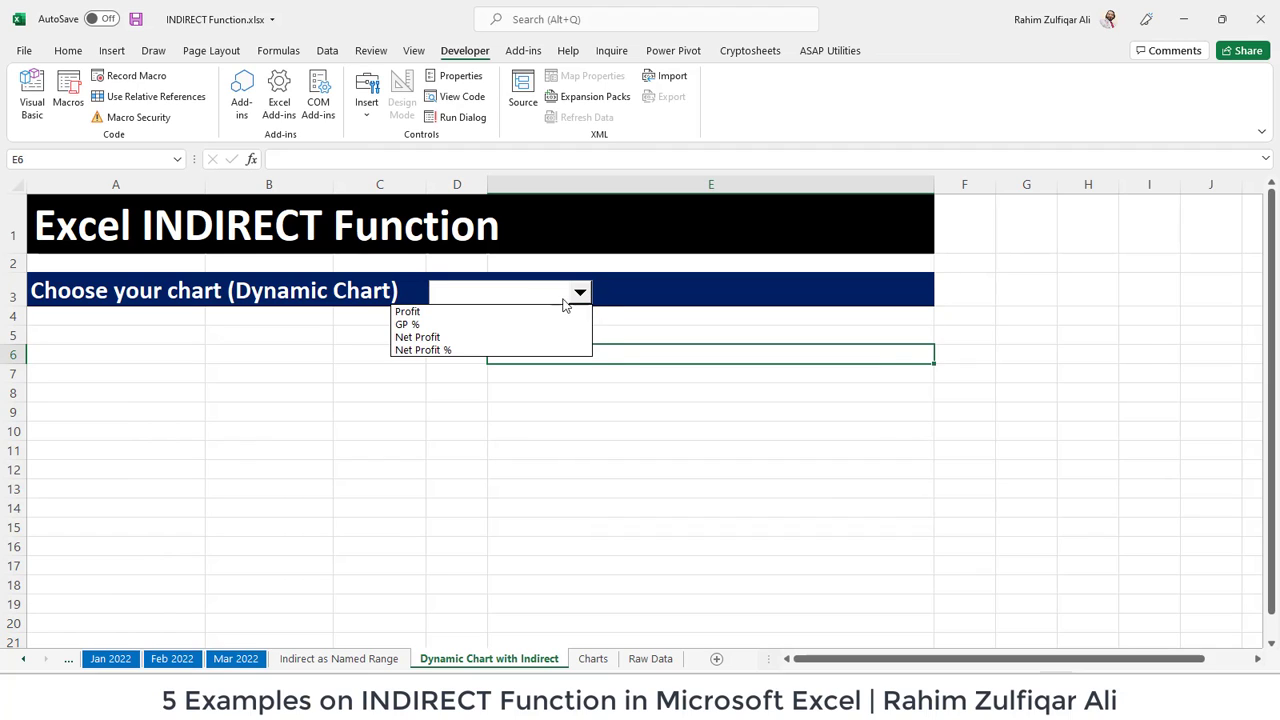
pyautogui.click(511, 310)
pyautogui.click(582, 296)
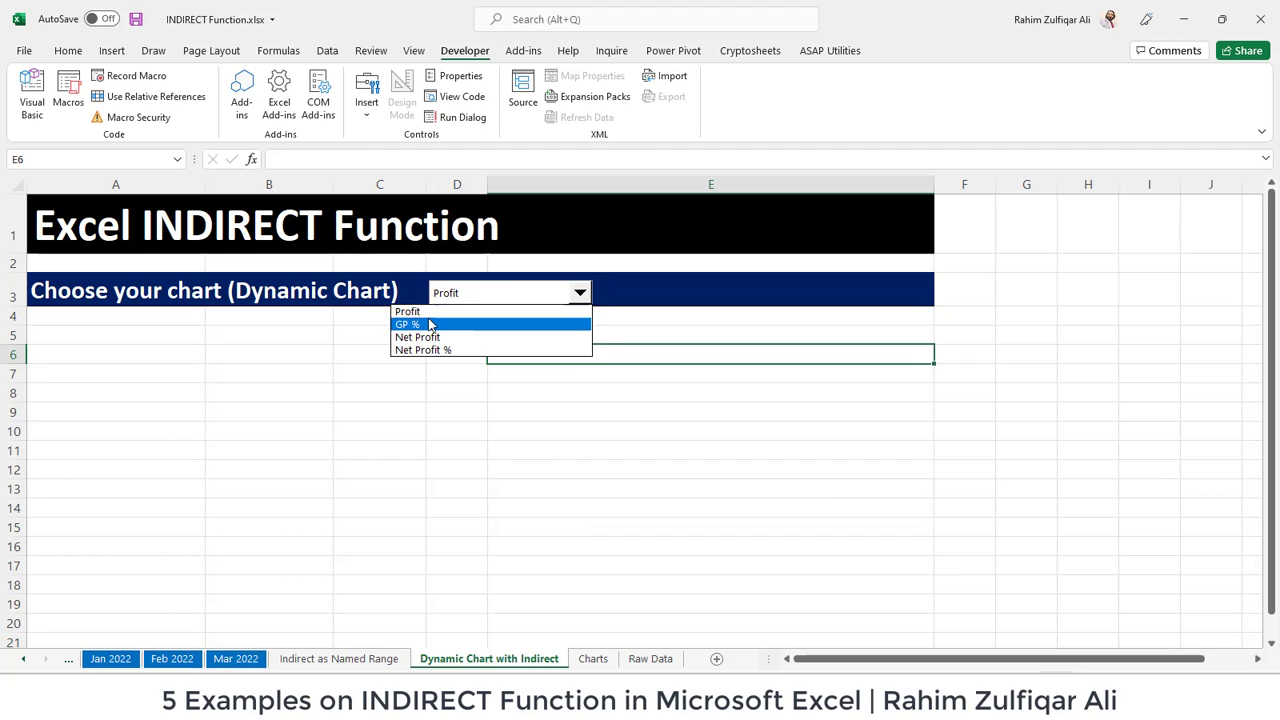
pyautogui.click(478, 329)
pyautogui.click(583, 293)
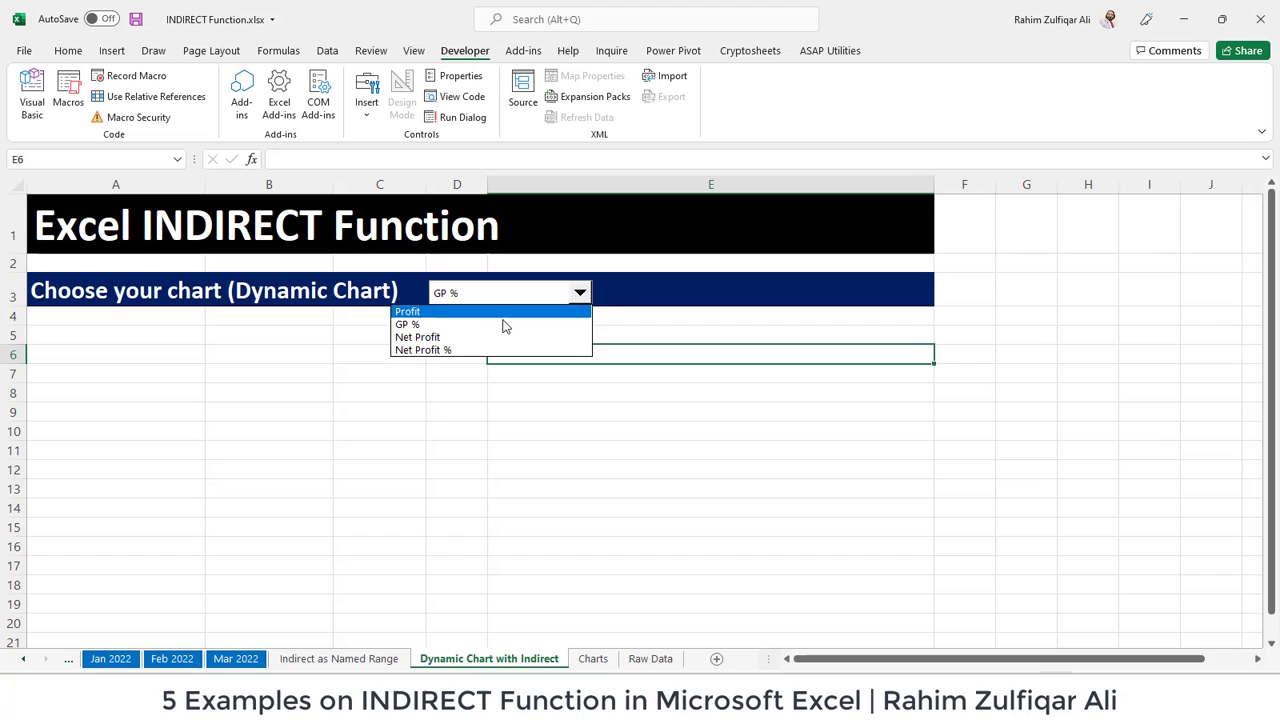
pyautogui.click(471, 338)
pyautogui.click(583, 296)
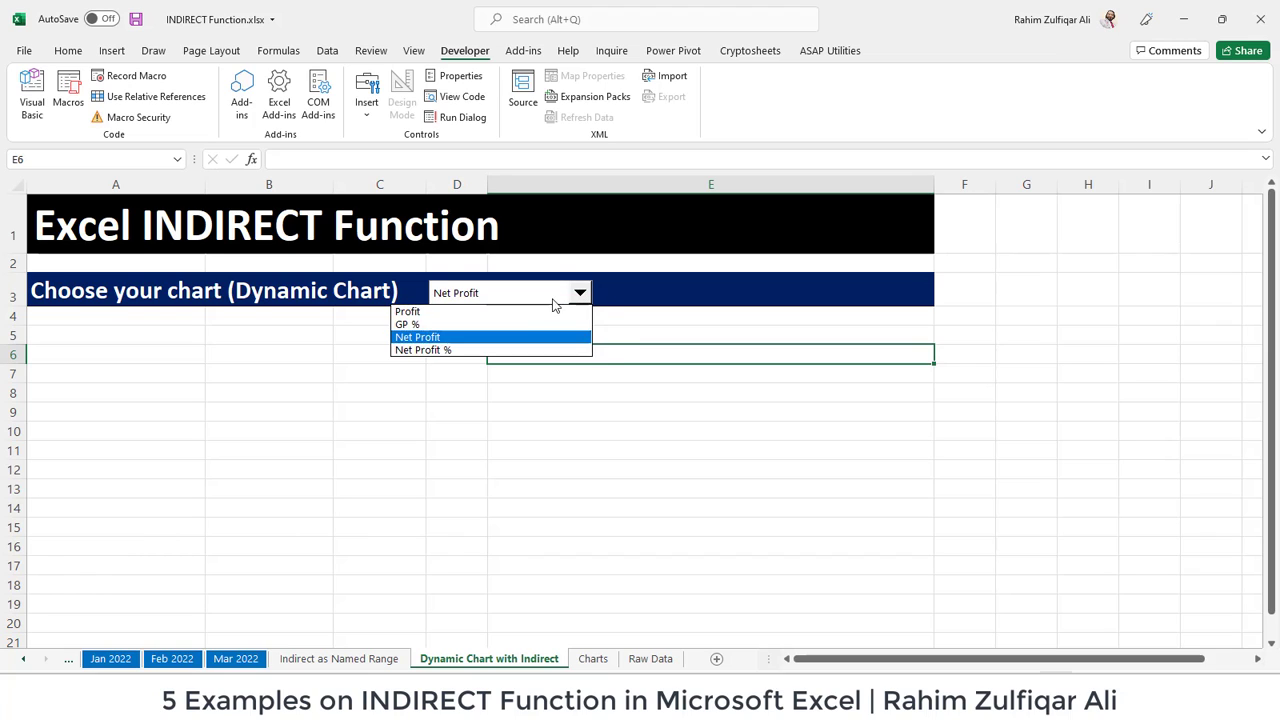
pyautogui.click(513, 313)
pyautogui.click(579, 294)
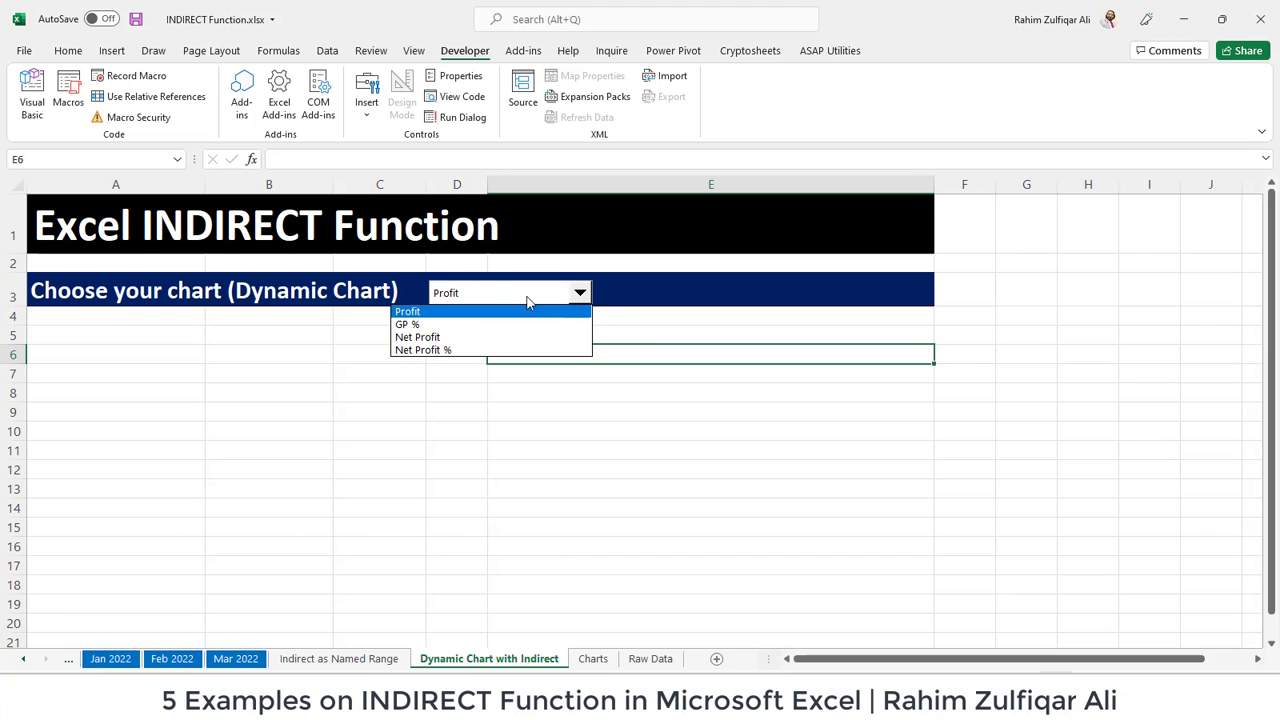
pyautogui.click(472, 325)
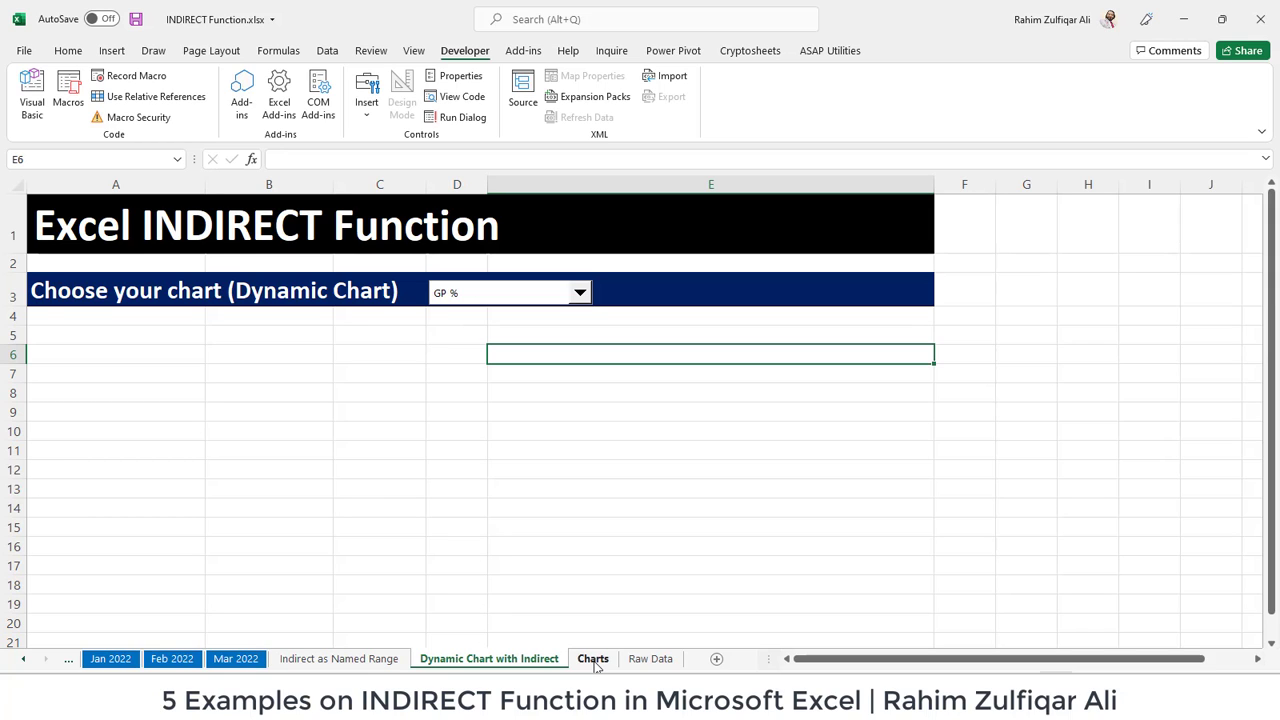
# Examine the Raw Data tables and the cells holding the charts on the Charts sheet.
pyautogui.click(640, 661)
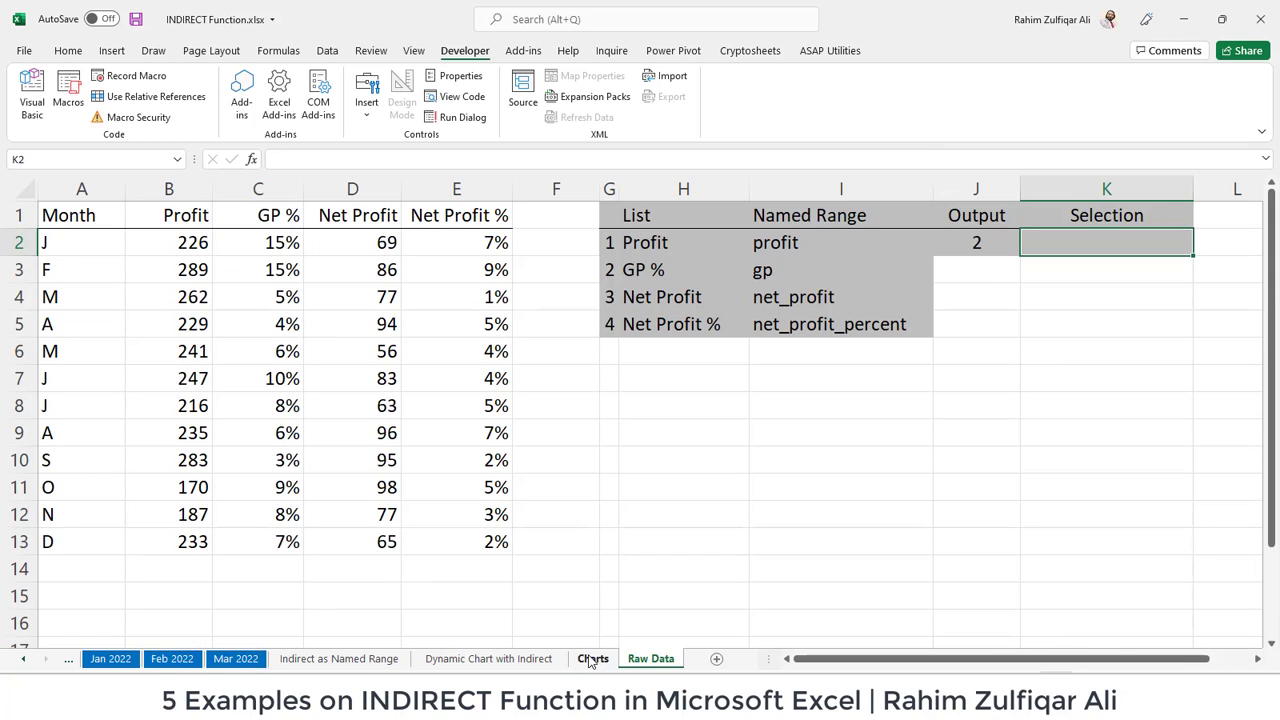
pyautogui.click(592, 659)
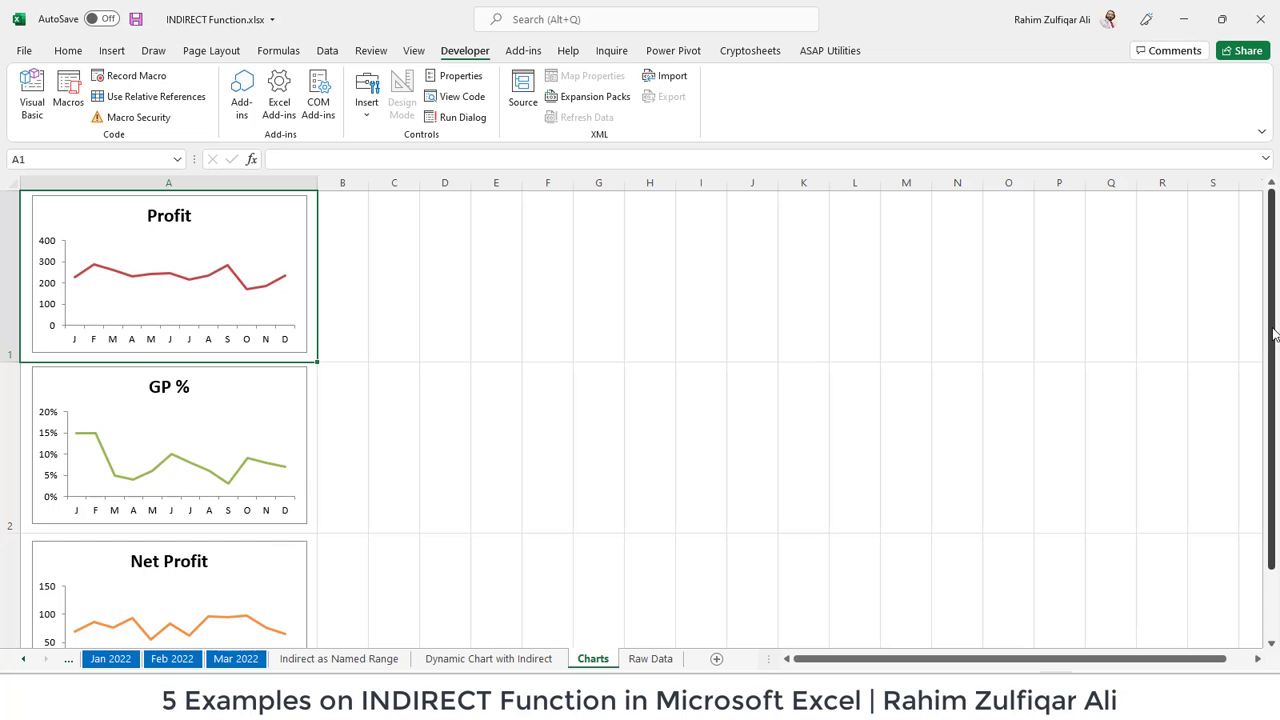
pyautogui.moveTo(1274, 334)
pyautogui.mouseDown()
pyautogui.moveTo(1276, 352)
pyautogui.moveTo(1276, 338)
pyautogui.mouseUp()
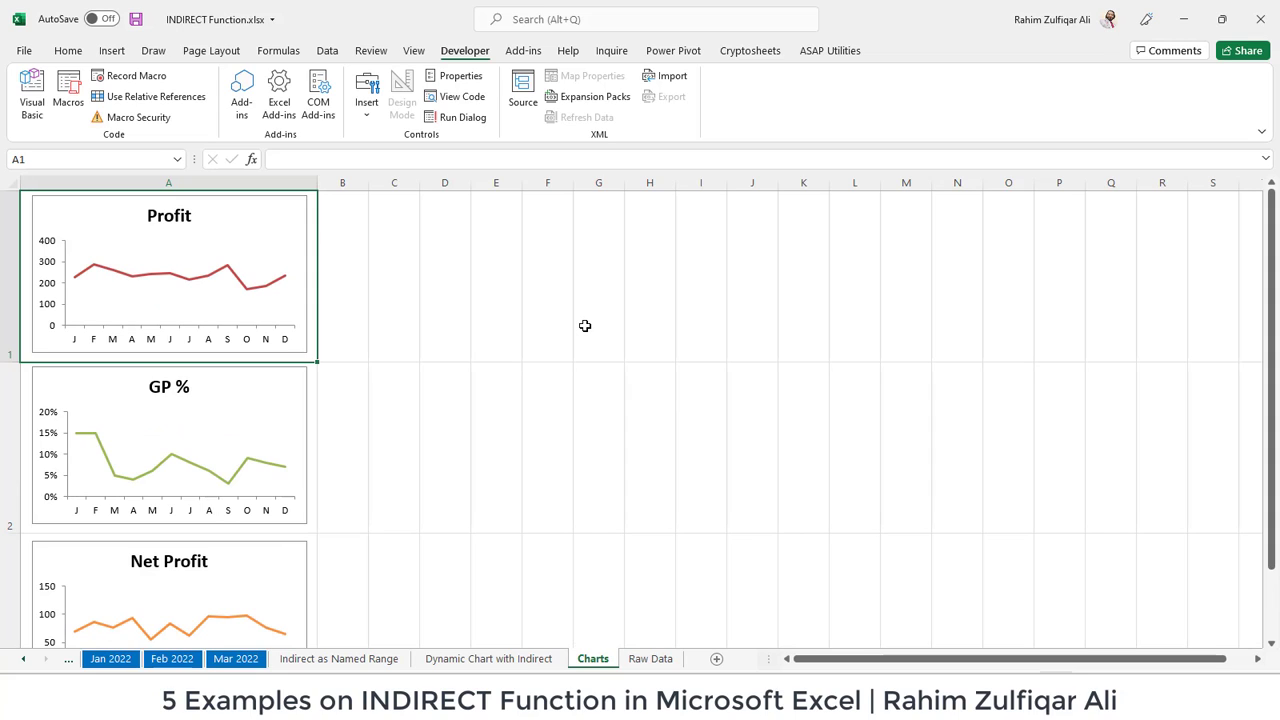
pyautogui.press('Down')
pyautogui.press('Up')
pyautogui.press('Down')
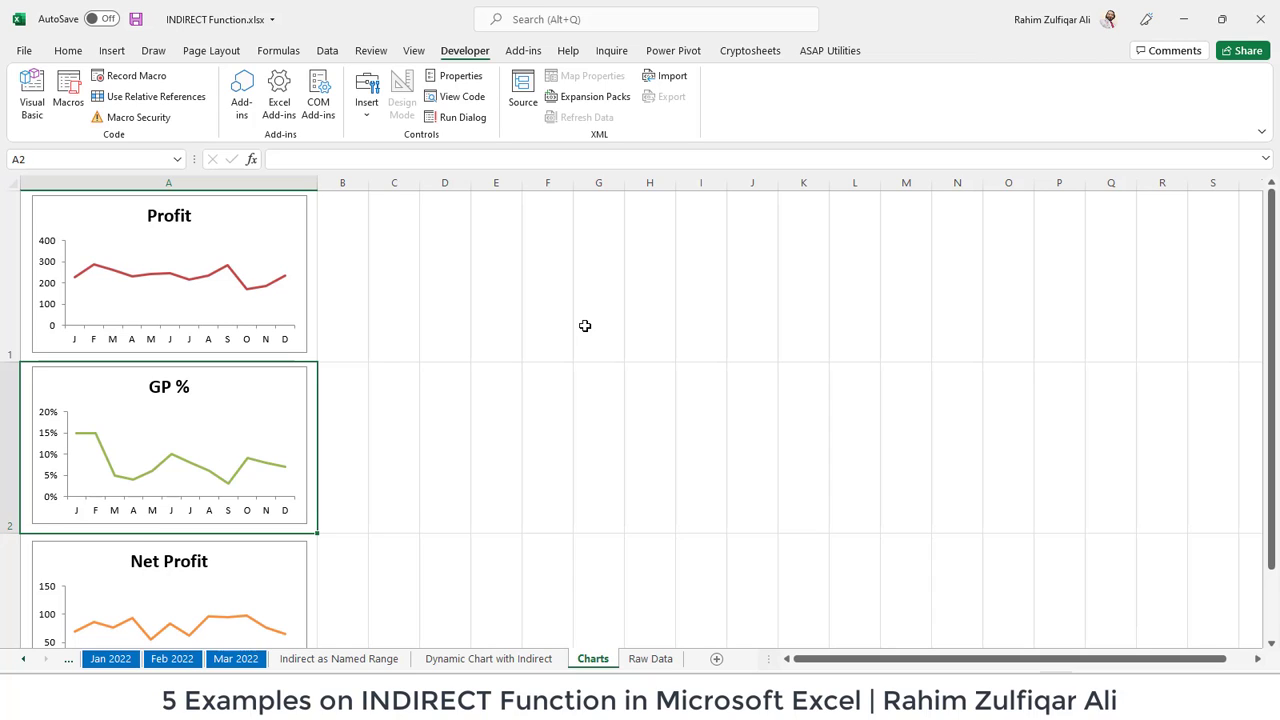
# On the Charts sheet, name the Profit chart's cell A1 profit and the GP % chart's cell A2 gp.
pyautogui.press('Up')
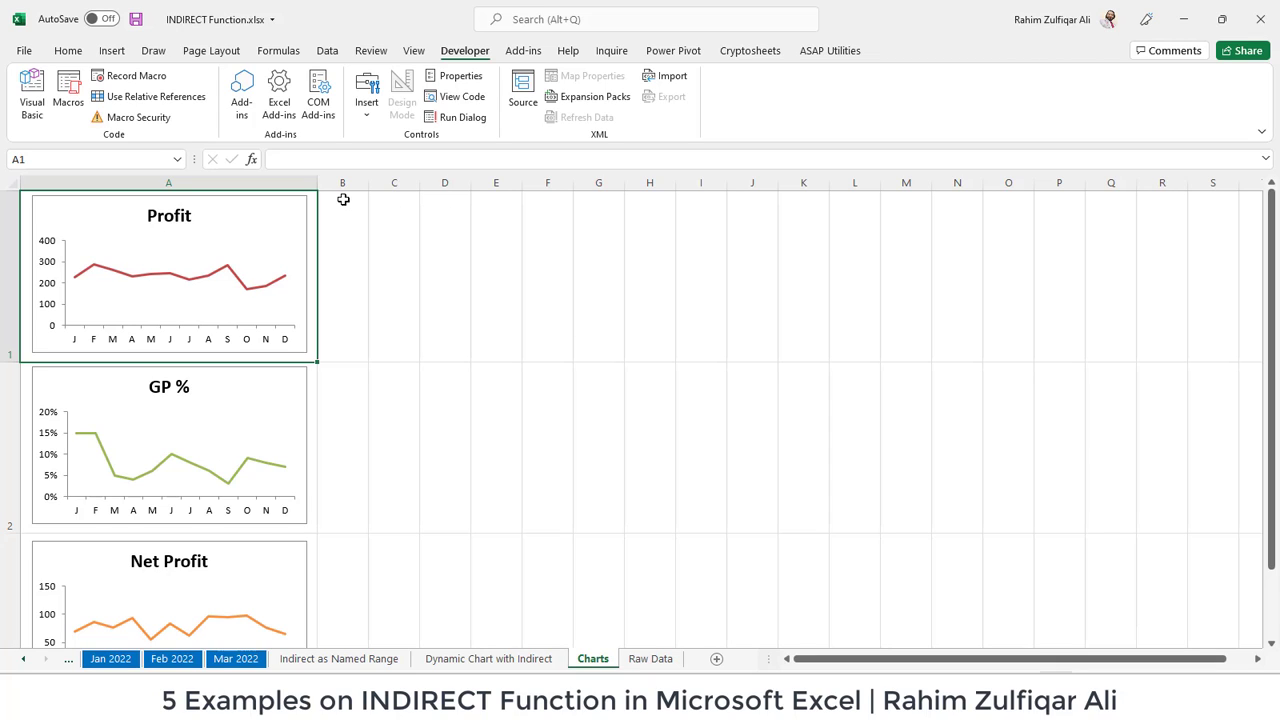
pyautogui.click(35, 160)
pyautogui.write('profit')
pyautogui.press('Return')
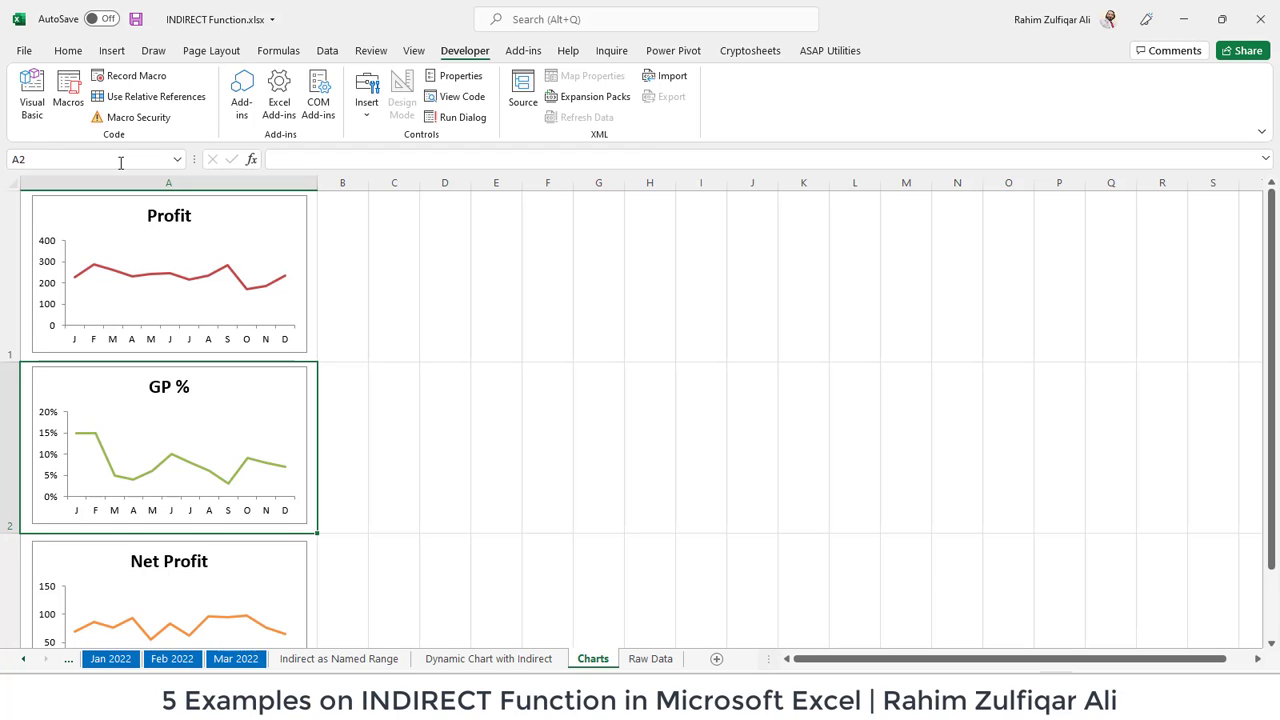
pyautogui.click(63, 162)
pyautogui.write('gp')
pyautogui.press('Return')
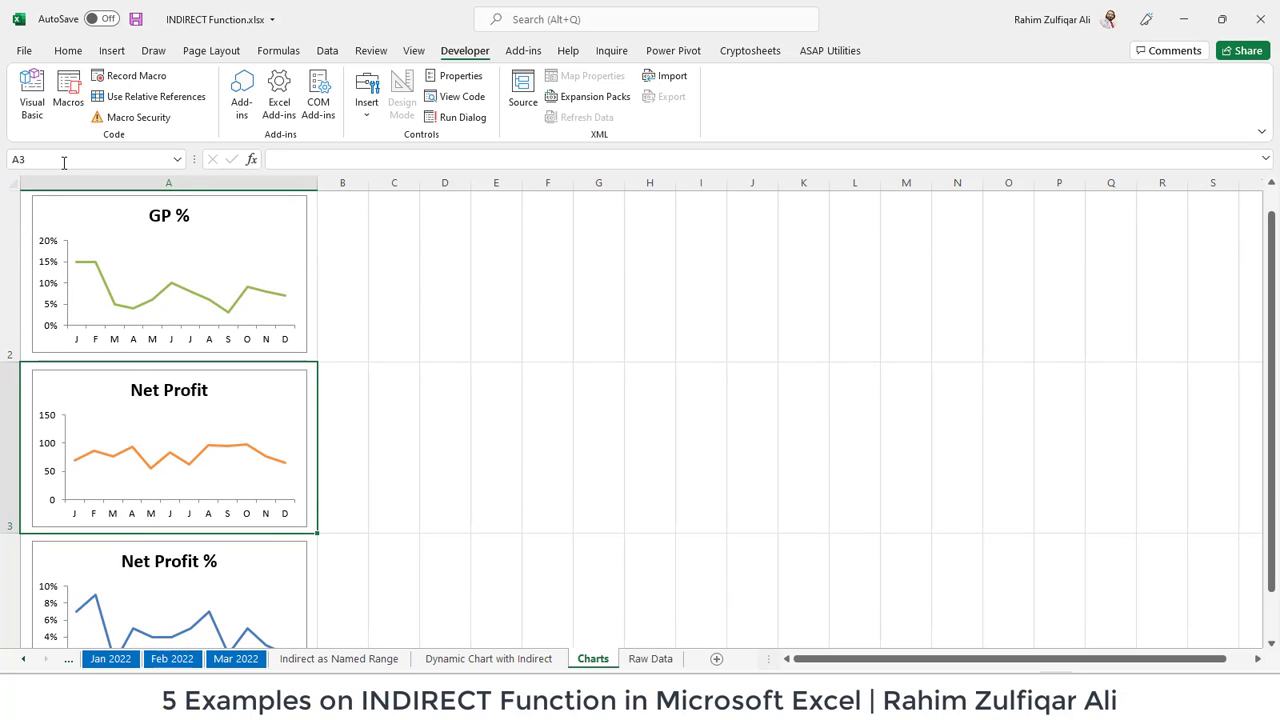
pyautogui.write('net')
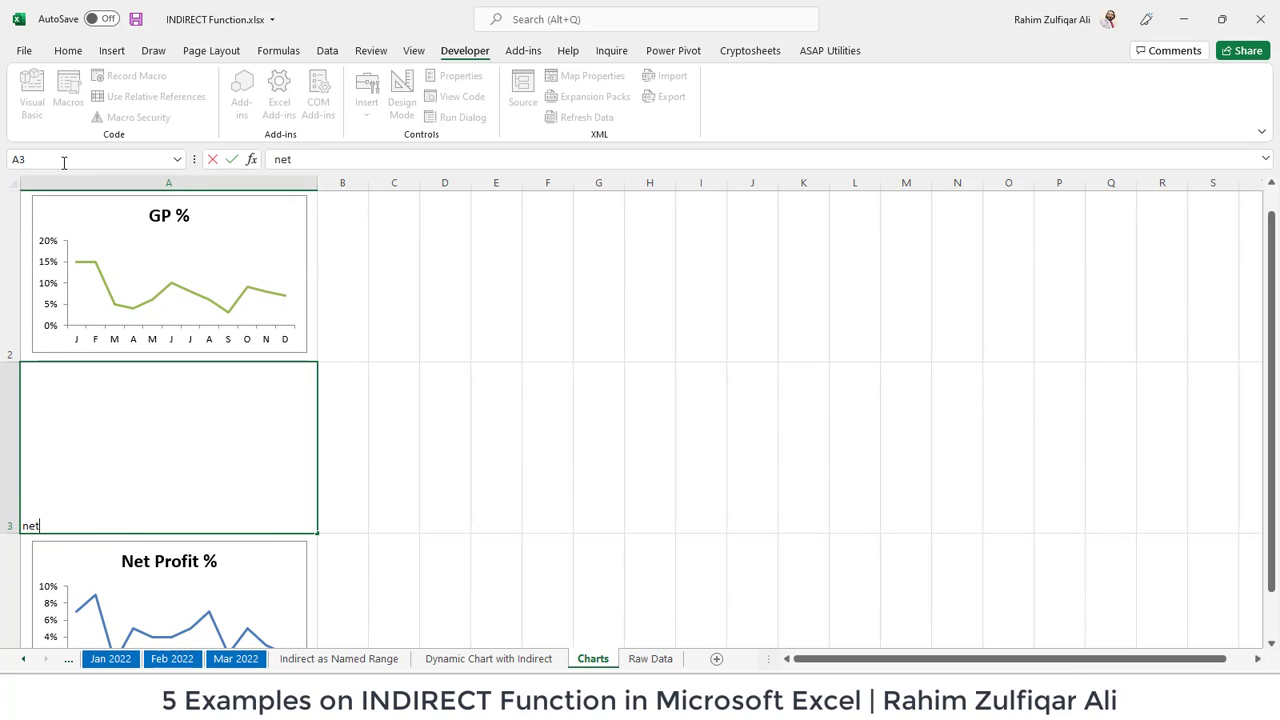
pyautogui.write('_profit')
pyautogui.hotkey('ctrl', 'Return')
# Name the Net Profit chart's cell A3 net_profit and the Net Profit % chart's cell A4 net_profit_percent.
pyautogui.click(63, 162)
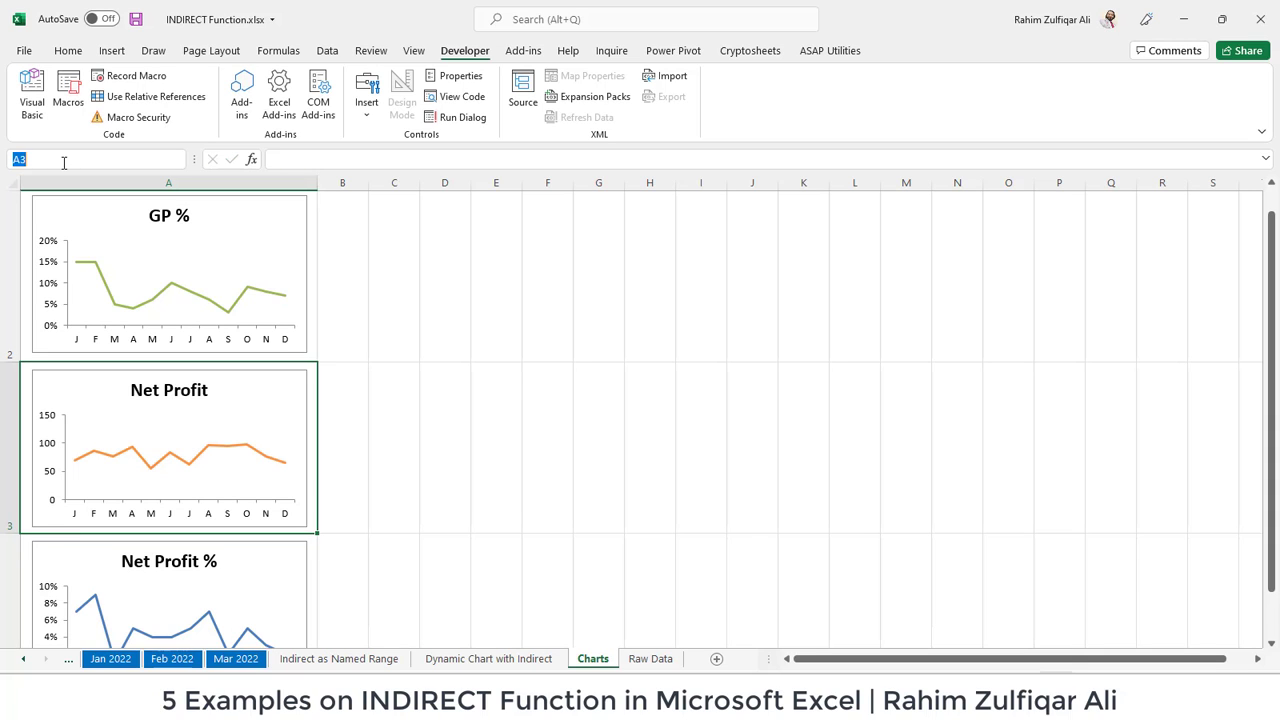
pyautogui.write('net_profit')
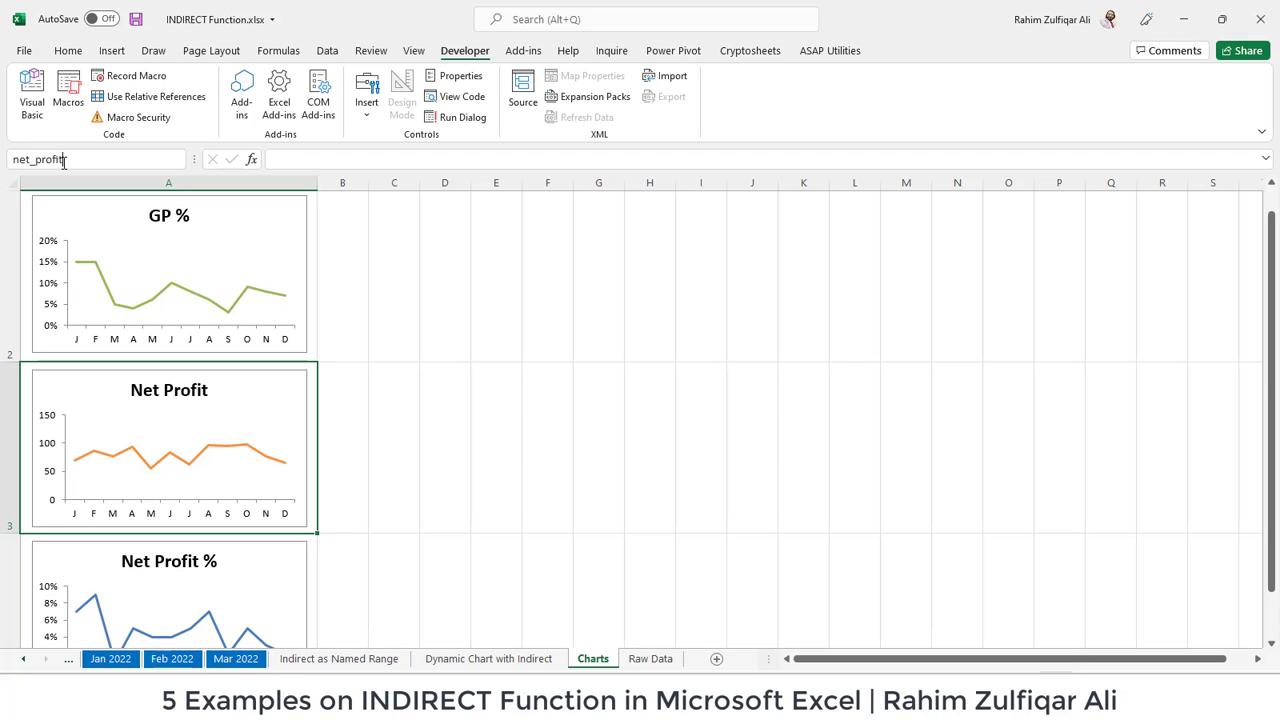
pyautogui.press('Return')
pyautogui.press('Down')
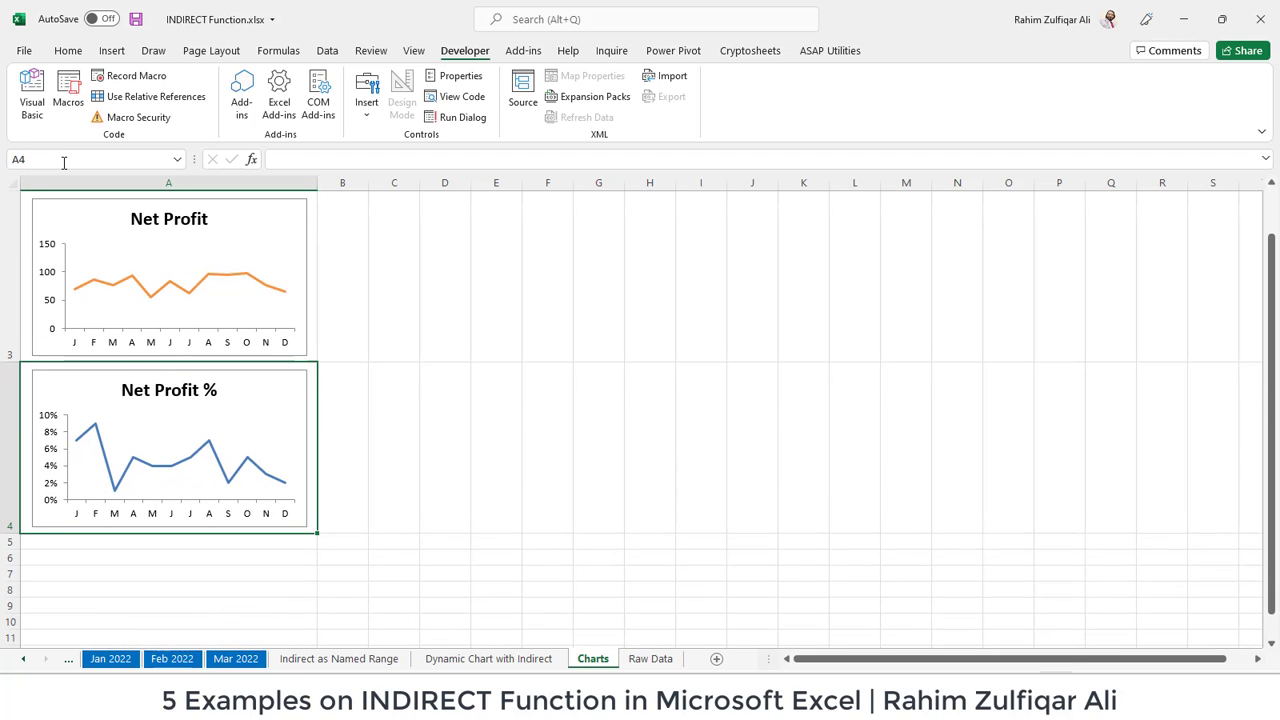
pyautogui.click(61, 162)
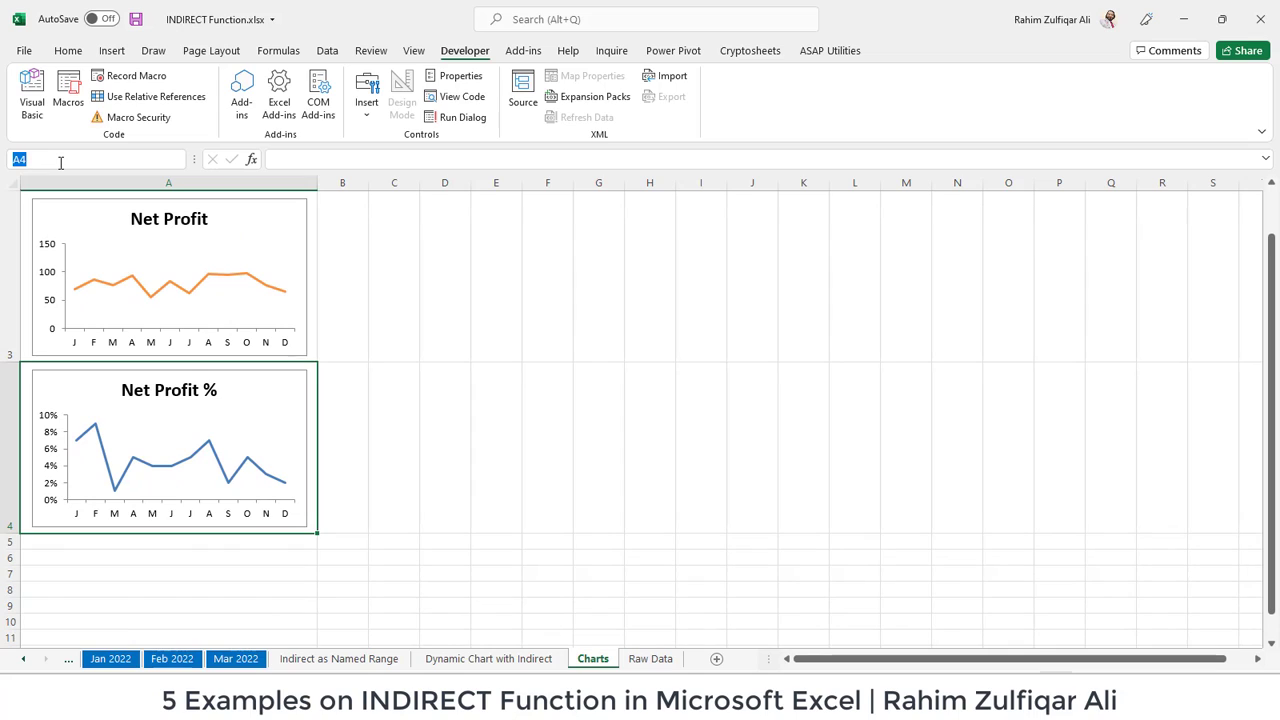
pyautogui.write('net_profit_percent')
pyautogui.press('Return')
# Examine the combo box on the Dynamic Chart with Indirect sheet and the Output and Selection cells on Raw Data.
pyautogui.hotkey('ctrl', 'pageup')
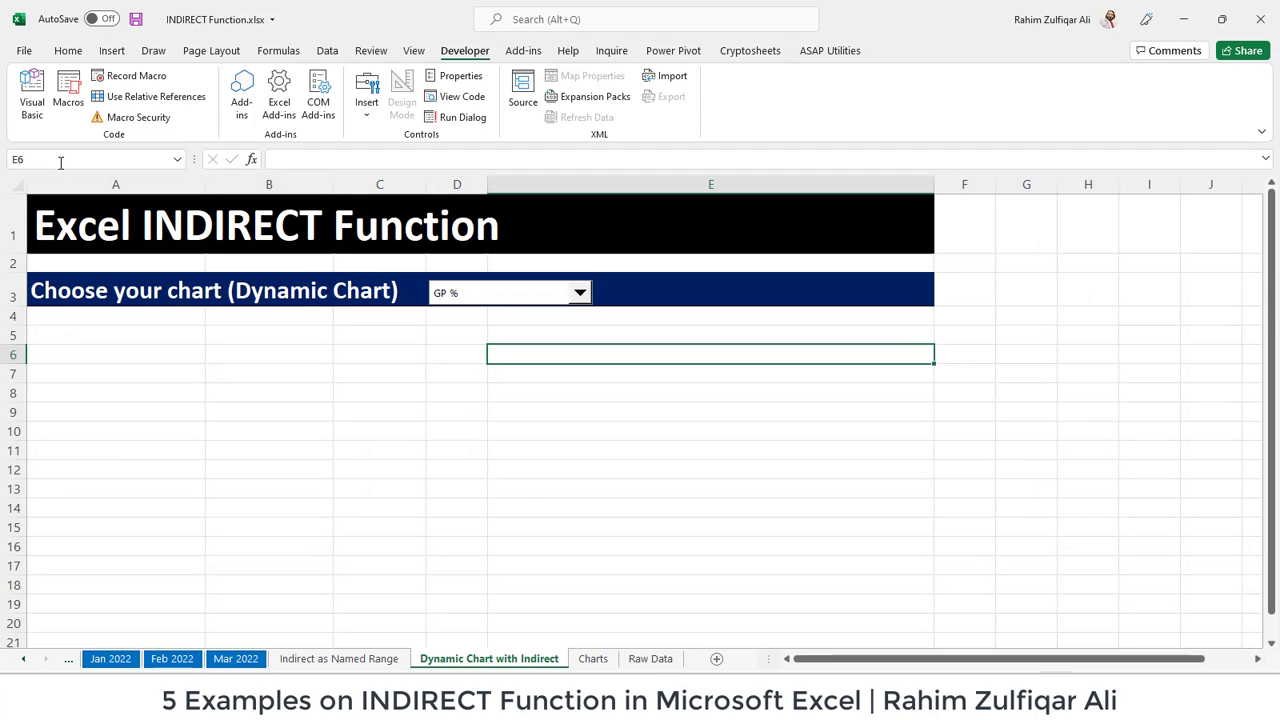
pyautogui.hotkey('ctrl', 'pagedown')
pyautogui.hotkey('ctrl', 'pagedown')
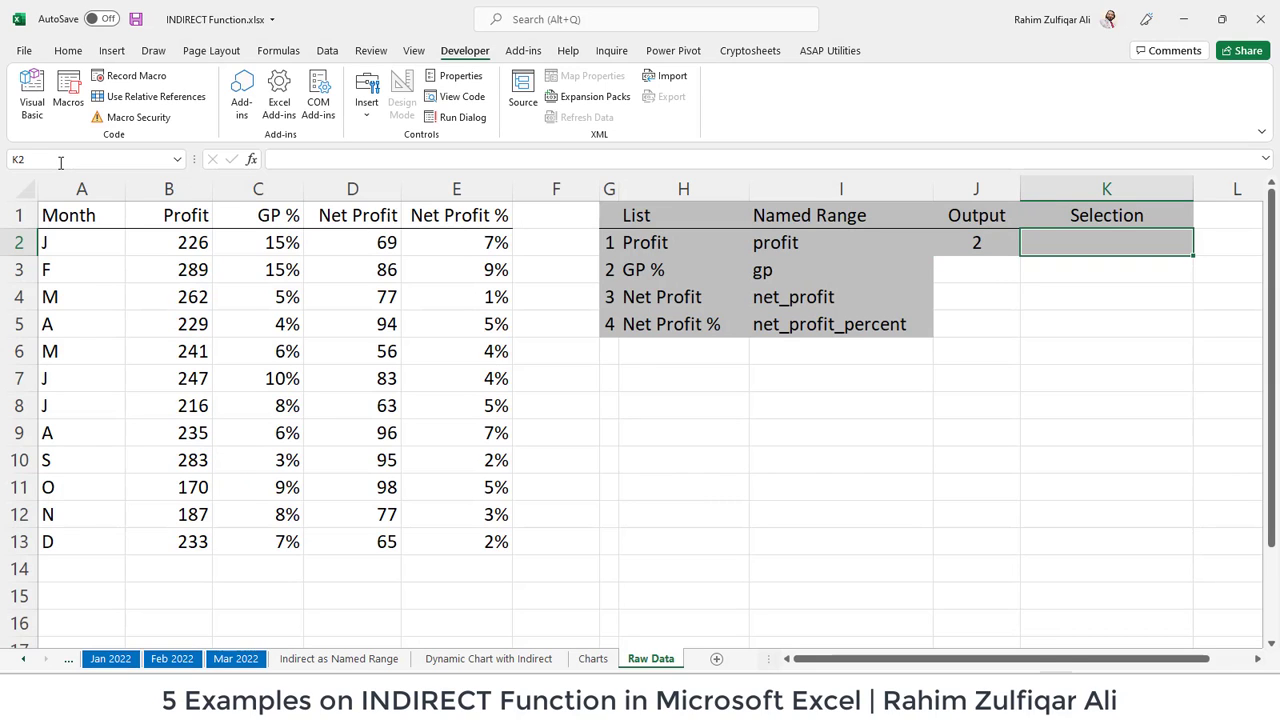
pyautogui.hotkey('ctrl', 'pageup')
pyautogui.hotkey('ctrl', 'pageup')
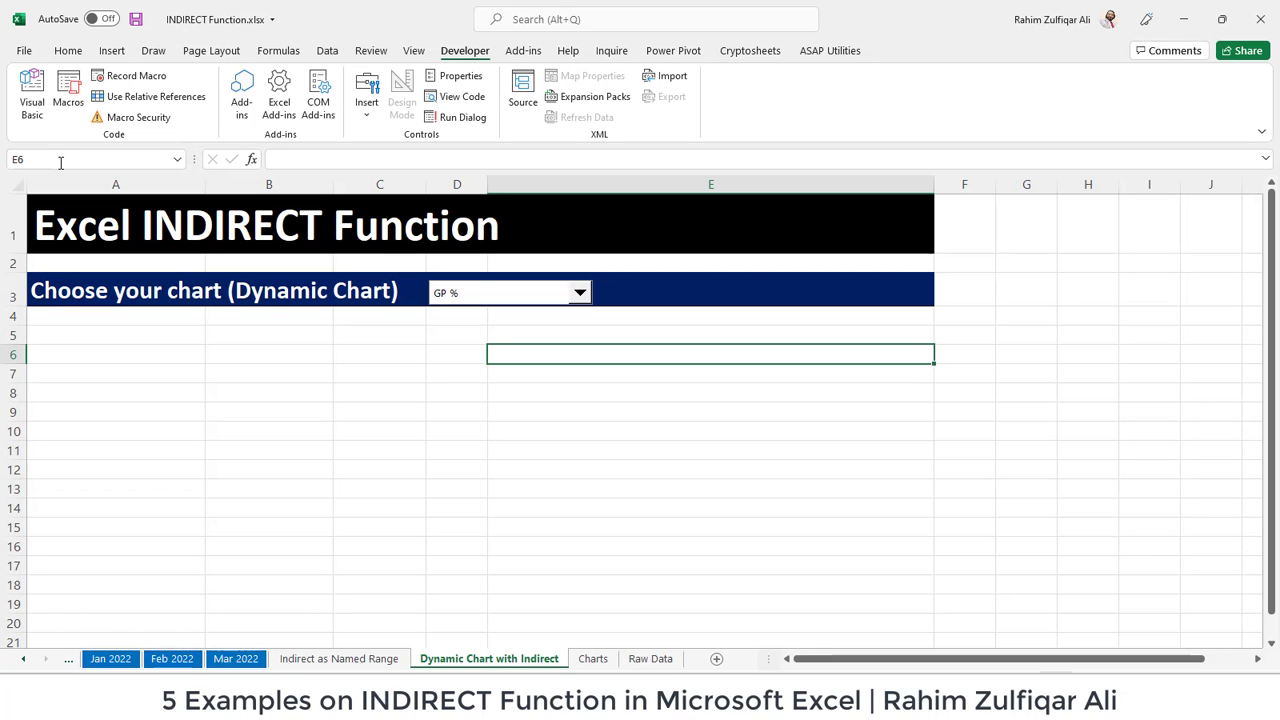
# In the Selection cell K2 on Raw Data, enter =VLOOKUP(J2,$G$2:$I$5,3,FALSE) to return the chosen chart's range name.
pyautogui.hotkey('ctrl', 'pagedown')
pyautogui.hotkey('ctrl', 'pagedown')
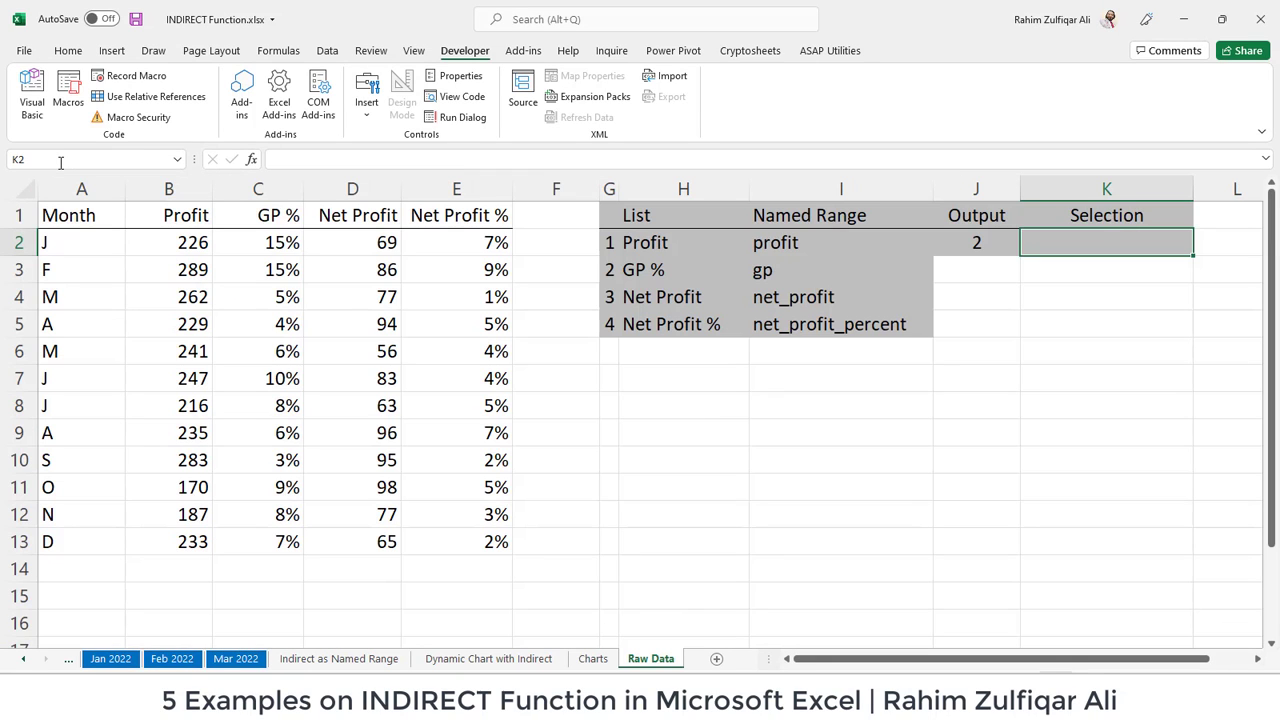
pyautogui.write('=vlo')
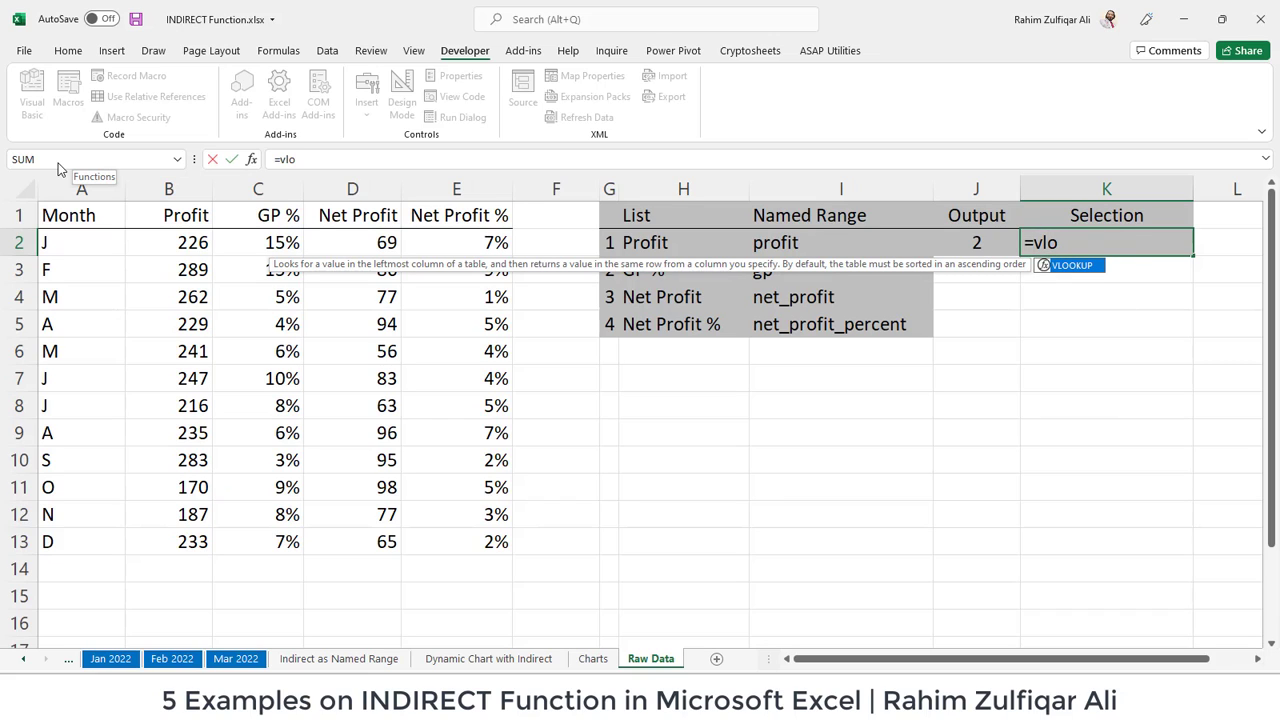
pyautogui.press('Tab')
pyautogui.press('Left')
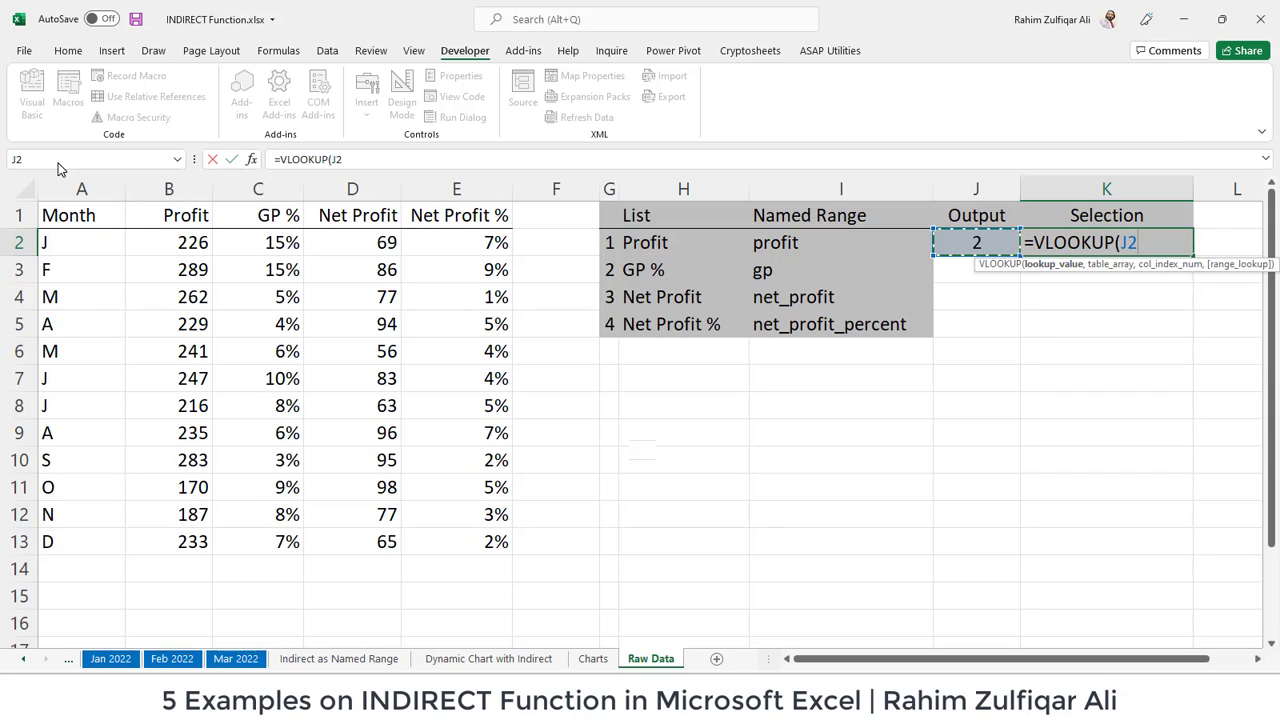
pyautogui.write(',$G$2:$I$5,')
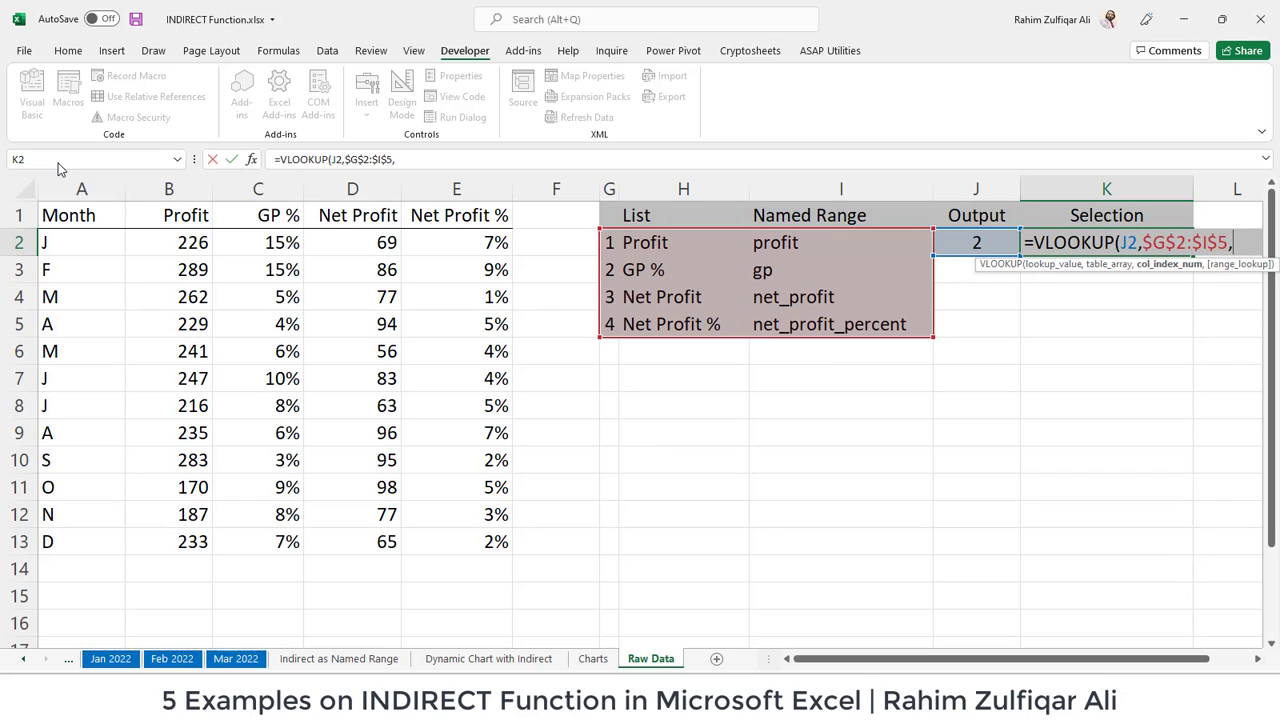
pyautogui.write('3,false')
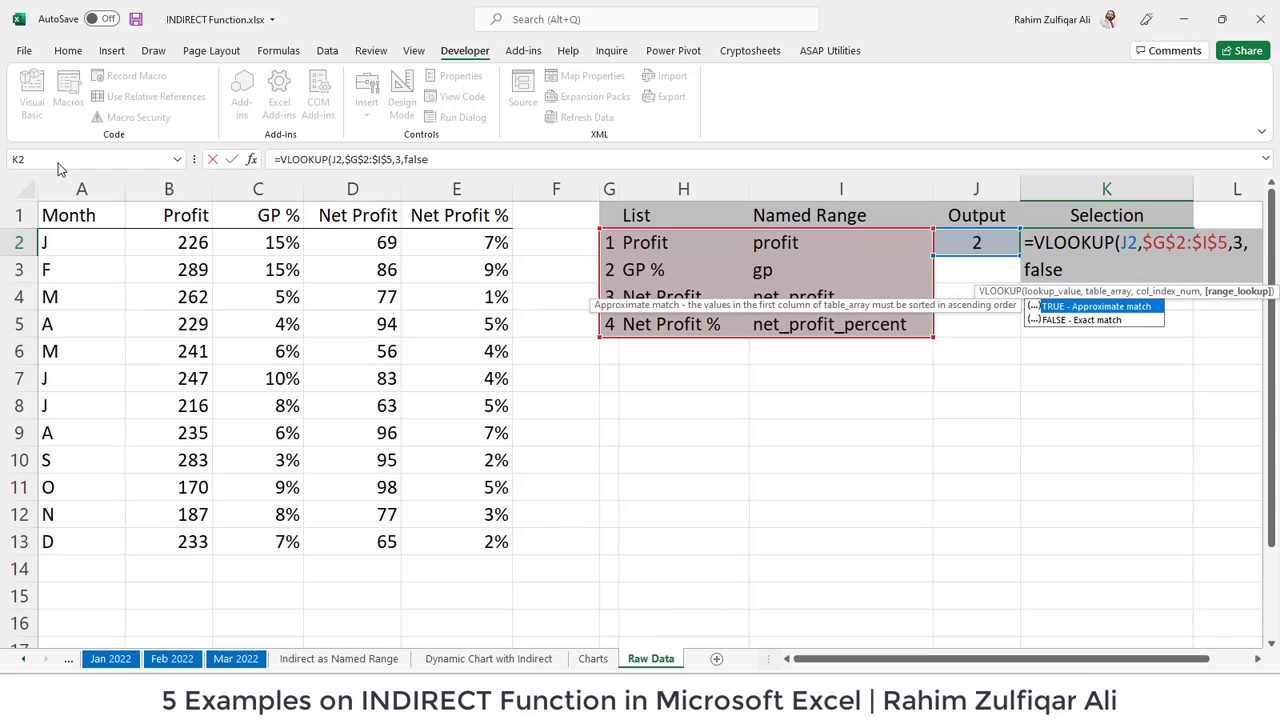
pyautogui.write(')')
pyautogui.press('Return')
# Choose Net Profit in the combo box and check the Raw Data output and selection against the named Net Profit cell on Charts.
pyautogui.press('Up')
pyautogui.press('Left')
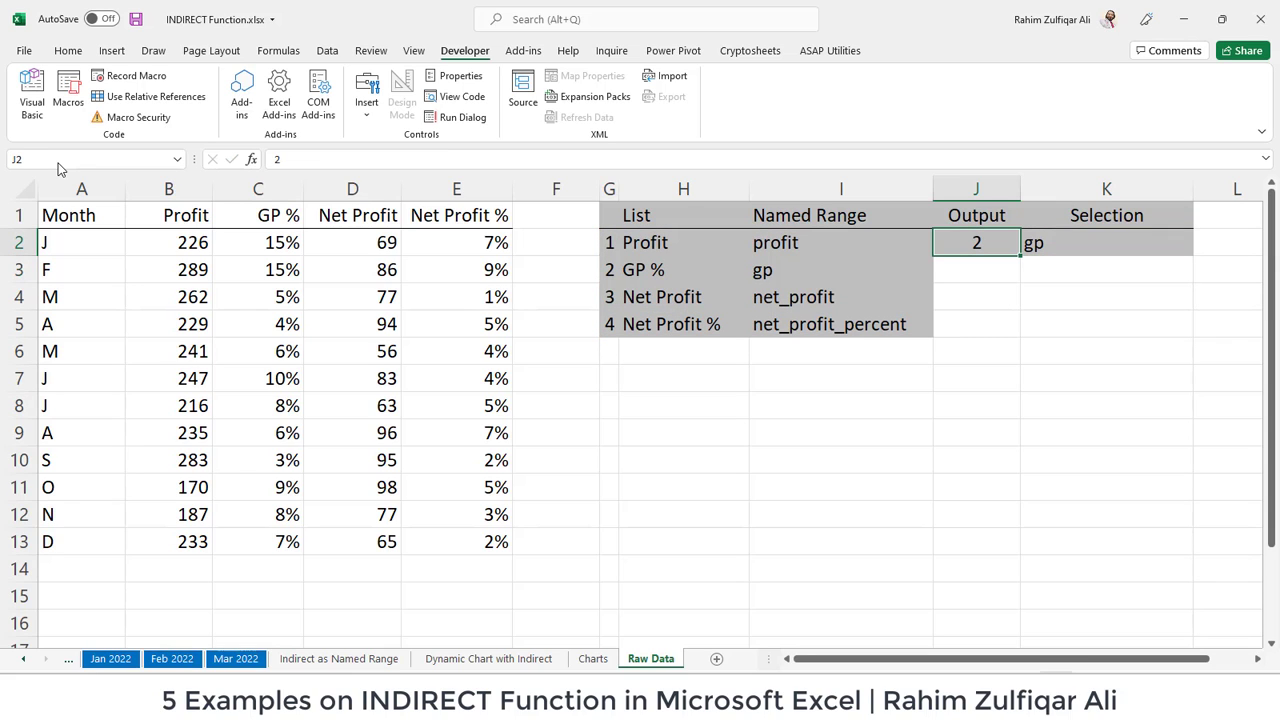
pyautogui.hotkey('ctrl', 'pageup')
pyautogui.hotkey('ctrl', 'pageup')
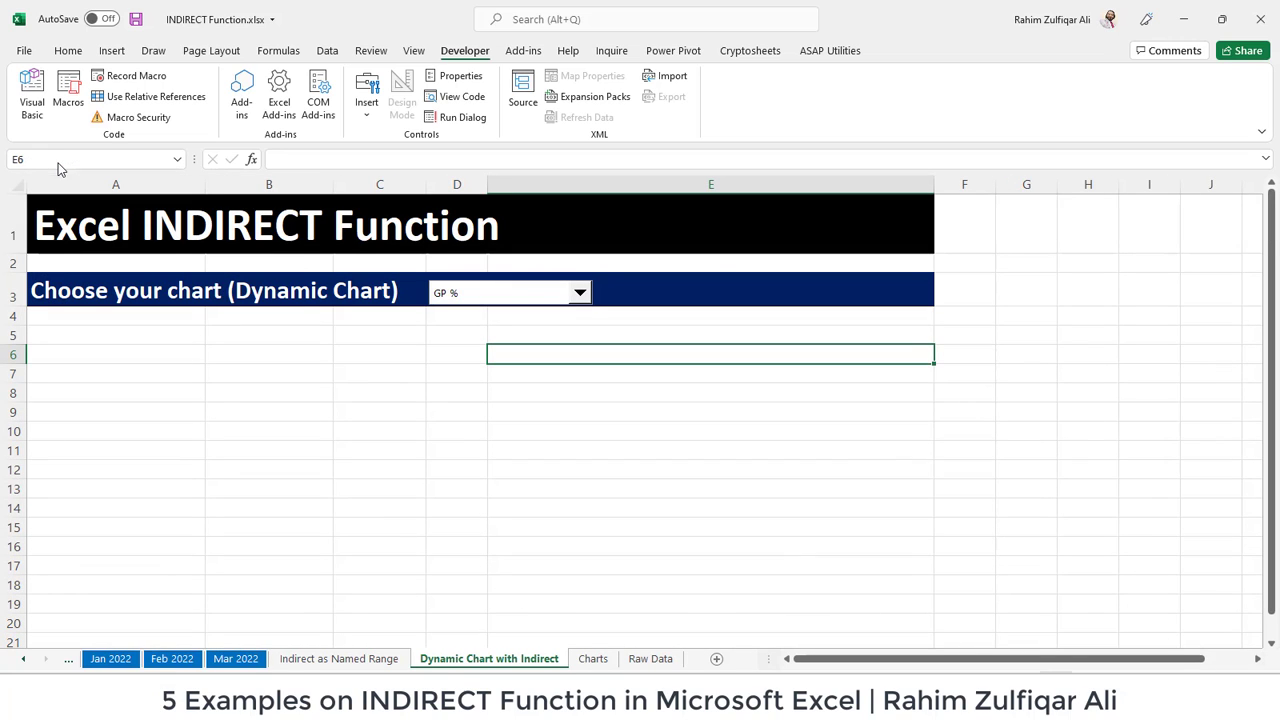
pyautogui.click(579, 297)
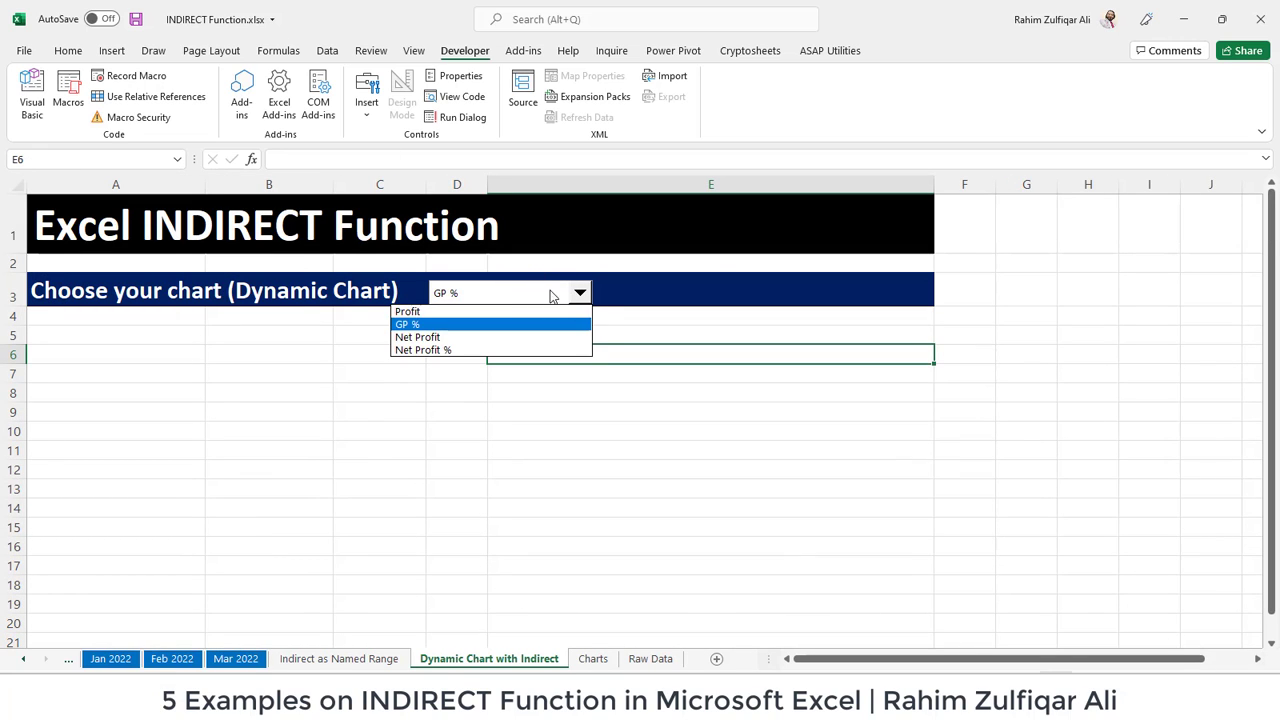
pyautogui.click(441, 339)
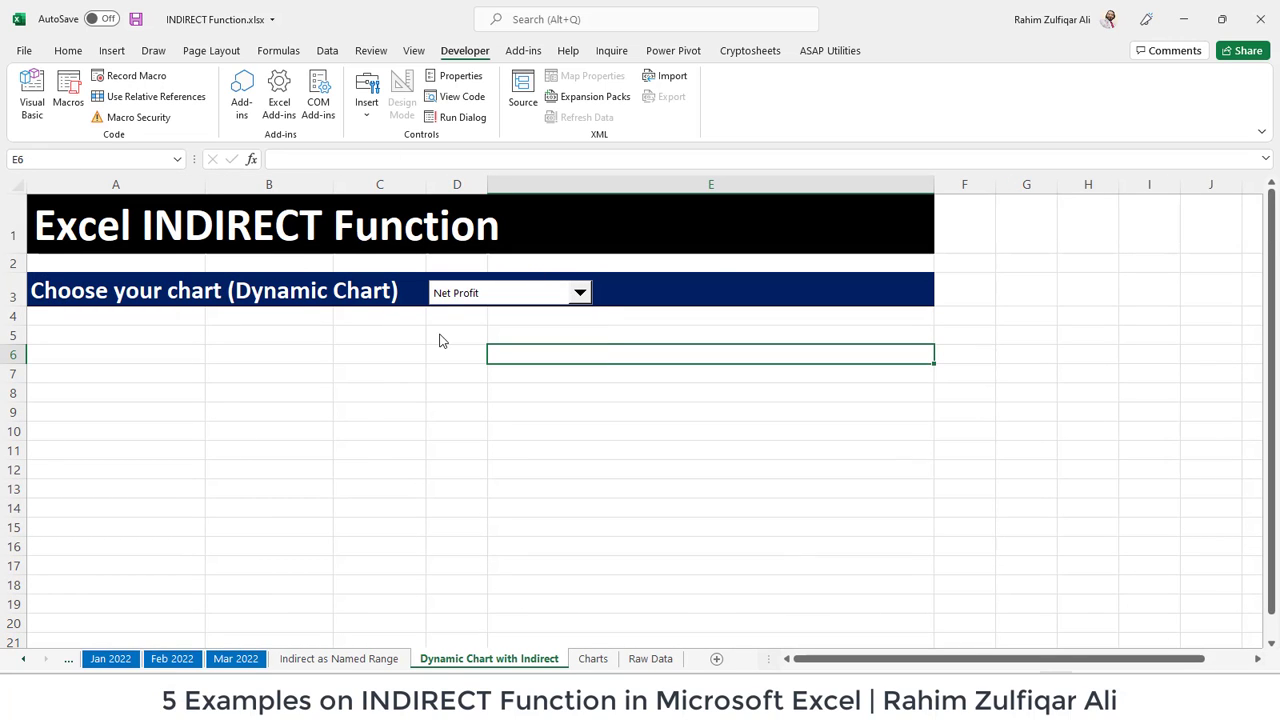
pyautogui.click(650, 659)
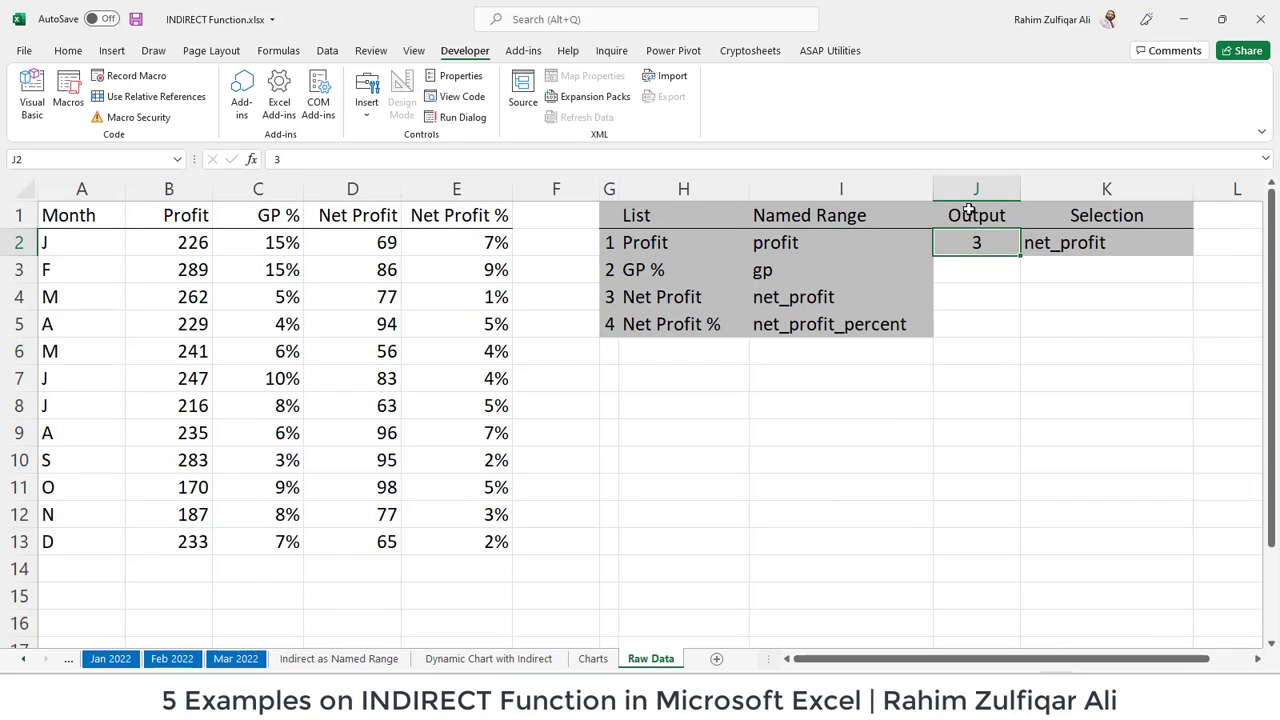
pyautogui.click(1055, 250)
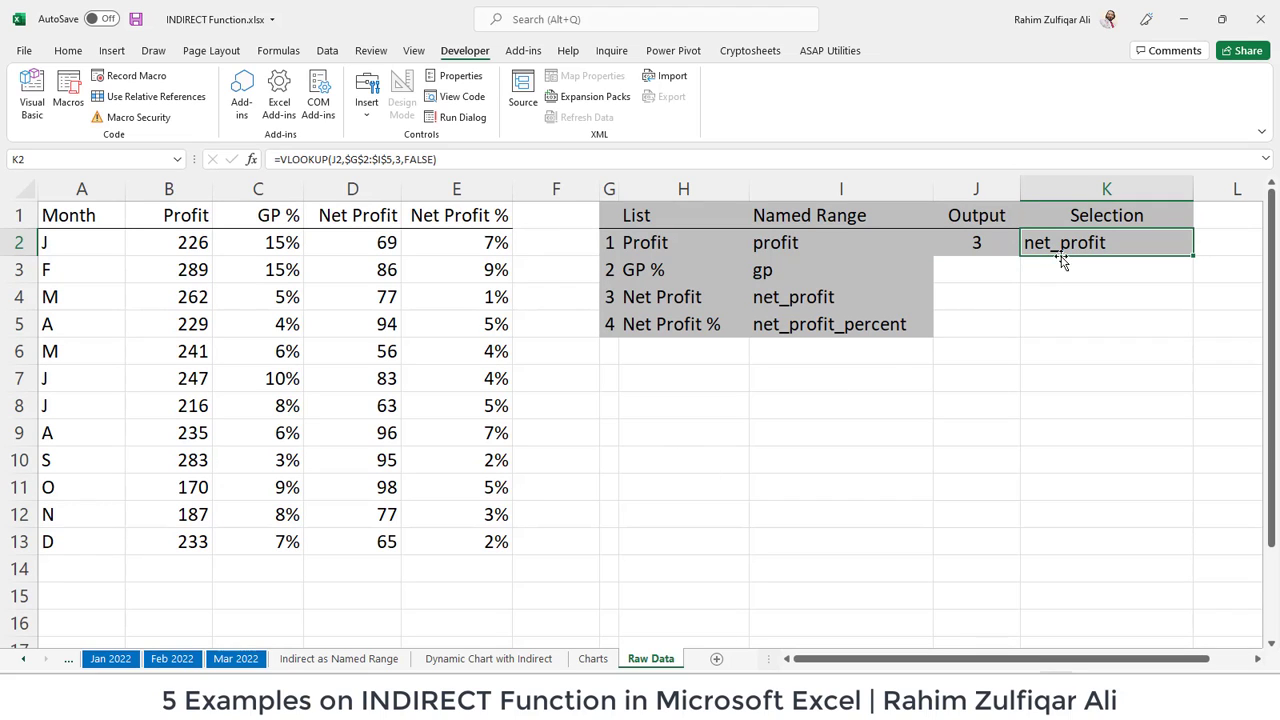
pyautogui.click(593, 658)
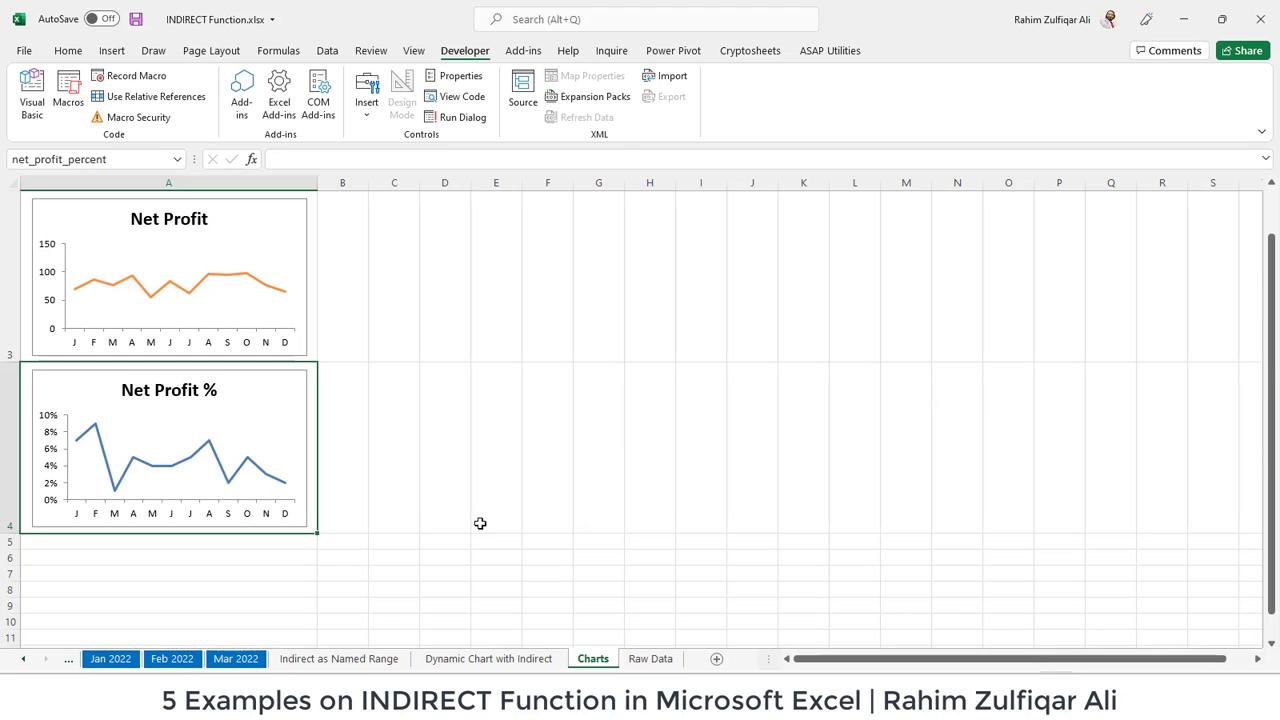
pyautogui.click(311, 300)
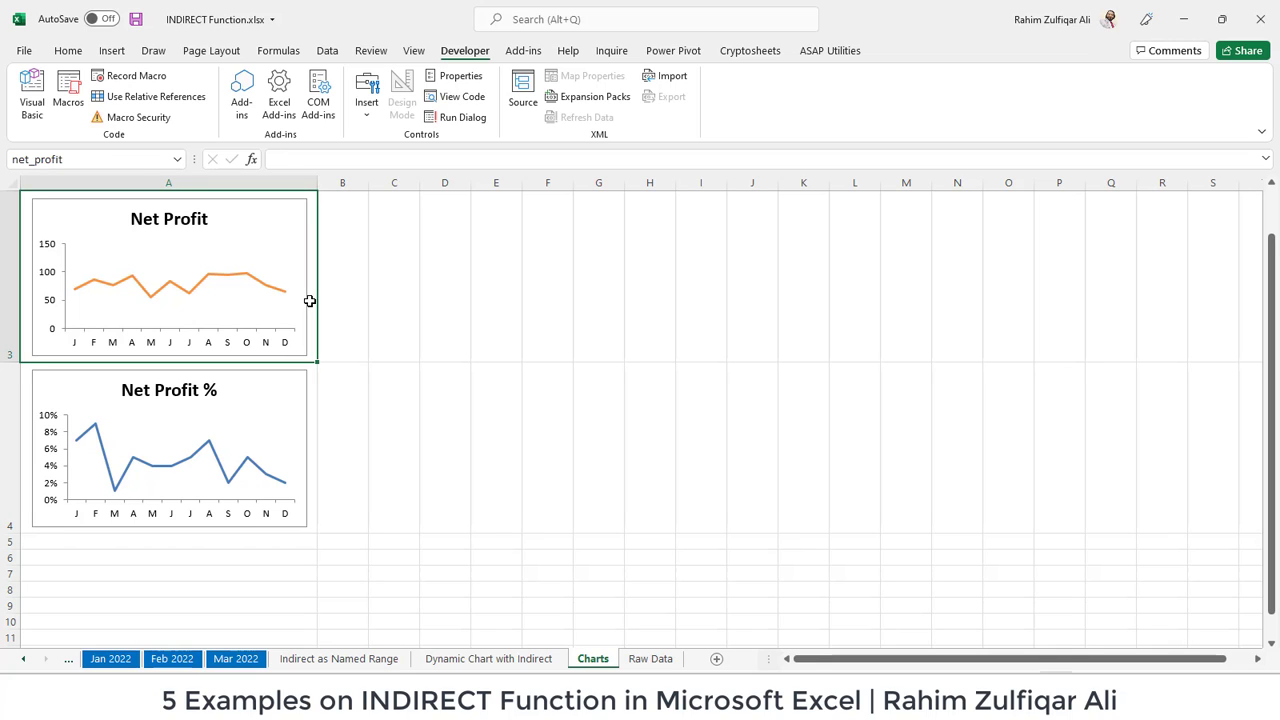
# From the Dynamic Chart with Indirect sheet, start a new workbook-scoped defined name called choose_chart.
pyautogui.click(540, 659)
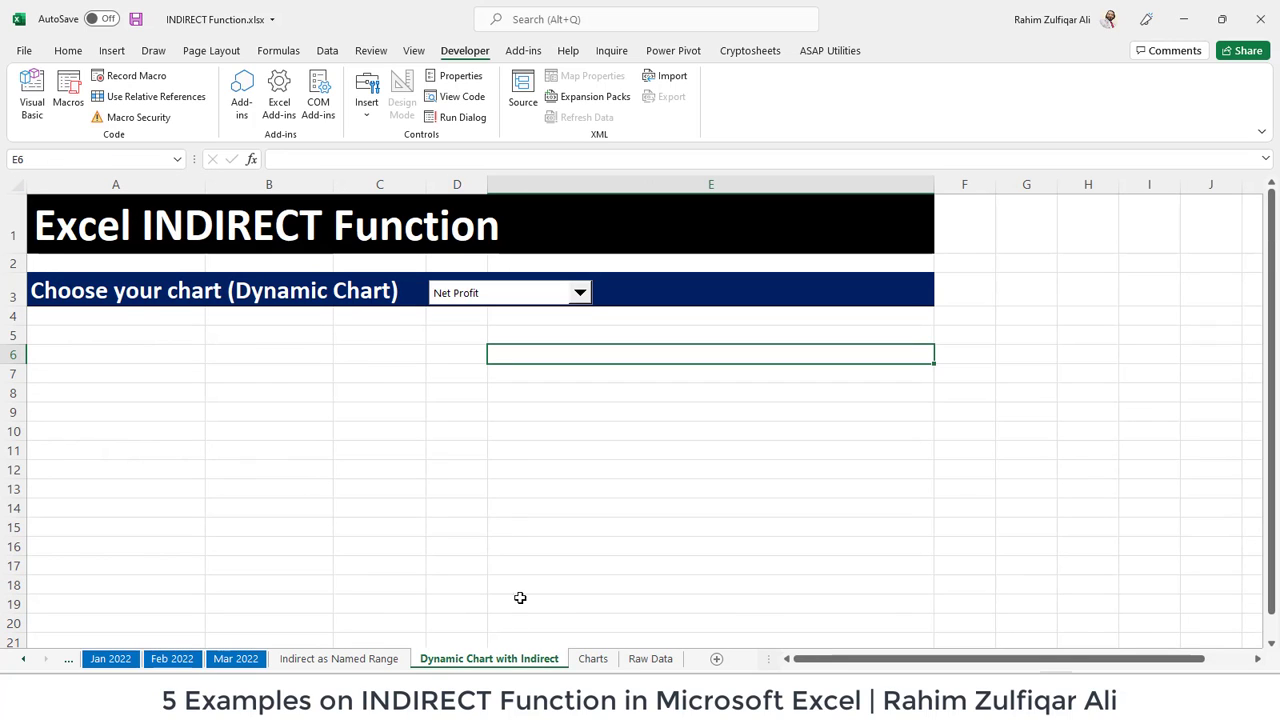
pyautogui.click(264, 353)
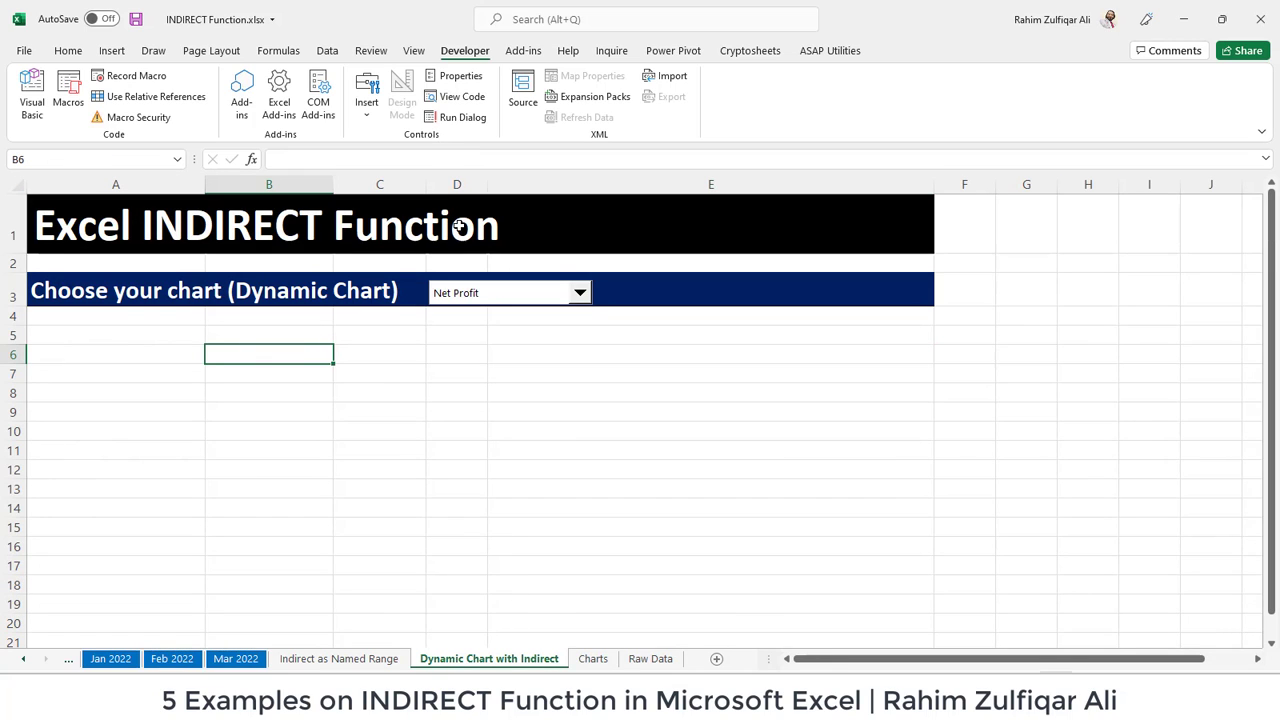
pyautogui.click(286, 52)
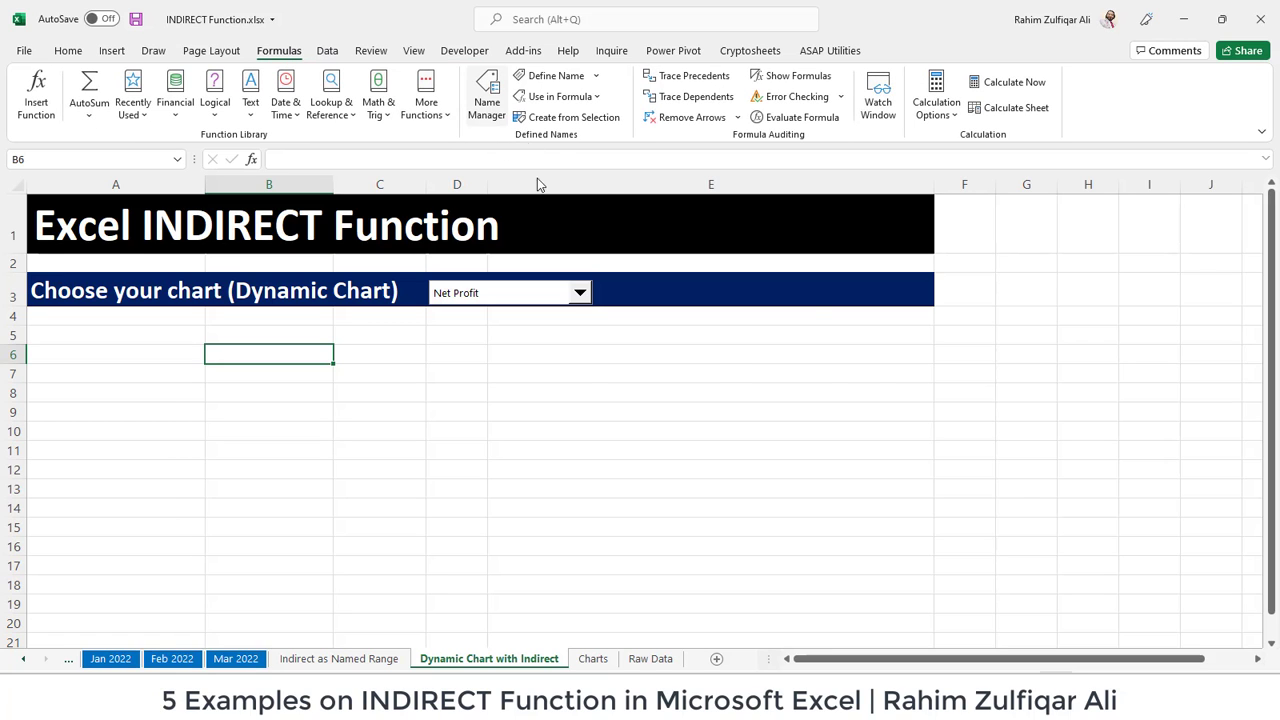
pyautogui.click(490, 100)
pyautogui.click(600, 227)
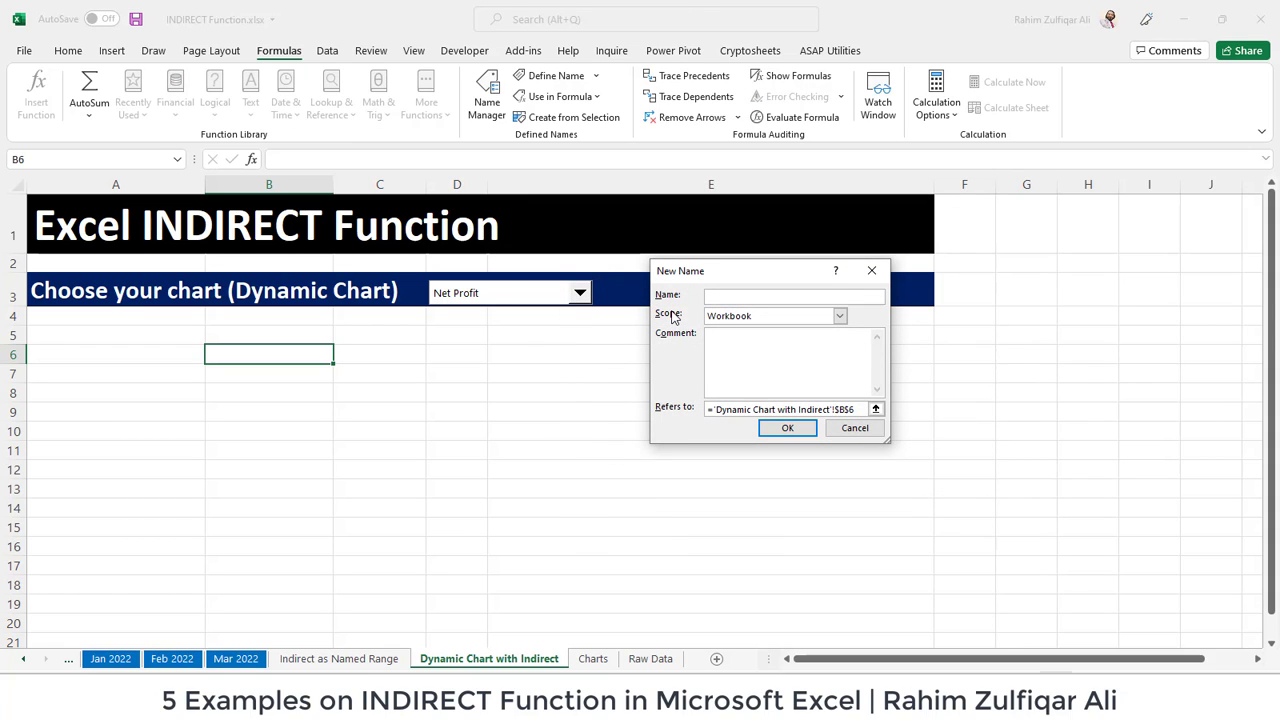
pyautogui.write('choose_char')
# Make the choose_chart name refer to =INDIRECT('Raw Data'!$K$2), save it and close the Name Manager.
pyautogui.press('Tab')
pyautogui.press('Tab')
pyautogui.press('Tab')
pyautogui.press('BackSpace')
pyautogui.write('=')
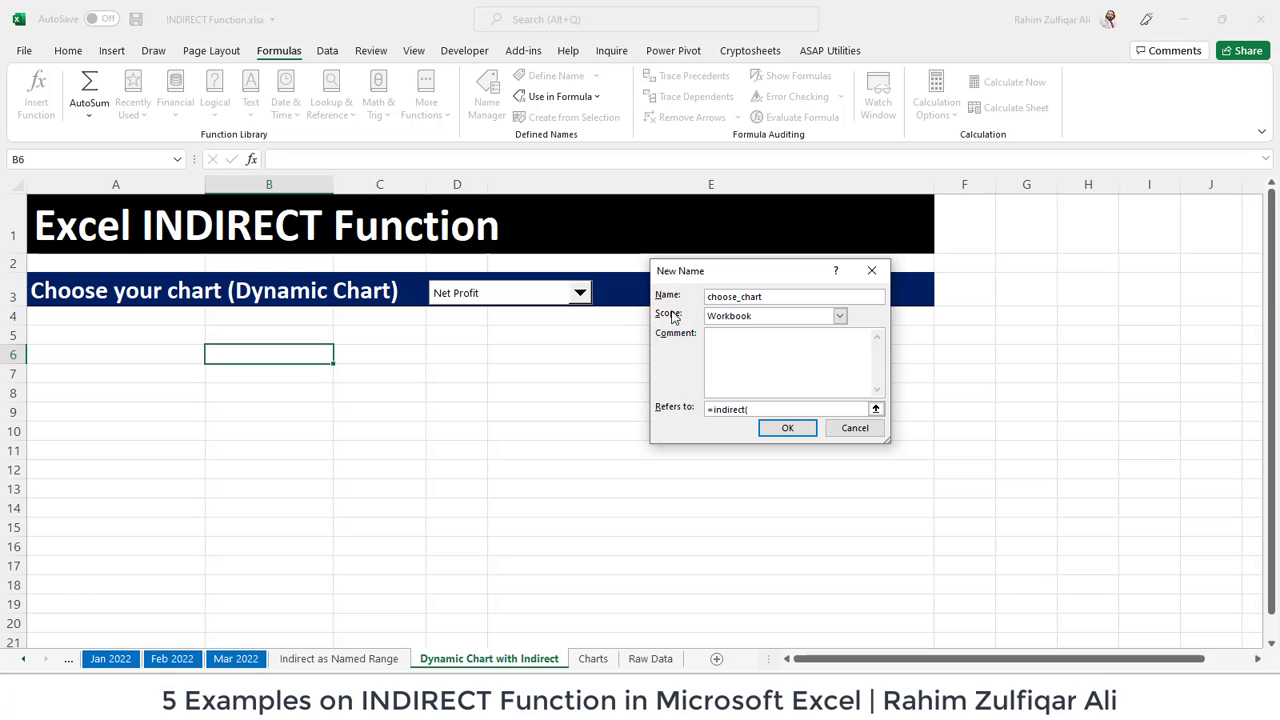
pyautogui.write('indirect(')
pyautogui.click(650, 659)
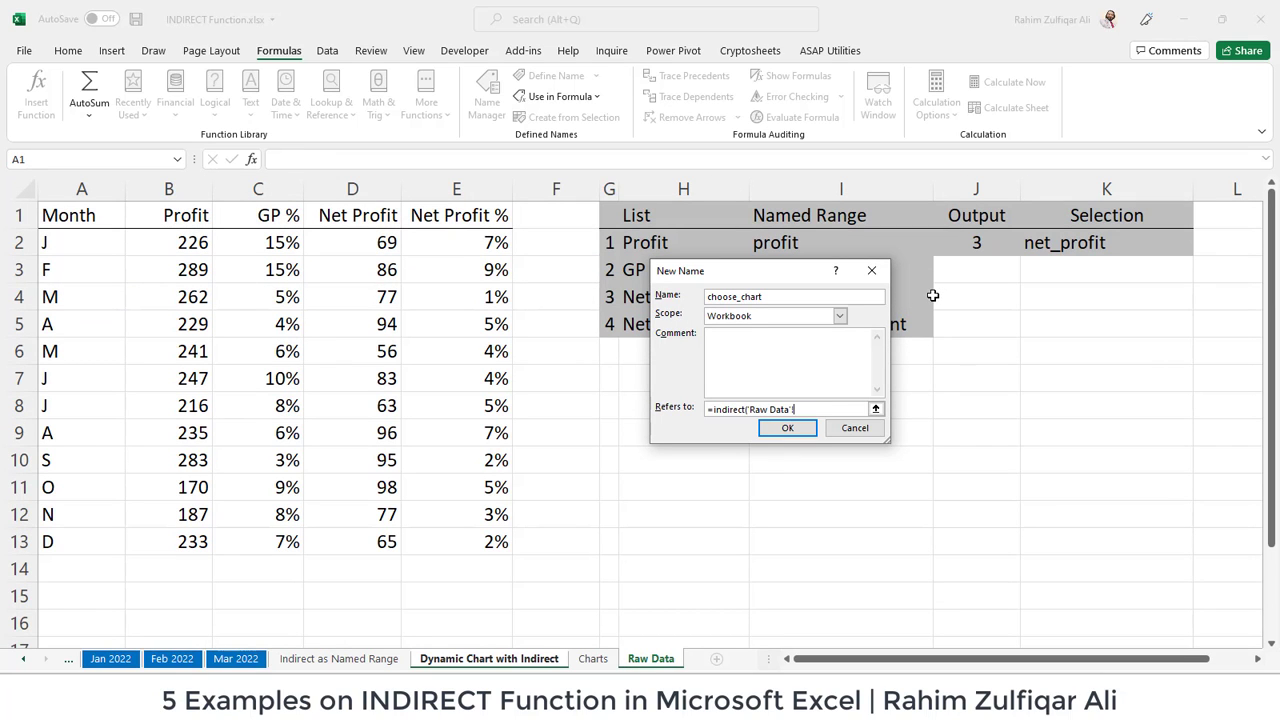
pyautogui.click(1045, 245)
pyautogui.click(787, 428)
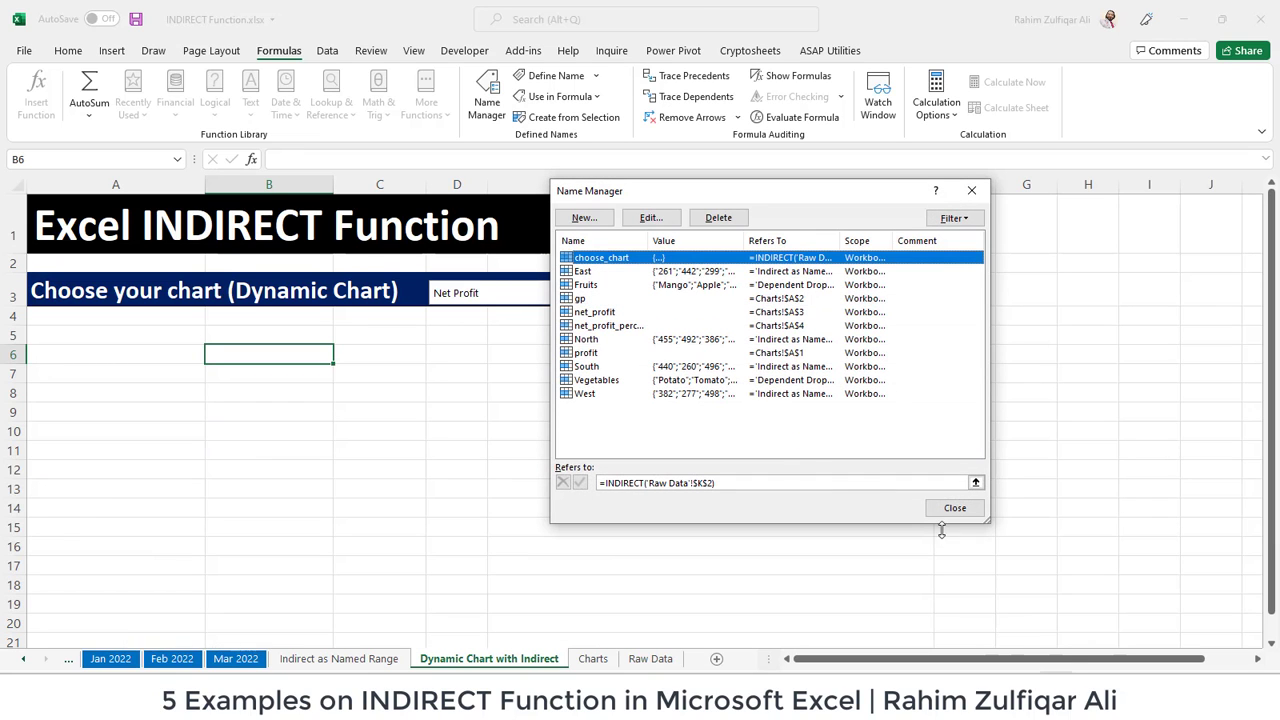
pyautogui.click(952, 509)
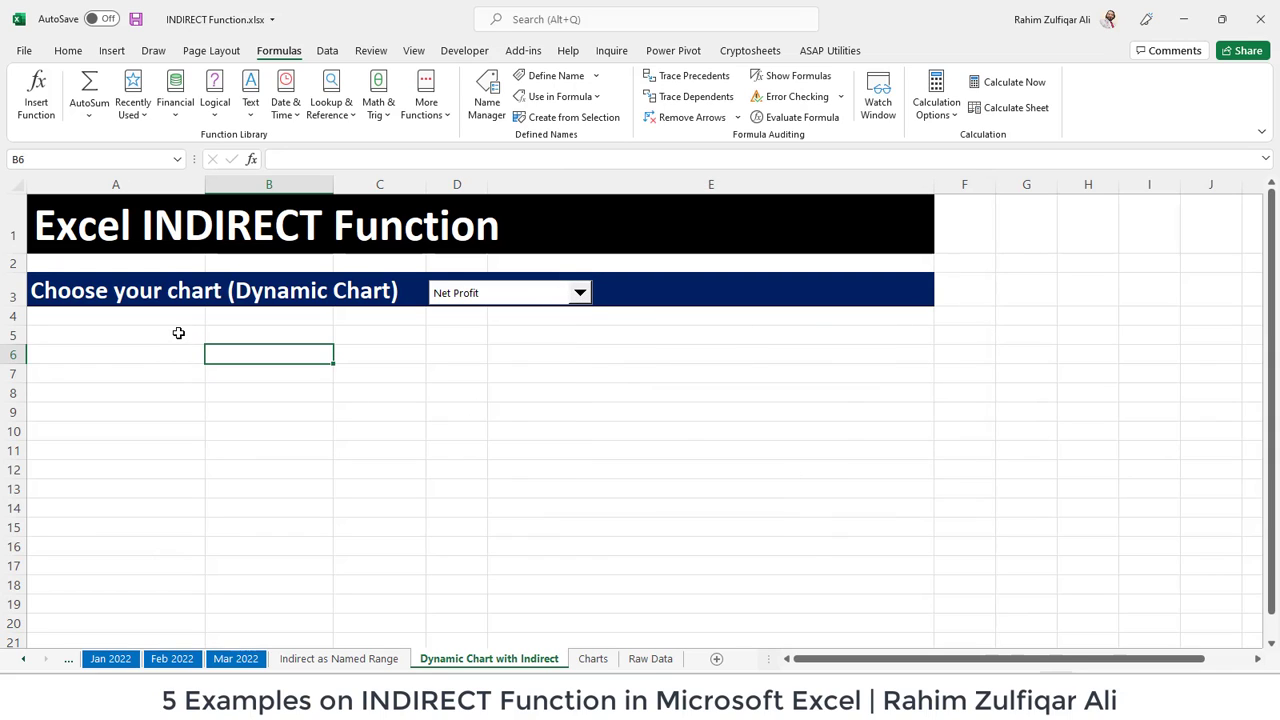
# Copy the blank range A5:D15 below the combo box and paste it in place as a linked picture.
pyautogui.moveTo(178, 333); pyautogui.dragTo(463, 519)
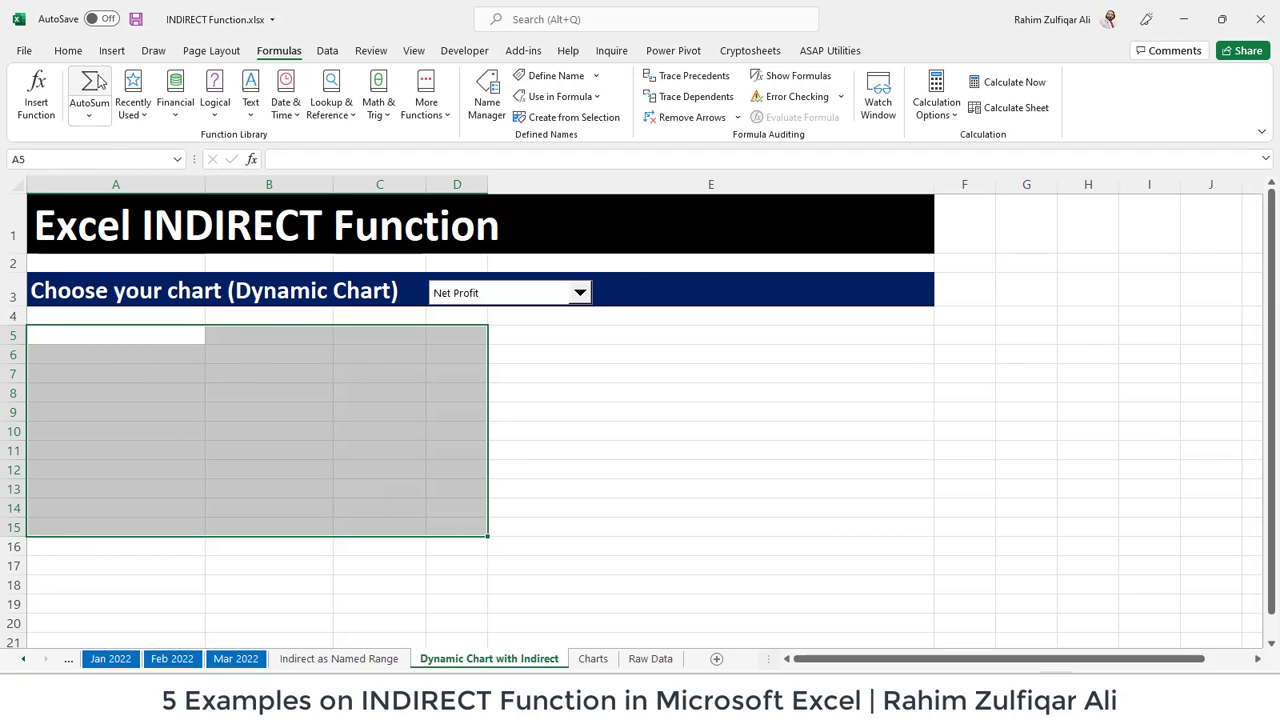
pyautogui.hotkey('ctrl', 'c')
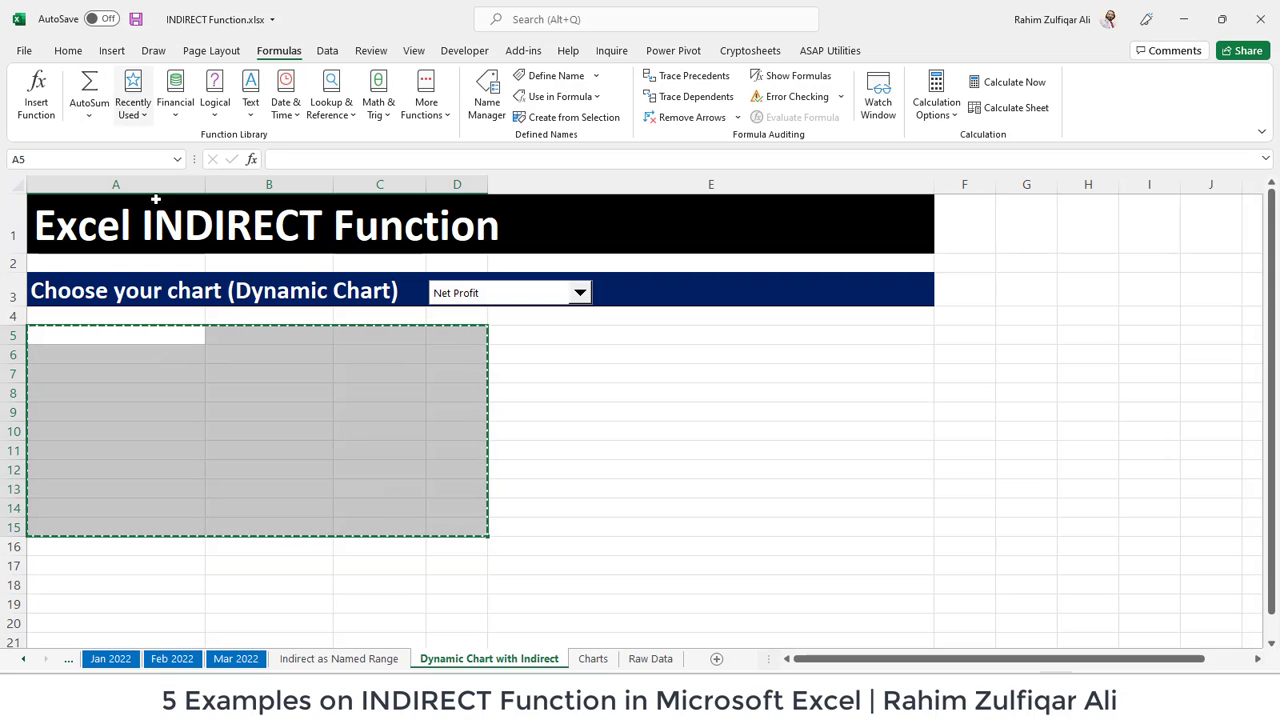
pyautogui.click(68, 50)
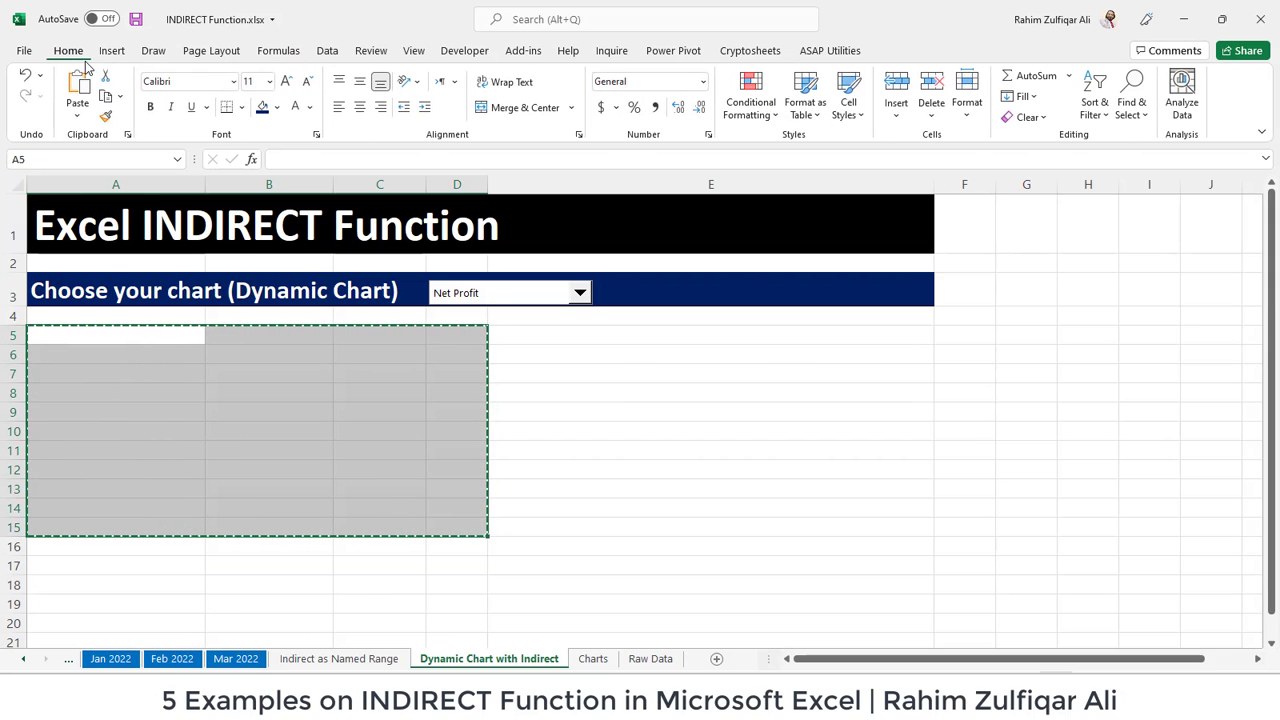
pyautogui.click(77, 112)
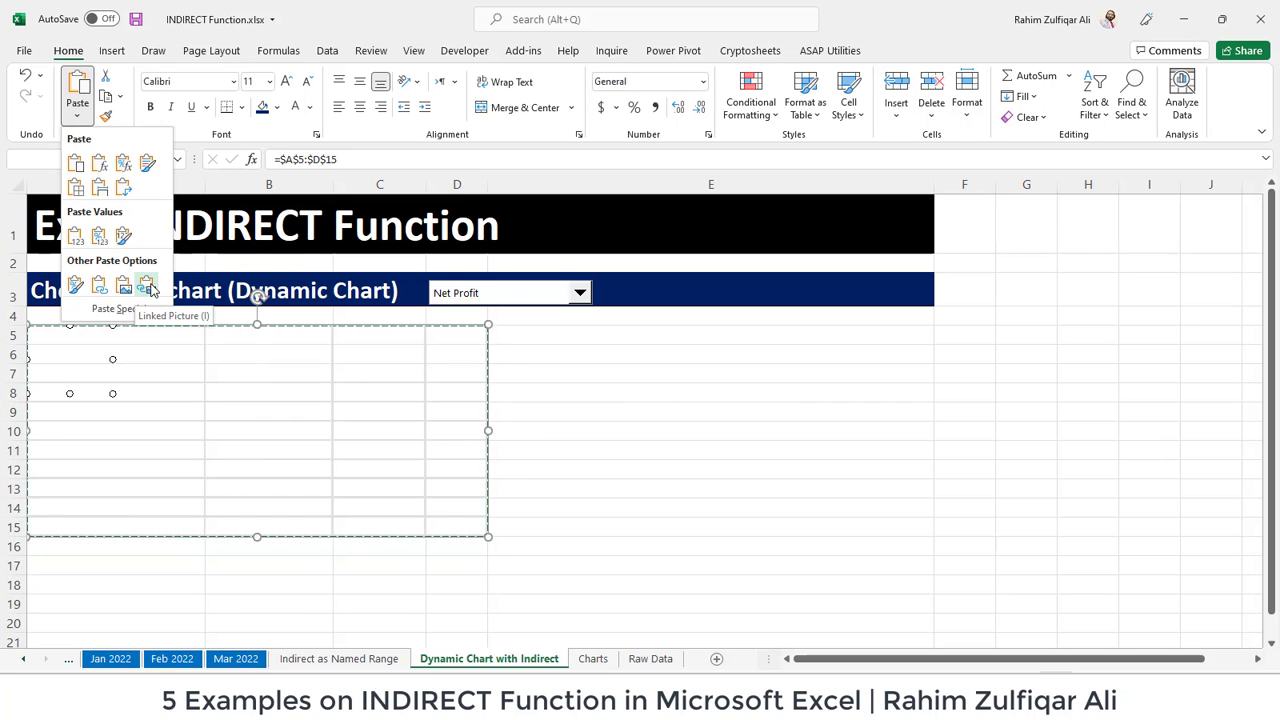
pyautogui.click(147, 287)
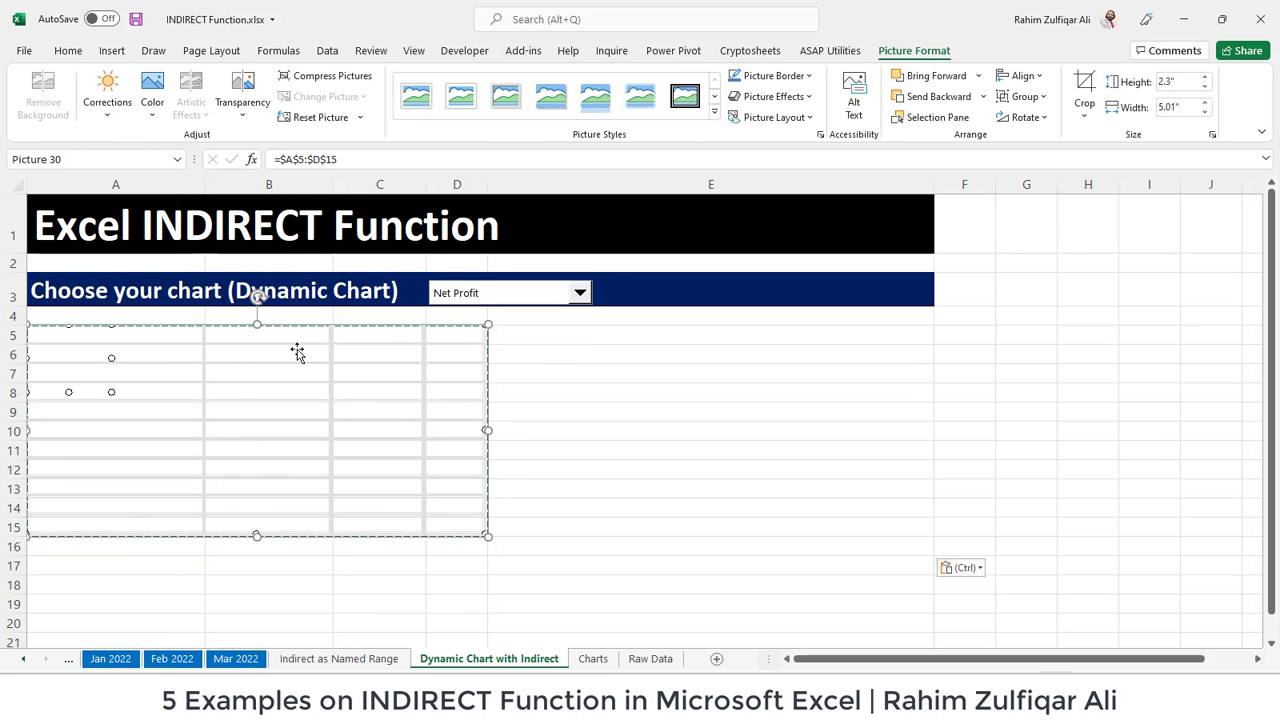
# Replace the linked picture's reference with =choose_chart.
pyautogui.click(305, 159)
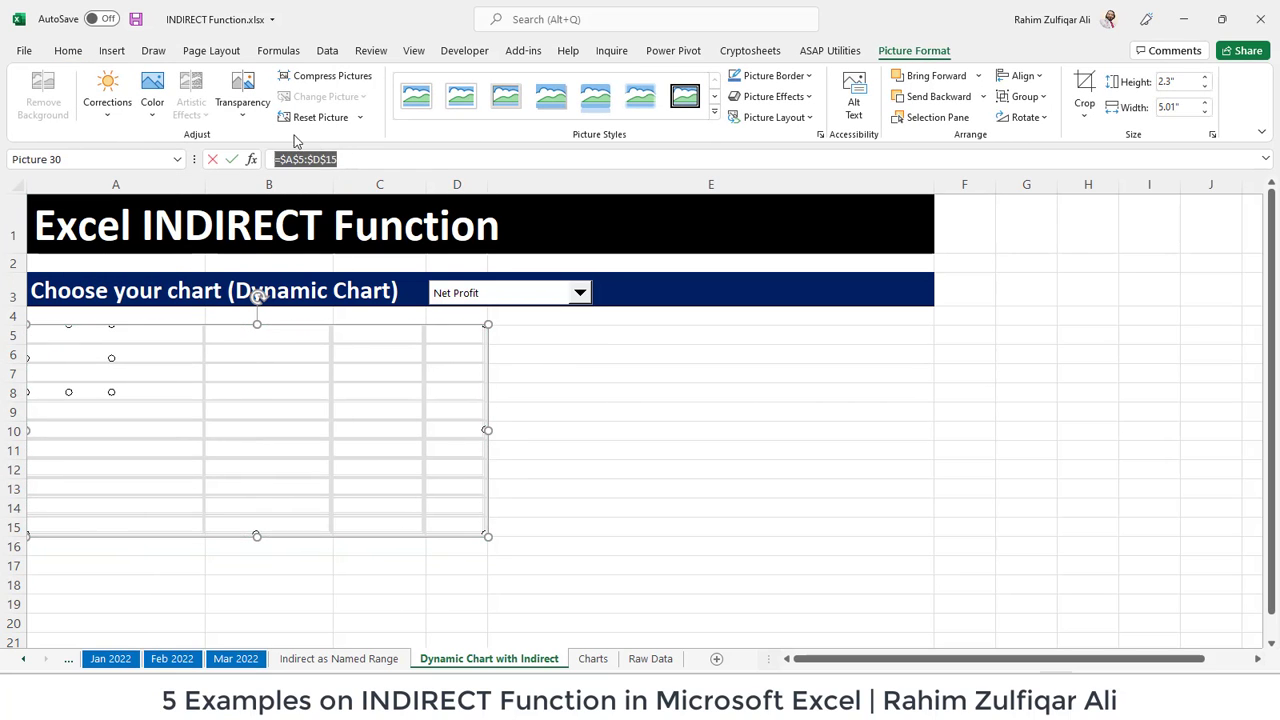
pyautogui.write('=')
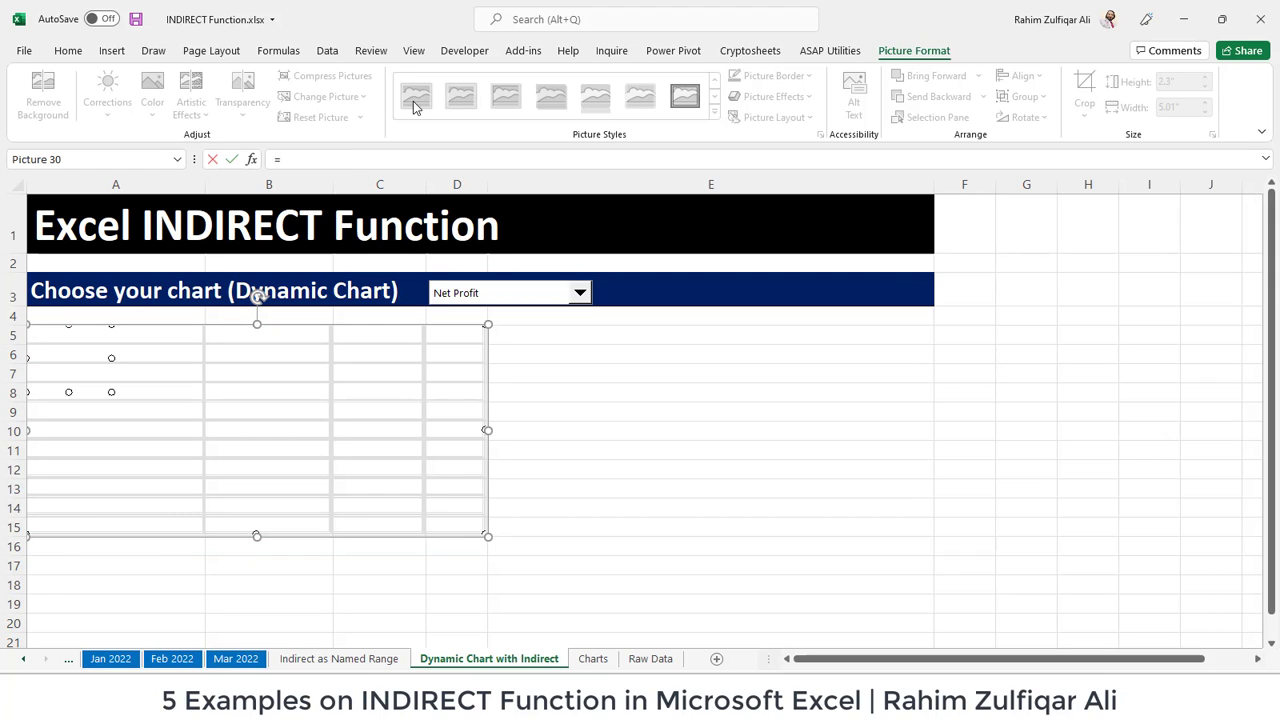
pyautogui.write('choo')
pyautogui.press('Down')
pyautogui.press('Tab')
pyautogui.press('Return')
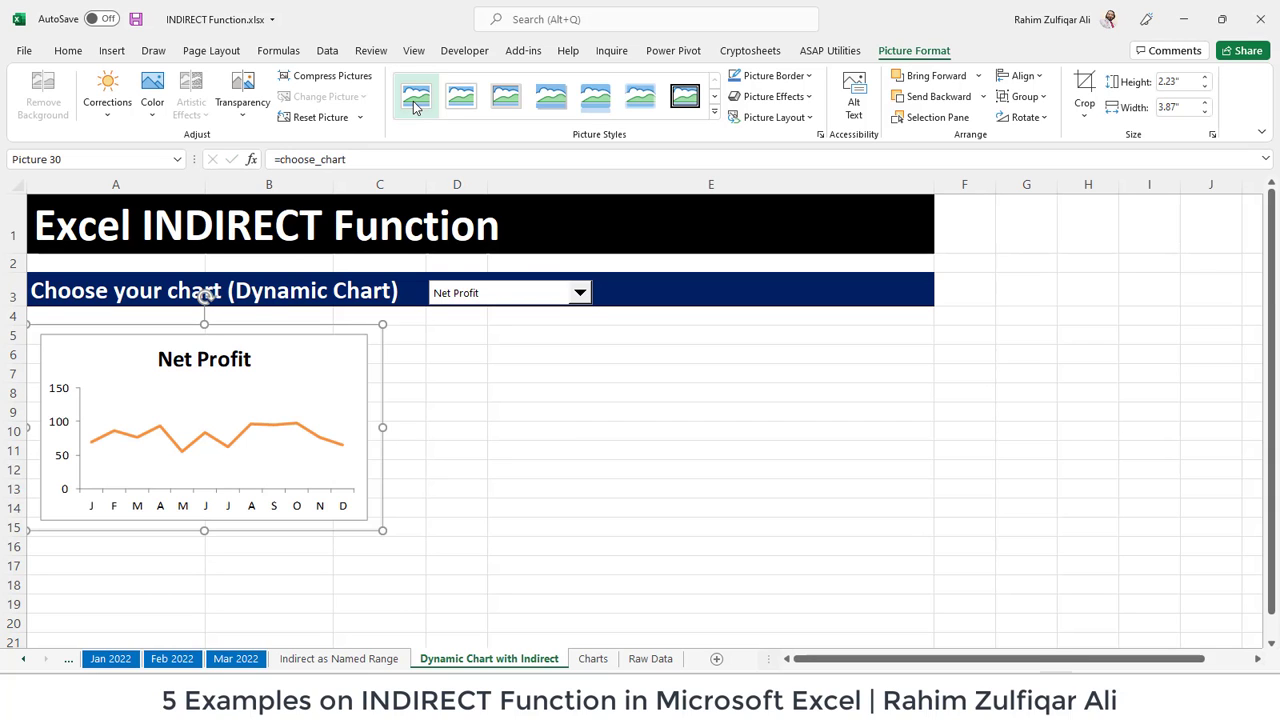
# Reposition the linked chart picture beneath the combo box and enlarge it to span about rows 5 to 18, columns A to E.
pyautogui.moveTo(304, 377); pyautogui.dragTo(374, 371)
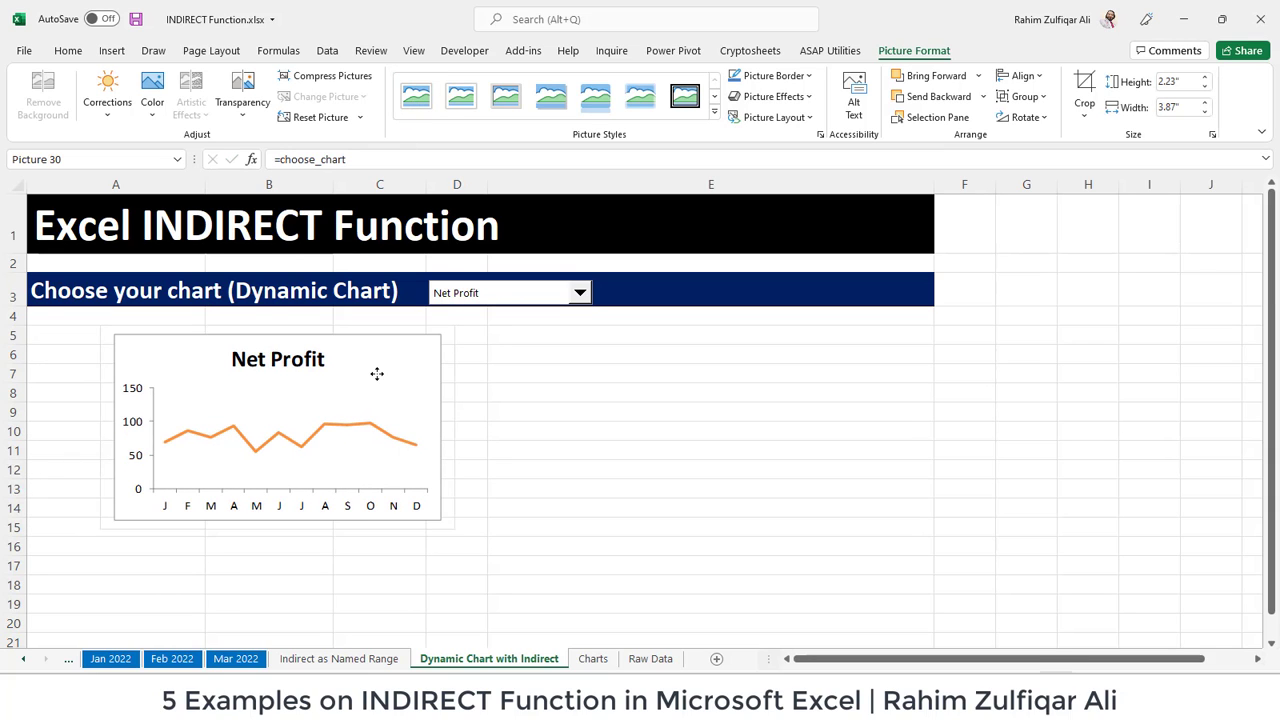
pyautogui.moveTo(456, 530); pyautogui.dragTo(574, 597)
pyautogui.moveTo(477, 494); pyautogui.dragTo(466, 489)
pyautogui.click(629, 412)
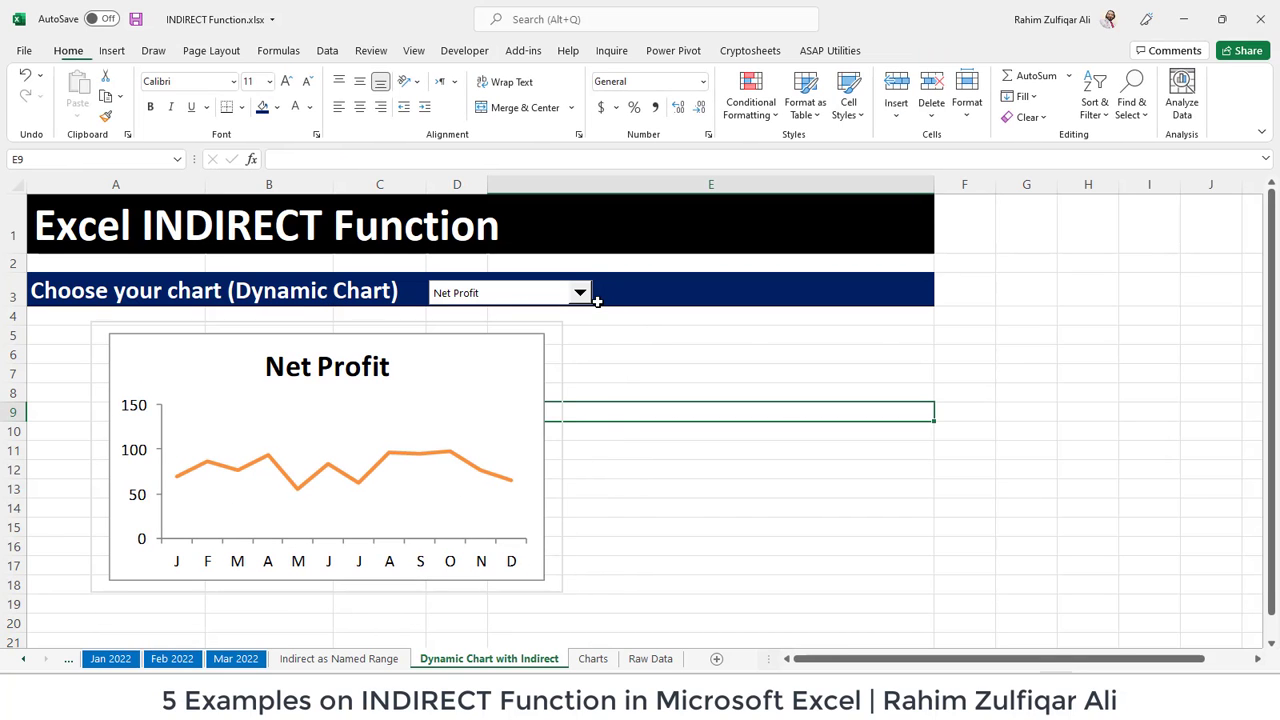
# Test the dynamic chart by choosing Profit and GP % in the combo box.
pyautogui.click(580, 293)
pyautogui.click(478, 313)
pyautogui.click(580, 293)
pyautogui.click(492, 325)
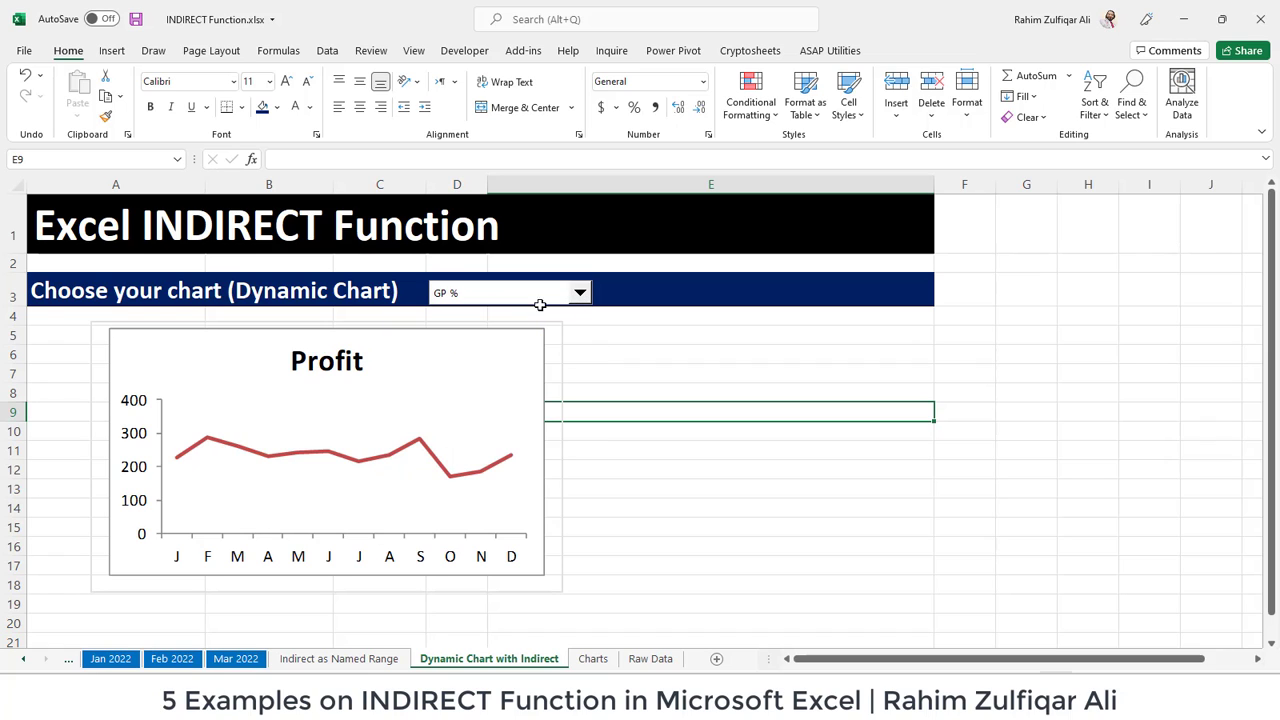
# Test the dynamic chart by switching the combo box among Net Profit, GP % and Profit, leaving it on Net Profit.
pyautogui.click(579, 293)
pyautogui.click(435, 338)
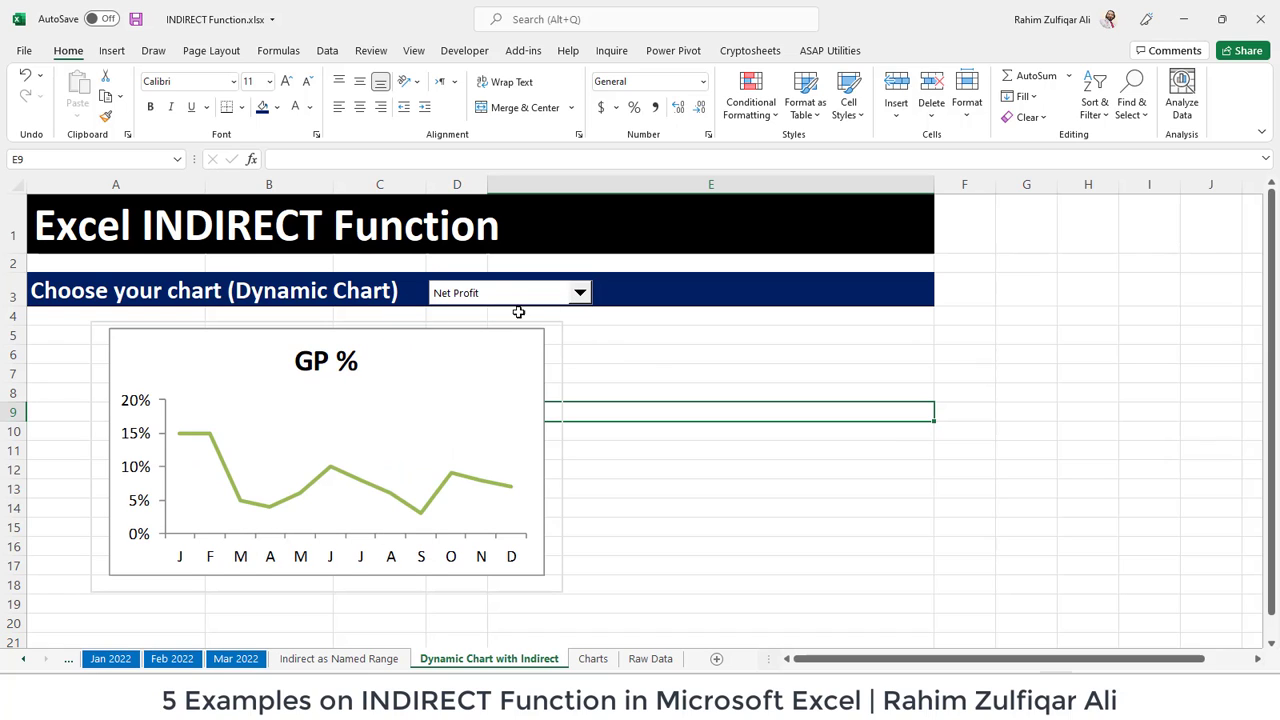
pyautogui.click(580, 293)
pyautogui.click(452, 349)
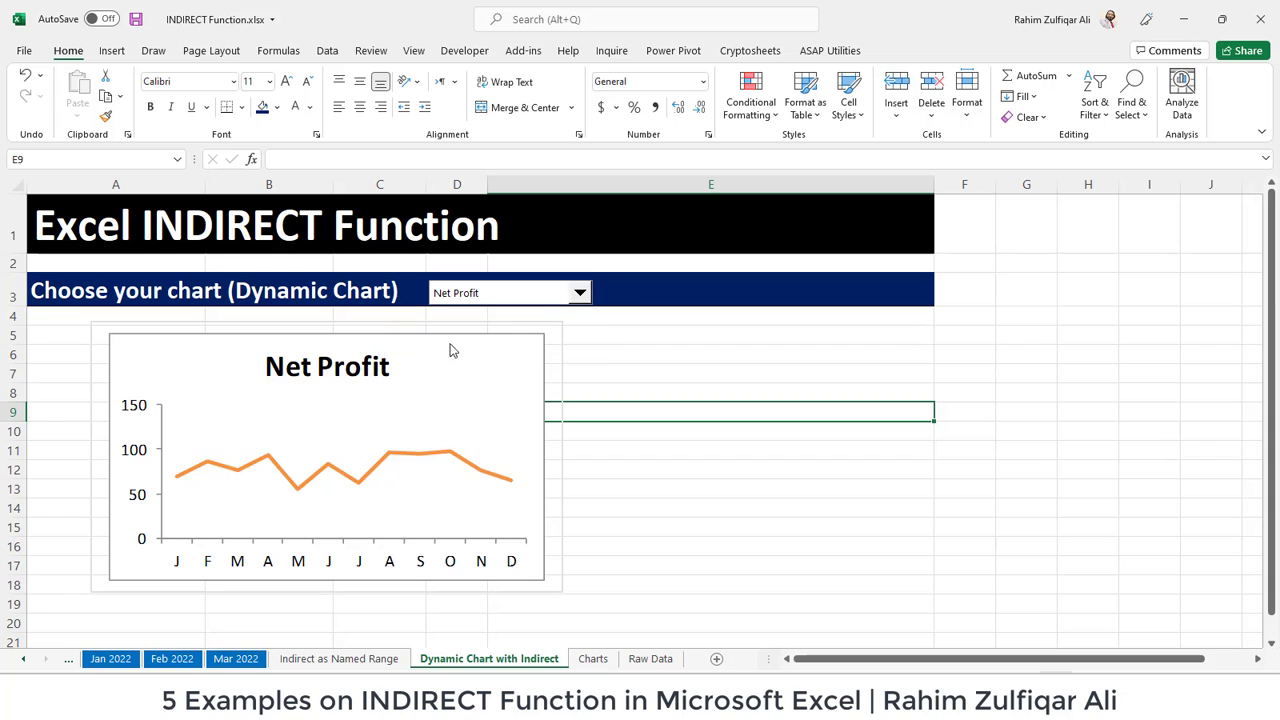
pyautogui.click(579, 293)
pyautogui.click(464, 325)
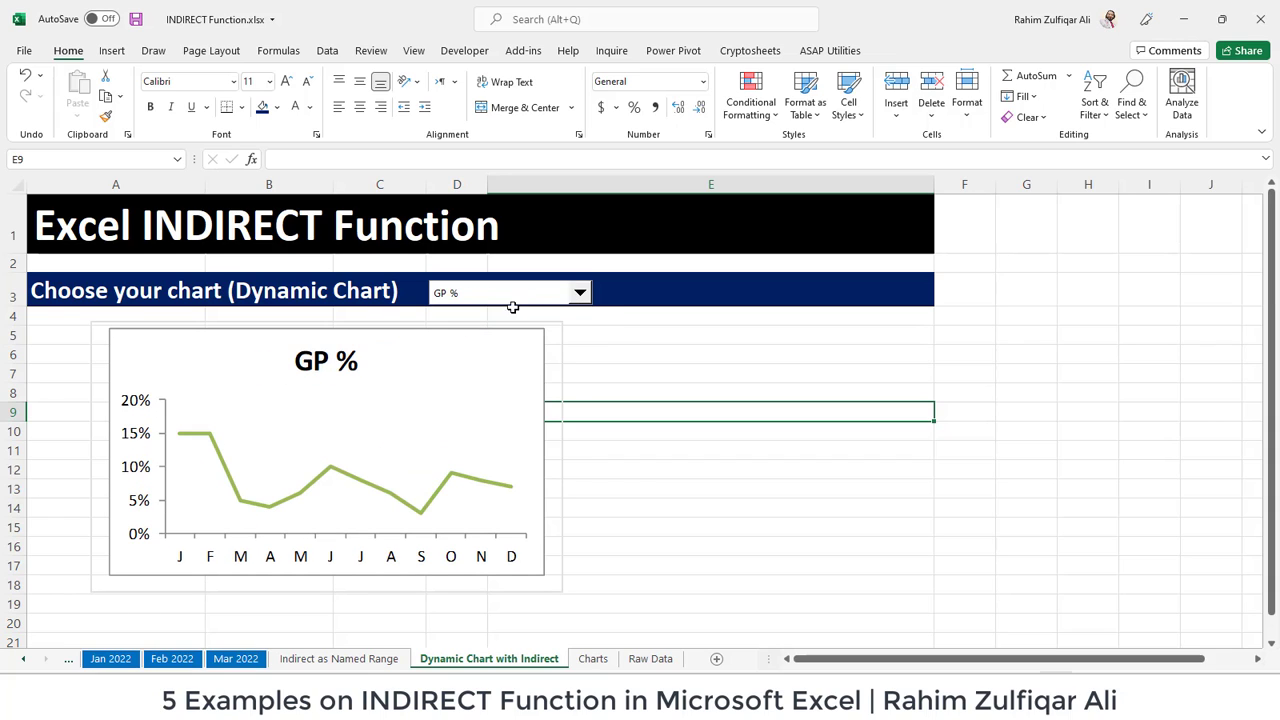
pyautogui.click(575, 293)
pyautogui.click(480, 324)
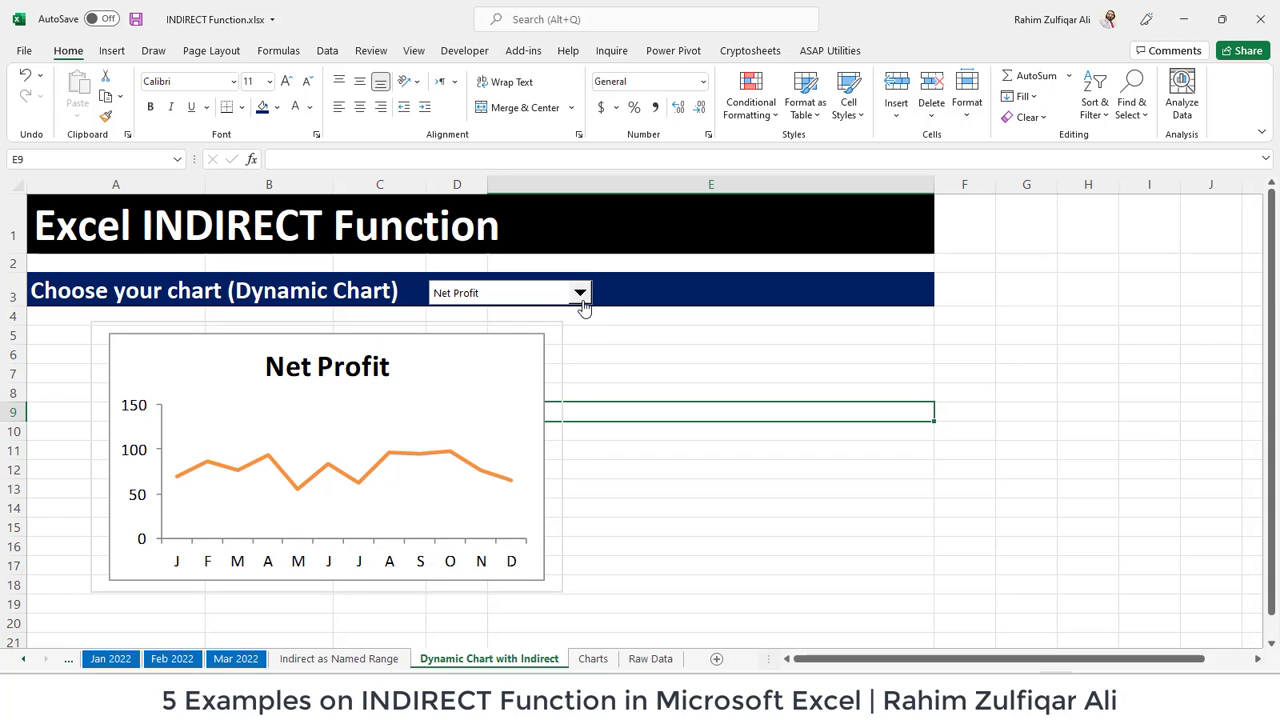
pyautogui.click(580, 295)
pyautogui.click(476, 314)
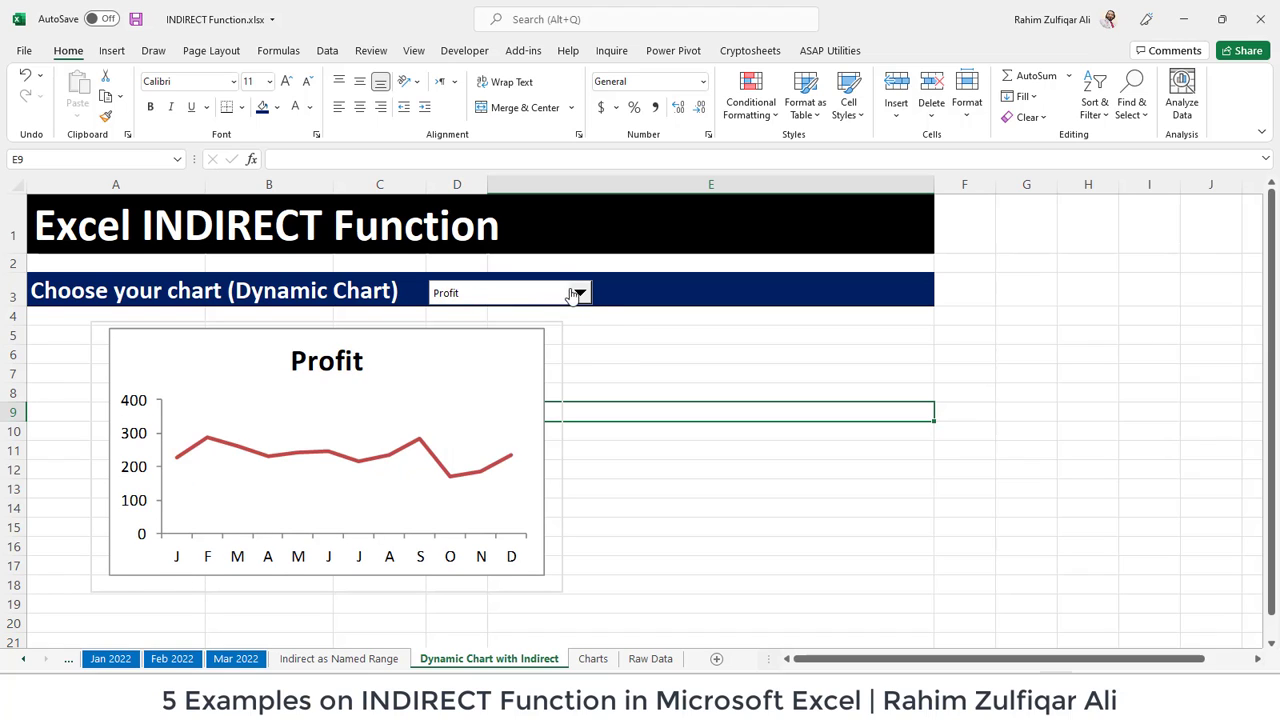
pyautogui.click(579, 293)
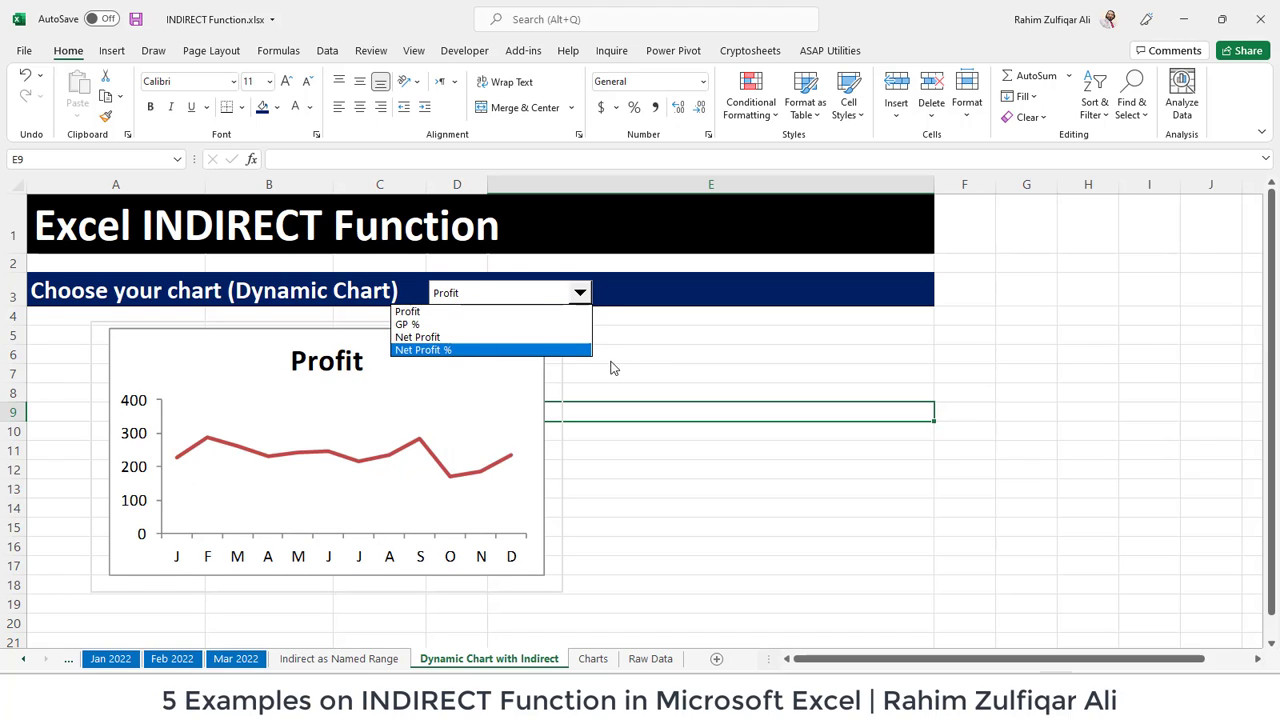
pyautogui.click(467, 348)
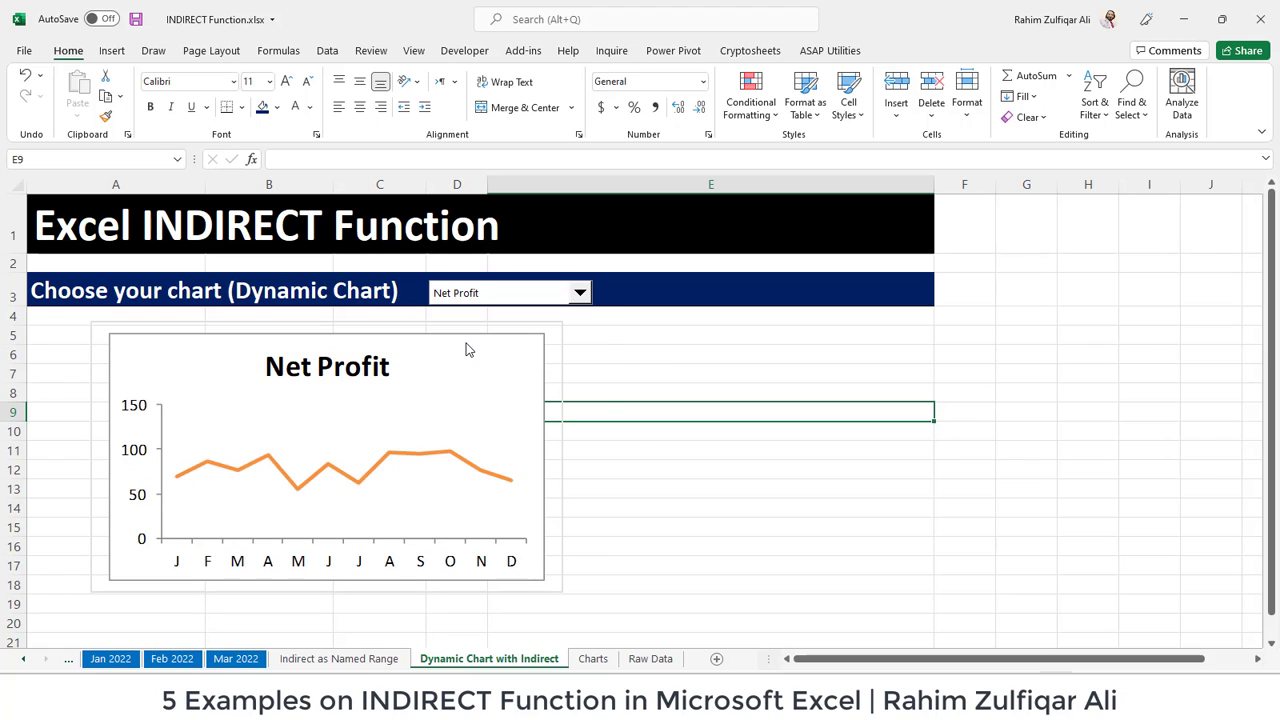
pyautogui.click(610, 449)
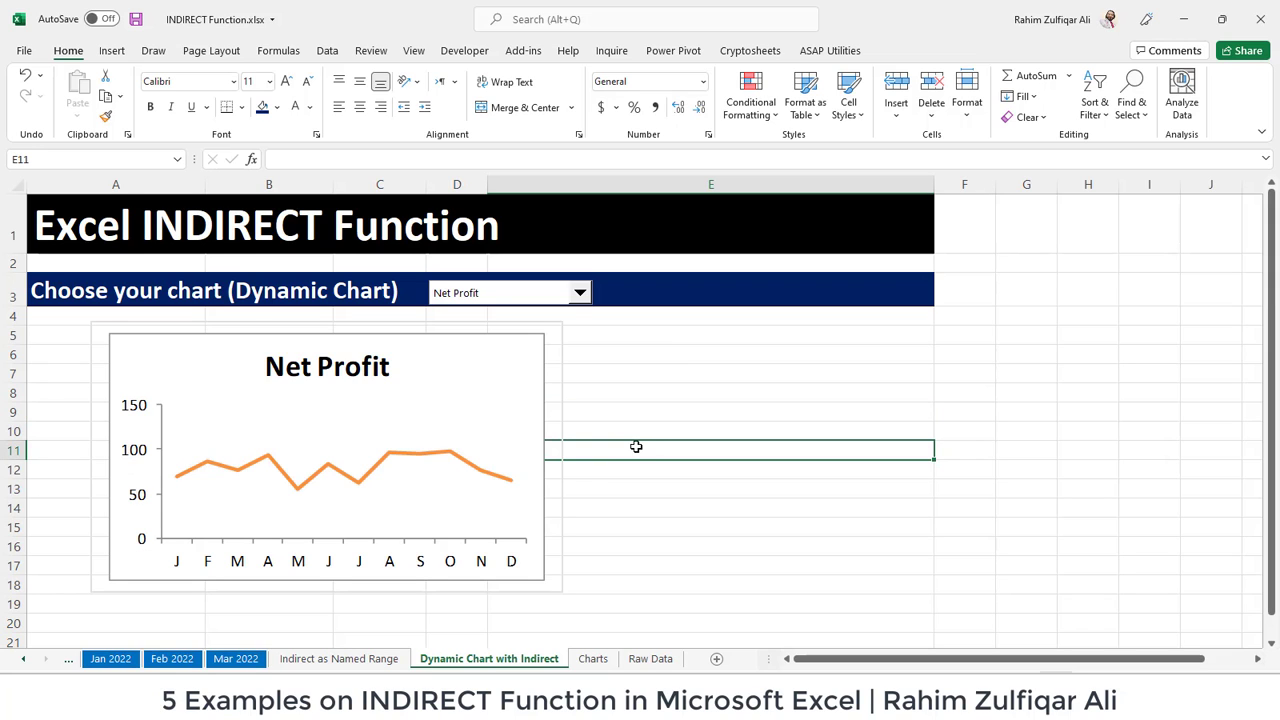
# Go back through the example worksheets to the first one, INDIRECT, to review the examples.
pyautogui.hotkey('ctrl', 'pageup')
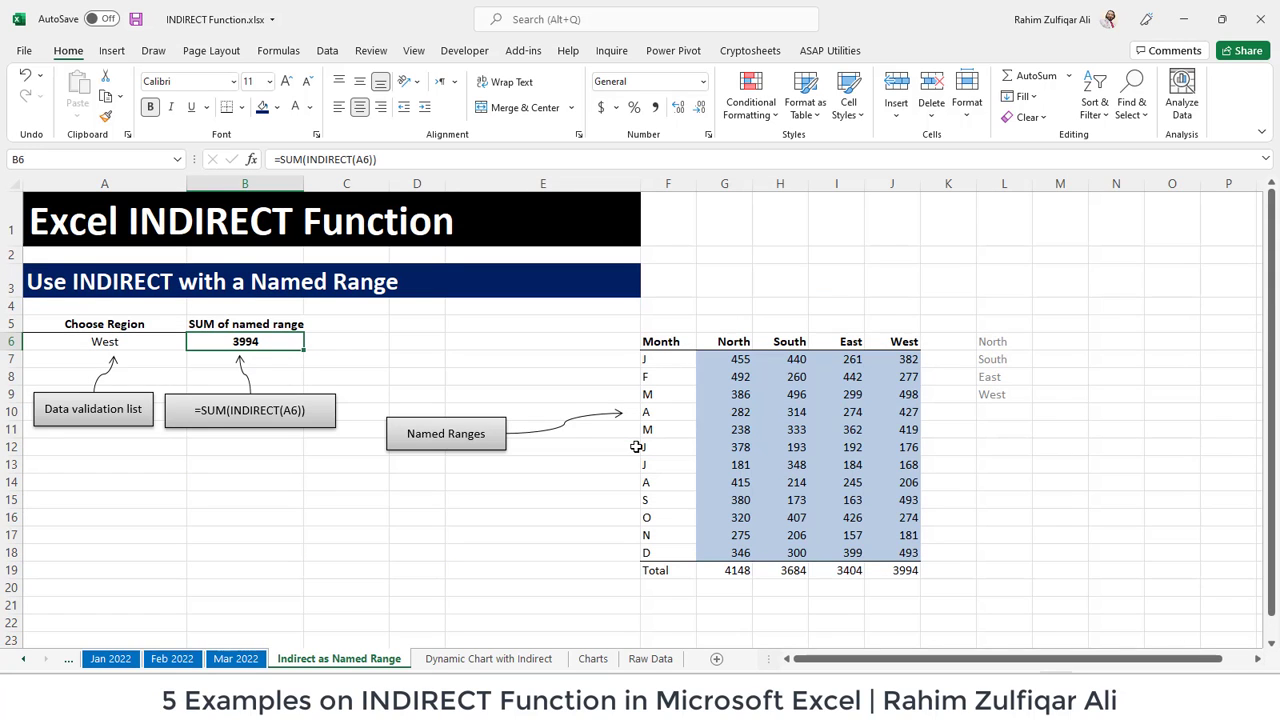
pyautogui.hotkey('ctrl', 'pageup')
pyautogui.hotkey('ctrl', 'pageup')
pyautogui.hotkey('ctrl', 'pageup')
pyautogui.hotkey('ctrl', 'pageup')
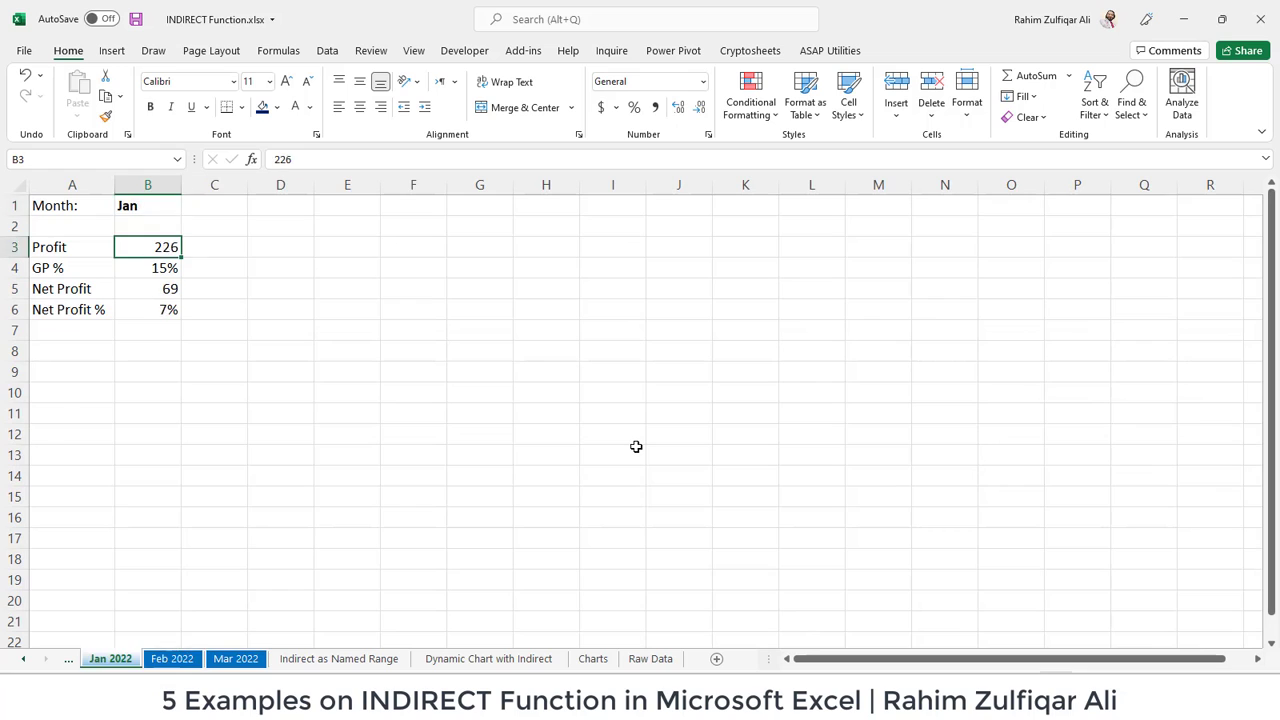
pyautogui.hotkey('ctrl', 'pageup')
pyautogui.hotkey('ctrl', 'pageup')
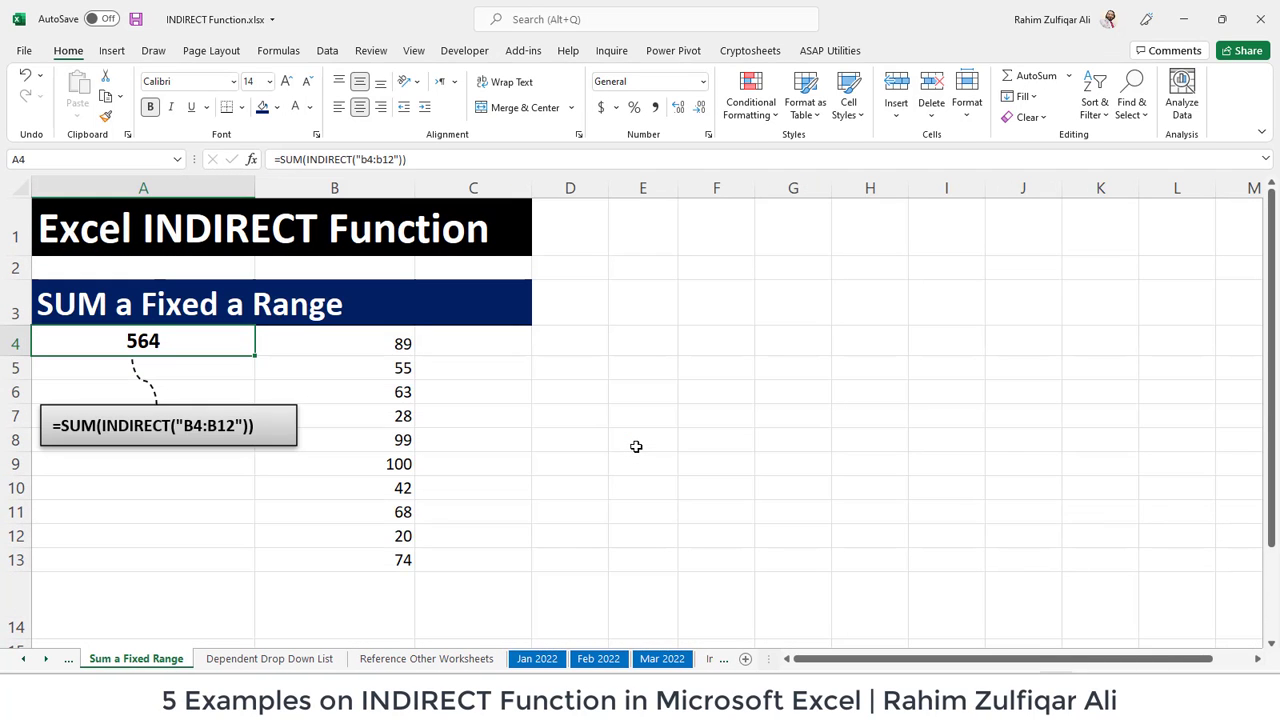
pyautogui.hotkey('ctrl', 'pageup')
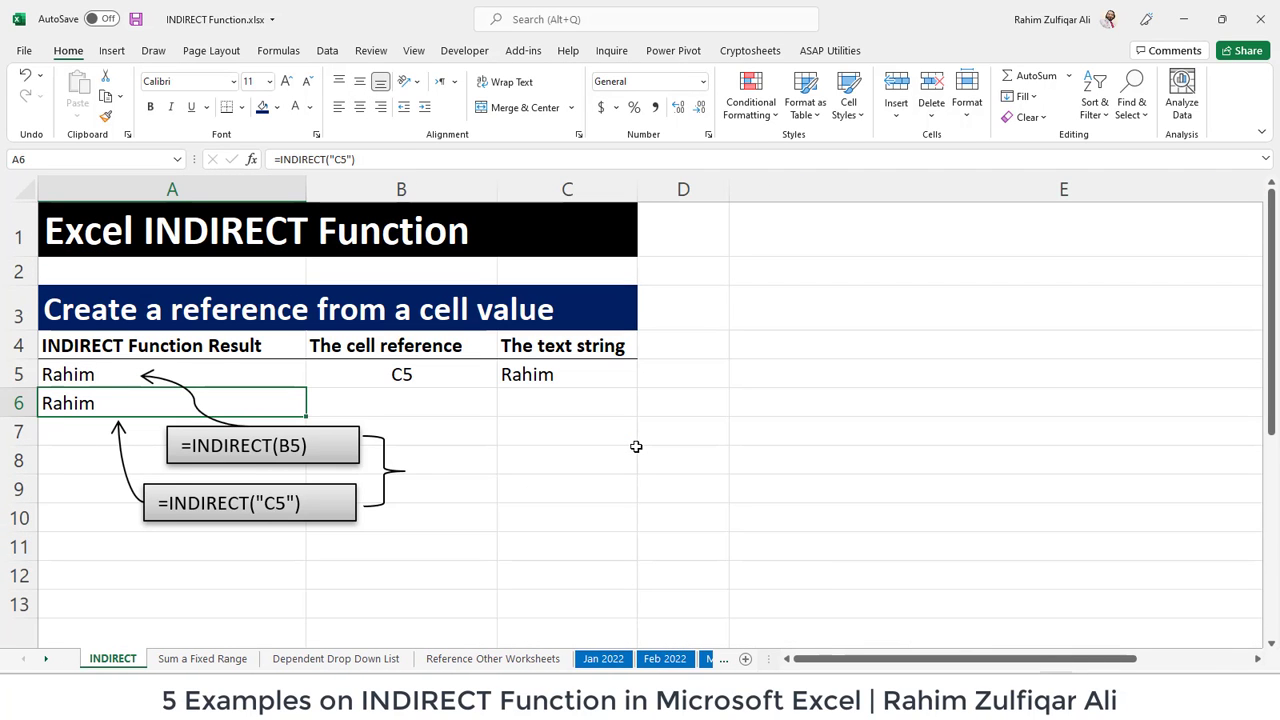